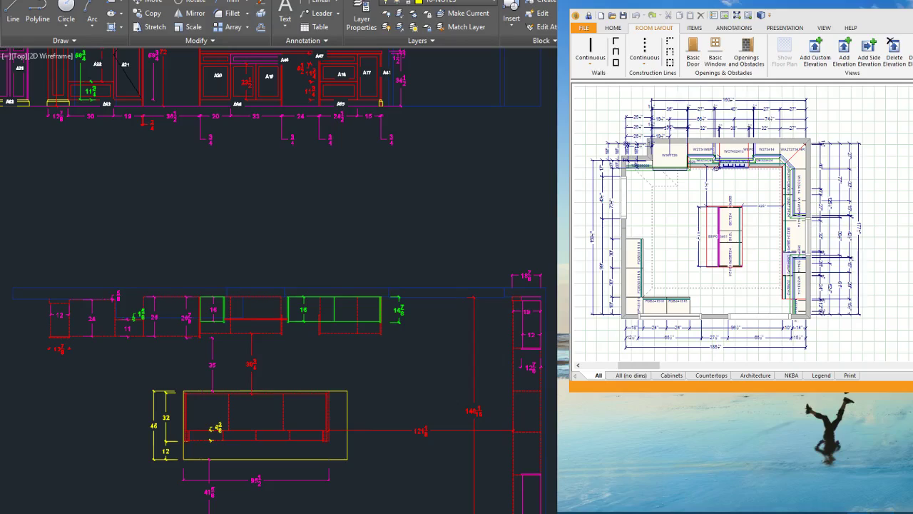
Step: Review the layer list and make E-MILL the current layer
click(457, 2)
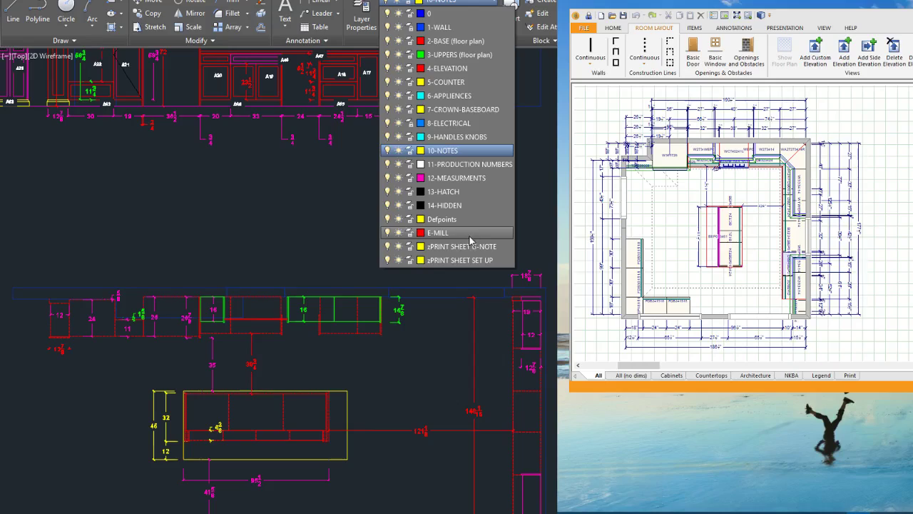
click(512, 3)
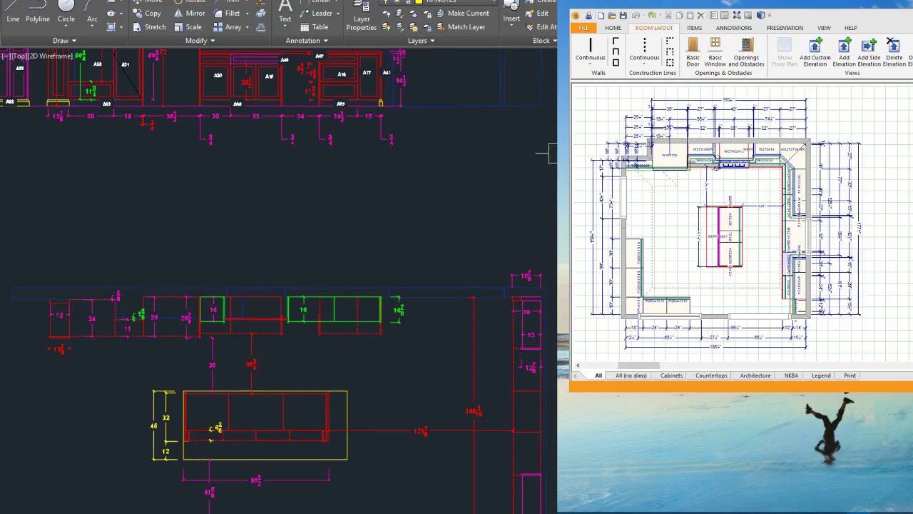
click(457, 2)
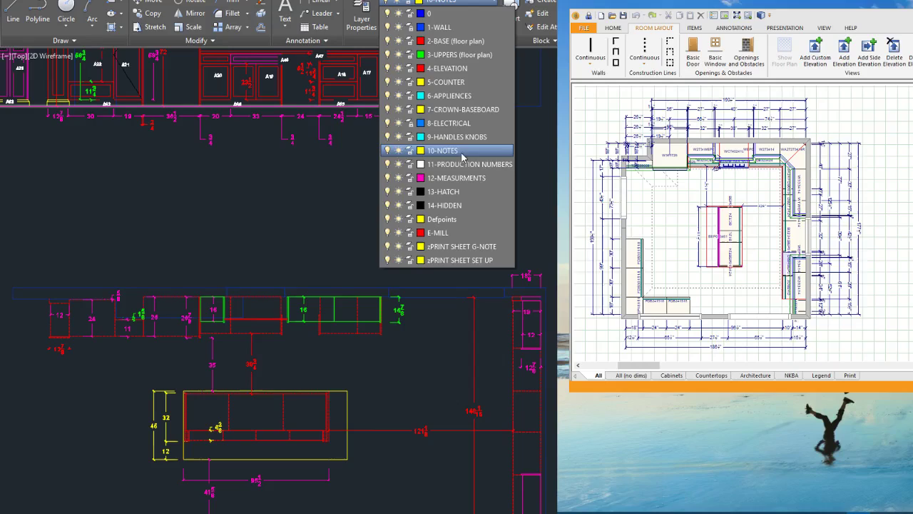
click(449, 238)
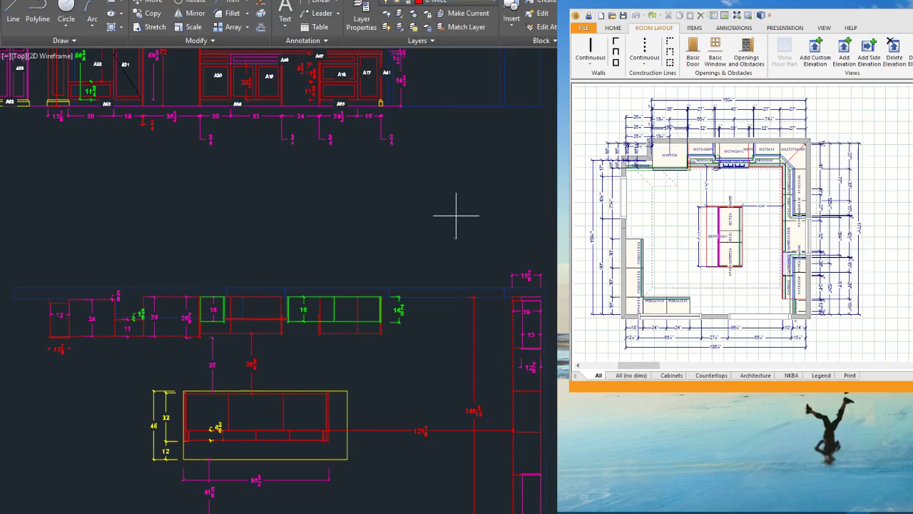
Step: Make 12-MEASURMENTS the current layer
click(457, 2)
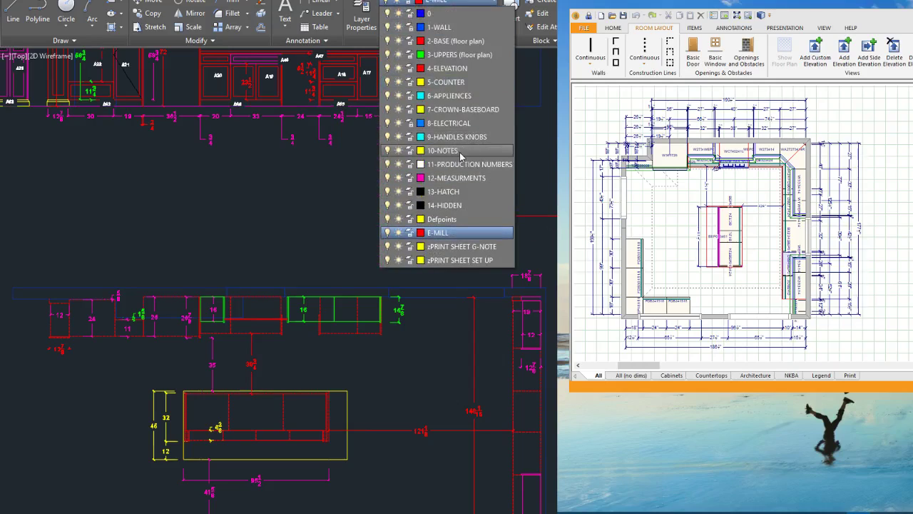
click(449, 174)
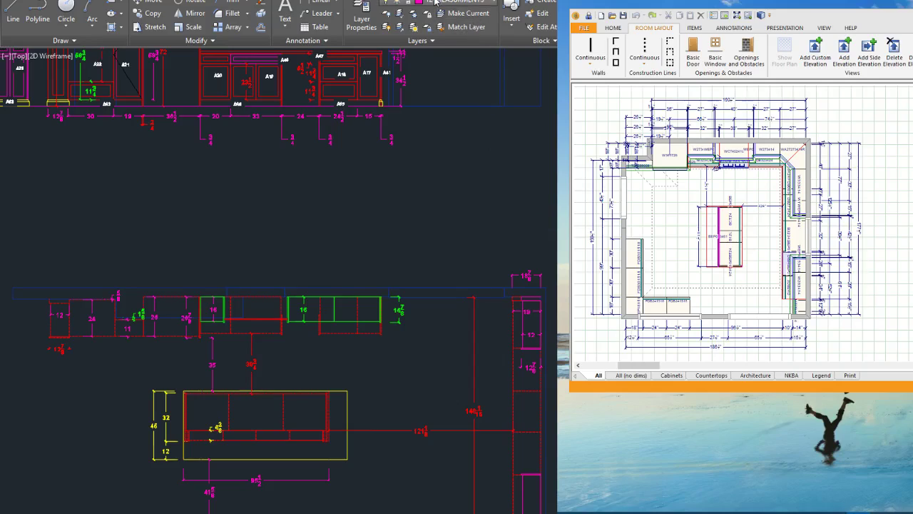
click(456, 3)
click(557, 224)
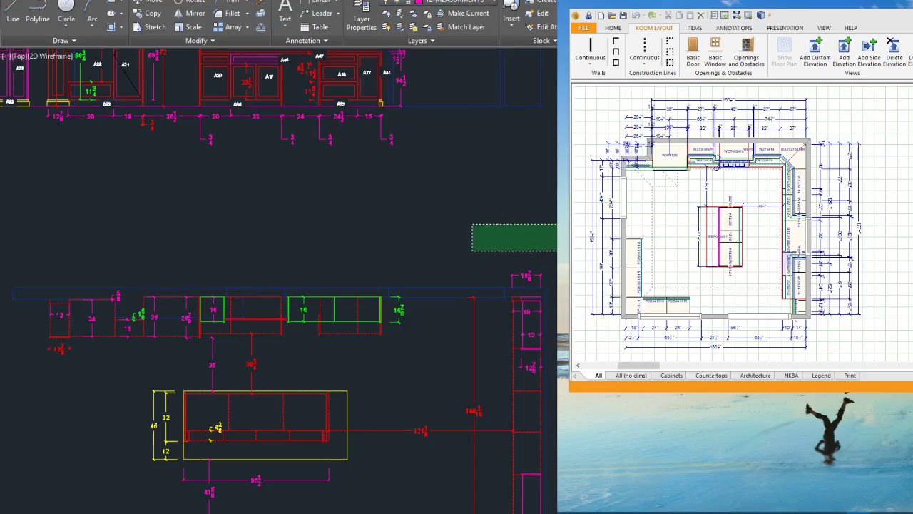
Step: Make 1-WALL the current layer and draw the first short horizontal wall line in empty space away from the elevations
scroll(557, 262, down, 6)
scroll(439, 122, up, 6)
scroll(588, 340, down, 4)
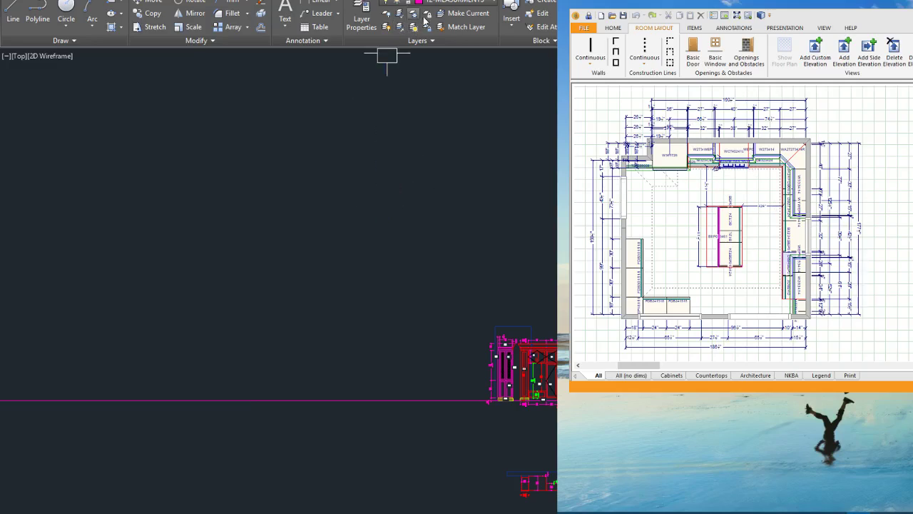
click(457, 3)
click(439, 27)
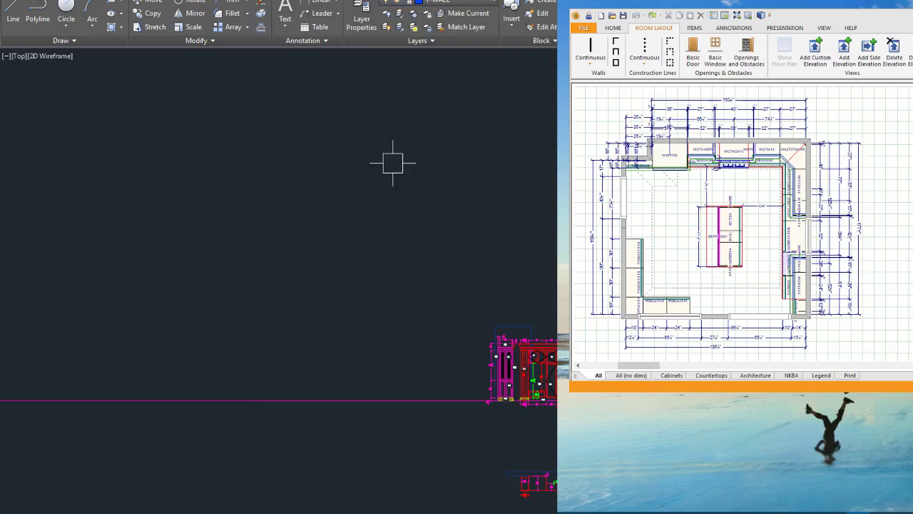
text(l)
key(Return)
click(341, 181)
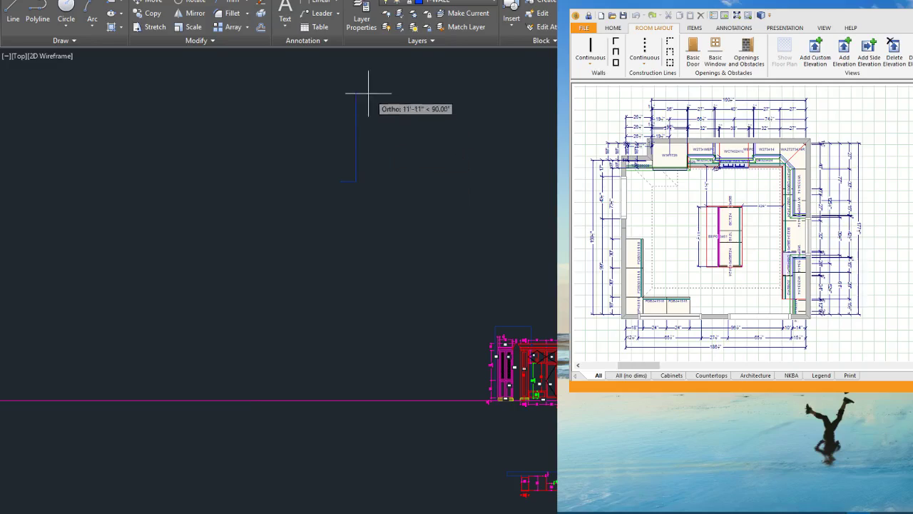
scroll(357, 126, up, 6)
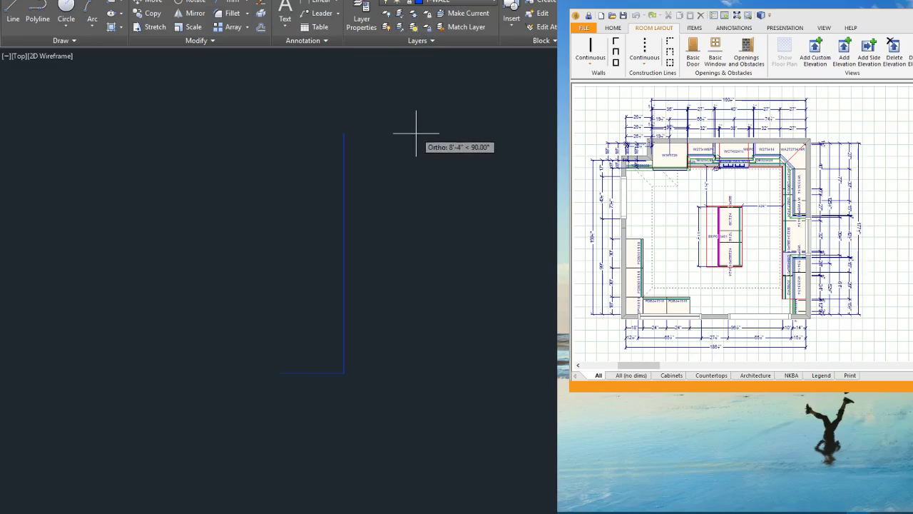
key(Escape)
Step: Continue from the short line's right end with the vertical jog up and the long top wall line, following the reference floor plan
click(440, 2)
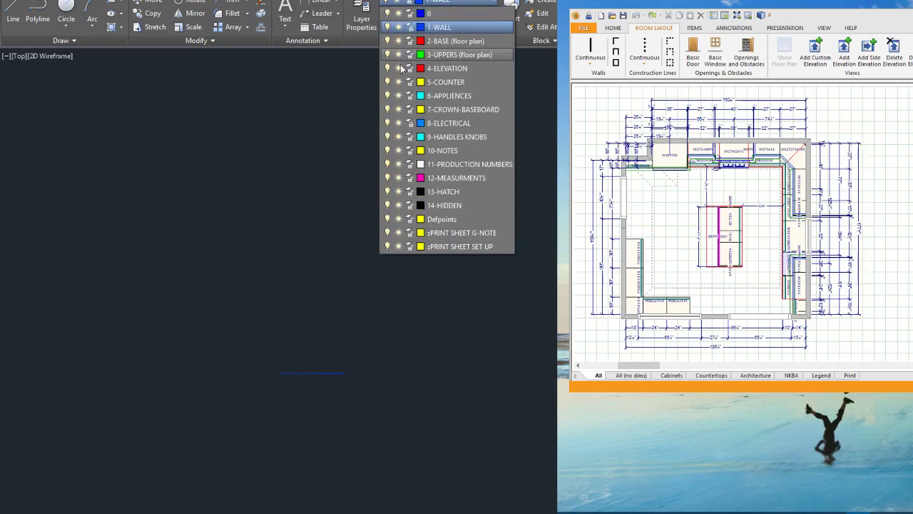
click(303, 156)
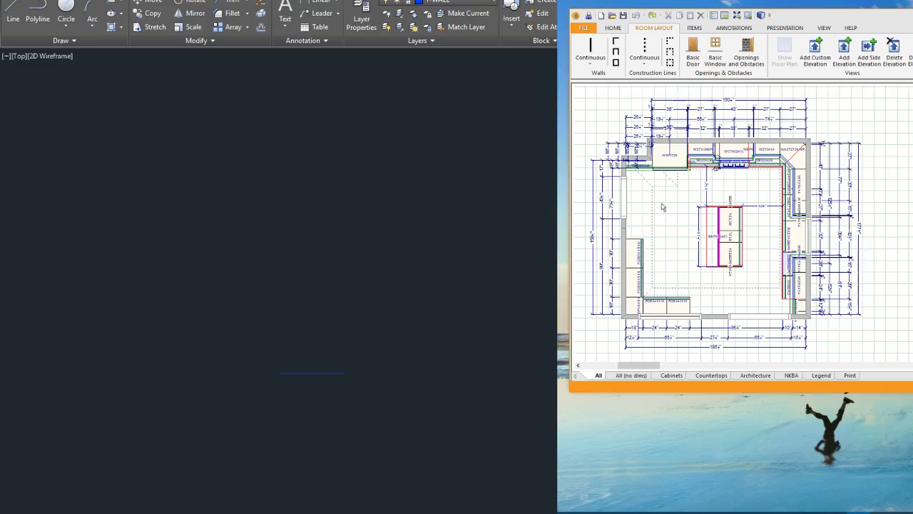
scroll(622, 167, up, 5)
scroll(622, 167, up, 1)
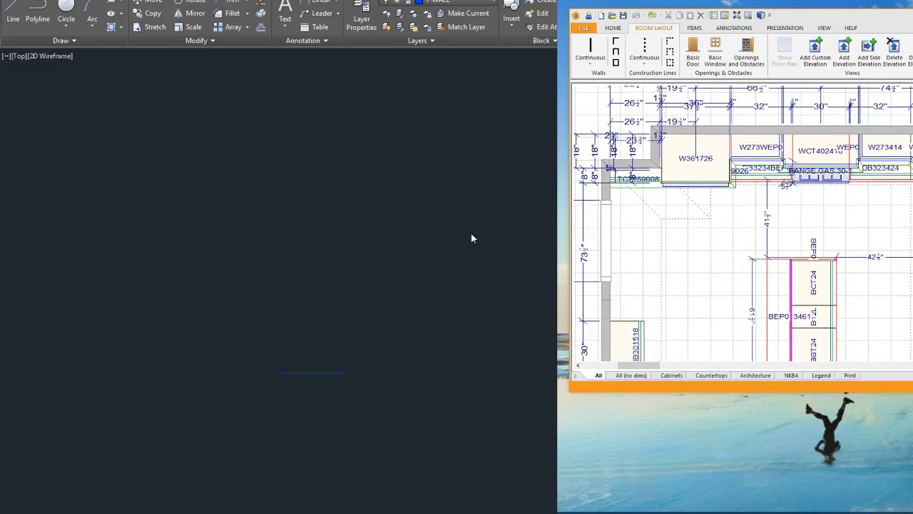
click(349, 378)
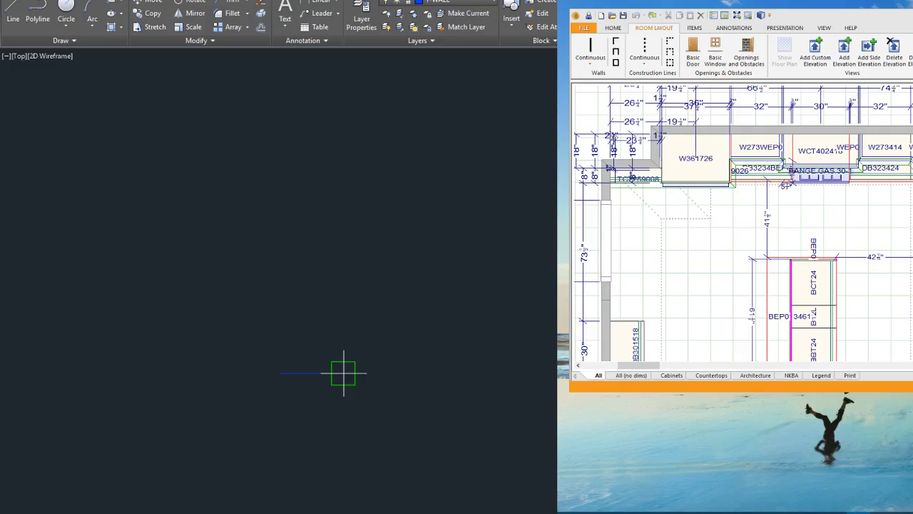
click(343, 372)
key(Return)
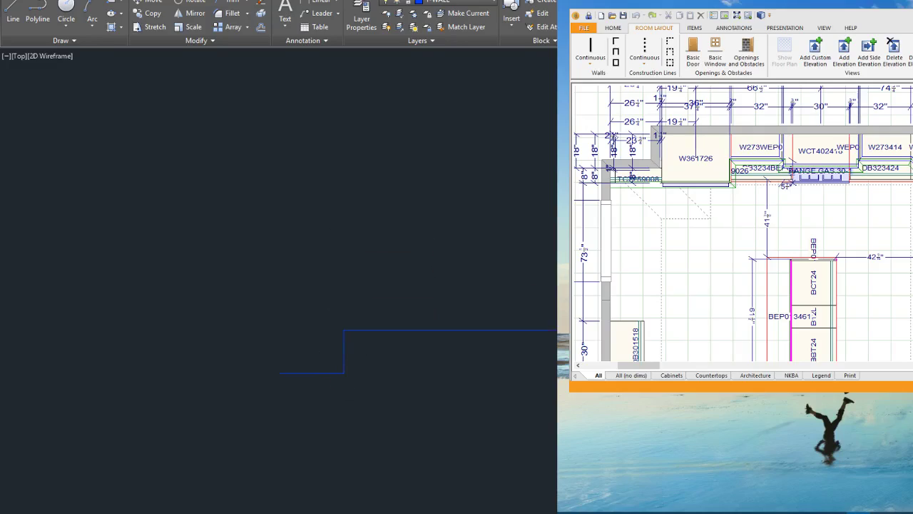
Step: Check the reference plan, finish the top wall line at the room's upper-right corner and draw the right wall line downward
scroll(409, 204, down, 4)
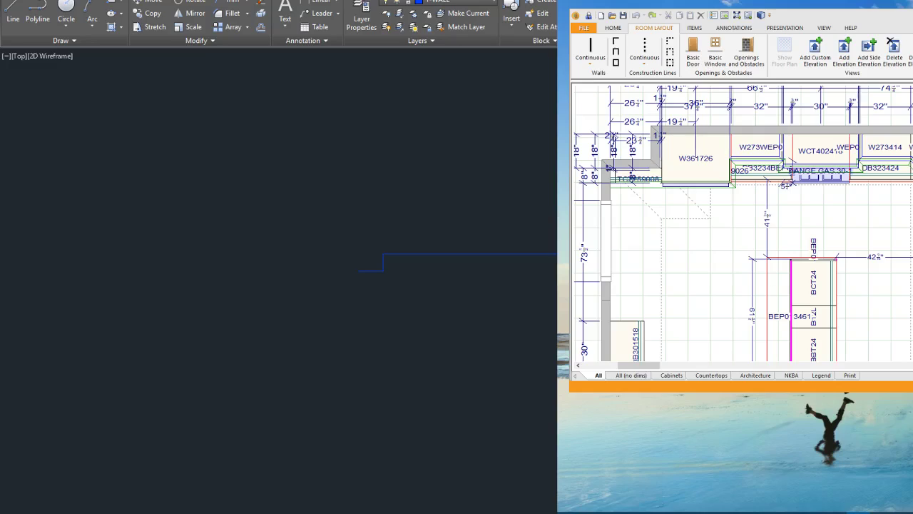
click(897, 255)
scroll(750, 205, down, 2)
scroll(697, 164, down, 1)
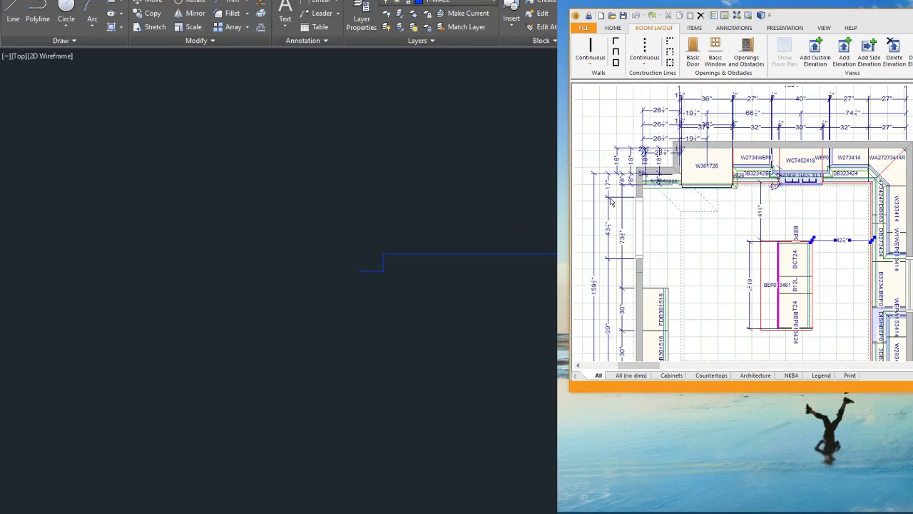
scroll(896, 286, up, 1)
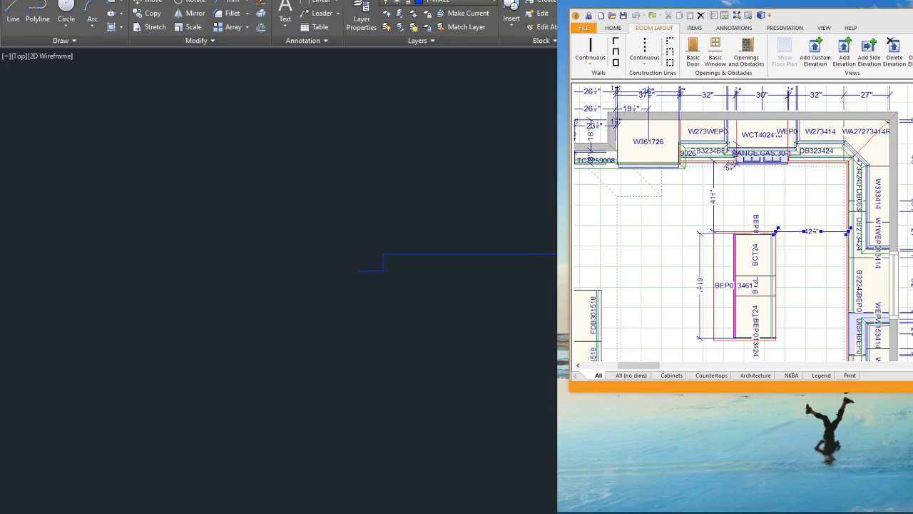
click(495, 430)
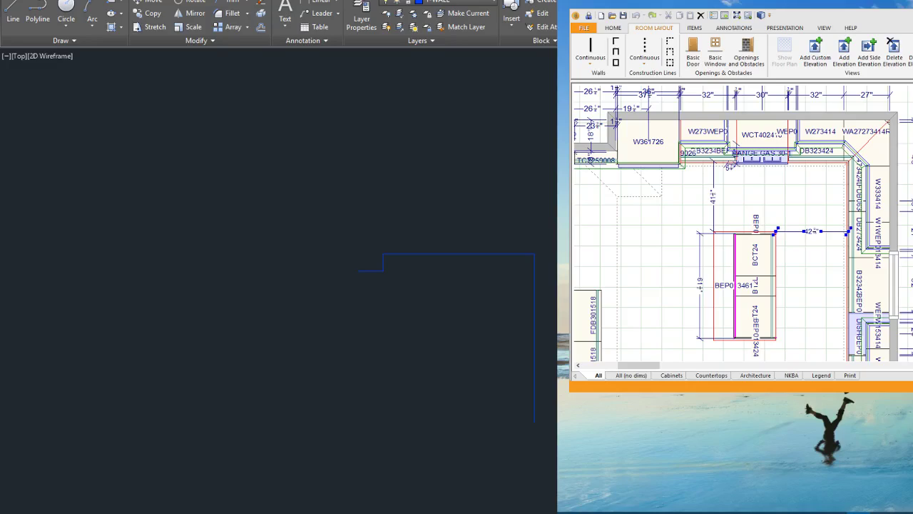
Step: Offset the right and top wall lines outward to form the wall thickness
click(539, 336)
click(550, 331)
click(485, 258)
click(463, 209)
Step: Offset the vertical jog and the short horizontal wall line outward
scroll(414, 233, up, 4)
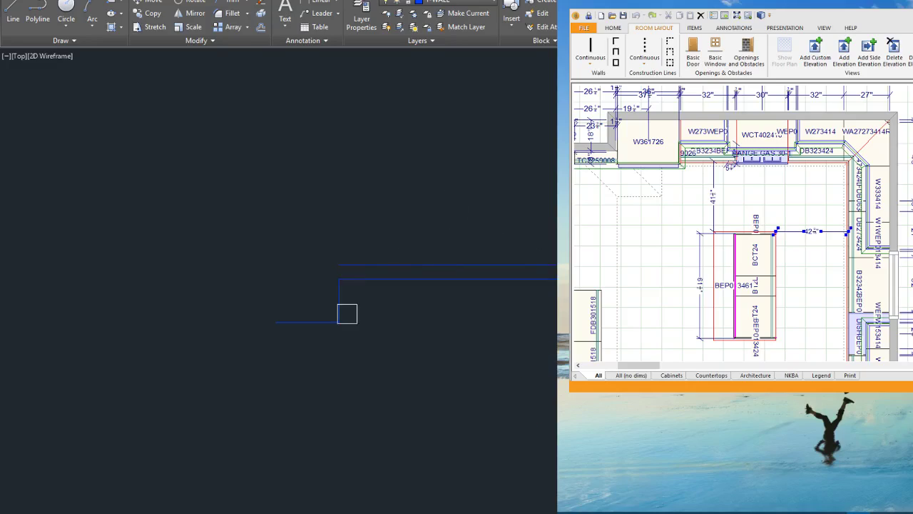
scroll(333, 308, up, 2)
click(334, 307)
click(292, 291)
click(275, 324)
click(276, 269)
Step: Draw a left wall line downward from the short horizontal line's free end and offset it outward
scroll(337, 192, down, 2)
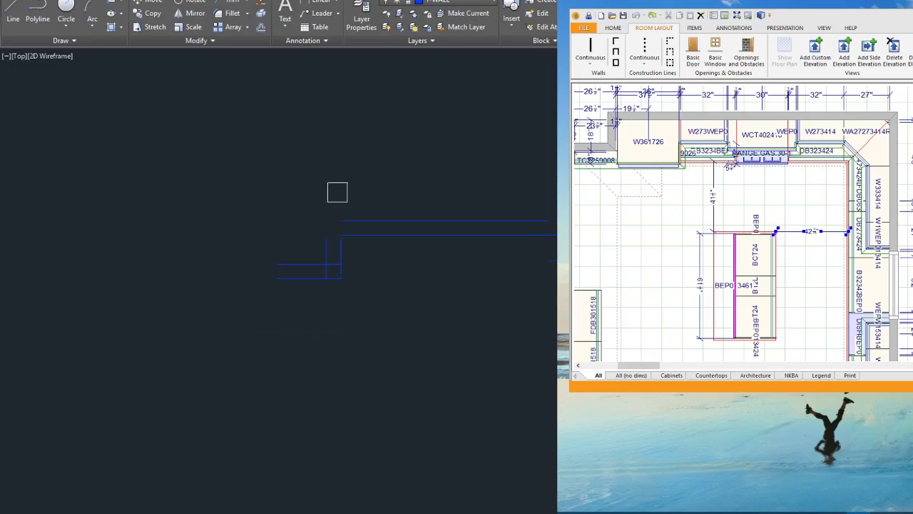
key(Escape)
key(l)
key(space)
click(277, 277)
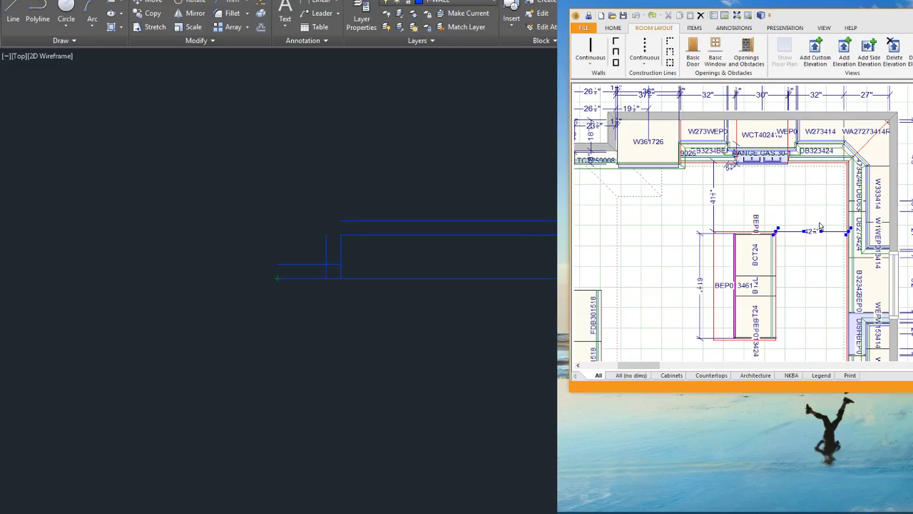
click(700, 258)
scroll(748, 214, down, 3)
scroll(612, 182, up, 4)
scroll(612, 182, up, 1)
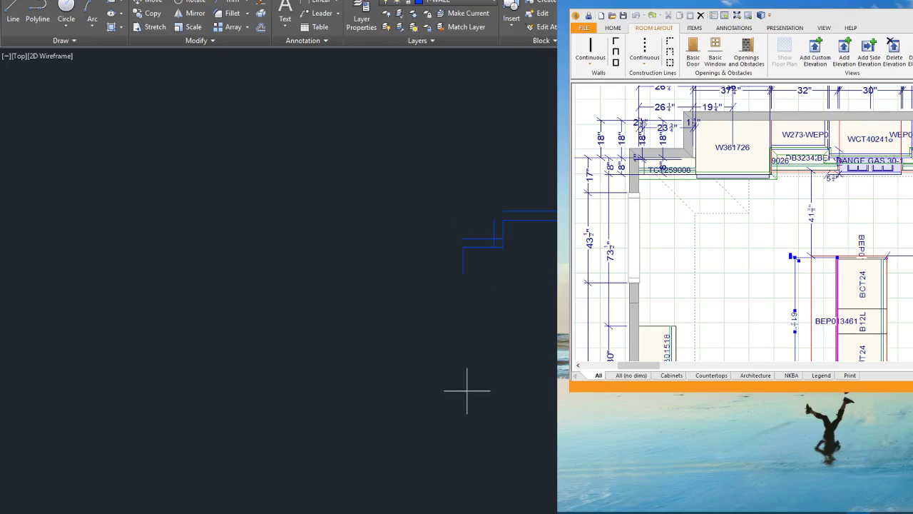
scroll(475, 256, up, 2)
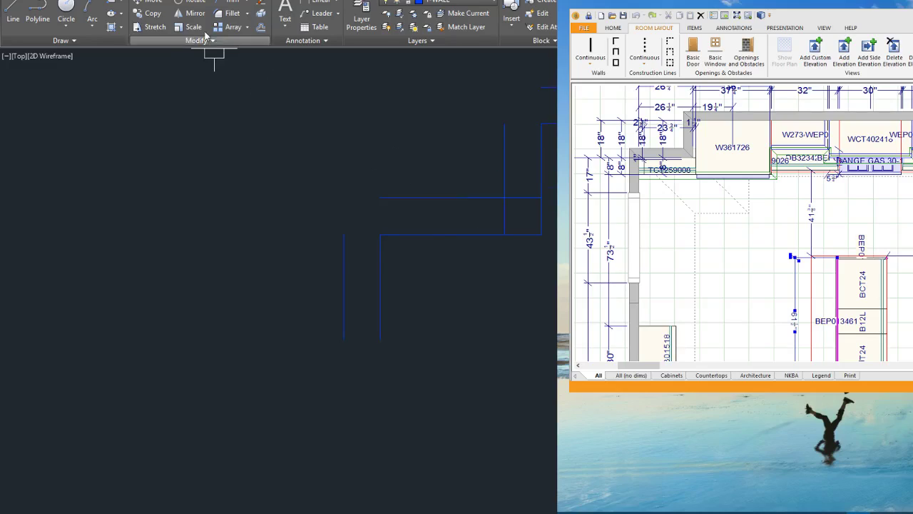
Step: Fillet the outer wall lines into sharp corners around the upper-left jog, from the left wall to the top wall
click(230, 19)
click(340, 285)
click(417, 198)
key(space)
click(419, 198)
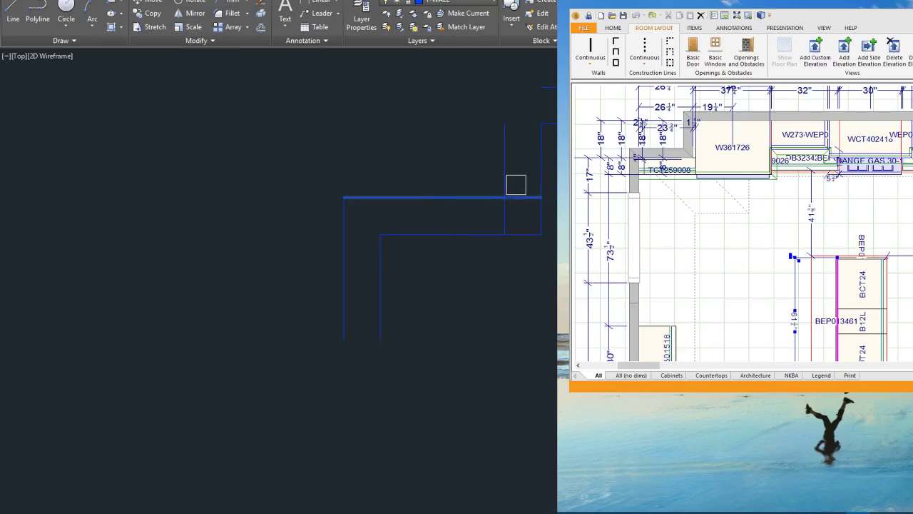
click(506, 158)
key(space)
click(506, 157)
click(554, 88)
scroll(416, 161, down, 6)
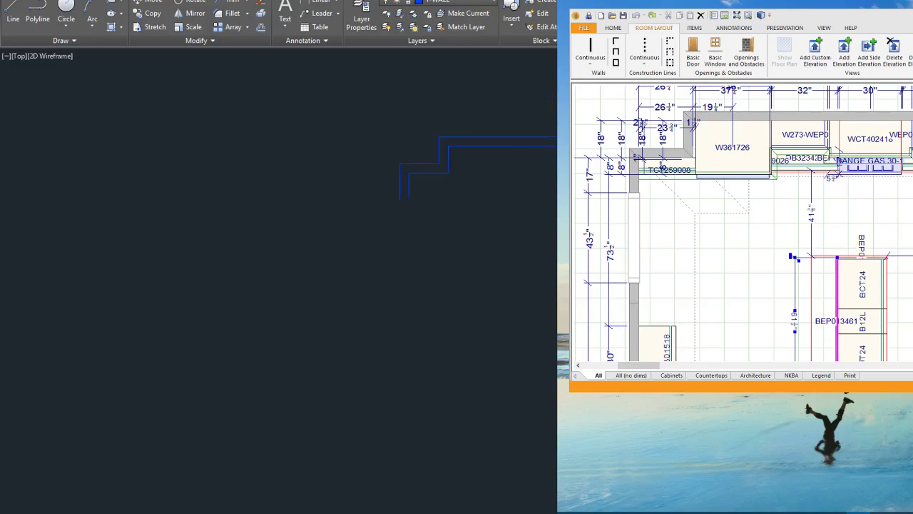
Step: Fillet the outer top and right wall lines into a sharp corner
scroll(785, 174, up, 4)
click(565, 87)
key(space)
click(559, 82)
click(582, 117)
scroll(582, 300, down, 4)
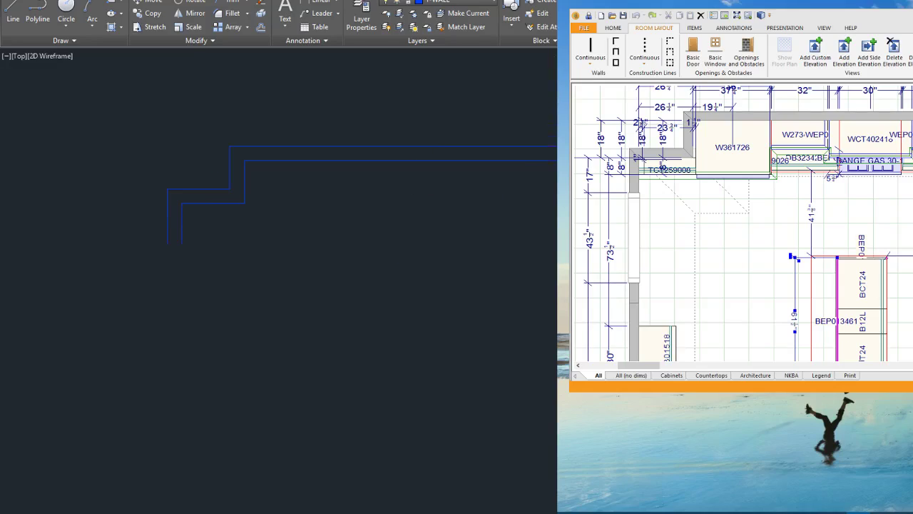
Step: Draw the bottom wall line across the room and fillet it with the inner left wall line
click(296, 490)
key(space)
key(space)
click(330, 282)
key(Escape)
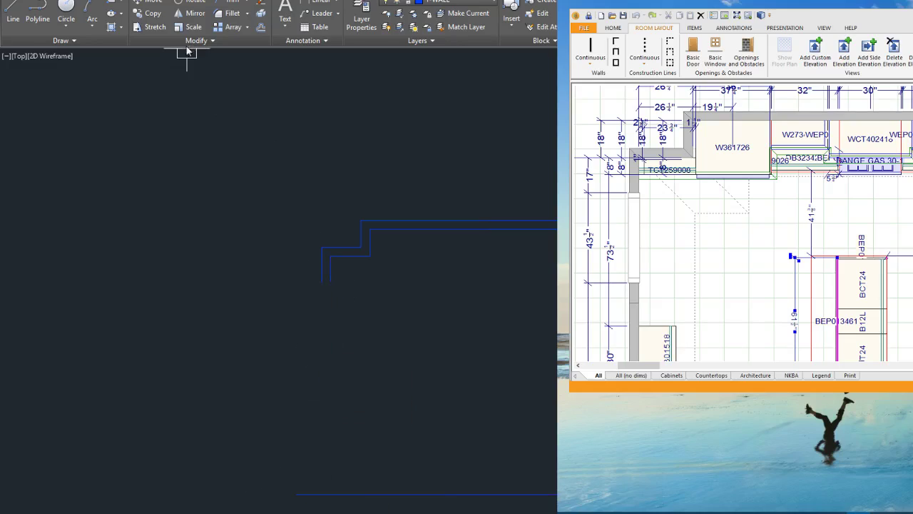
click(401, 496)
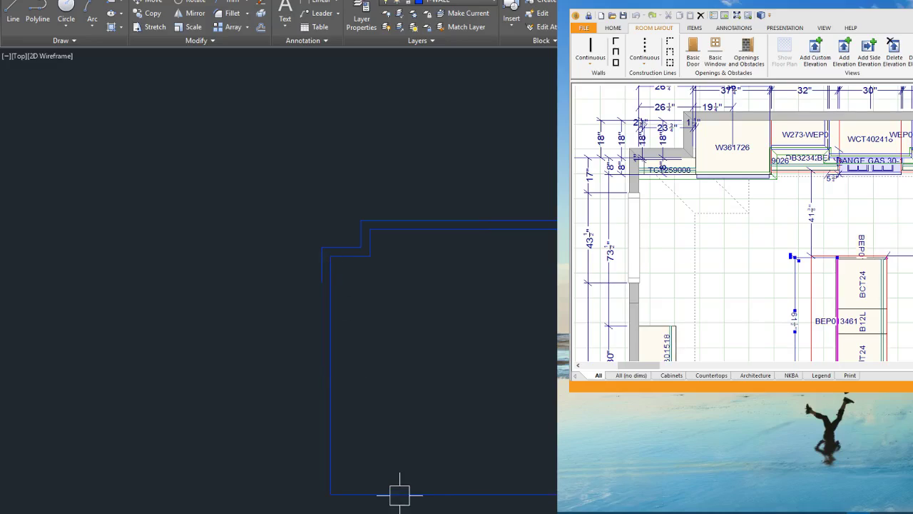
Step: Offset the bottom wall line and the full-length left wall line outward
key(o)
key(space)
key(space)
click(416, 488)
click(410, 508)
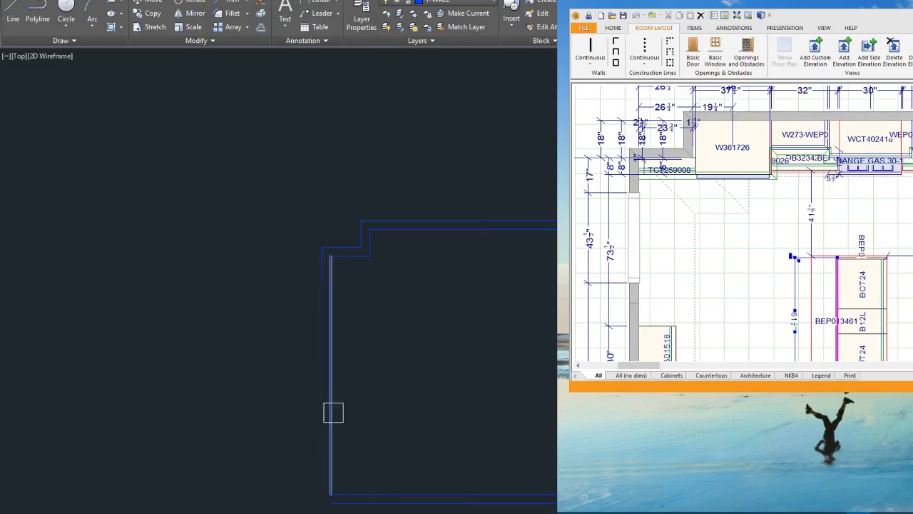
click(331, 412)
click(285, 350)
Step: Fillet the outer left and outer bottom wall lines into a sharp corner
key(Escape)
click(232, 13)
click(316, 357)
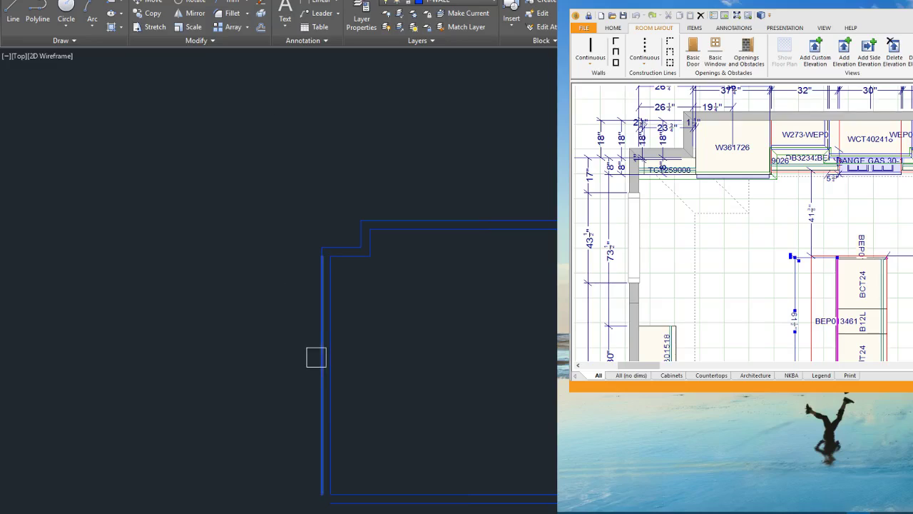
click(371, 503)
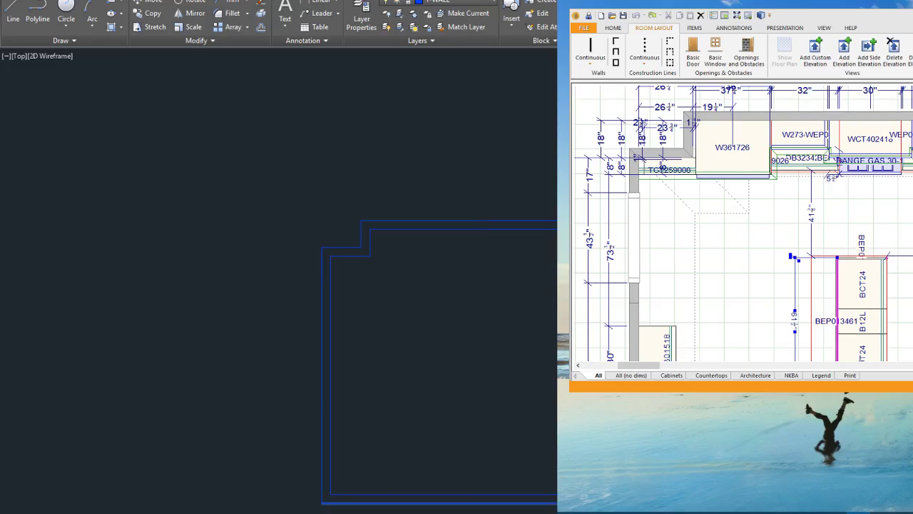
Step: Make 2-BASE (floor plan) the current layer
scroll(466, 279, up, 2)
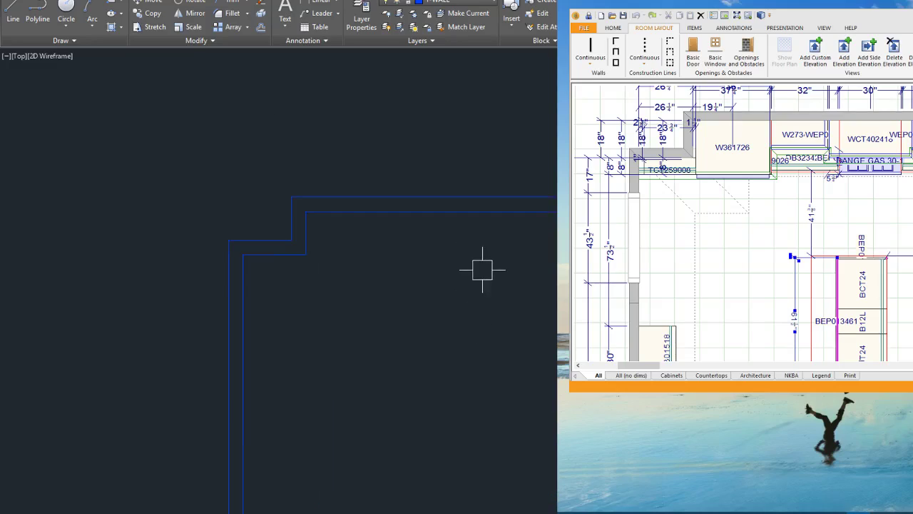
click(437, 2)
click(437, 46)
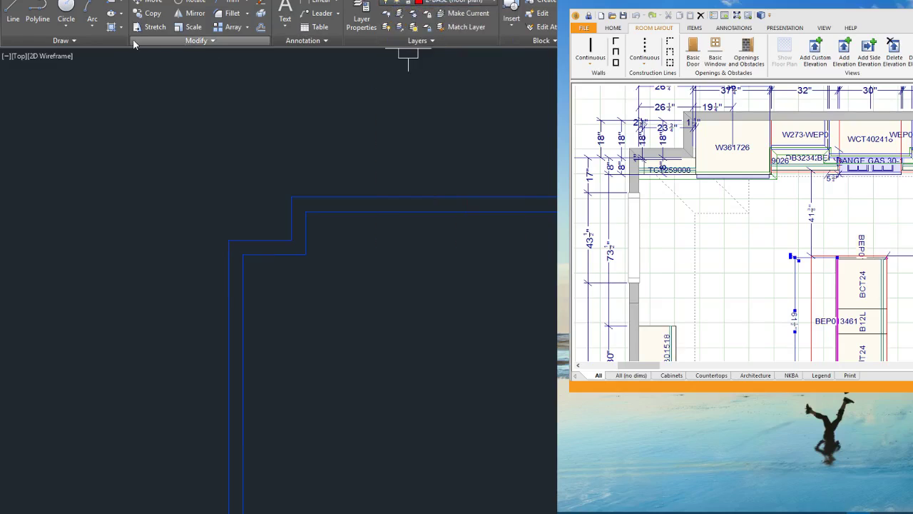
Step: Draw a horizontal construction line on the inner top wall line and offset a copy down into the room for the cabinet fronts
click(63, 43)
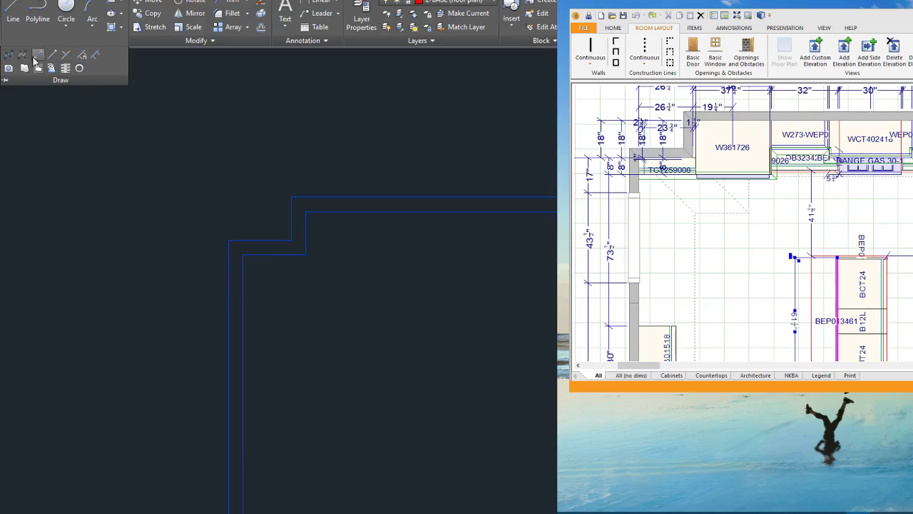
click(39, 56)
text(h)
key(Return)
click(459, 218)
key(Return)
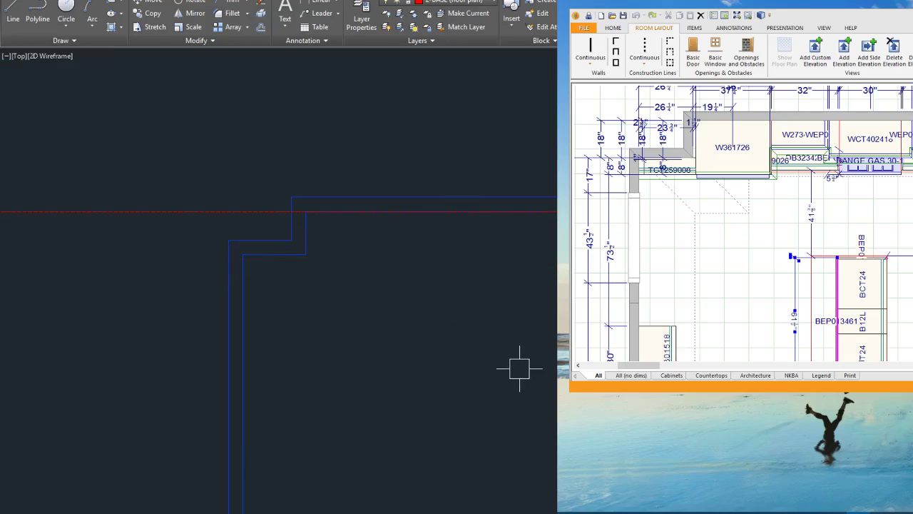
key(Return)
click(471, 269)
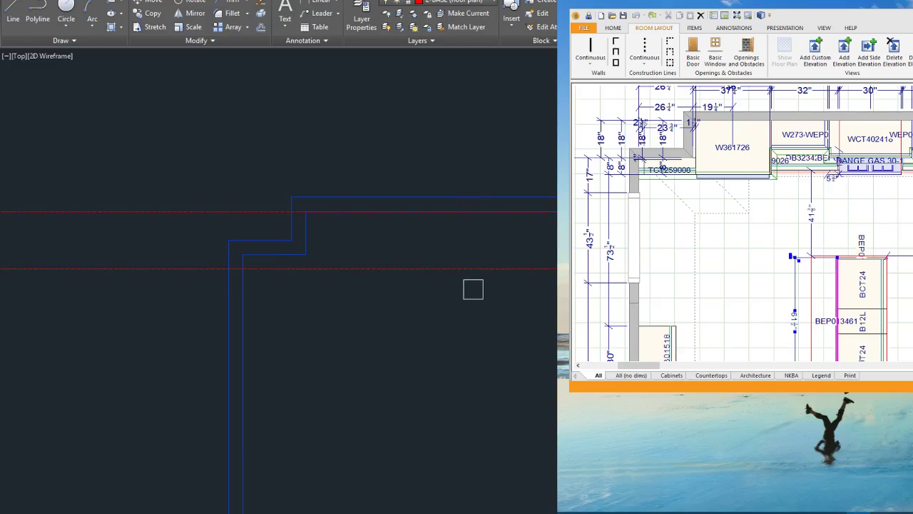
Step: Draw a vertical construction line on the inner right wall line and offset a copy left into the room
click(49, 40)
click(39, 55)
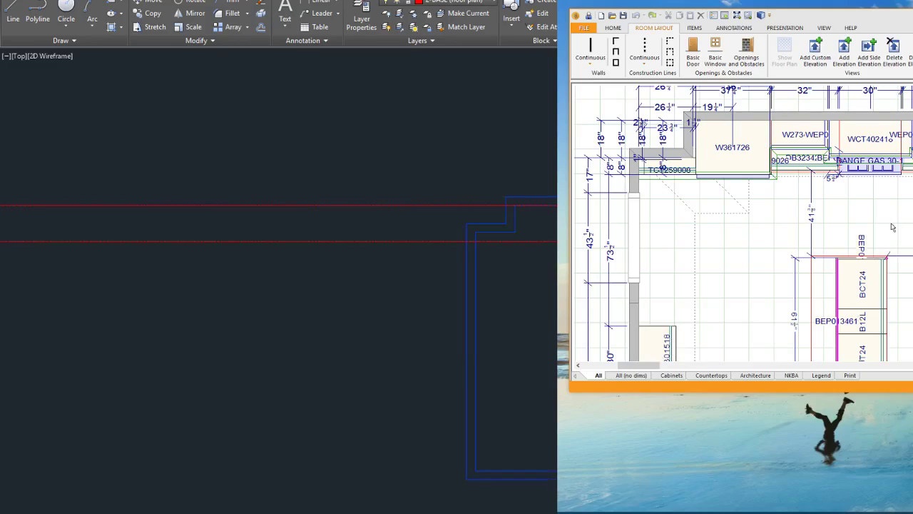
scroll(745, 249, down, 1)
scroll(907, 140, up, 2)
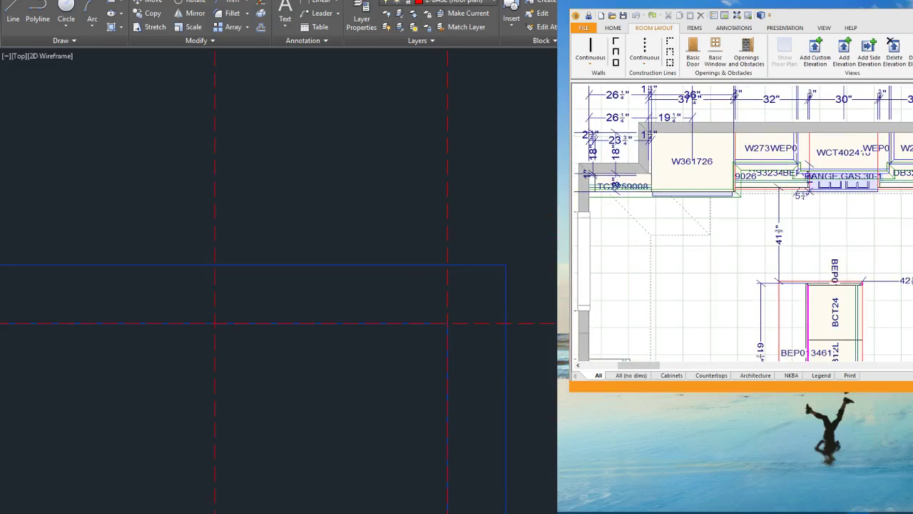
scroll(595, 221, down, 2)
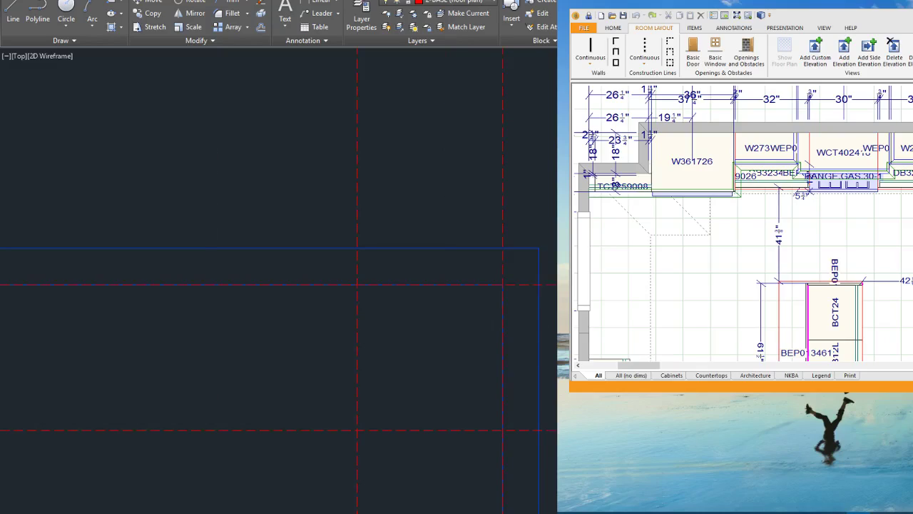
scroll(542, 187, down, 2)
Step: Offset the vertical cabinet line near the right wall slightly to the left
scroll(405, 367, up, 4)
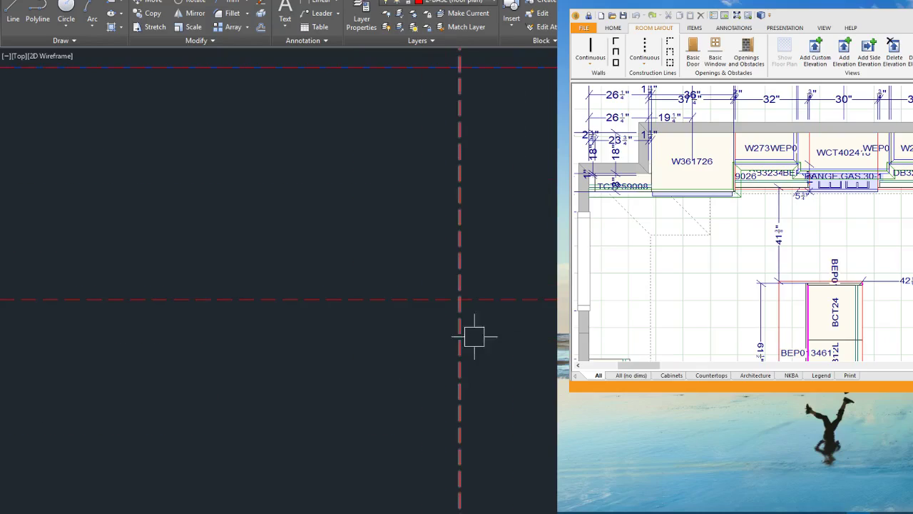
click(460, 249)
click(429, 249)
Step: Offset vertical lines leftward along the top wall for the 32" base cabinet, the side panel and the 30" range opening
scroll(499, 264, down, 2)
scroll(572, 312, down, 2)
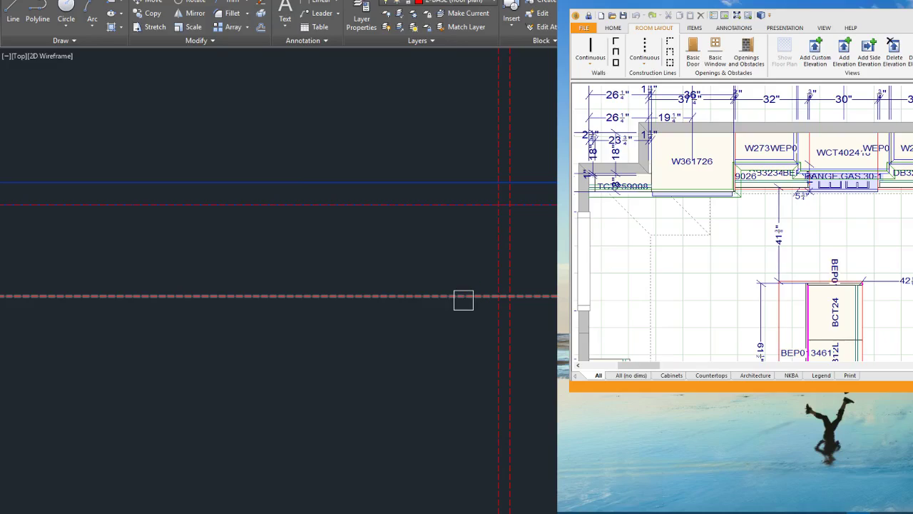
click(490, 266)
click(446, 262)
click(302, 287)
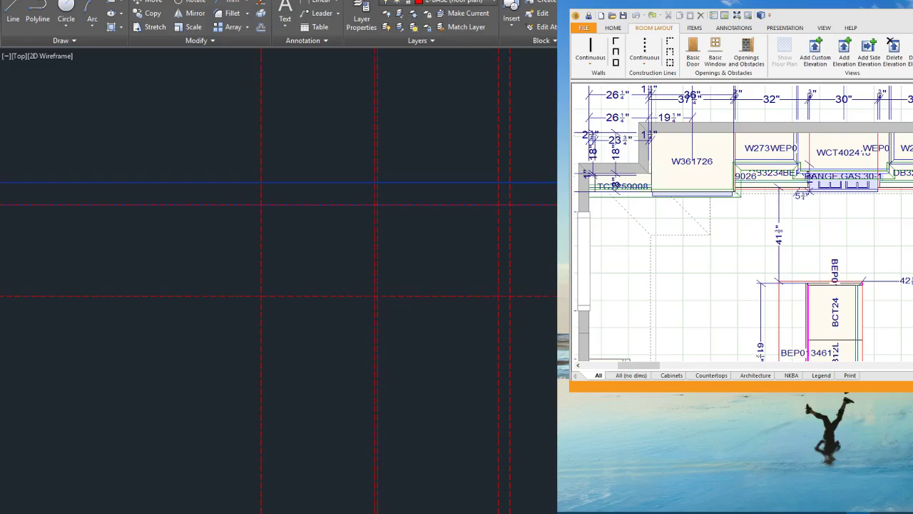
Step: Offset the left line of the range opening slightly left to mark the second side panel
key(Return)
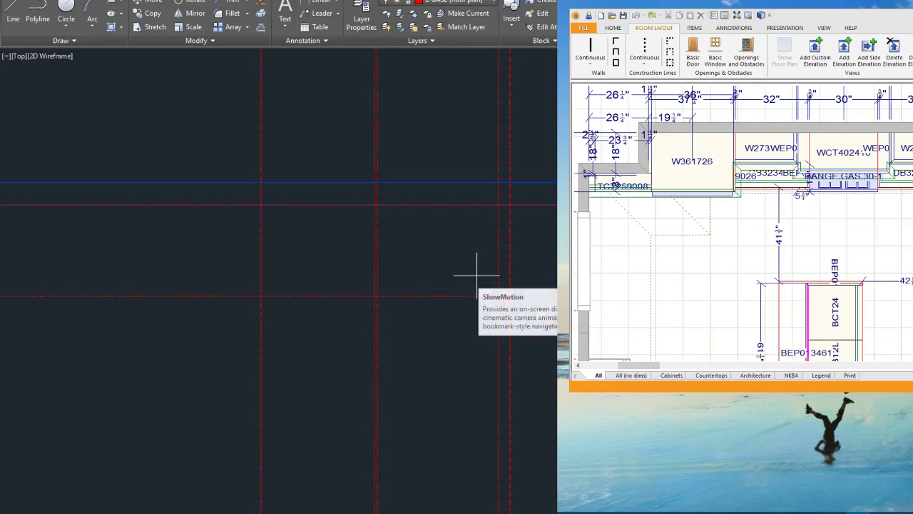
key(Return)
click(505, 276)
click(265, 267)
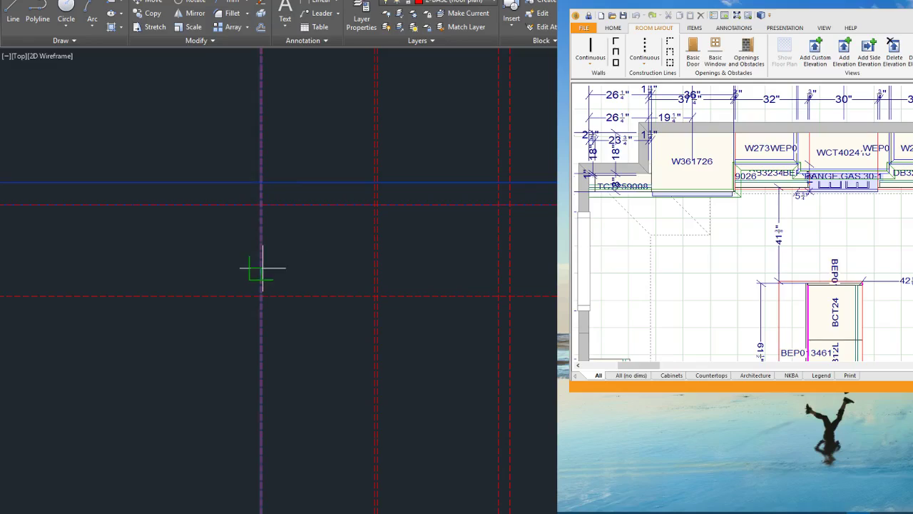
click(225, 263)
scroll(215, 262, down, 2)
middle_drag(216, 262, 344, 281)
scroll(339, 311, up, 2)
scroll(390, 304, up, 2)
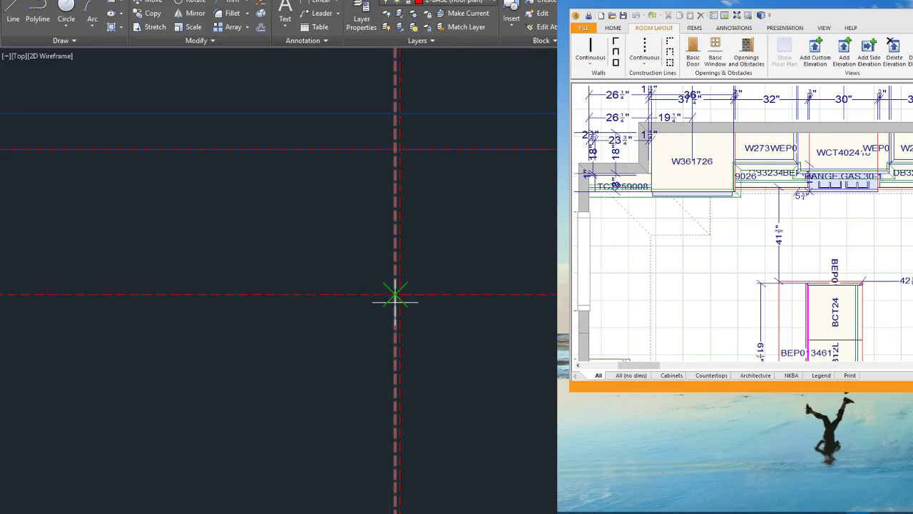
Step: Offset the left line of the second side panel 32" to the left for the next base cabinet
key(Return)
click(313, 313)
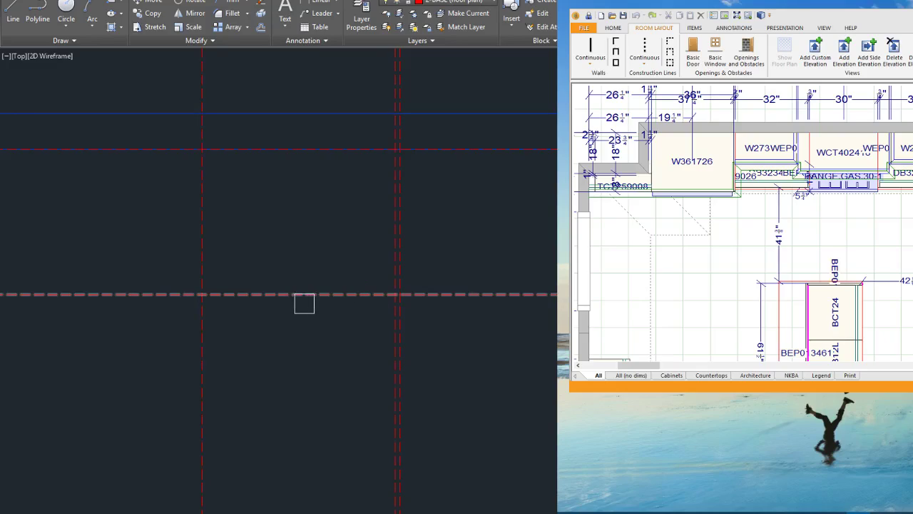
click(202, 331)
key(Escape)
Step: Offset the left line of the second 32" cabinet slightly left to mark the gap before the 36" cabinet
key(Return)
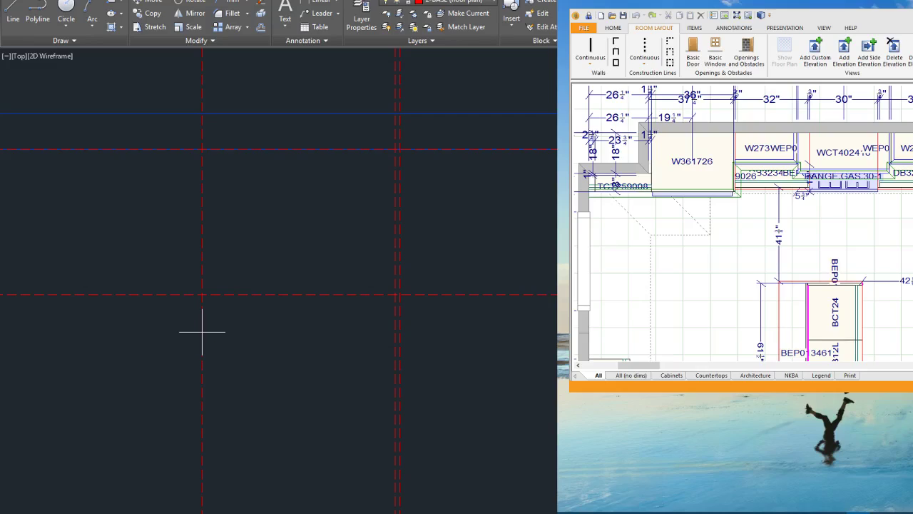
key(Return)
click(202, 331)
click(200, 332)
scroll(385, 315, down, 2)
scroll(264, 320, up, 2)
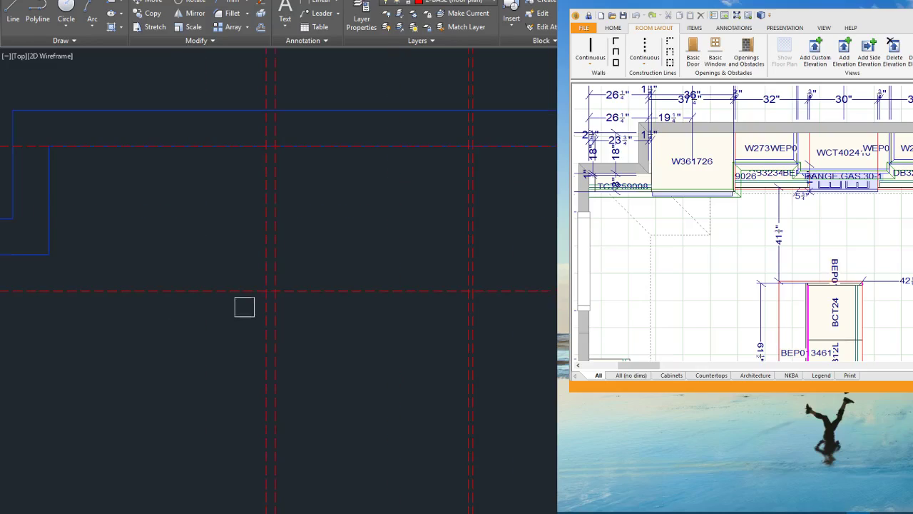
Step: Offset the left line of that gap 36" to the left for the corner cabinet
scroll(413, 320, down, 2)
key(Escape)
scroll(292, 317, up, 2)
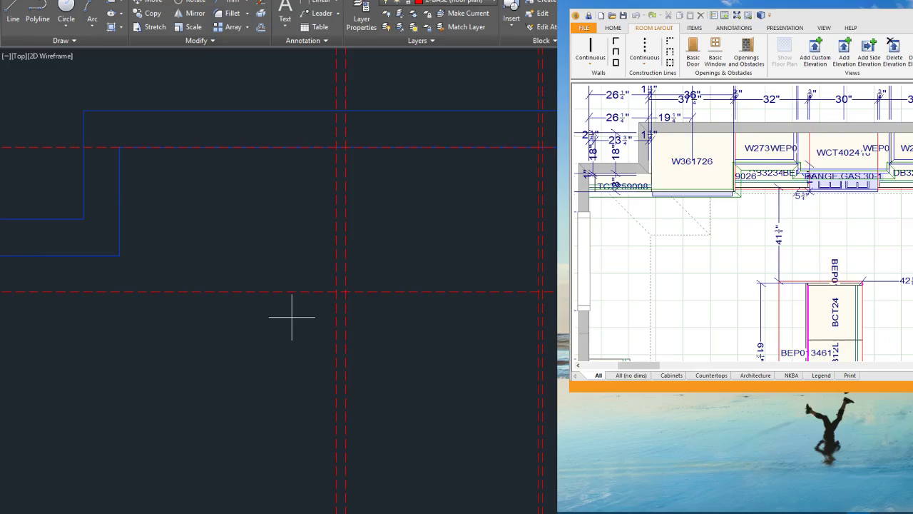
click(339, 332)
click(197, 335)
scroll(353, 333, down, 2)
key(Escape)
Step: Move the vertical cabinet lines 1" to the right, away from the wall jog
scroll(308, 336, up, 2)
scroll(268, 339, down, 2)
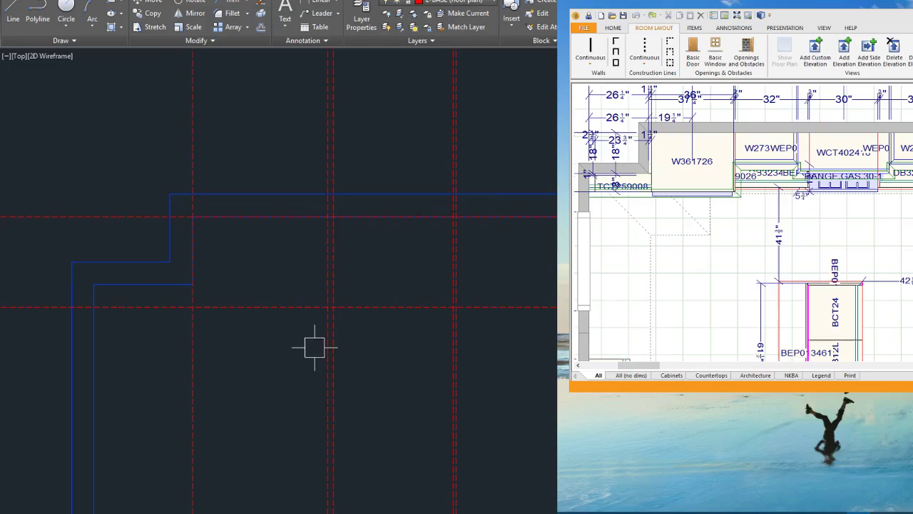
scroll(217, 319, up, 2)
scroll(378, 349, down, 1)
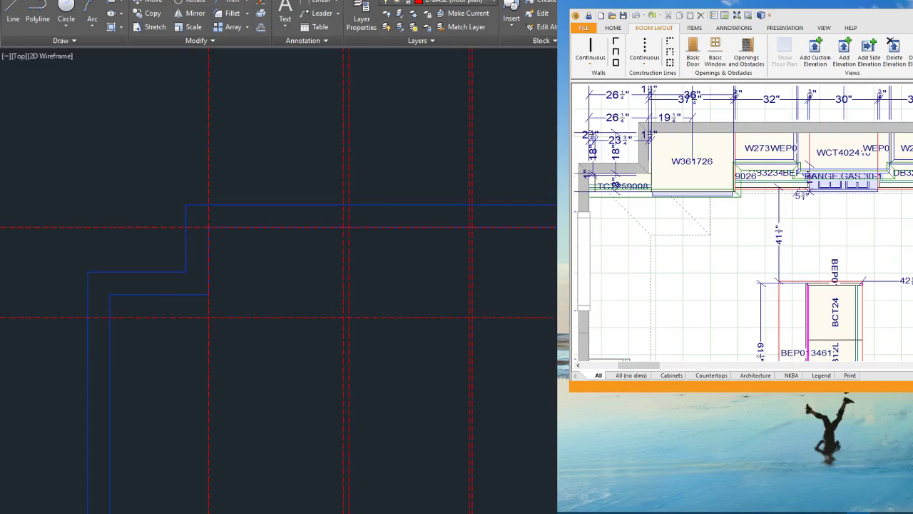
scroll(216, 326, up, 2)
scroll(186, 326, down, 2)
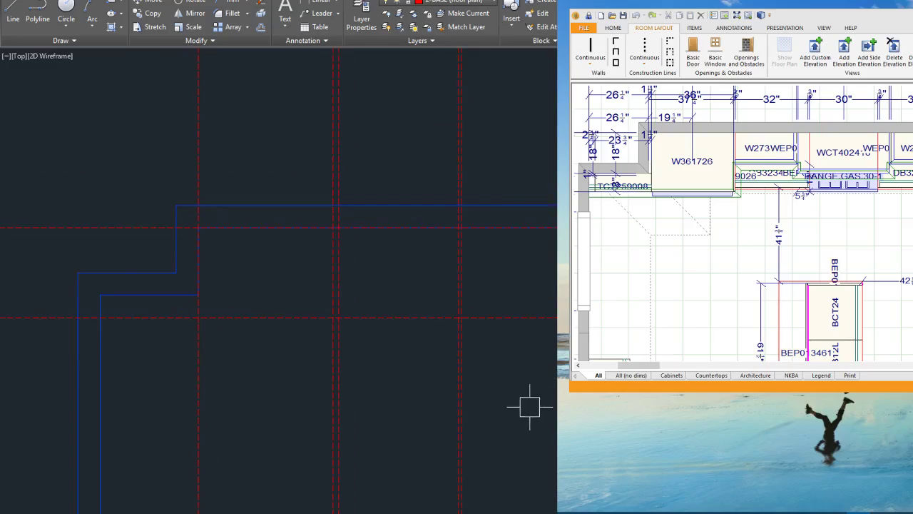
click(592, 406)
click(179, 364)
text(m)
key(space)
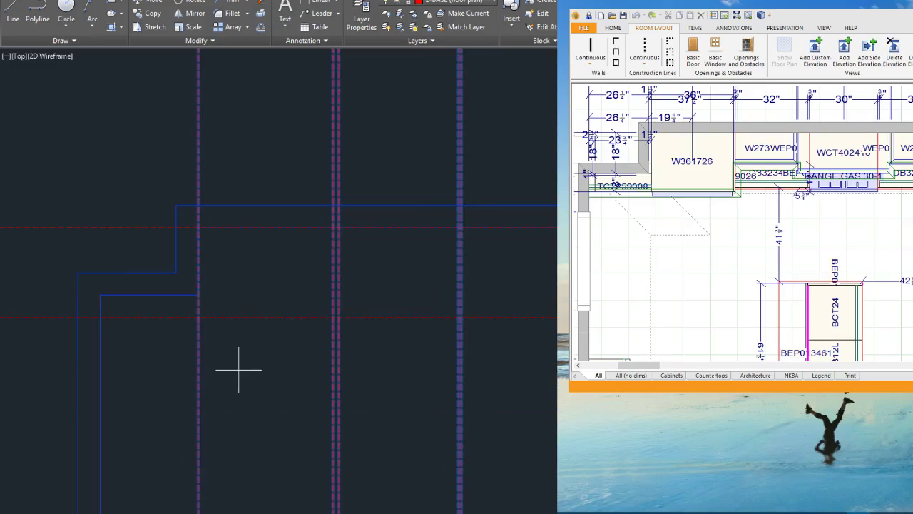
click(240, 369)
text(1)
key(Return)
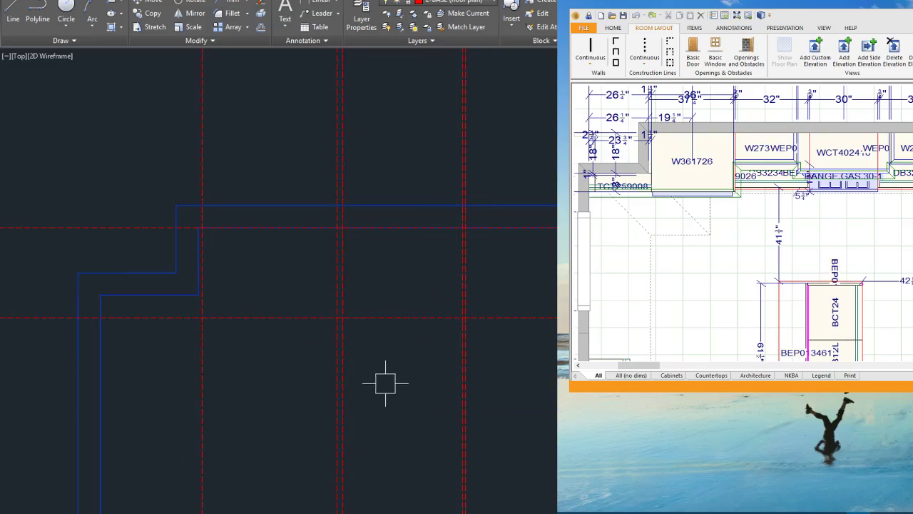
Step: Move the vertical lines bounding the 36" cabinet and its adjoining gap a little further right
click(364, 383)
click(140, 351)
text(m)
key(space)
click(260, 367)
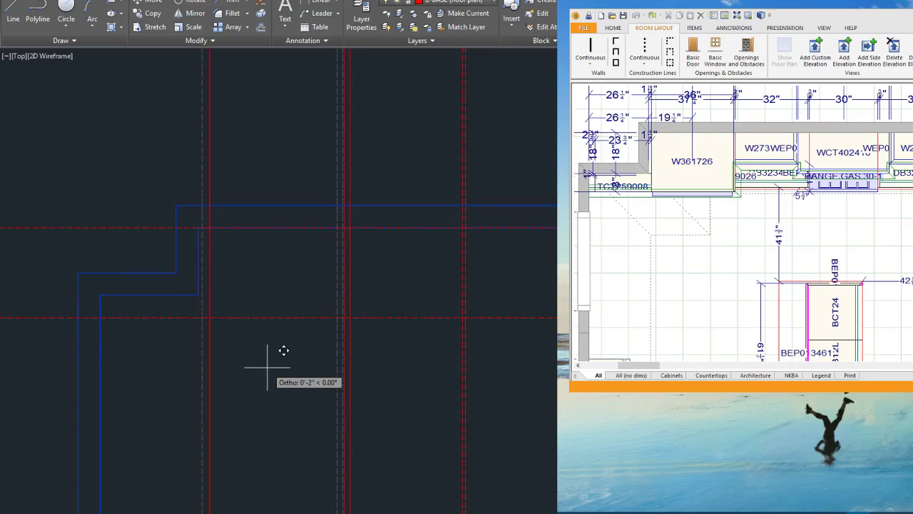
click(264, 366)
Step: Offset the 36" cabinet's left line slightly left and the horizontal cabinet front line slightly down
scroll(189, 306, up, 3)
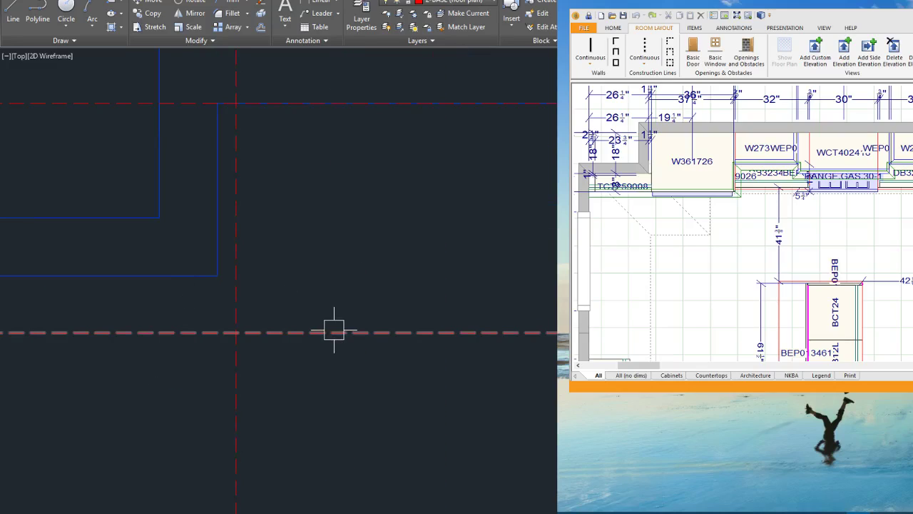
click(240, 403)
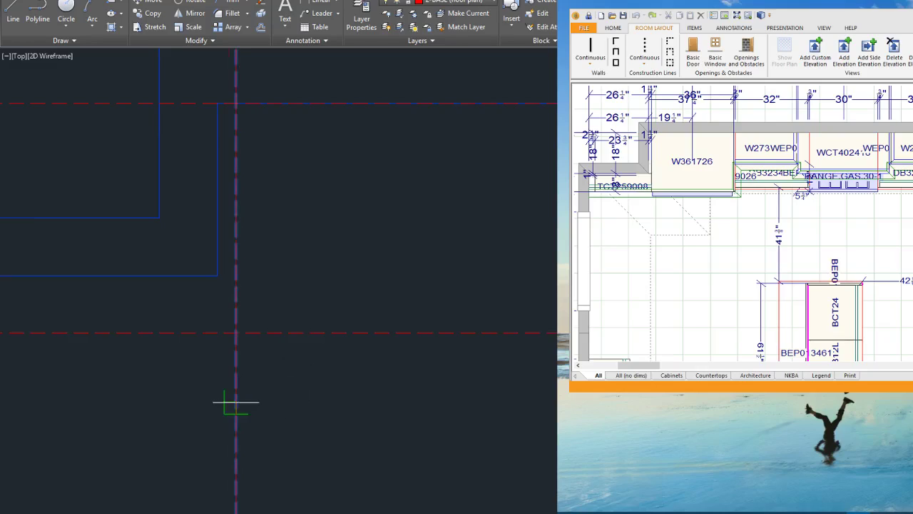
click(233, 403)
scroll(501, 287, down, 2)
scroll(230, 287, up, 2)
scroll(322, 320, down, 2)
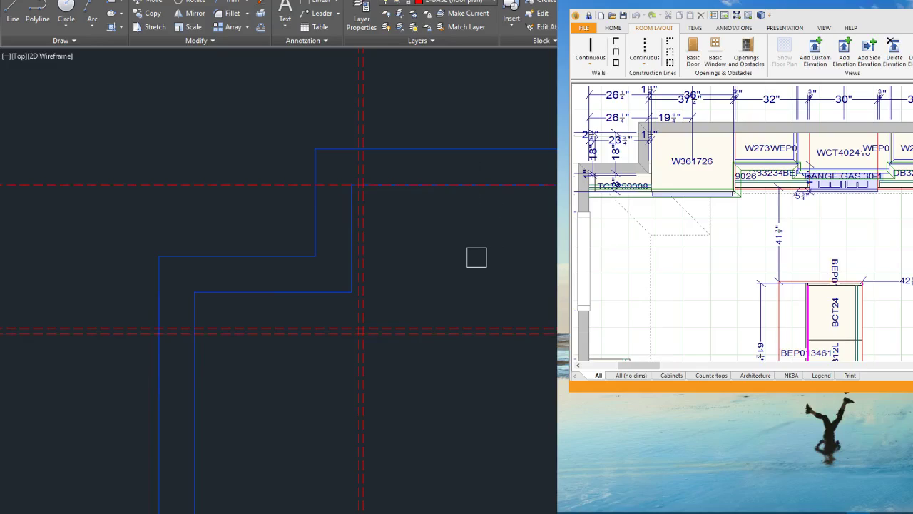
scroll(553, 353, up, 2)
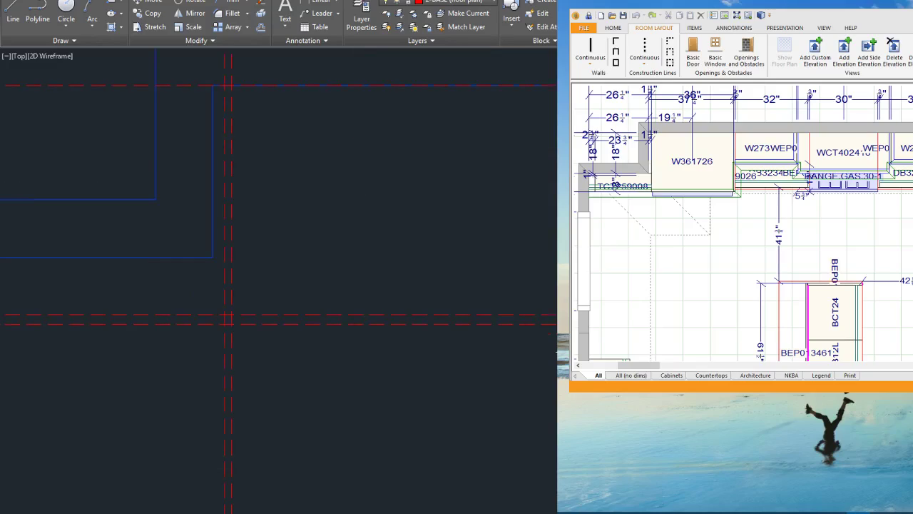
Step: Offset the lower horizontal front line slightly further down
click(524, 328)
click(510, 414)
key(Escape)
Step: Draw a rectangle for the 36" cabinet between the middle front line and the inner top wall line
scroll(549, 267, up, 2)
scroll(556, 353, down, 4)
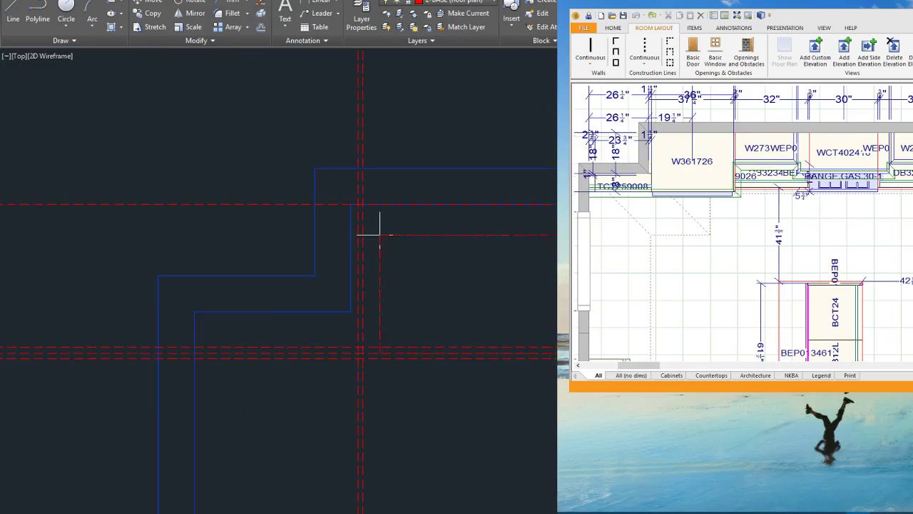
click(361, 204)
scroll(355, 345, up, 4)
Step: Try to draw the end panel beside the 36" cabinet as a narrow rectangle starting at the lowest front line
key(space)
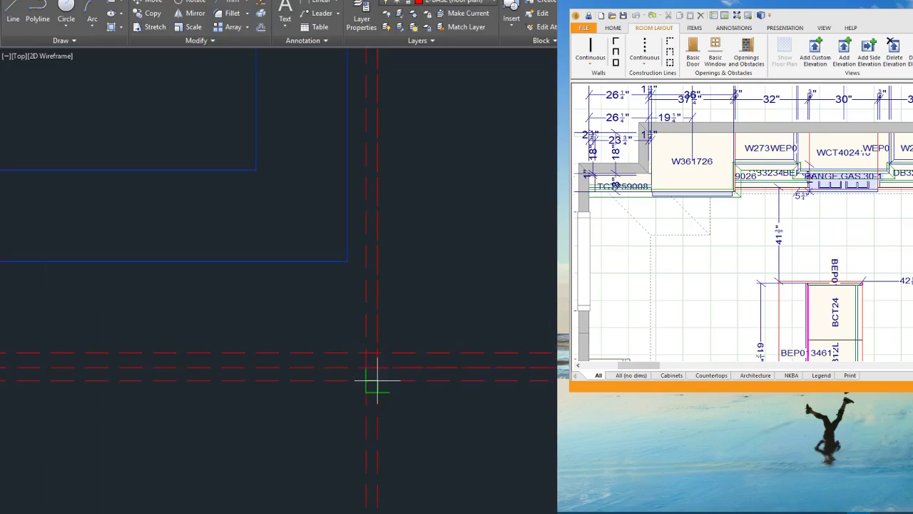
click(378, 379)
scroll(377, 364, down, 2)
click(366, 225)
scroll(370, 285, up, 2)
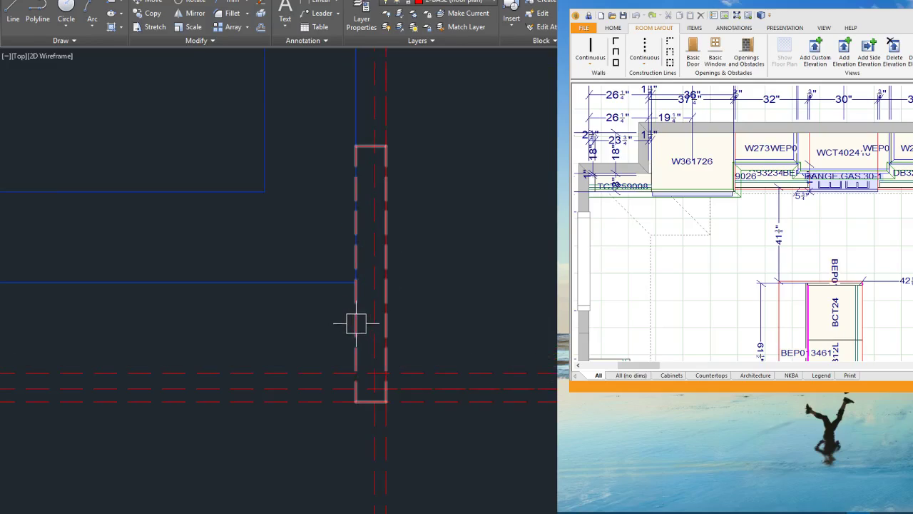
Step: Try to reshape the narrow end panel rectangle and undo the last change
click(371, 271)
scroll(373, 285, up, 2)
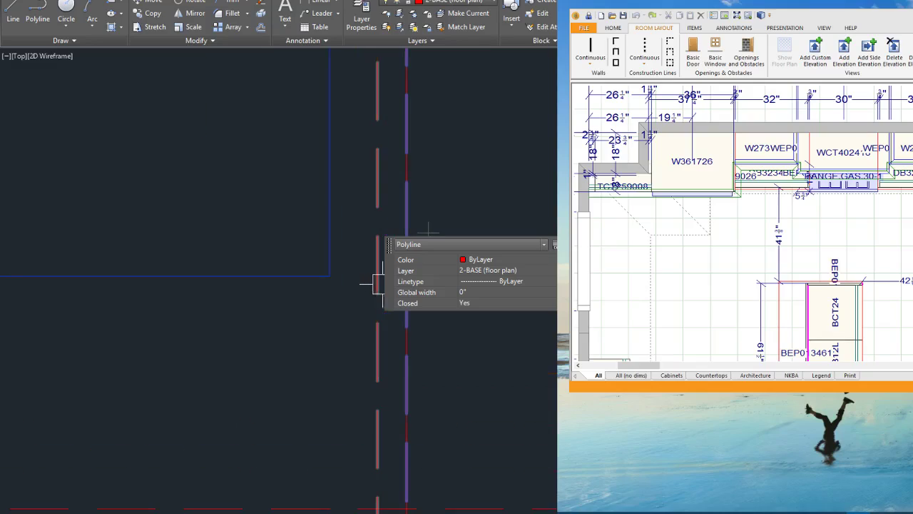
scroll(333, 307, down, 1)
key(ctrl+z)
click(386, 335)
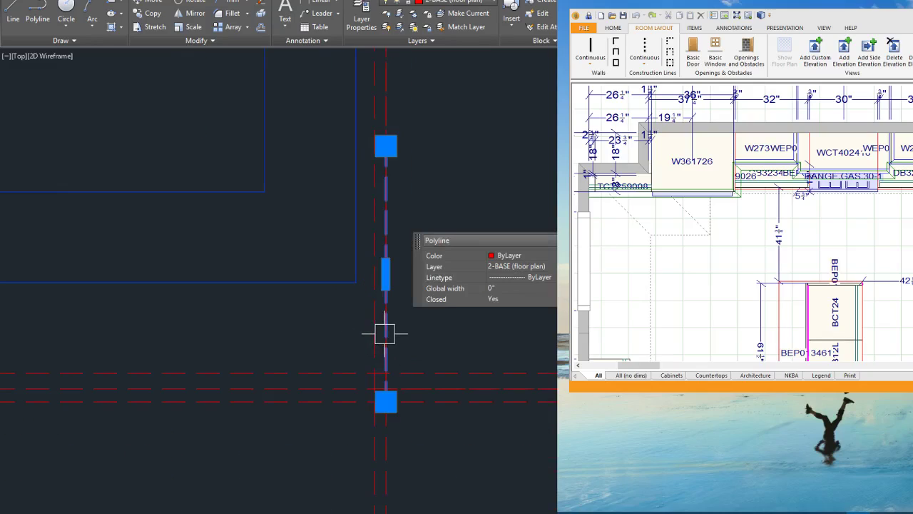
key(Escape)
Step: Draw a narrow end panel rectangle between the two leftmost vertical lines, extending up from the lowest front line
key(space)
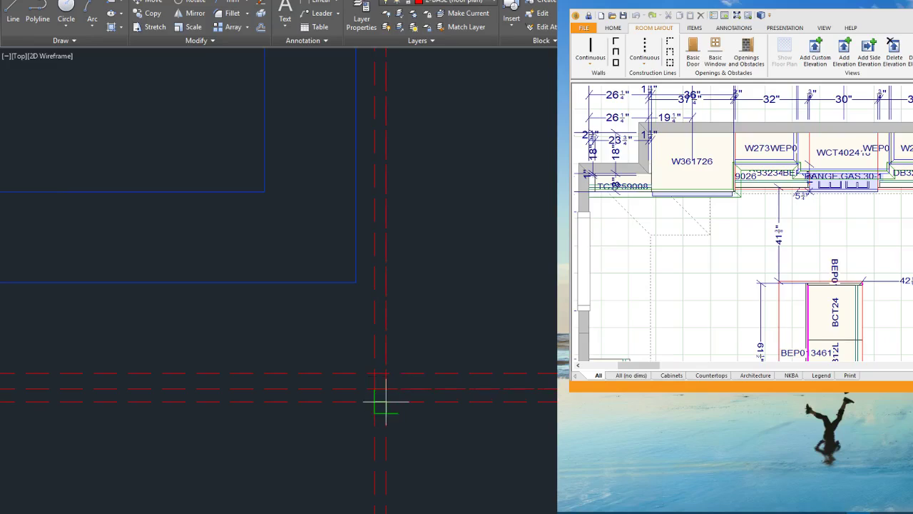
click(386, 402)
click(375, 274)
scroll(365, 357, up, 2)
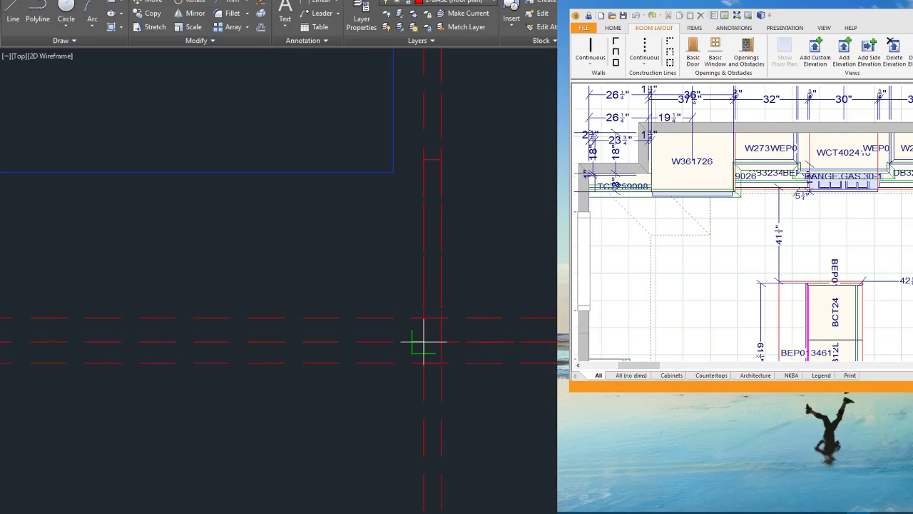
scroll(414, 332, down, 2)
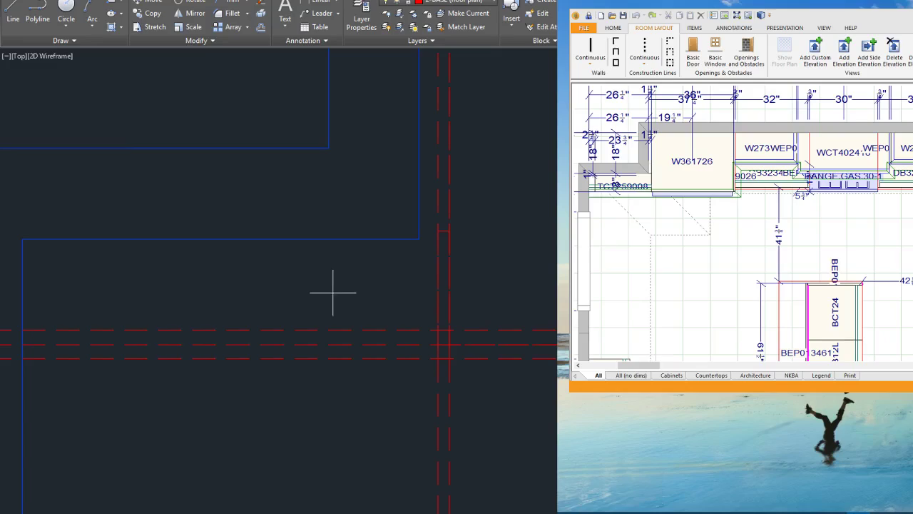
Step: Offset the inner left wall line to the right, into the room
key(space)
click(22, 289)
click(210, 301)
key(Escape)
scroll(438, 304, down, 2)
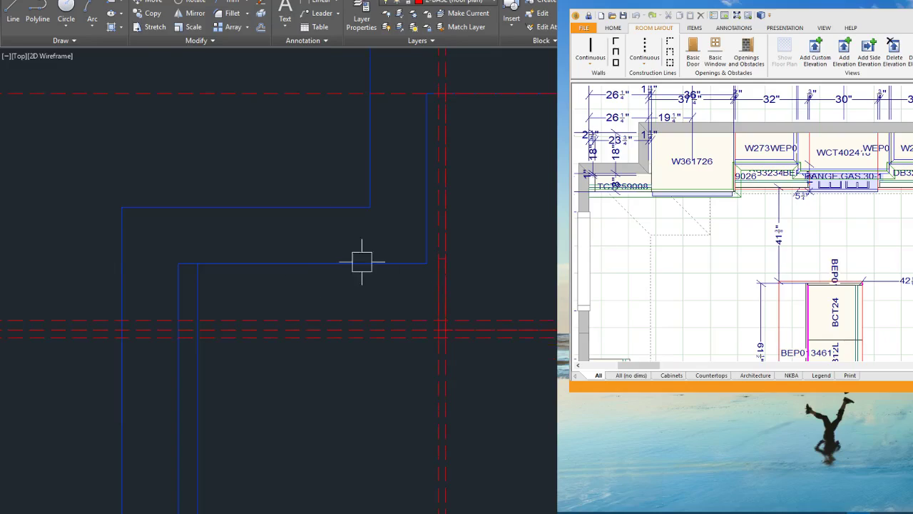
Step: Measure the horizontal distance from the offset wall line to the narrow end panel beside the 36" cabinet
click(320, 4)
click(201, 284)
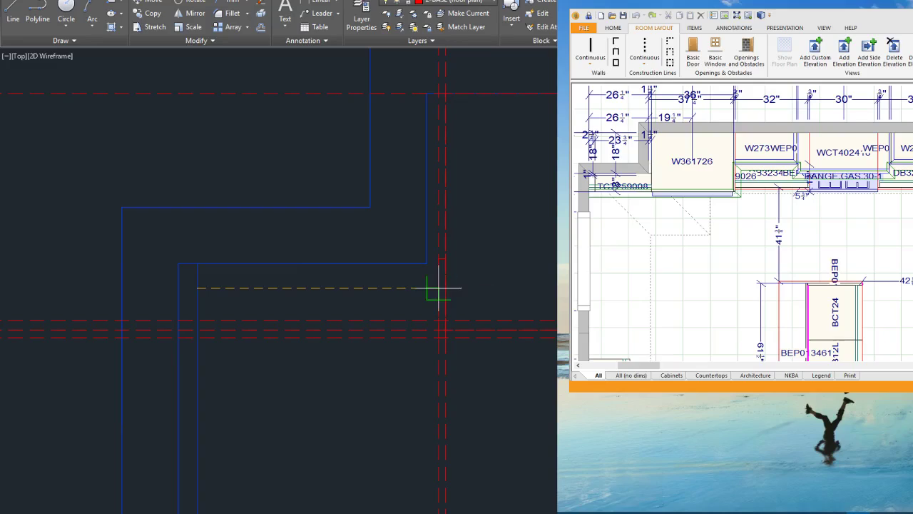
click(439, 288)
key(Escape)
scroll(194, 310, up, 2)
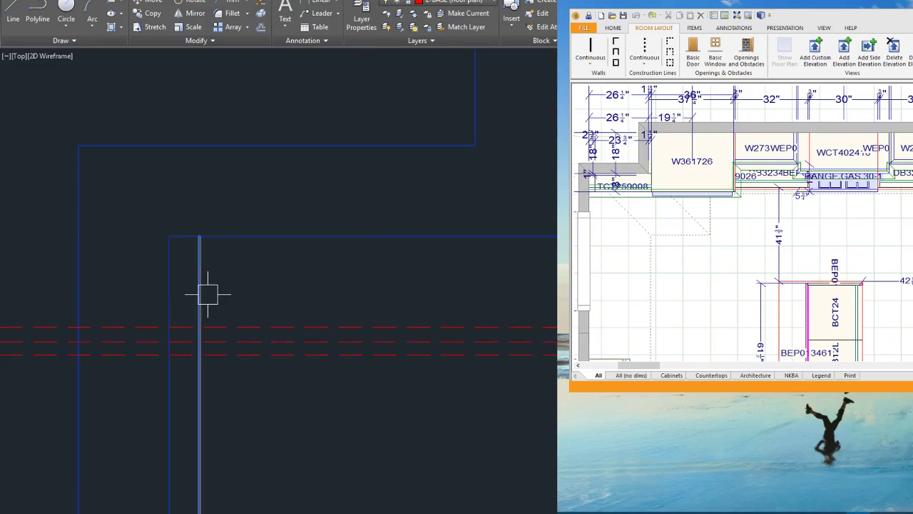
Step: Move the offset wall line 0.5" to the right, into the room
click(208, 294)
key(m)
key(space)
click(324, 275)
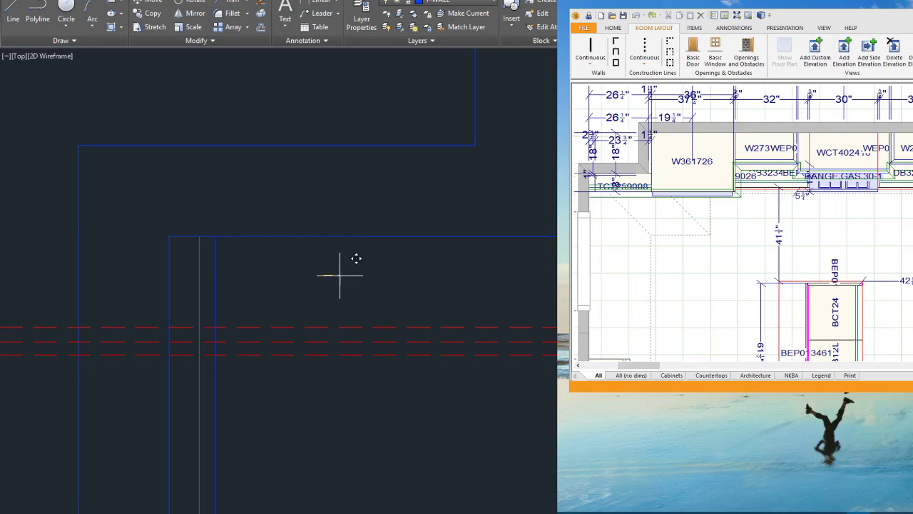
text(.5)
key(Return)
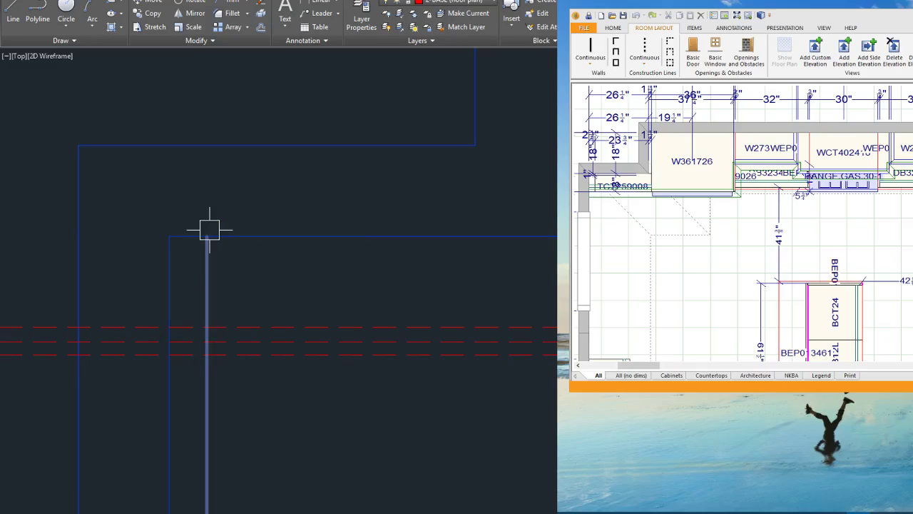
Step: Draw the base cabinet rectangle from the moved line's corner at the recessed wall across to the end panel
click(209, 230)
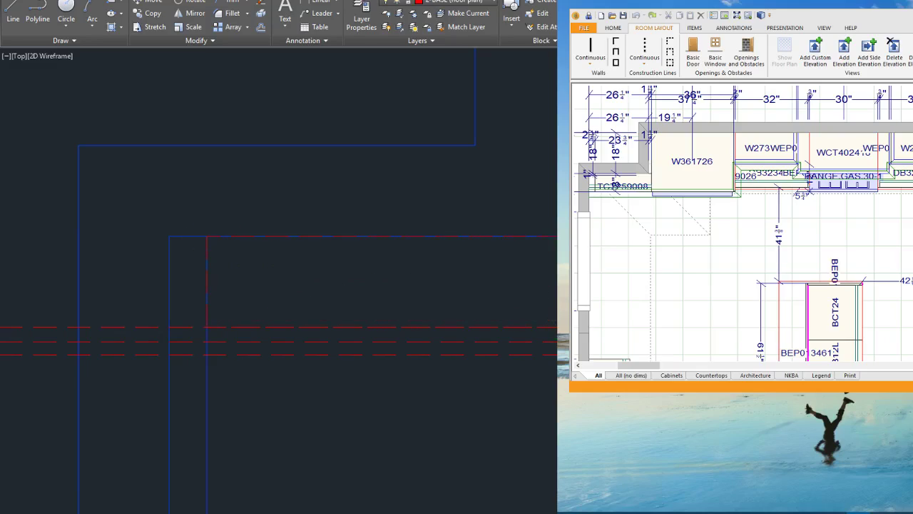
click(476, 364)
scroll(302, 361, down, 2)
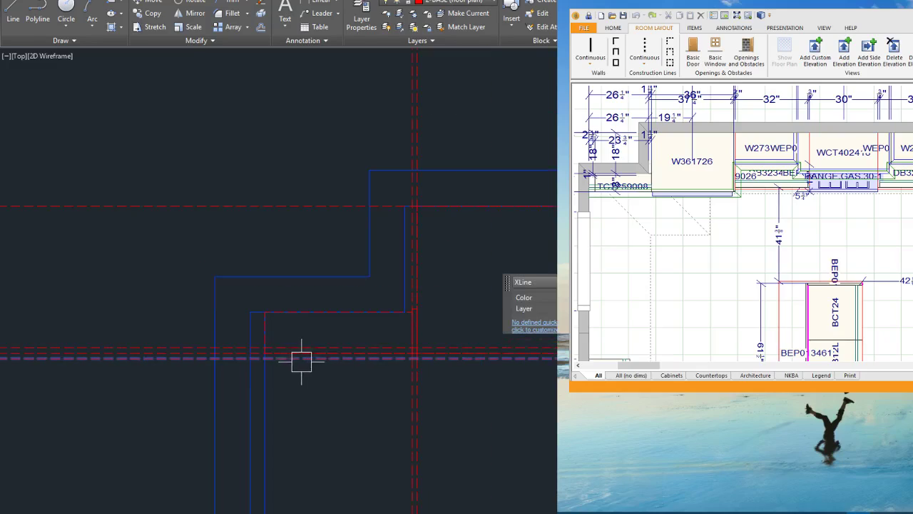
Step: Delete the two lowest horizontal construction lines along the cabinet fronts
key(Delete)
scroll(696, 351, up, 1)
click(696, 355)
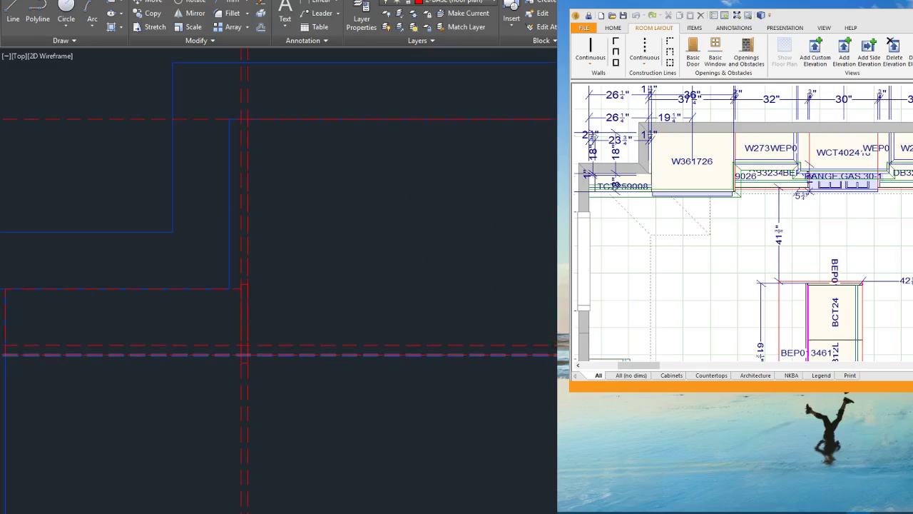
key(Delete)
scroll(332, 356, down, 2)
scroll(618, 357, up, 1)
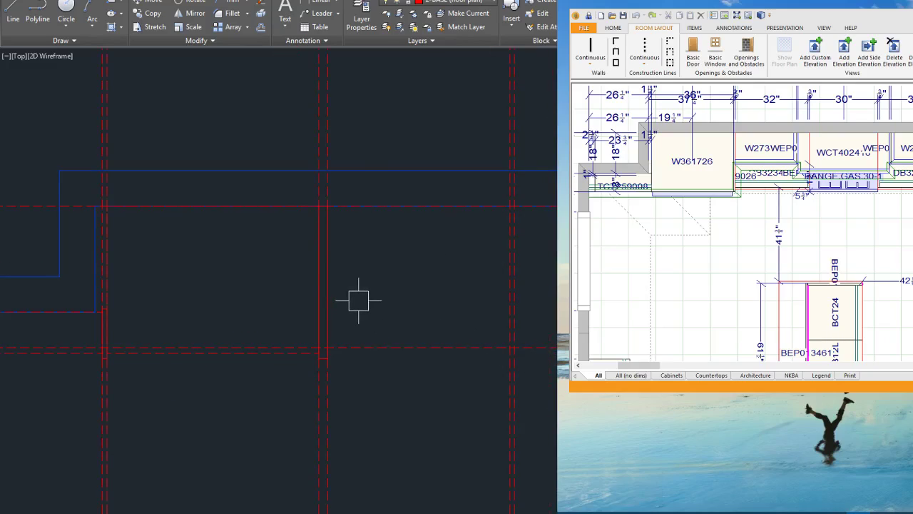
Step: Draw the base cabinet rectangle to the right of the 36" cabinet's end panel, from the front line to the back wall
text(rec)
key(space)
click(510, 347)
click(327, 207)
scroll(722, 358, up, 3)
scroll(543, 358, down, 3)
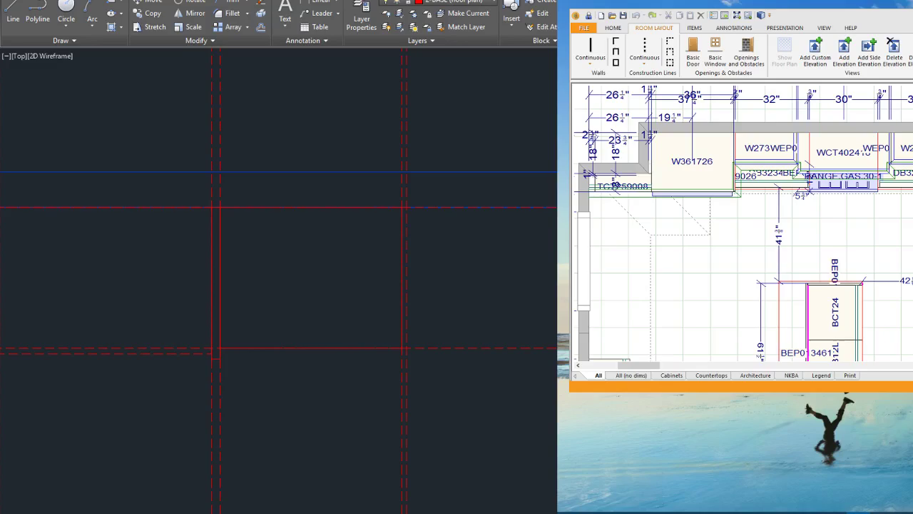
Step: Offset the remaining horizontal front construction line downward to add a panel front line
click(521, 349)
click(527, 398)
scroll(587, 359, up, 3)
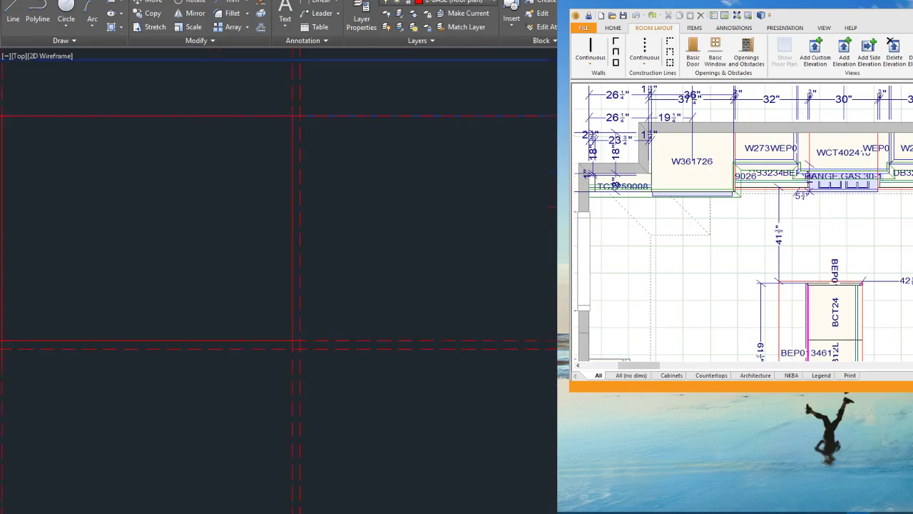
Step: Draw narrow panel rectangles between the paired vertical lines beside the range, extending up from the lowest front line
scroll(586, 270, down, 2)
scroll(621, 304, down, 3)
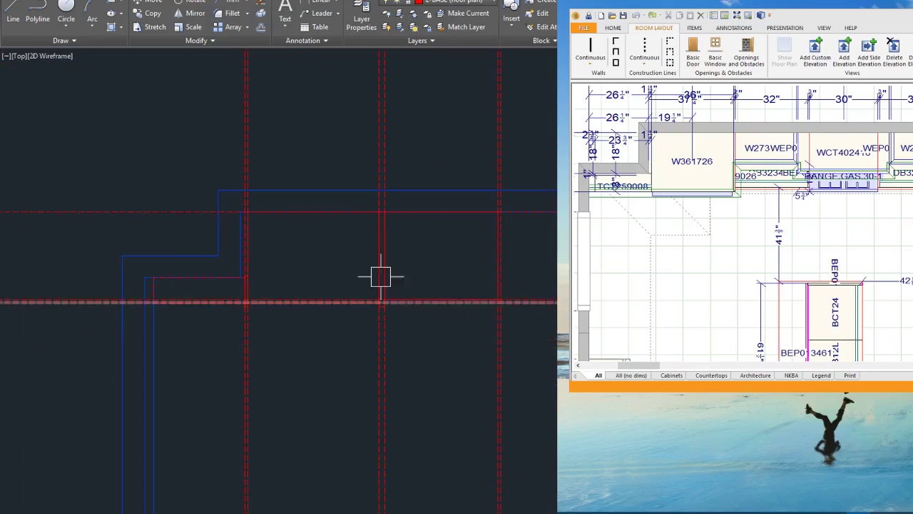
scroll(381, 275, up, 3)
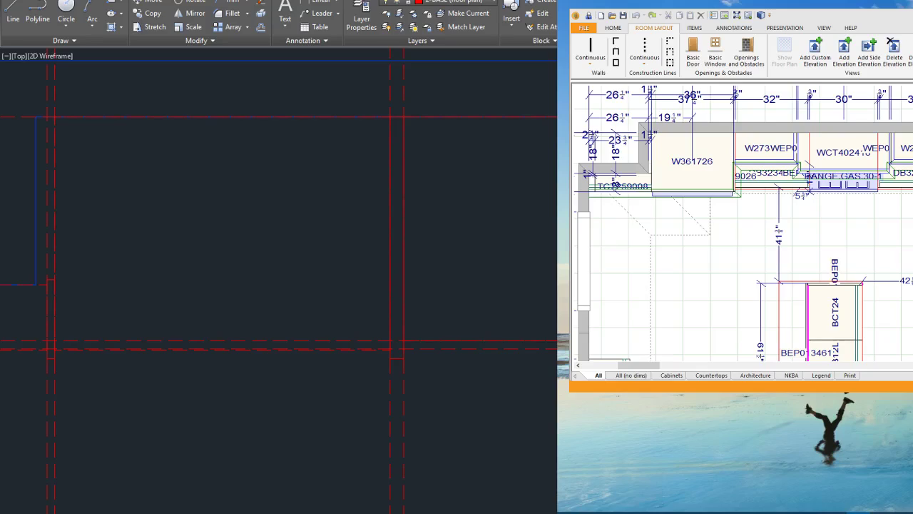
scroll(100, 358, down, 2)
scroll(435, 354, down, 2)
scroll(548, 354, up, 4)
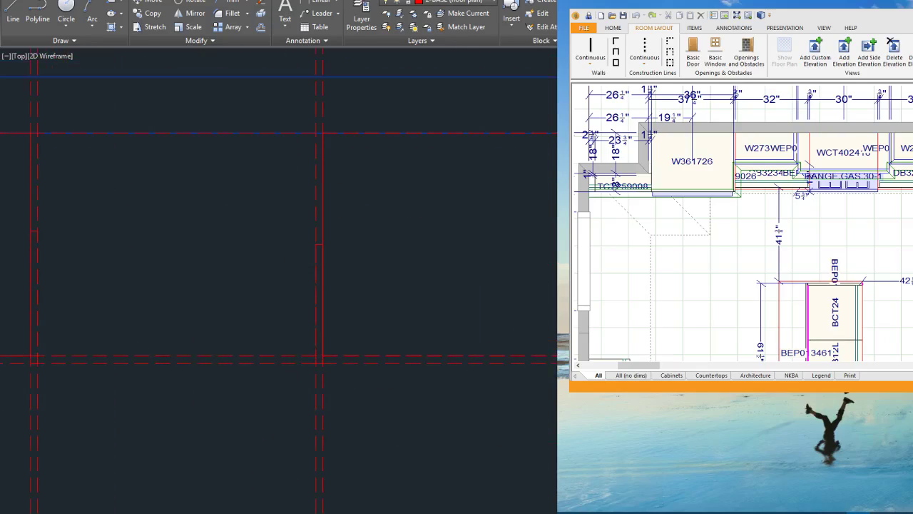
scroll(468, 284, down, 4)
middle_drag(582, 267, 542, 233)
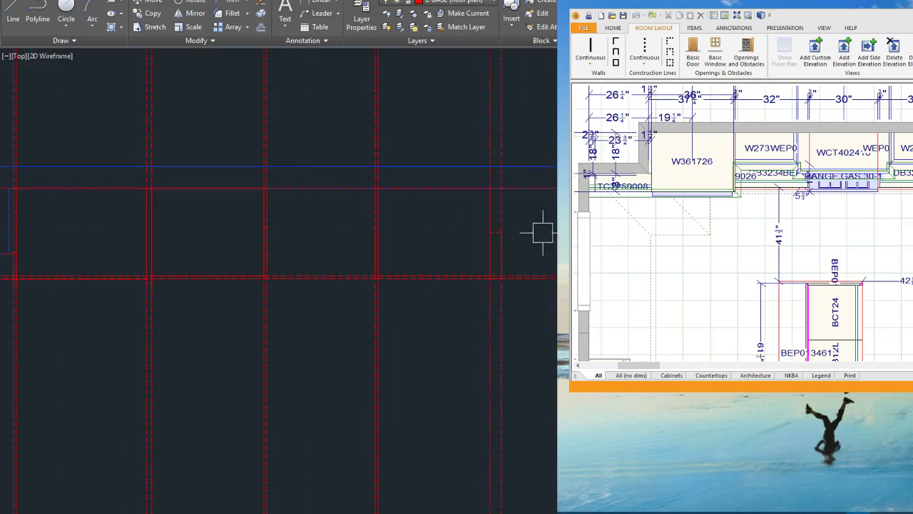
Step: Offset the back wall construction line slightly into the room, then offset the new line down 46" following the reference plan
click(825, 241)
scroll(828, 242, down, 3)
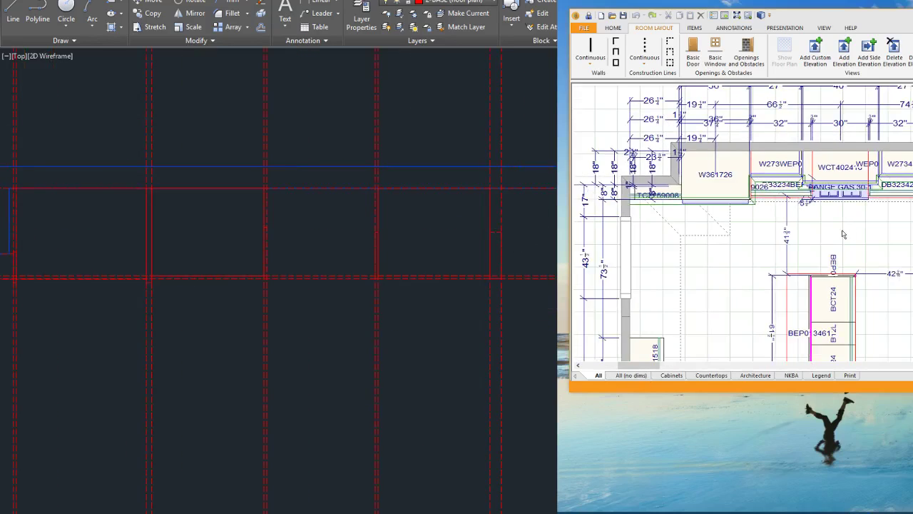
scroll(777, 292, up, 1)
scroll(783, 205, up, 4)
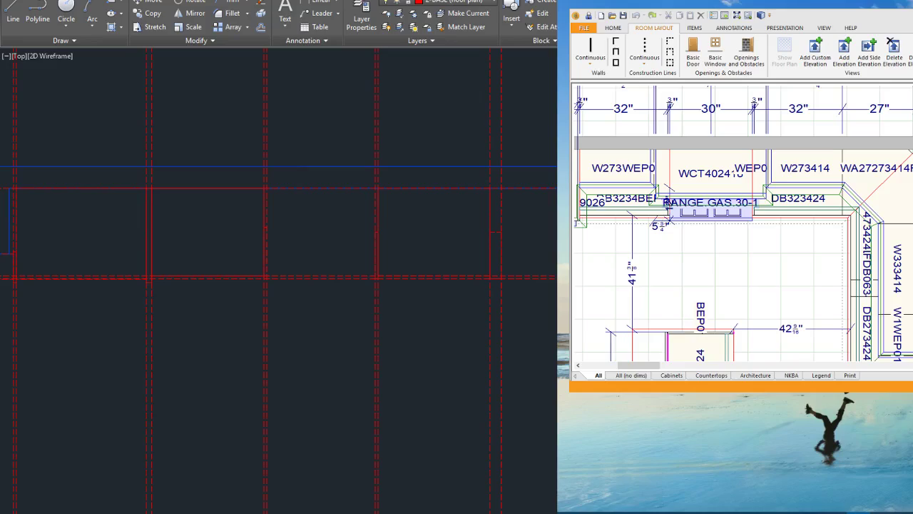
click(321, 189)
click(321, 214)
click(321, 193)
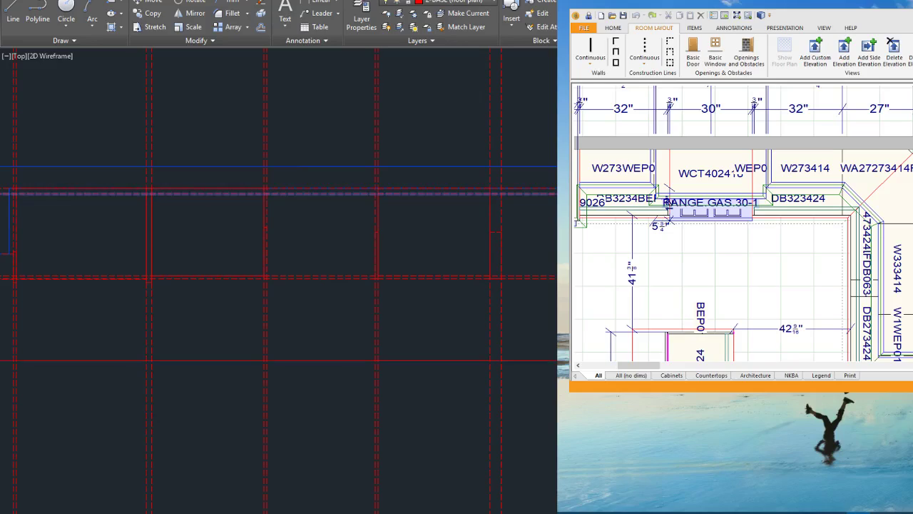
click(321, 236)
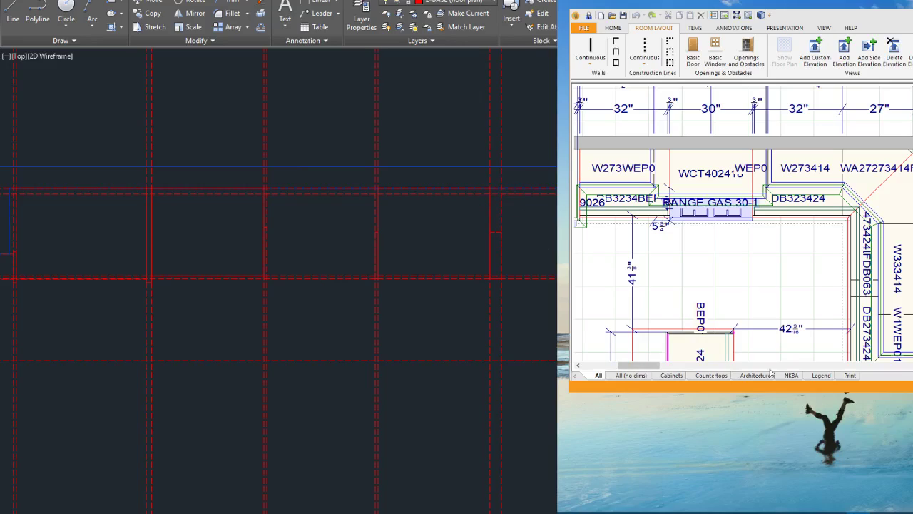
Step: Offset the 46" line down 6", and offset the resulting line down another 27" for the right-hand cabinet run
click(464, 361)
click(464, 393)
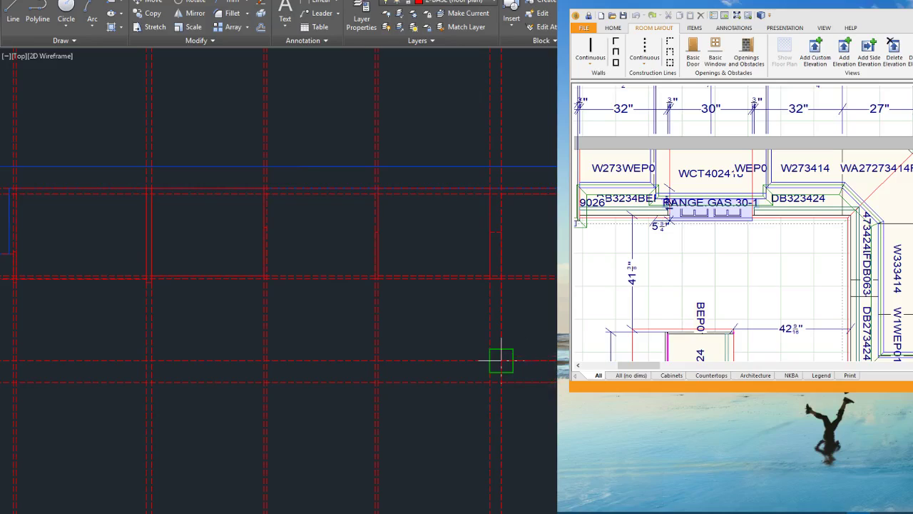
scroll(715, 198, down, 2)
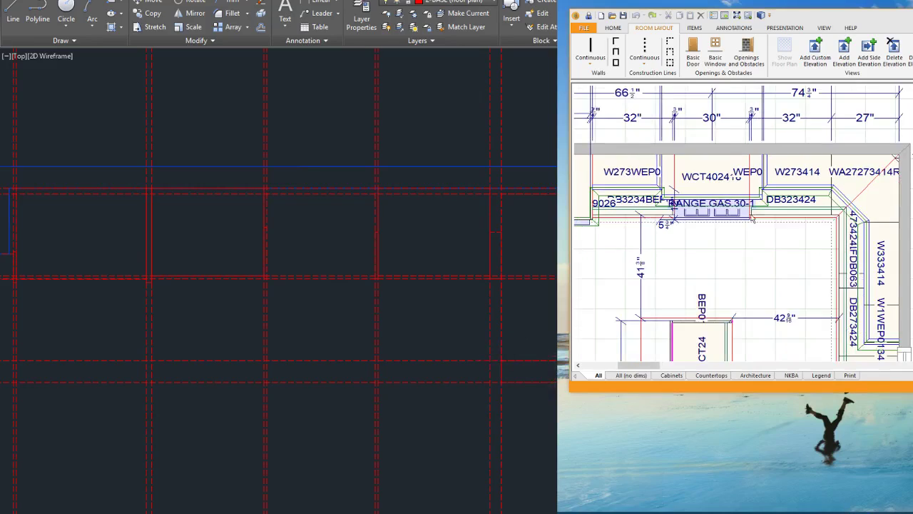
scroll(880, 332, up, 2)
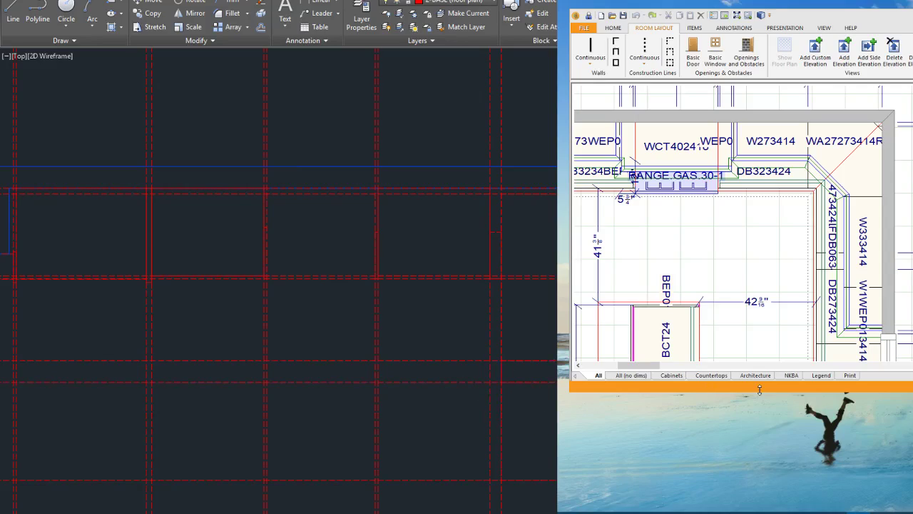
scroll(794, 184, down, 3)
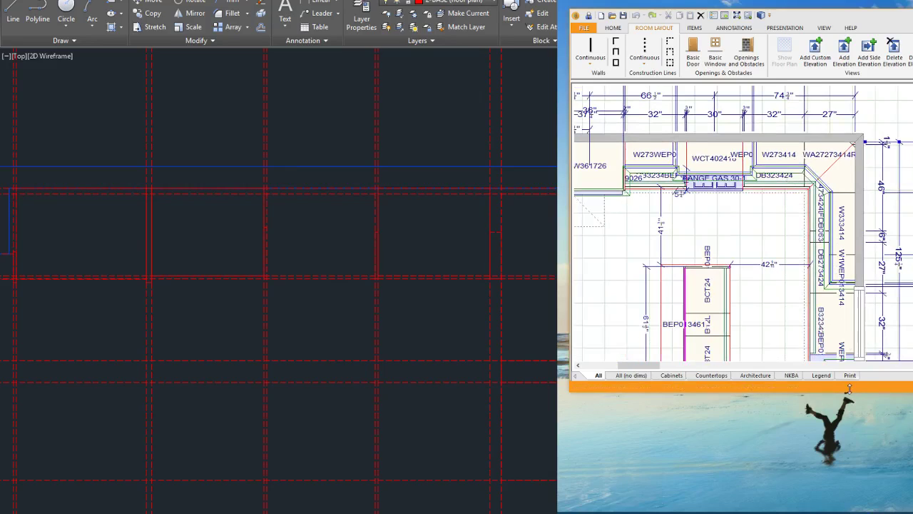
Step: Offset the lowest horizontal construction line down 32" for the next base cabinet, and offset that line 3/4" for its end panel
middle_drag(845, 332, 834, 312)
scroll(794, 235, down, 3)
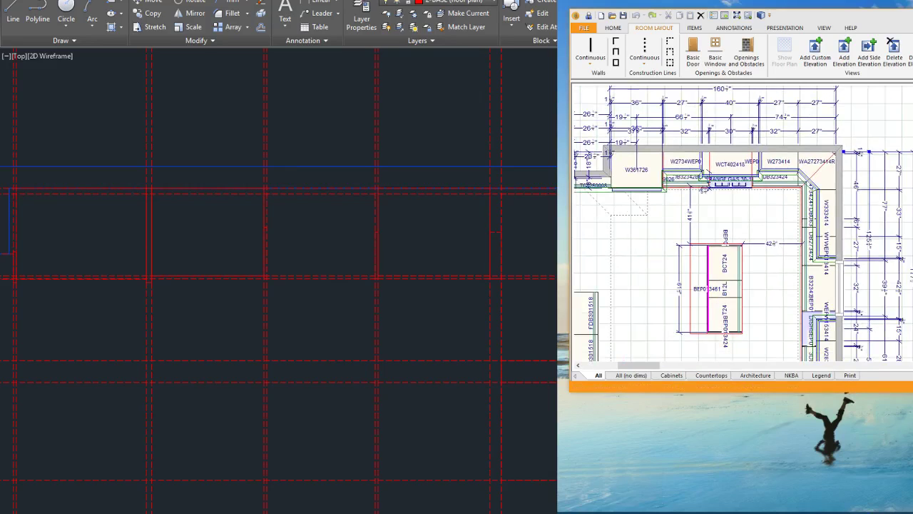
scroll(493, 328, up, 3)
middle_drag(493, 329, 399, 279)
scroll(539, 175, down, 2)
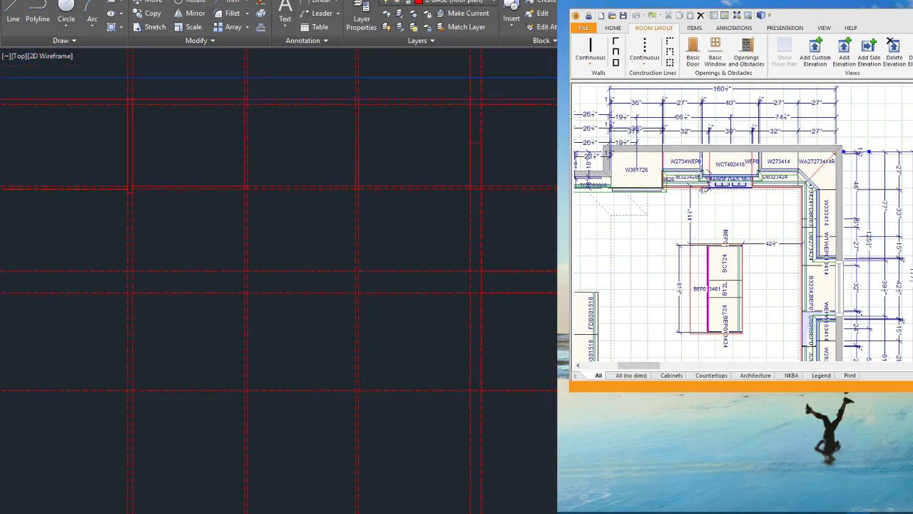
click(542, 390)
scroll(549, 257, down, 4)
click(542, 347)
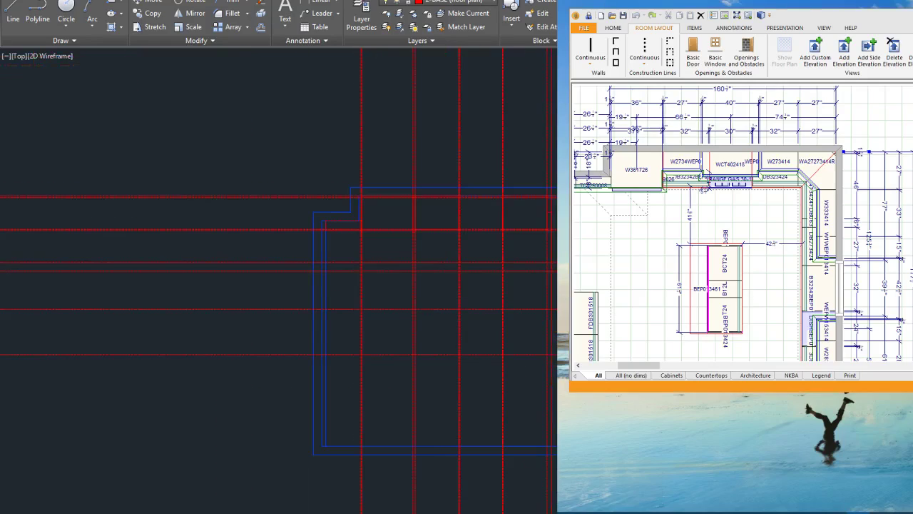
scroll(690, 360, up, 4)
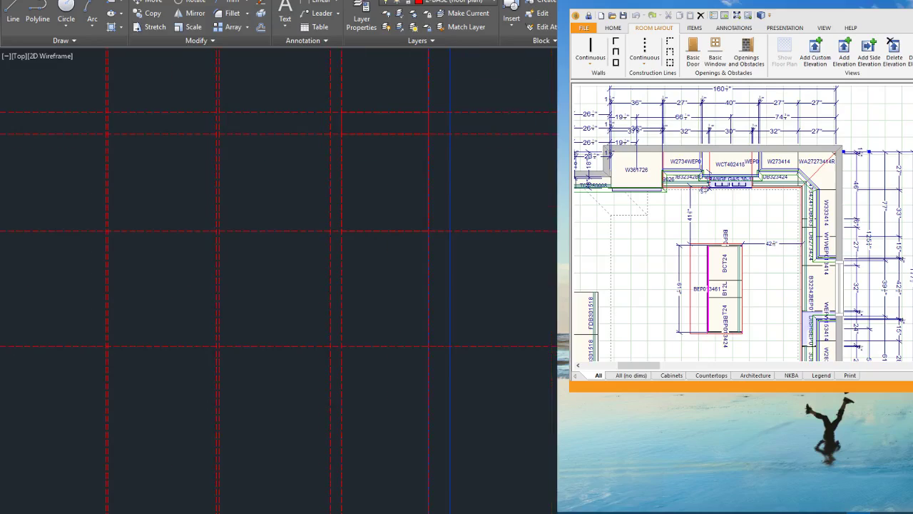
click(542, 346)
click(542, 357)
Step: Offset the end panel line down 24" for the dishwasher, and offset the new line 3/4" for the following panel
click(520, 355)
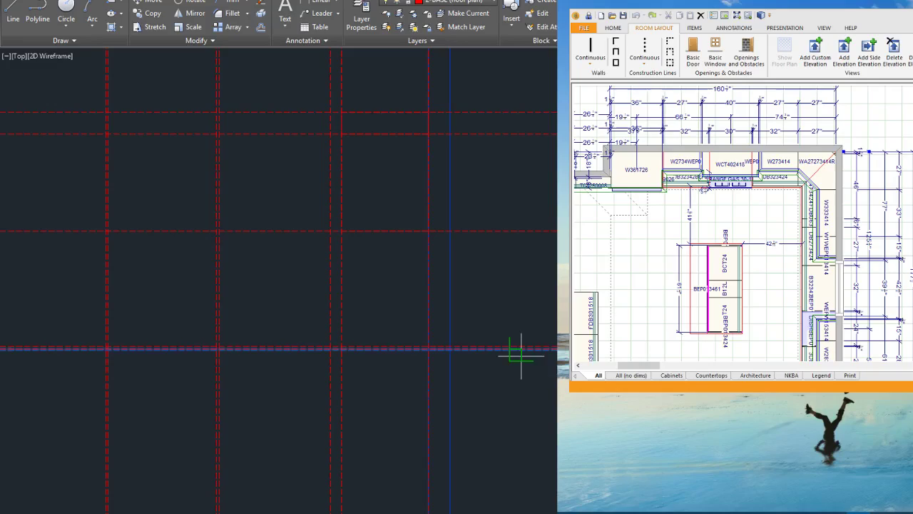
click(525, 415)
key(Return)
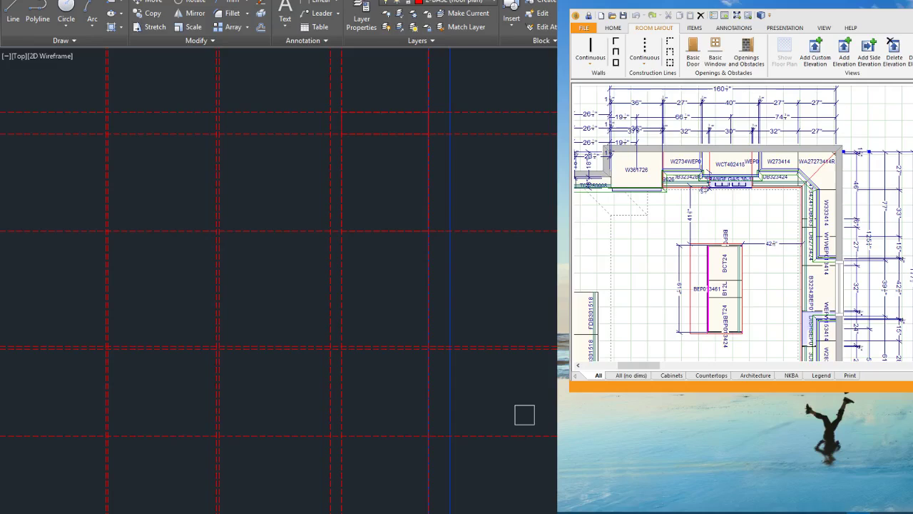
click(520, 432)
click(524, 512)
Step: Offset the line below the dishwasher down 24" for the last base cabinet, and add a 3/4" end panel line
click(890, 316)
scroll(834, 208, down, 2)
scroll(859, 359, up, 5)
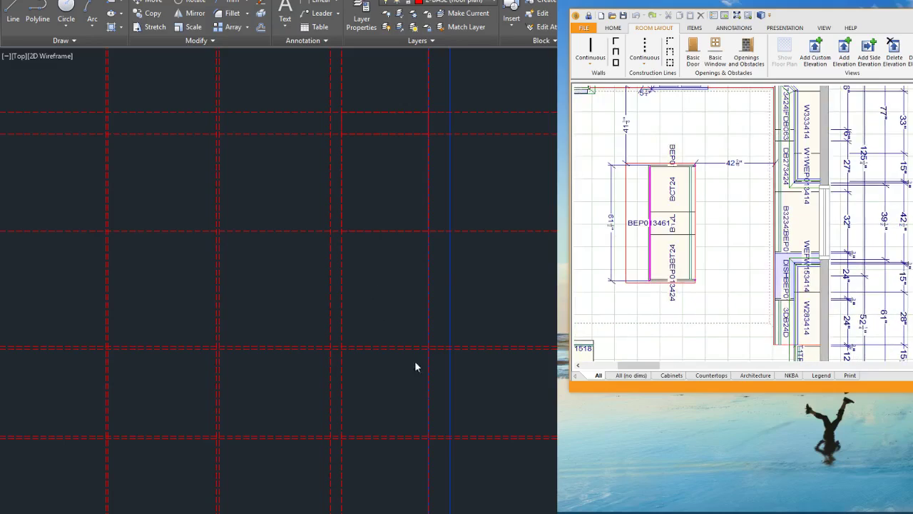
click(363, 373)
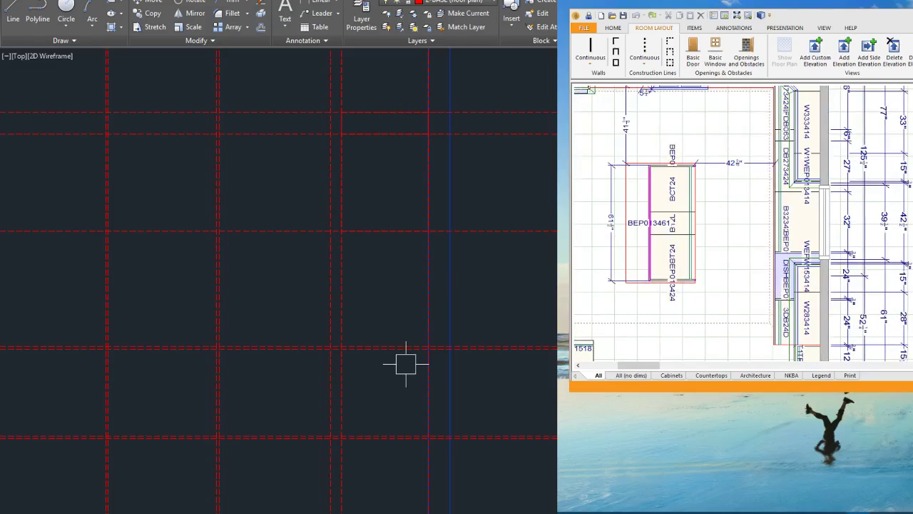
scroll(464, 400, up, 1)
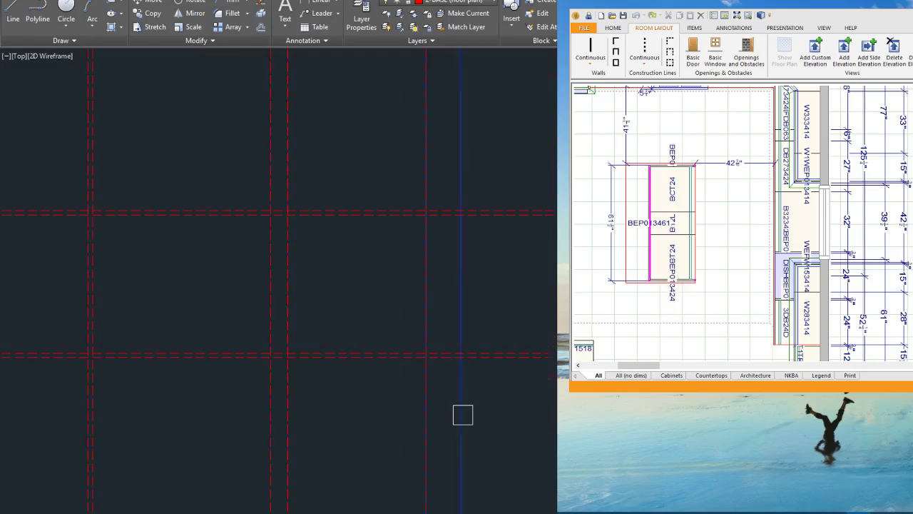
click(503, 362)
click(507, 429)
key(Escape)
scroll(461, 437, down, 3)
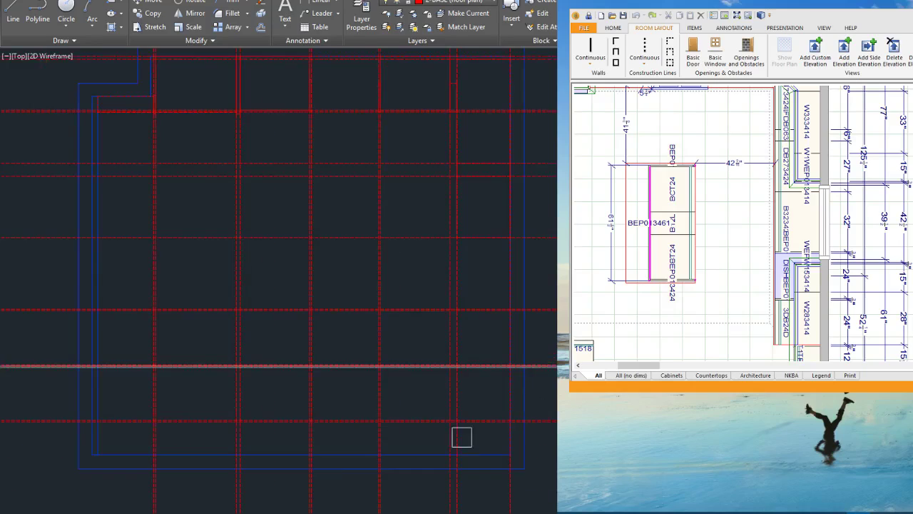
Step: Draw a rectangle for the lowest end panel of the right-hand cabinet run, between its two construction lines
scroll(536, 397, up, 5)
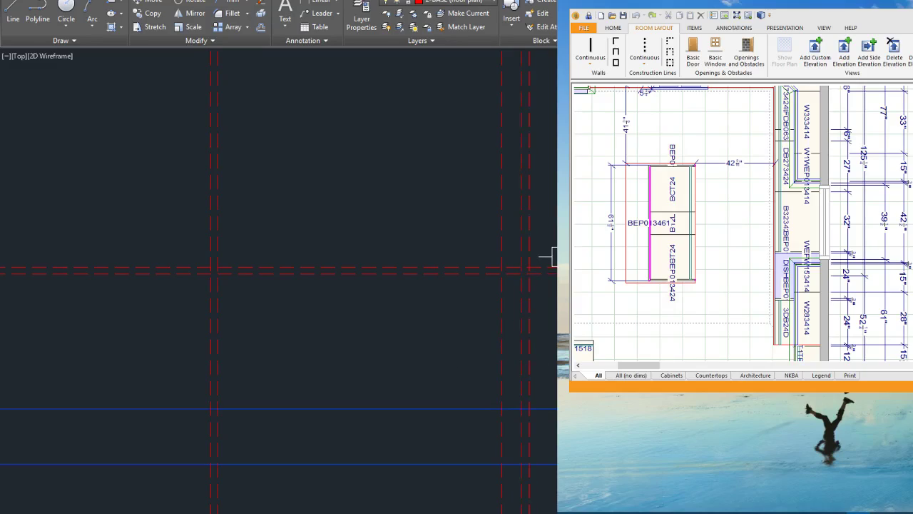
scroll(535, 262, up, 4)
click(501, 294)
scroll(499, 296, down, 4)
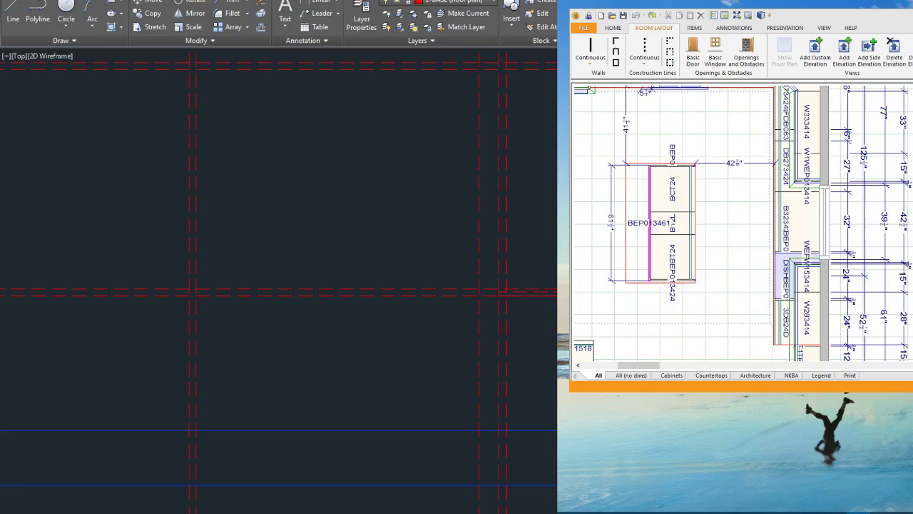
key(Escape)
scroll(491, 460, down, 2)
scroll(492, 342, up, 4)
Step: Draw rectangles for the end panels beside the dishwasher in the right-hand run
key(space)
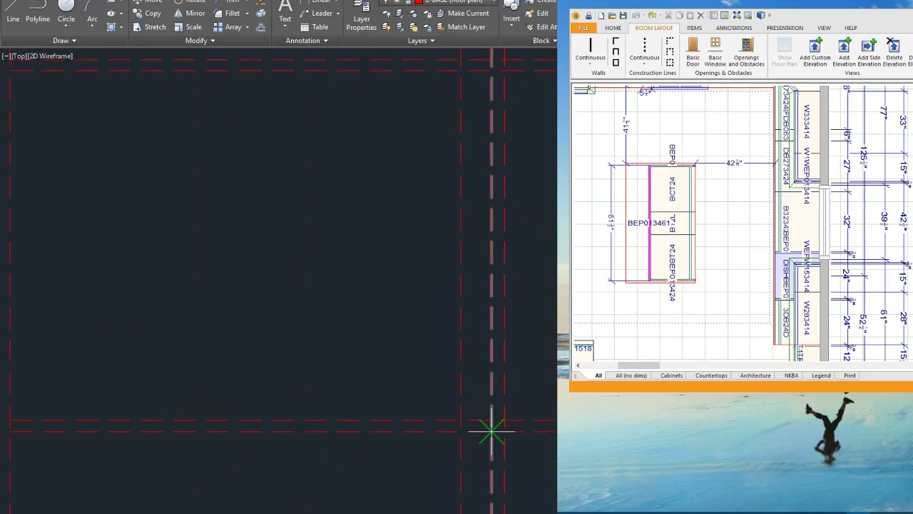
click(492, 431)
click(555, 420)
scroll(548, 271, down, 3)
scroll(535, 305, up, 3)
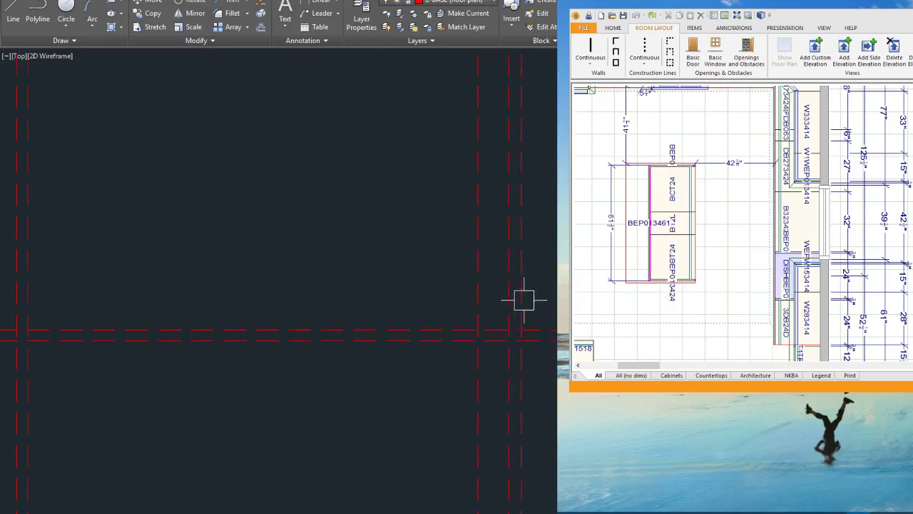
scroll(550, 350, down, 2)
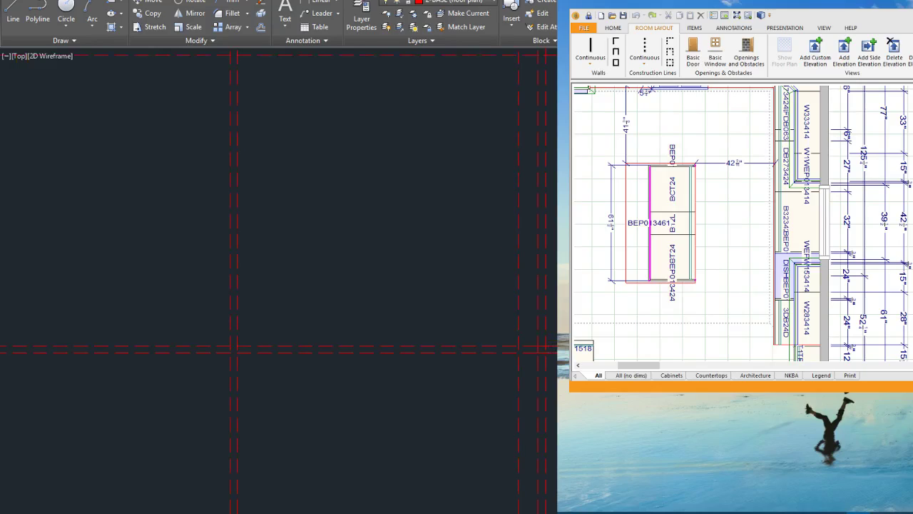
scroll(532, 356, down, 4)
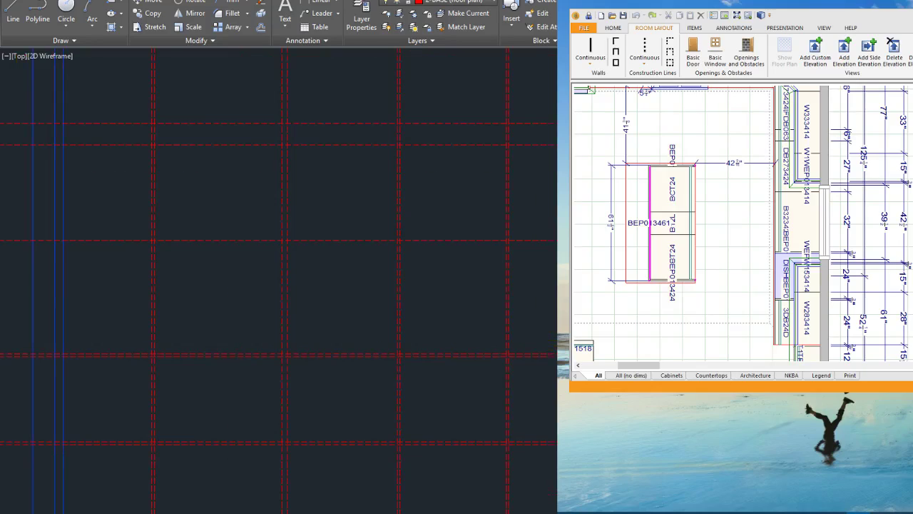
scroll(456, 437, down, 2)
scroll(612, 300, up, 2)
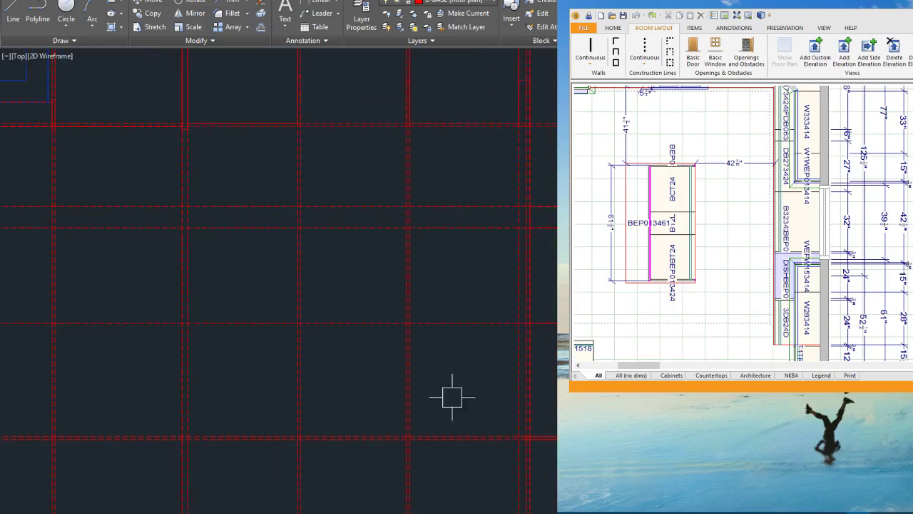
Step: Try to clear the horizontal and vertical construction lines from the plan
scroll(489, 293, down, 2)
click(122, 503)
click(93, 163)
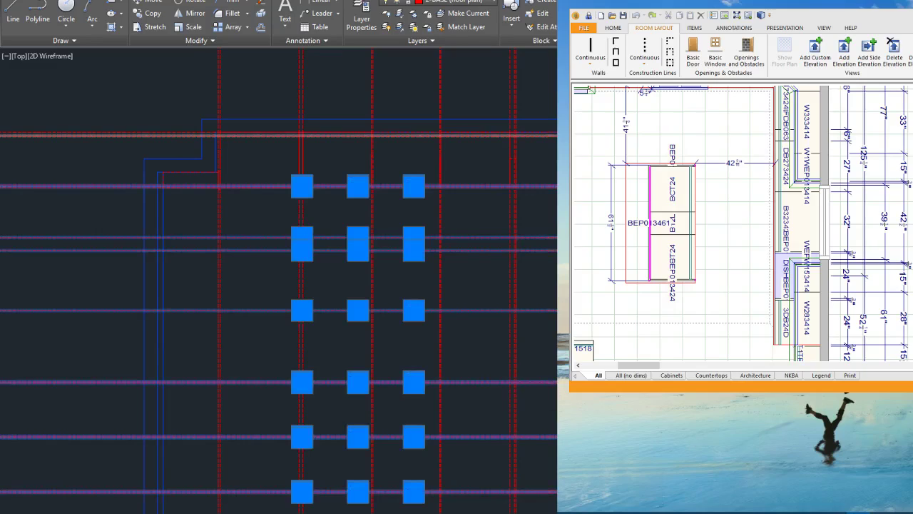
key(Delete)
click(107, 148)
click(89, 125)
key(Delete)
scroll(582, 401, down, 2)
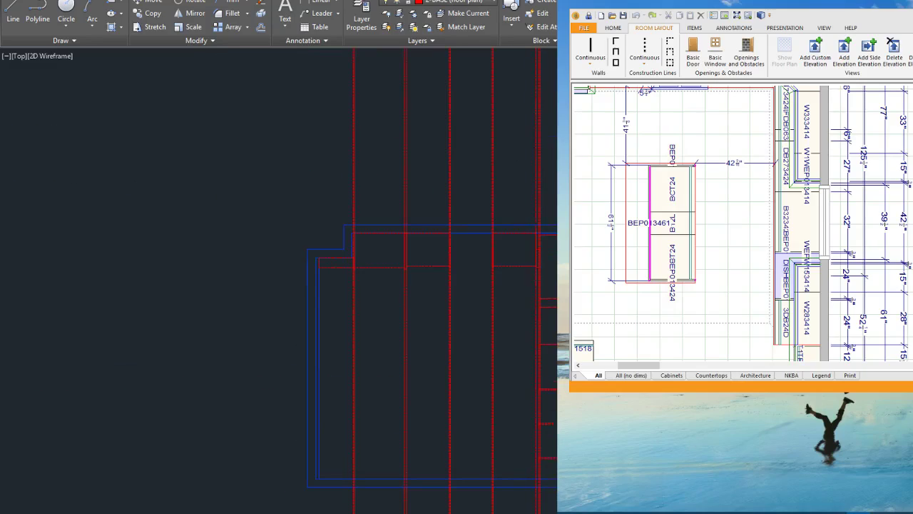
click(574, 186)
click(349, 169)
key(Delete)
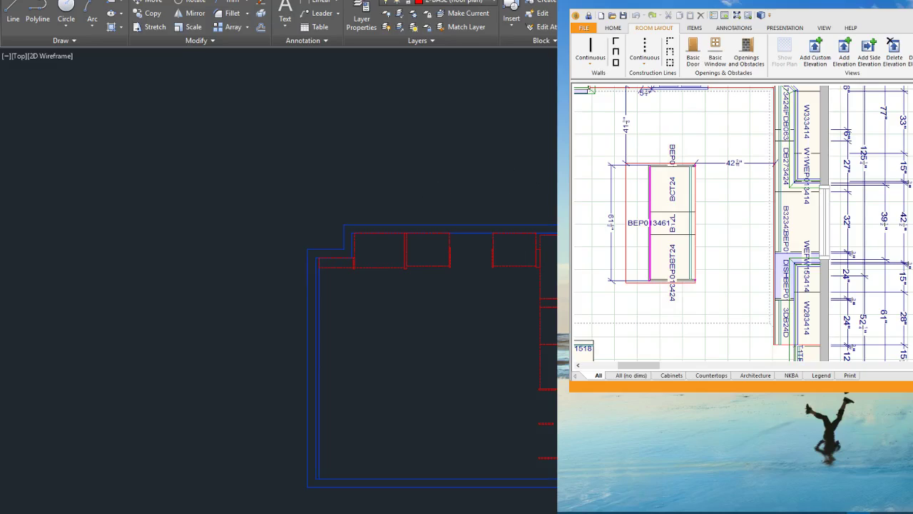
Step: Undo the construction line deletions
key(ctrl+z)
key(ctrl+z)
key(ctrl+z)
key(ctrl+z)
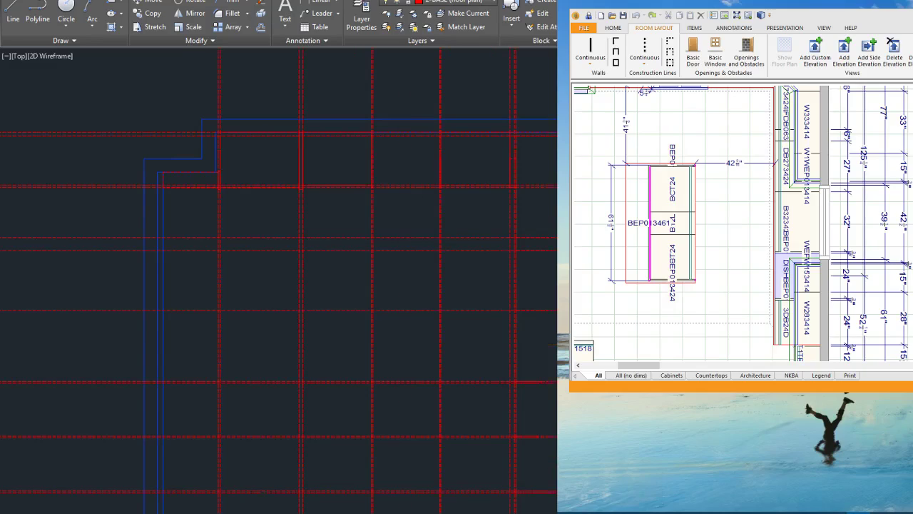
Step: Draw the rectangle for the last base cabinet below the dishwasher, between its two end panels
scroll(542, 485, up, 2)
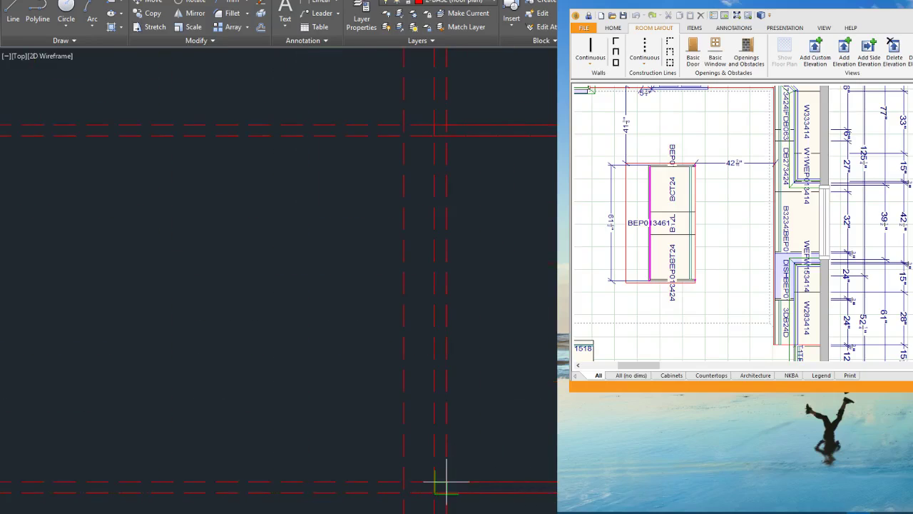
scroll(536, 284, down, 4)
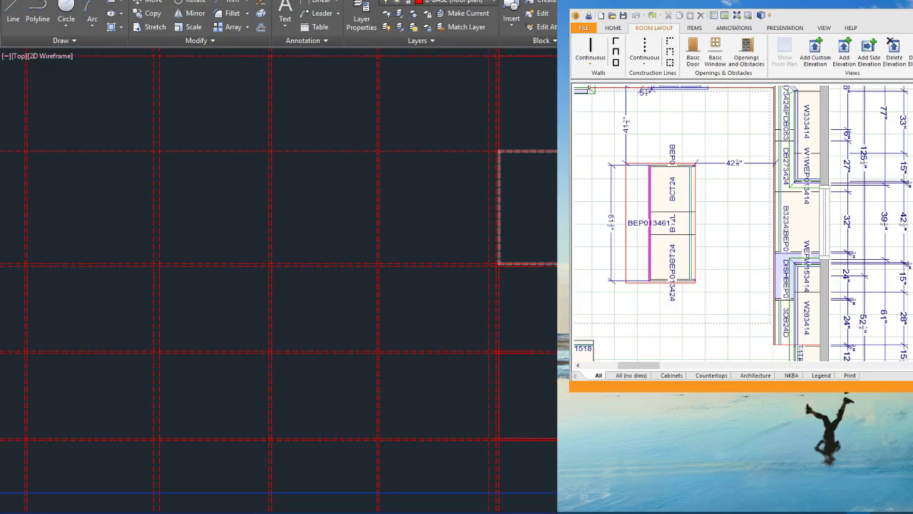
scroll(521, 334, up, 4)
scroll(465, 361, down, 2)
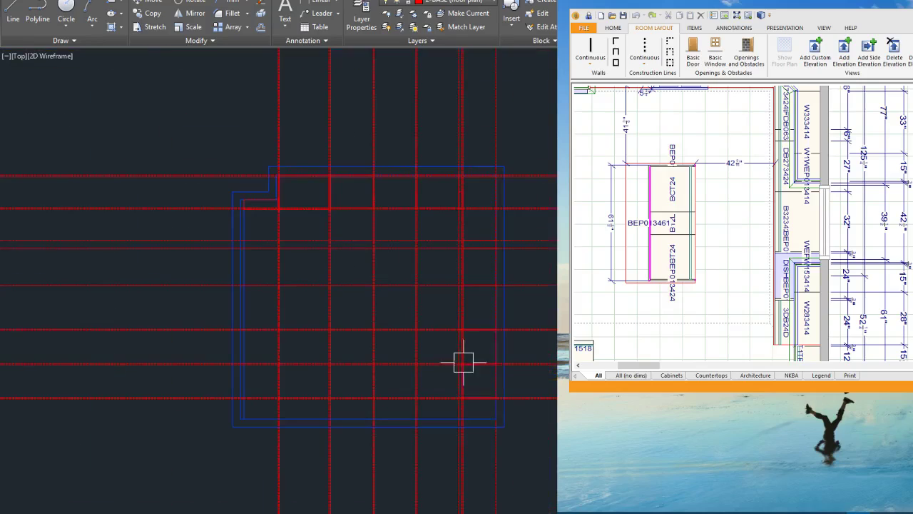
scroll(491, 435, up, 2)
scroll(412, 358, up, 2)
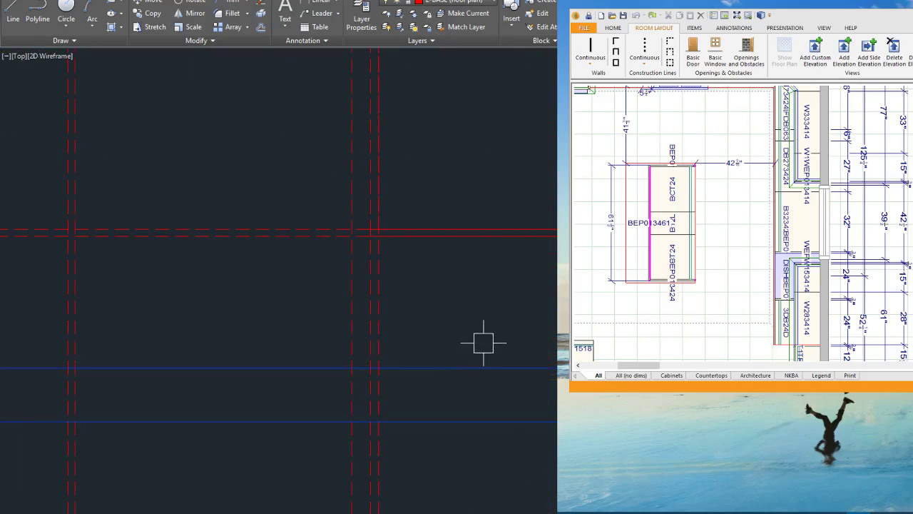
scroll(485, 341, down, 2)
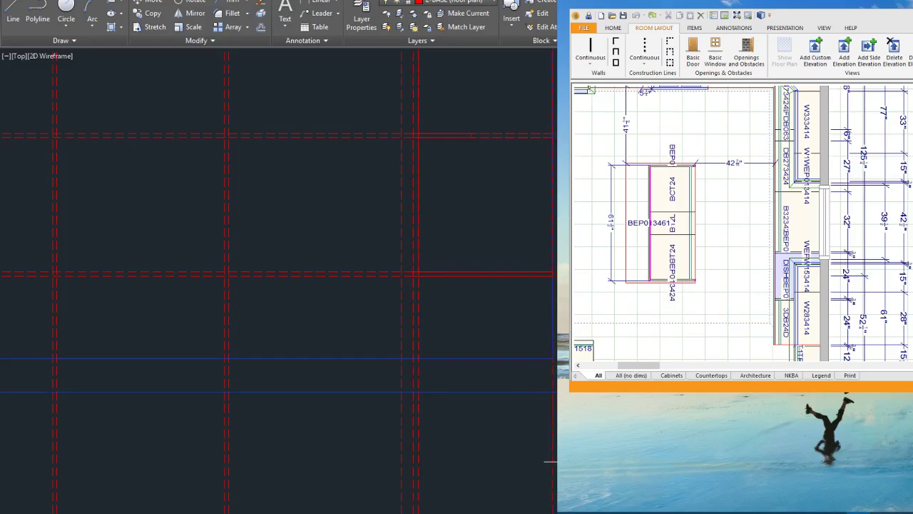
Step: Offset the right-hand wall's vertical construction line inward to mark the shallower cabinet's depth and its end panel
click(553, 456)
click(441, 450)
key(Escape)
scroll(518, 307, up, 2)
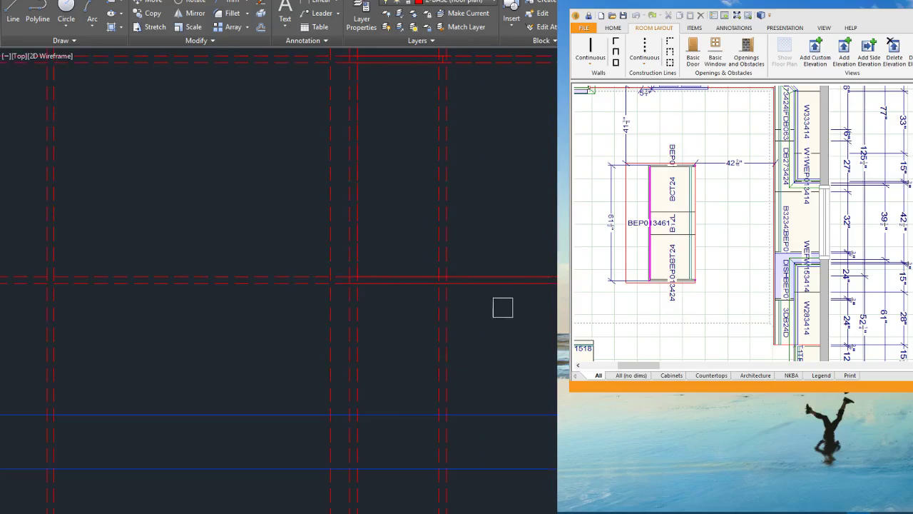
key(Escape)
scroll(454, 348, down, 2)
scroll(514, 380, up, 2)
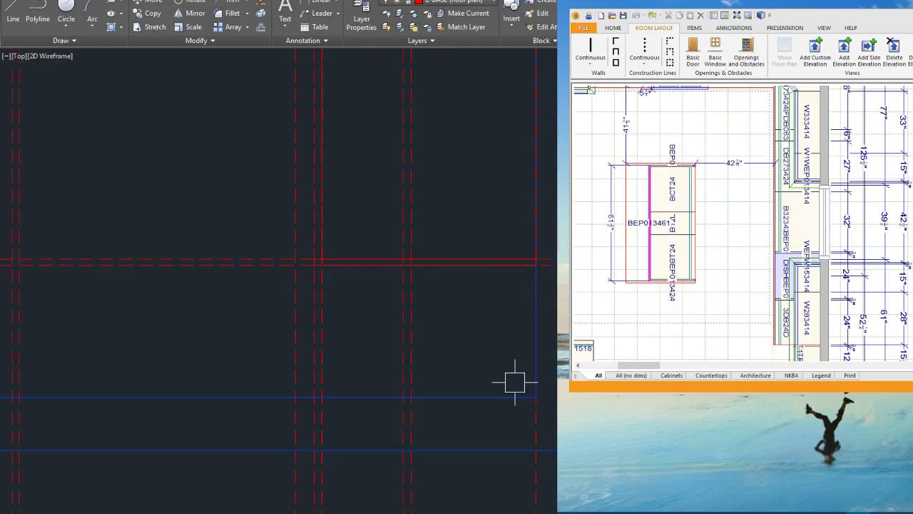
Step: Offset the inner face of the lower wall upward to mark the filler gap at the lower-right corner
key(space)
key(space)
click(471, 398)
click(468, 356)
key(Escape)
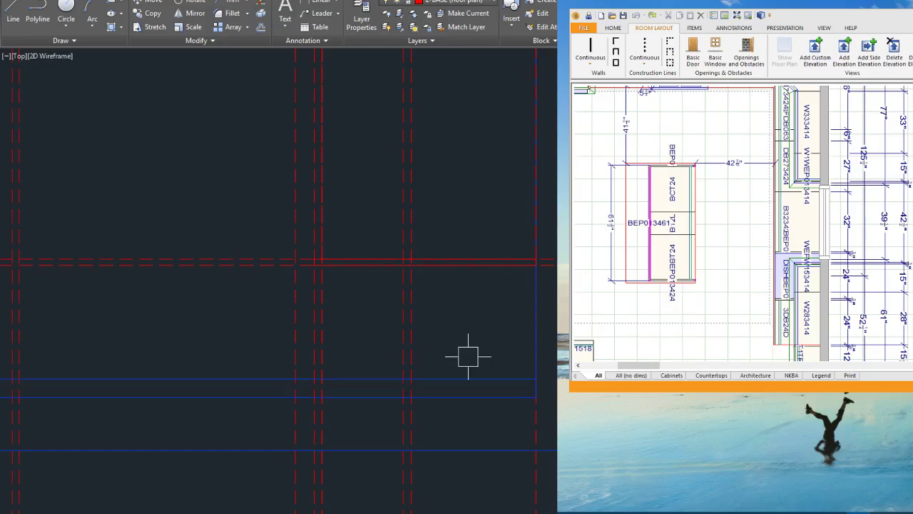
Step: Draw the shallow cabinet's rectangle from the offset wall line up to the last end panel in the lower-right corner
text(rec)
key(space)
click(411, 379)
click(535, 267)
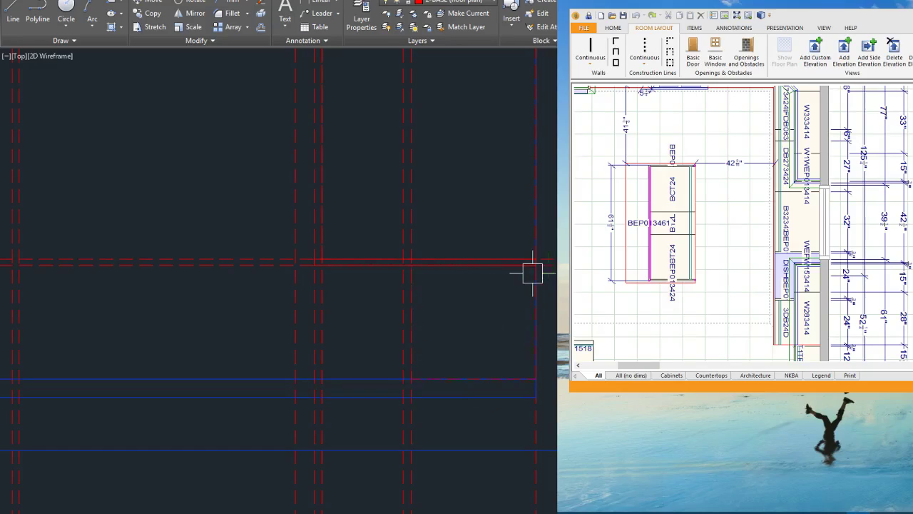
Step: Draw a small filler rectangle between the corner cabinet and the lower wall
scroll(411, 372, up, 2)
key(space)
key(Escape)
key(space)
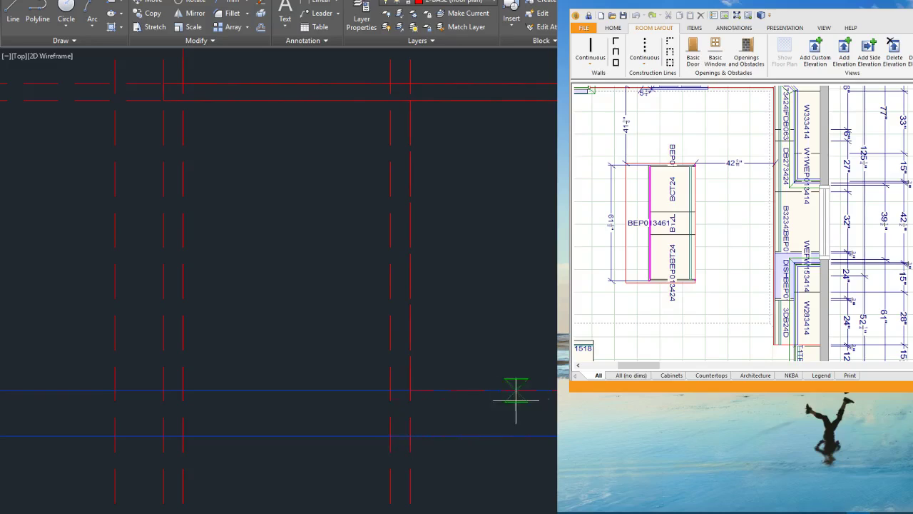
click(559, 435)
scroll(524, 452, down, 2)
scroll(464, 289, up, 2)
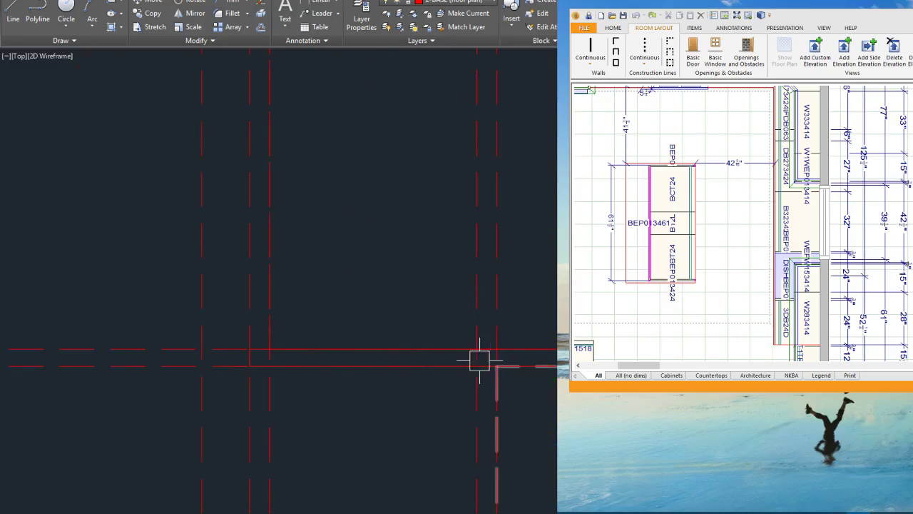
click(452, 364)
key(Escape)
Step: Delete the vertical construction lines extending below the lower wall
scroll(431, 346, down, 3)
scroll(528, 393, down, 1)
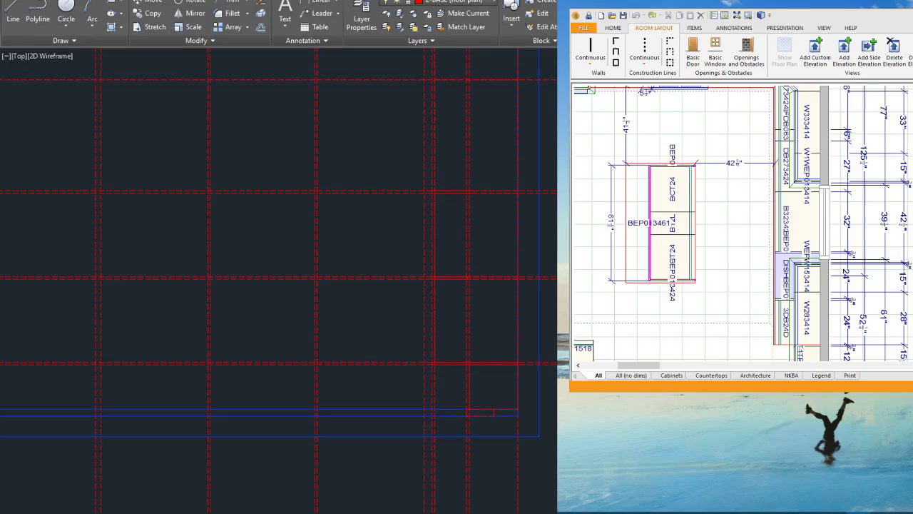
click(556, 492)
click(67, 495)
key(Delete)
Step: Delete all horizontal construction lines and the one remaining vertical construction line
scroll(294, 489, down, 2)
click(455, 482)
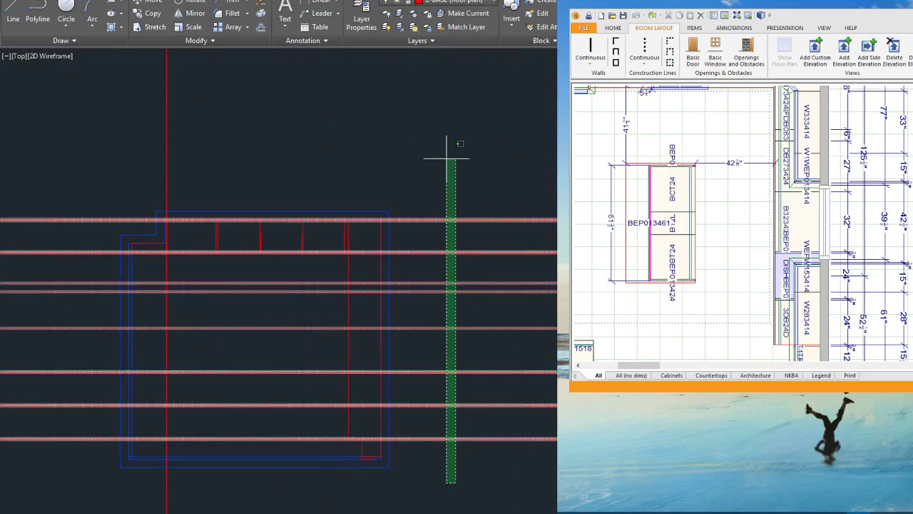
click(447, 159)
key(Delete)
click(389, 159)
click(150, 138)
key(Delete)
scroll(435, 257, down, 2)
scroll(304, 364, up, 4)
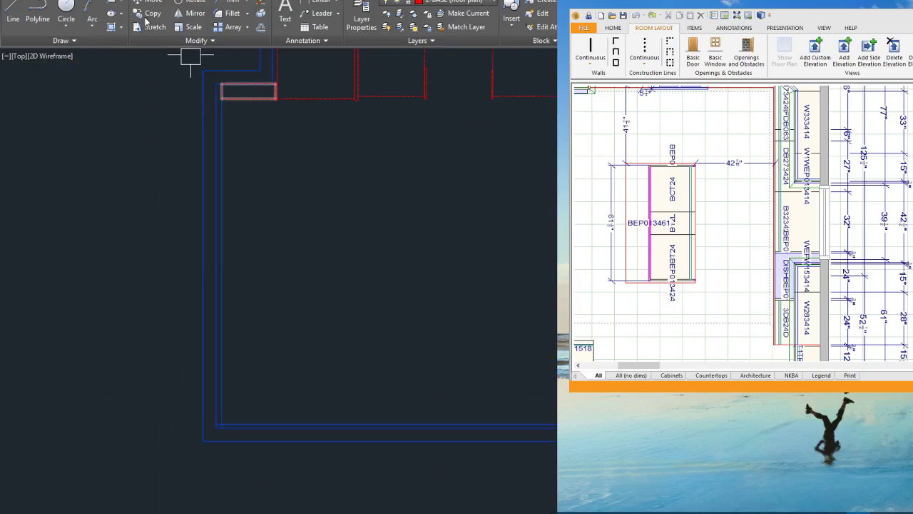
Step: Place a vertical construction line for setting out the island
click(64, 42)
click(39, 55)
text(v)
key(Return)
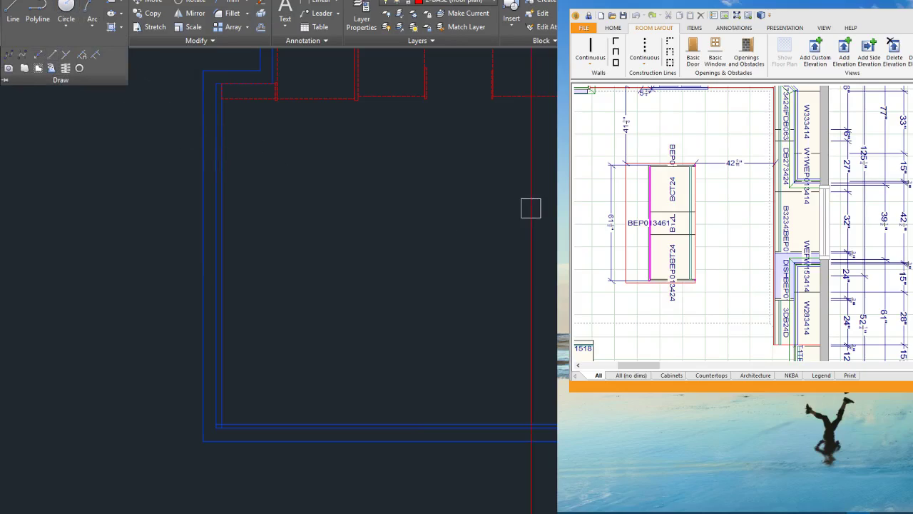
scroll(530, 208, up, 5)
scroll(517, 286, down, 1)
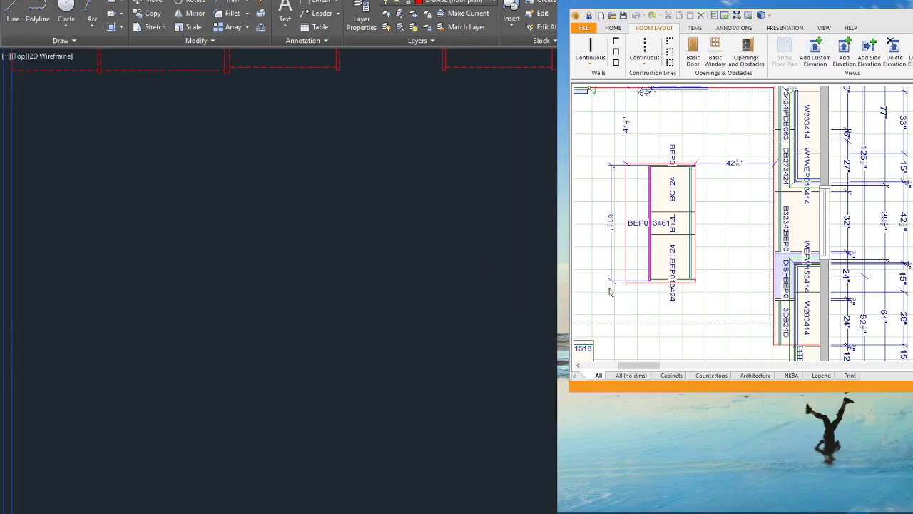
scroll(550, 299, down, 2)
scroll(549, 214, up, 5)
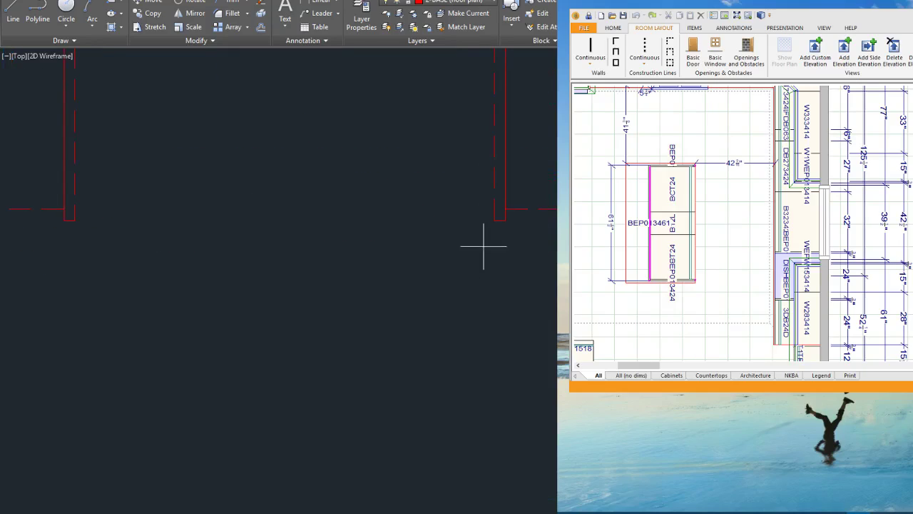
Step: Place a horizontal construction line along the front of the range end panels and offset it down for the island's upper edge
click(495, 221)
click(433, 214)
key(Escape)
scroll(426, 258, down, 4)
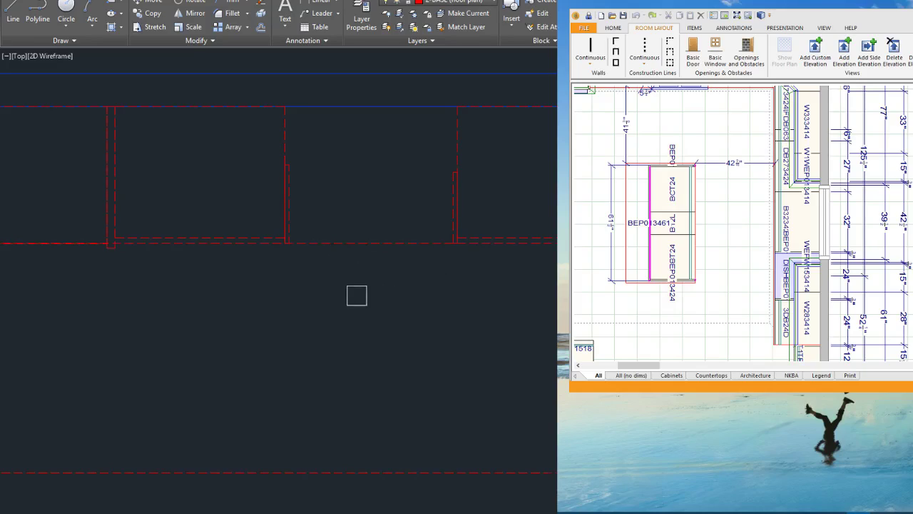
scroll(554, 229, down, 4)
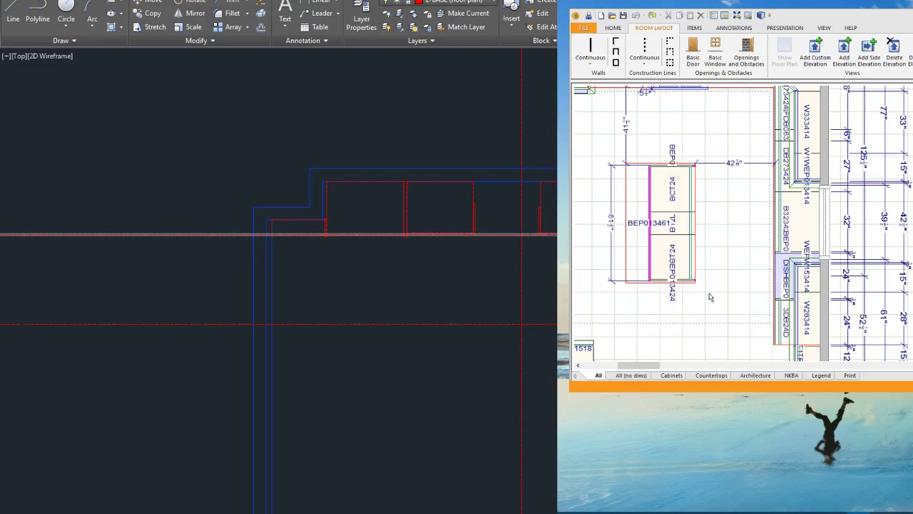
scroll(657, 221, down, 1)
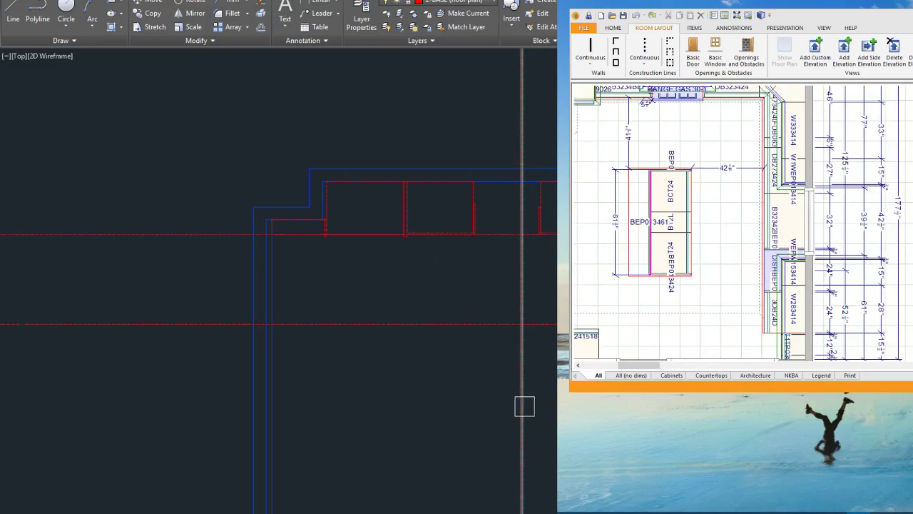
Step: Offset the island's upper edge line down, and offset the resulting line down again for the island end panel
scroll(535, 376, up, 2)
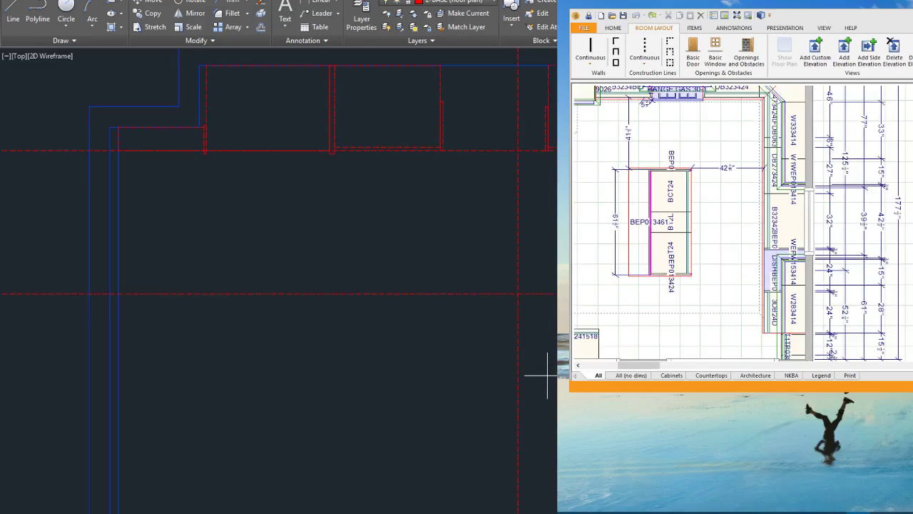
scroll(551, 307, up, 1)
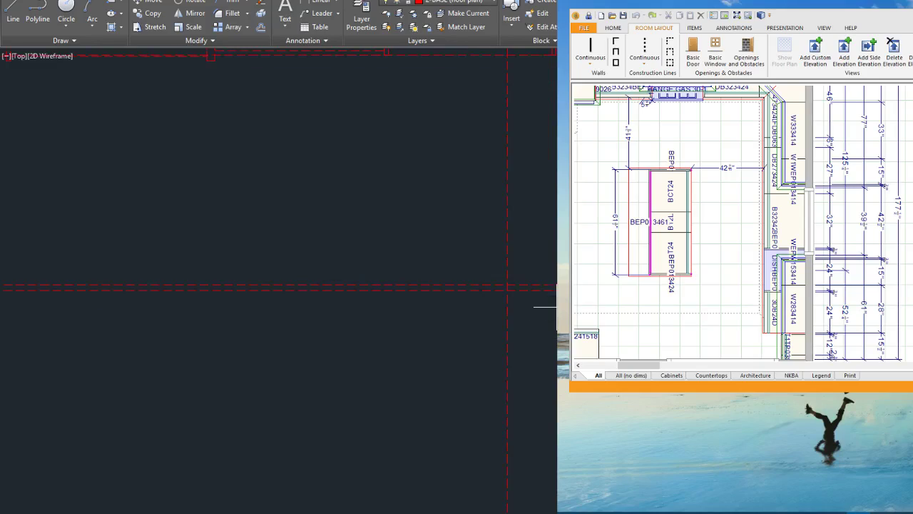
key(Return)
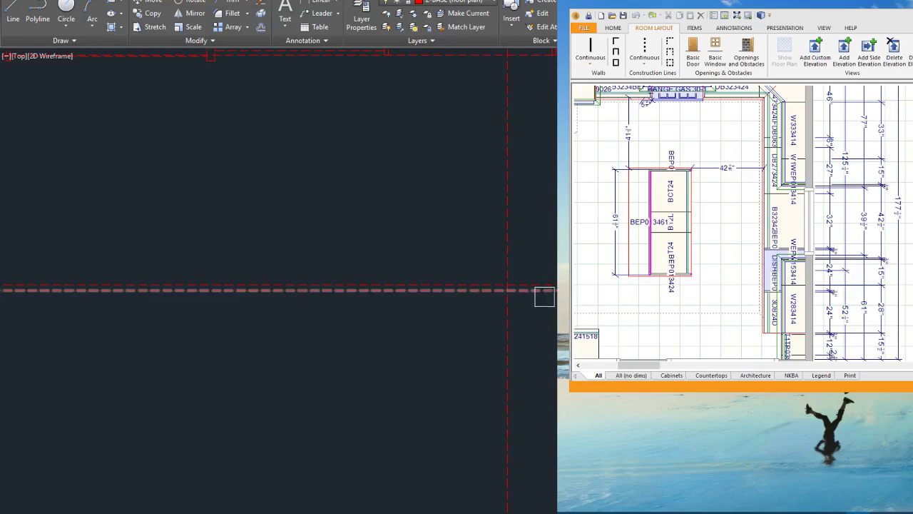
click(544, 296)
click(544, 367)
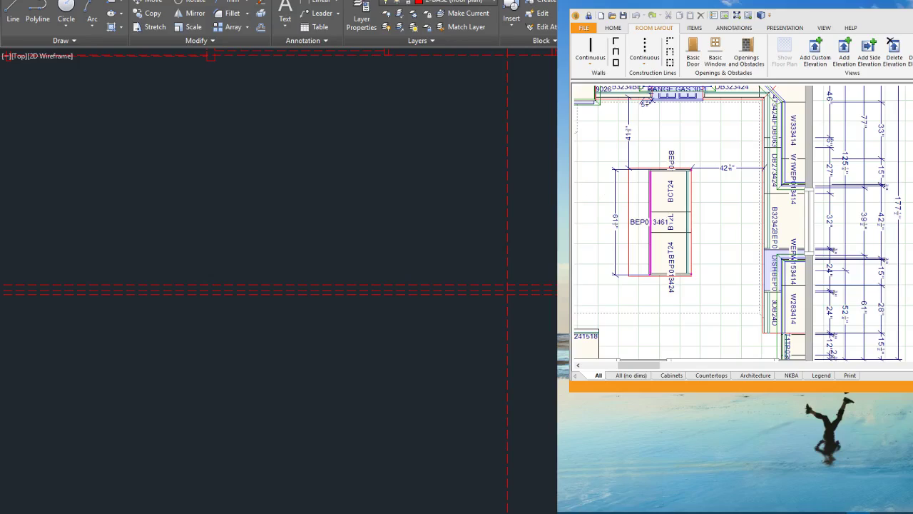
Step: Offset the lower line of the upper end panel down, and offset again, to mark the first two island cabinet divisions
click(514, 298)
click(536, 378)
scroll(556, 314, down, 2)
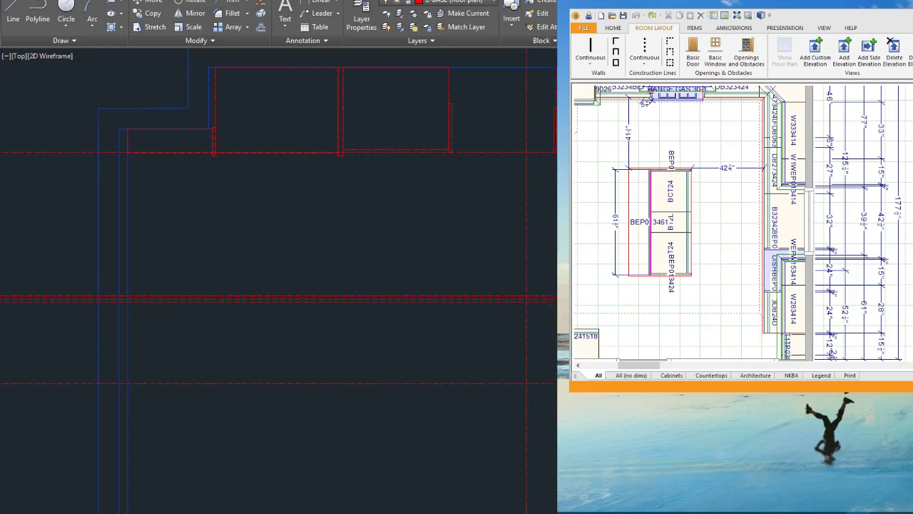
scroll(668, 220, up, 2)
scroll(669, 220, down, 1)
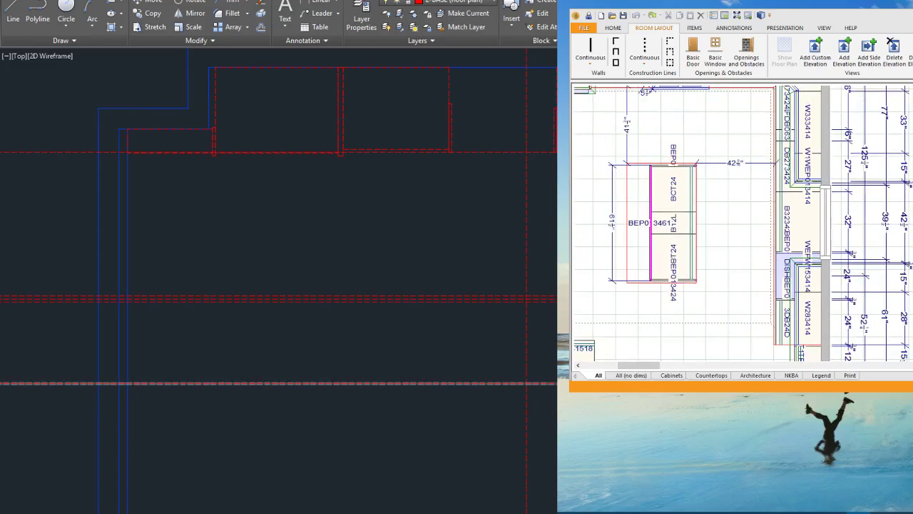
click(562, 446)
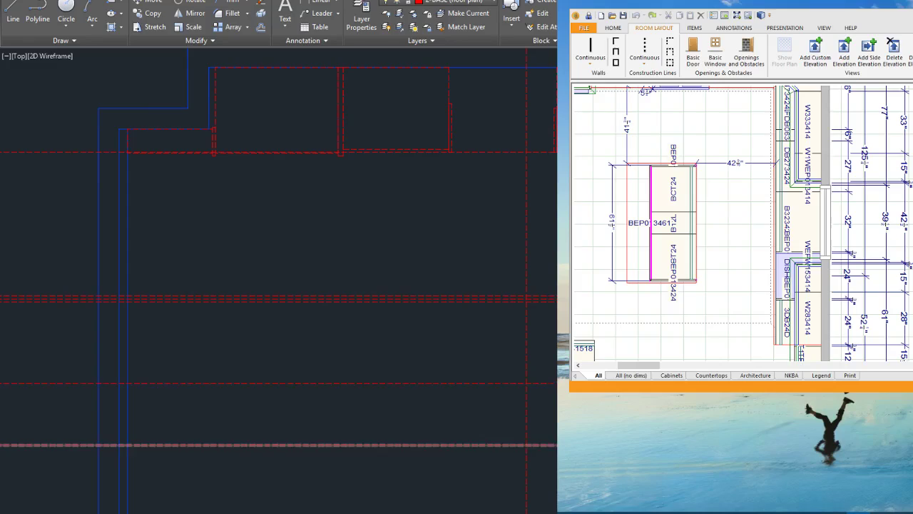
Step: Offset the second cabinet division line down for the third cabinet's lower edge, and offset that line down again for the lower end panel
scroll(553, 342, down, 1)
scroll(541, 457, up, 1)
scroll(553, 449, up, 1)
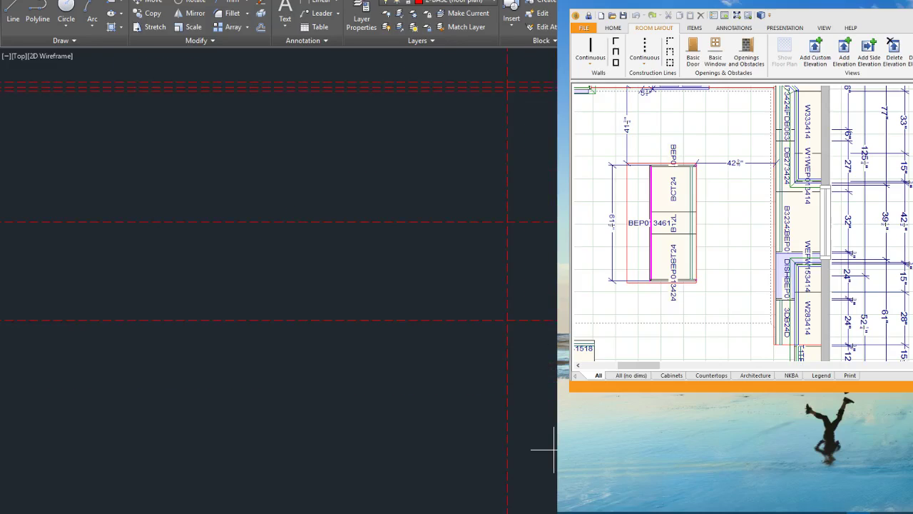
click(556, 321)
click(551, 419)
click(543, 446)
click(544, 489)
Step: Offset the island's vertical construction line left for the cabinet backs, and offset the resulting line left again for the back panel
click(514, 492)
click(440, 491)
key(Escape)
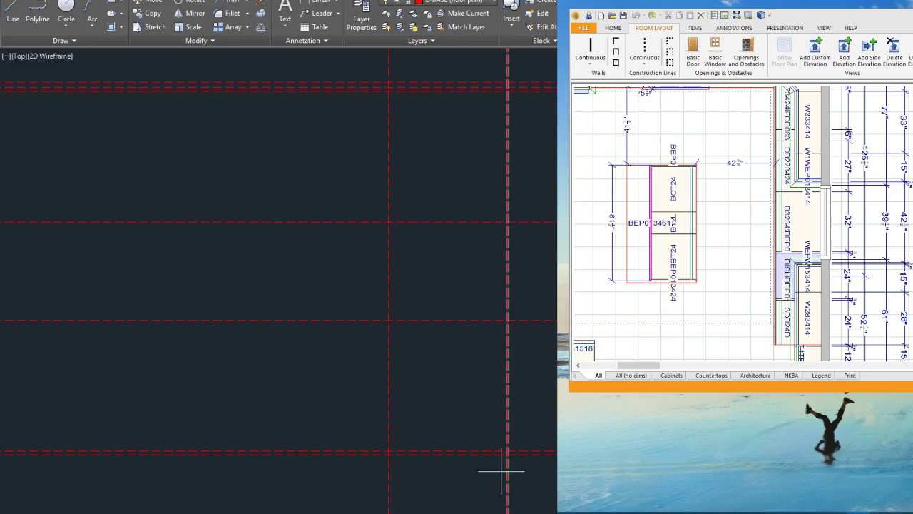
key(Return)
click(391, 493)
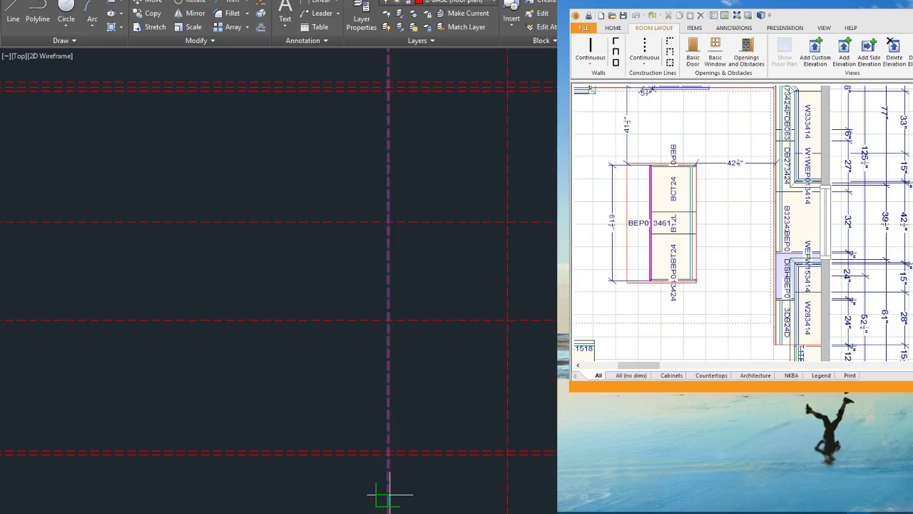
click(289, 471)
key(Escape)
Step: Draw the island's back panel as a rectangle between the two closely spaced vertical construction lines on the left
text(l)
key(Return)
scroll(371, 455, up, 5)
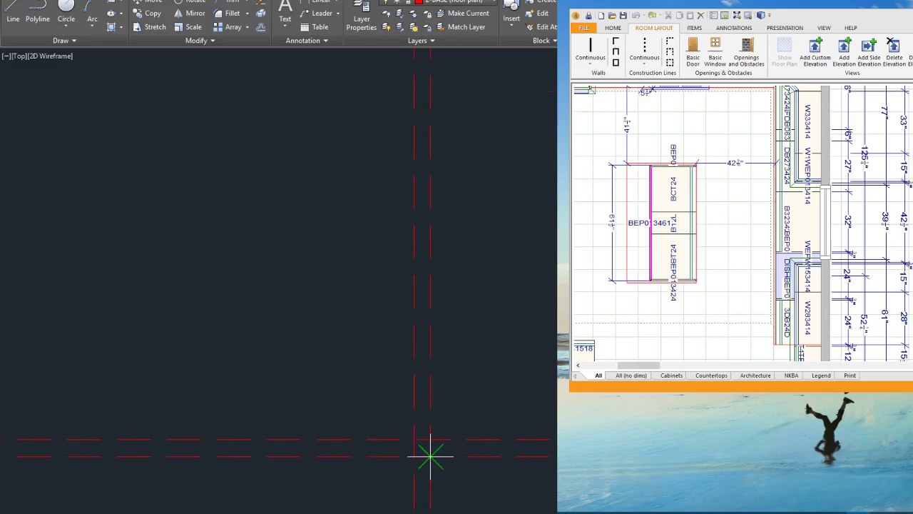
click(430, 455)
scroll(450, 510, down, 7)
scroll(458, 360, up, 5)
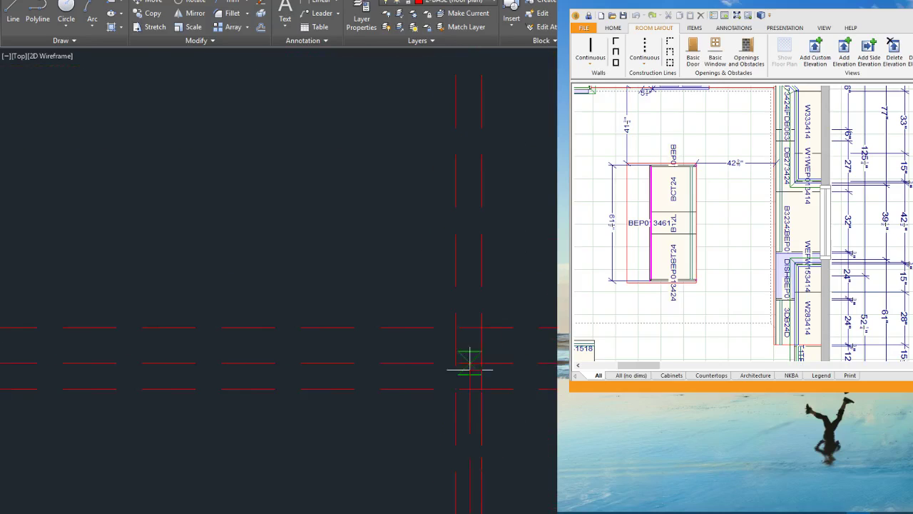
Step: Draw rectangles for the end panels at the lower and upper ends of the island
scroll(414, 285, down, 8)
scroll(429, 429, up, 6)
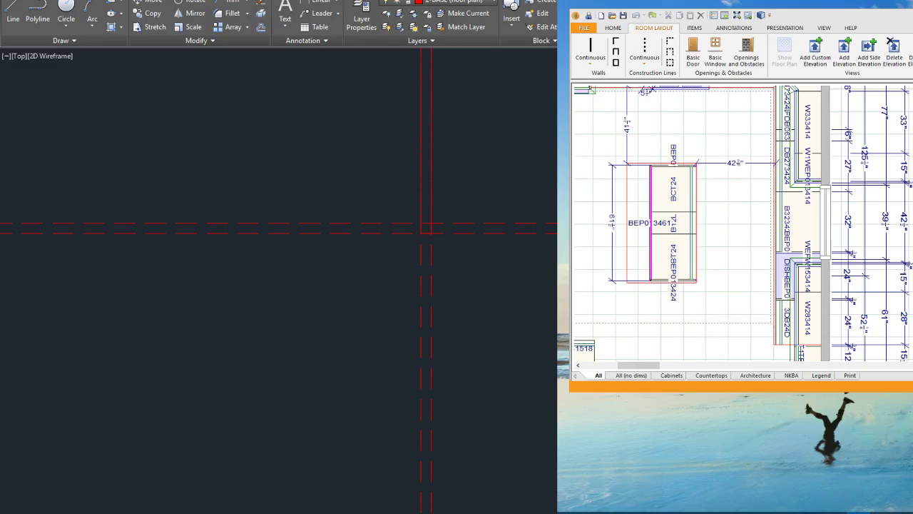
scroll(452, 214, up, 3)
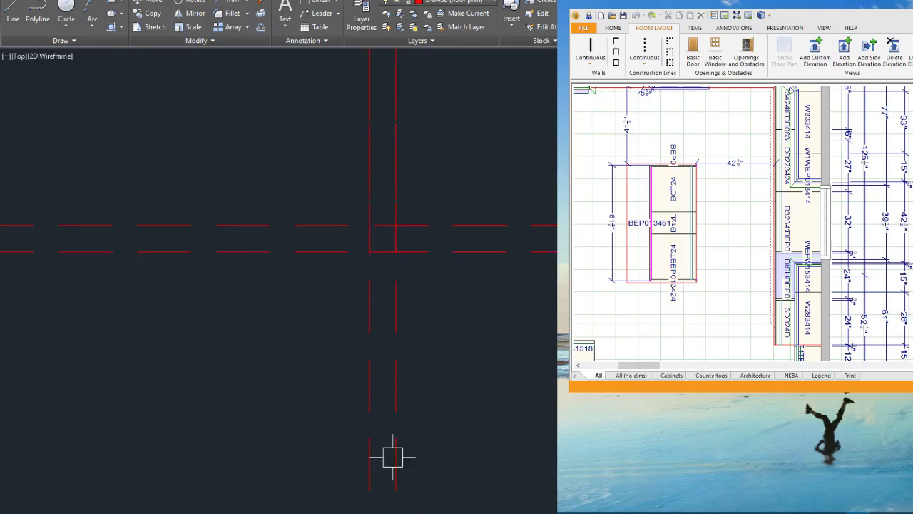
scroll(435, 449, down, 6)
scroll(478, 441, down, 2)
scroll(509, 213, up, 6)
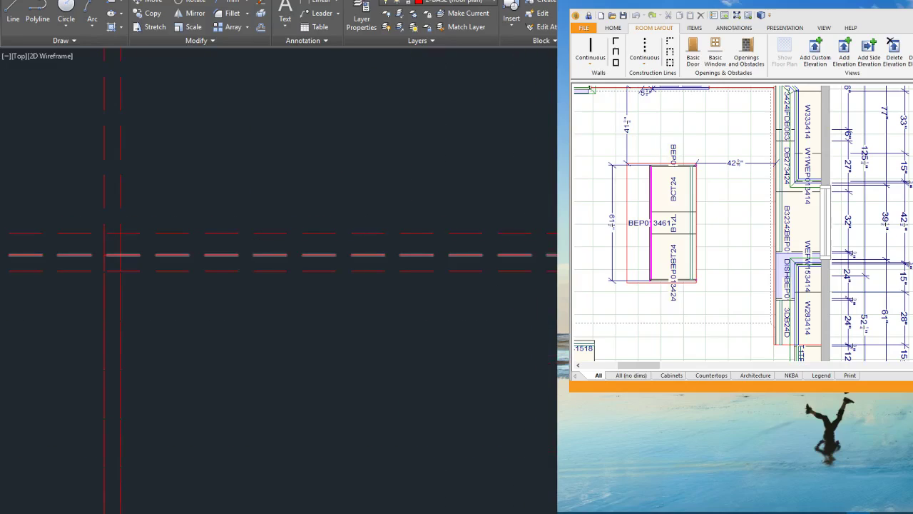
click(121, 271)
scroll(371, 186, down, 6)
scroll(454, 299, down, 2)
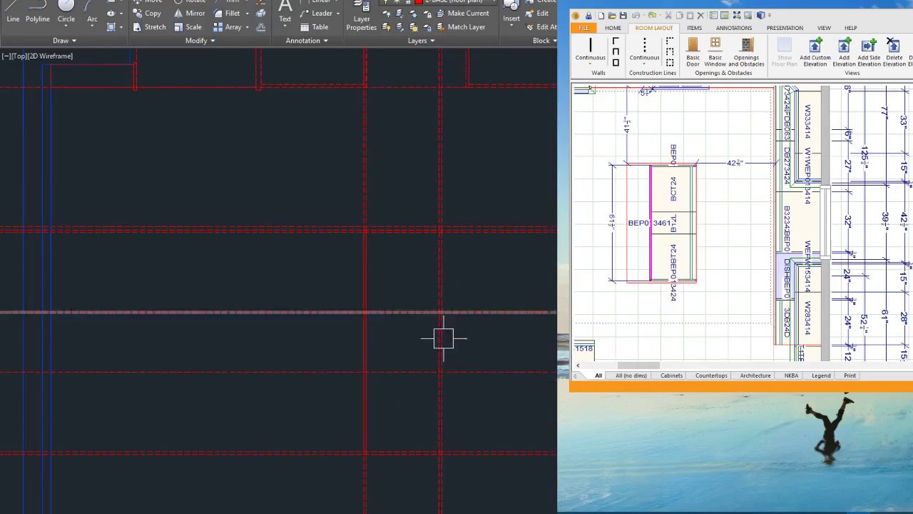
Step: Draw rectangles for the lower, middle and upper island base cabinets on the construction line grid
scroll(427, 373, up, 2)
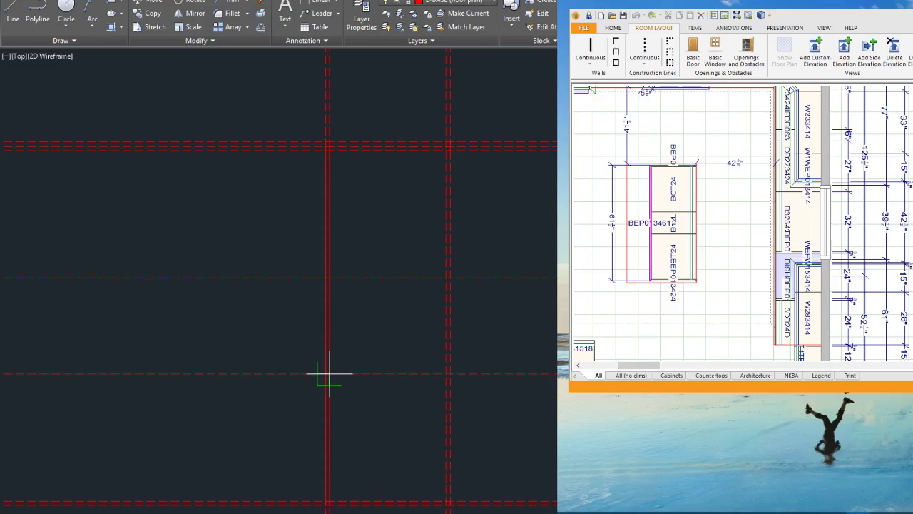
scroll(409, 433, up, 4)
click(475, 513)
key(space)
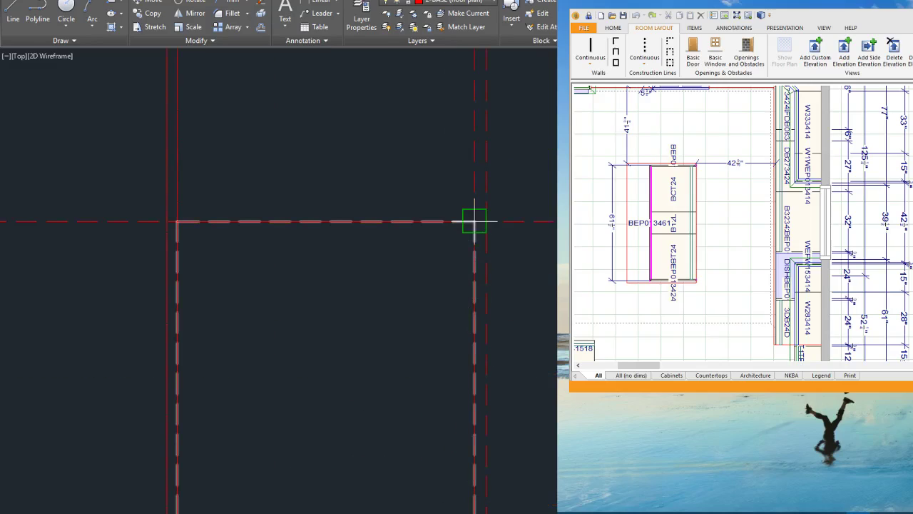
click(475, 221)
scroll(495, 513, down, 4)
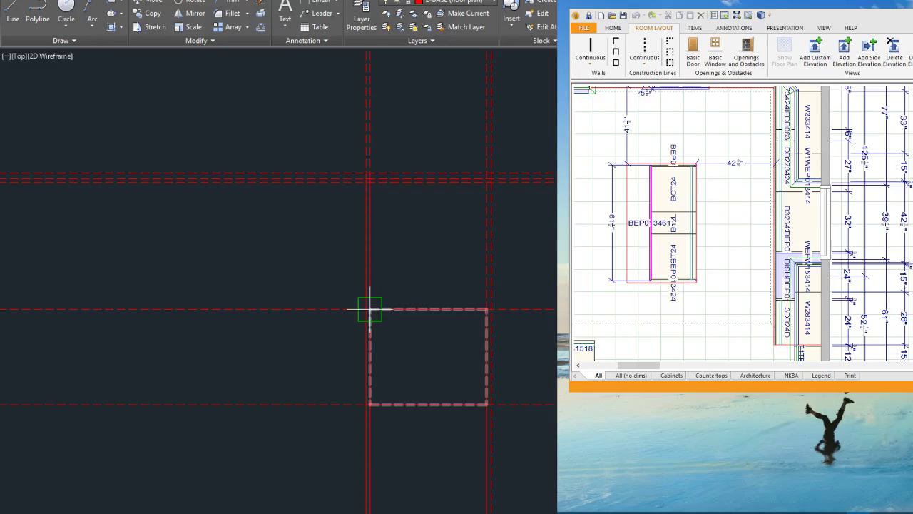
click(369, 309)
click(487, 182)
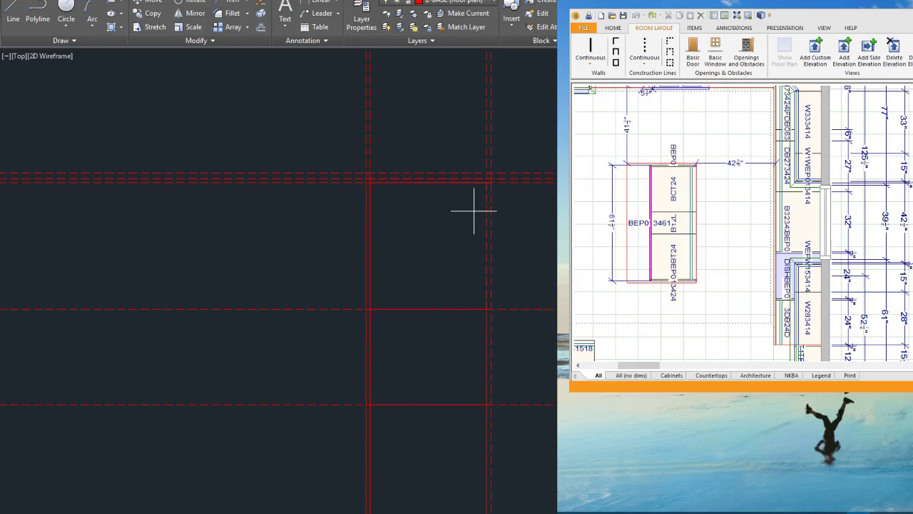
Step: Offset the back panel's outer construction line left by 12 inches for the countertop overhang
scroll(462, 308, down, 5)
scroll(421, 440, up, 6)
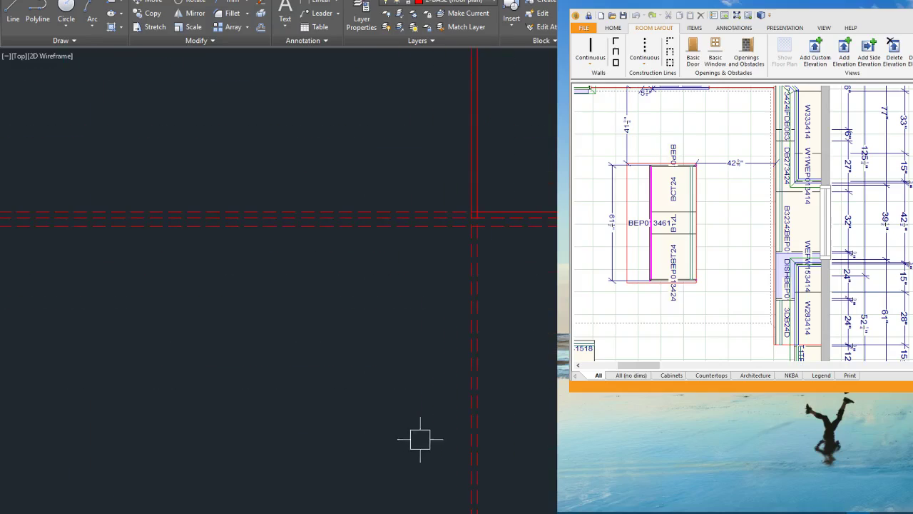
key(Return)
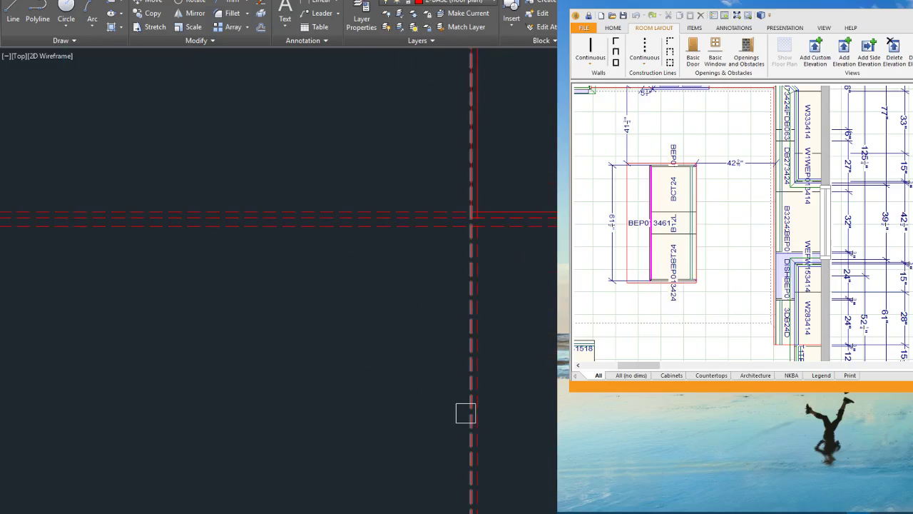
click(466, 413)
click(401, 409)
Step: Draw the island countertop outline as a rectangle about 36 5/8 by 69 1/2 inches around the cabinets and panels
scroll(671, 220, up, 6)
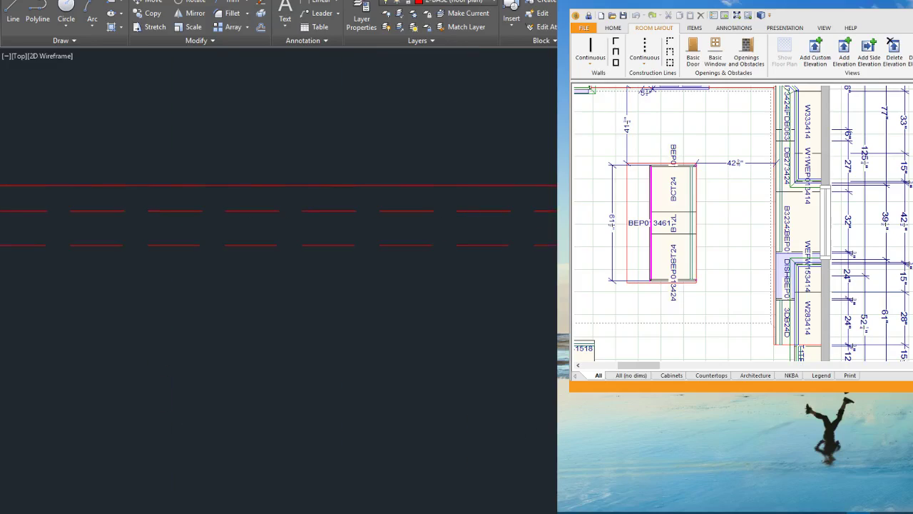
scroll(657, 456, down, 8)
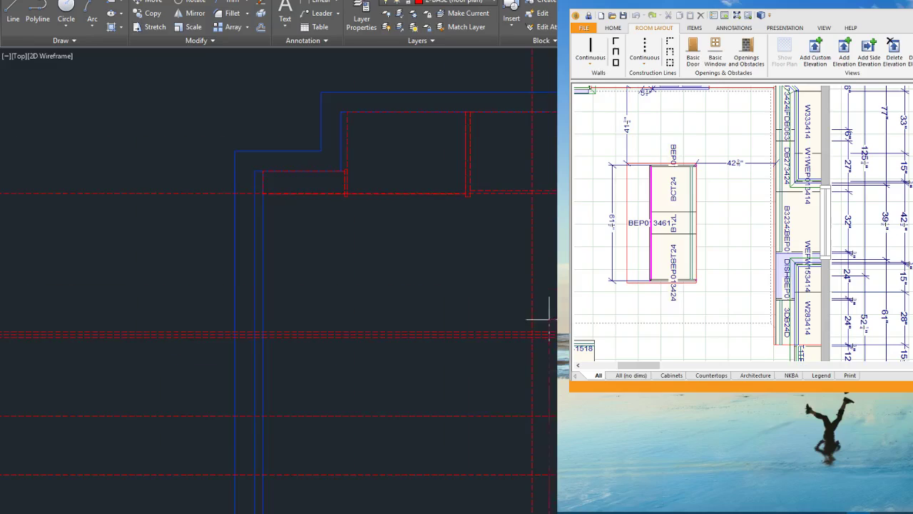
scroll(548, 321, up, 6)
click(506, 361)
scroll(446, 294, down, 6)
Step: Delete the vertical and horizontal construction lines running through the island
click(571, 276)
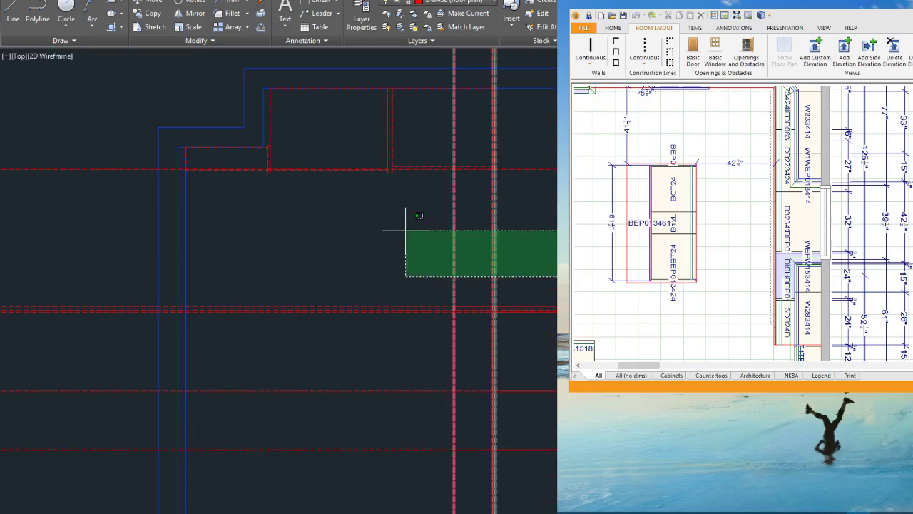
click(405, 230)
key(Delete)
scroll(571, 306, down, 2)
click(570, 458)
key(Delete)
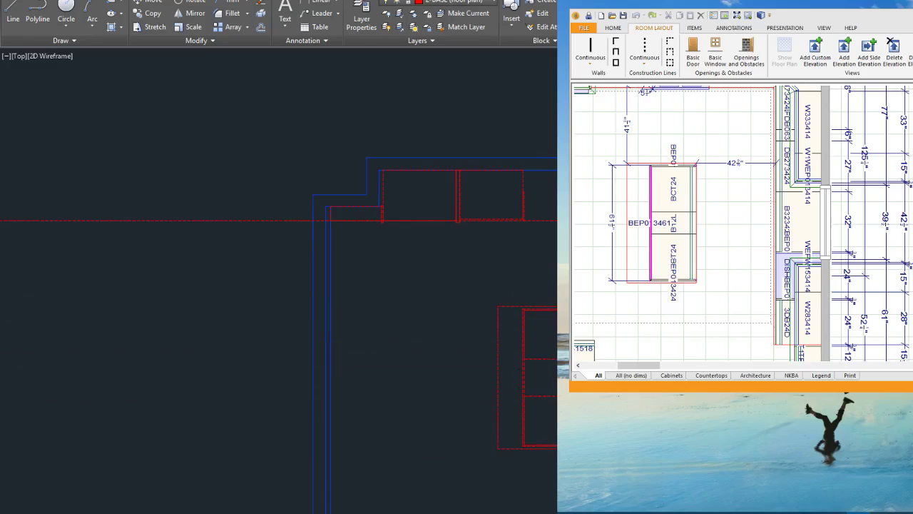
Step: Move the island countertop outline to the 5-COUNTER layer
scroll(546, 366, up, 4)
click(432, 277)
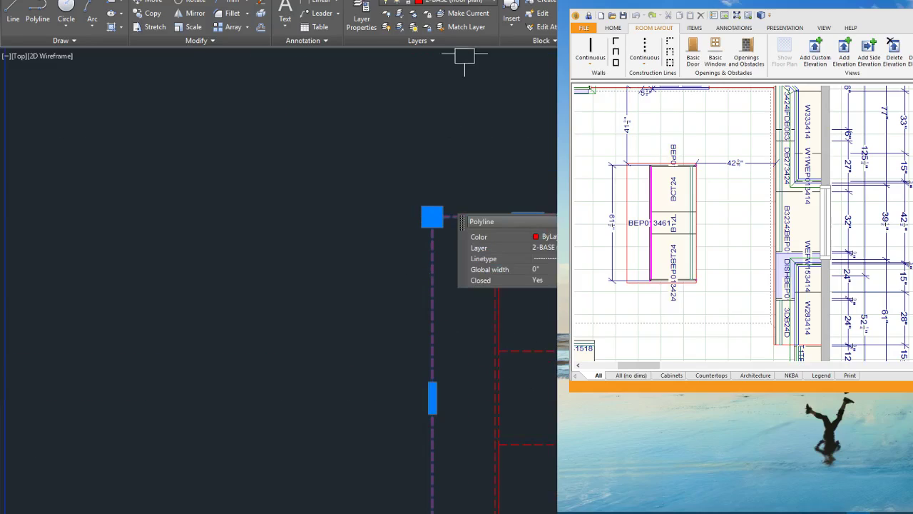
click(450, 2)
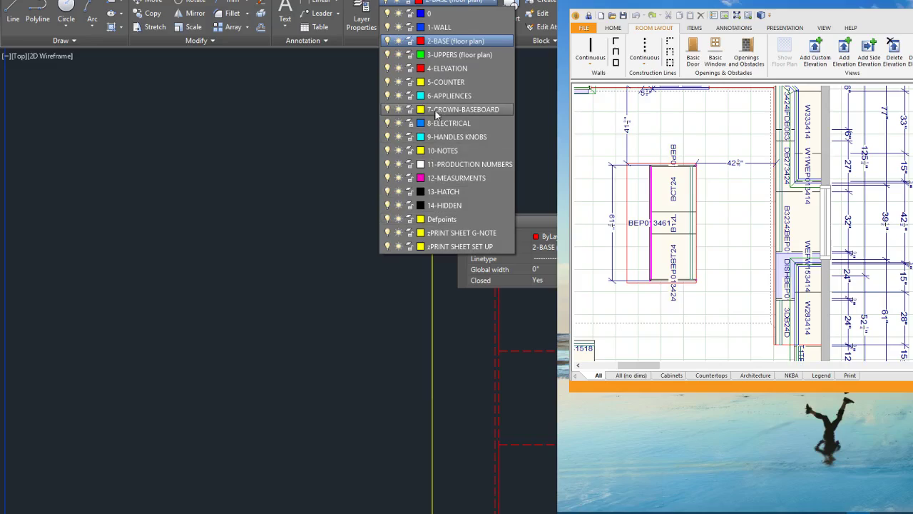
click(442, 84)
key(Escape)
scroll(376, 241, down, 2)
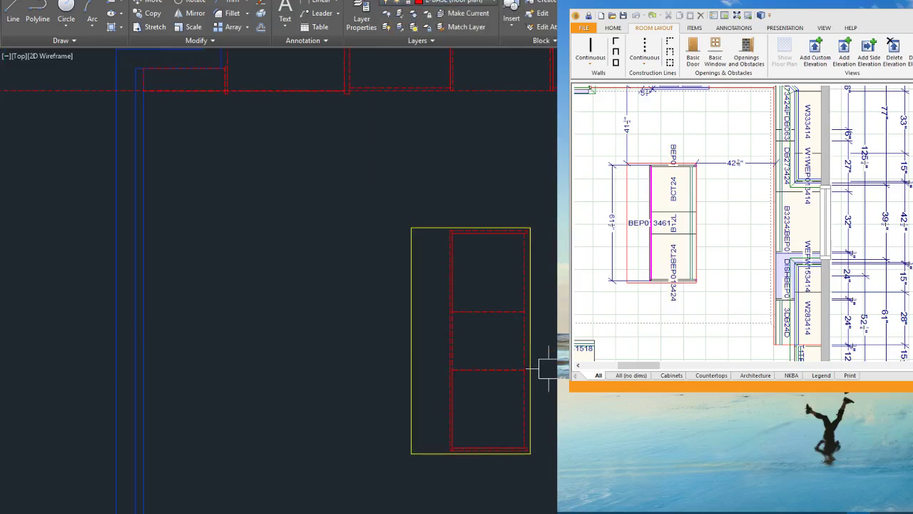
Step: Add a linear dimension for the countertop's overall width above the island
click(319, 3)
scroll(491, 189, up, 2)
click(556, 250)
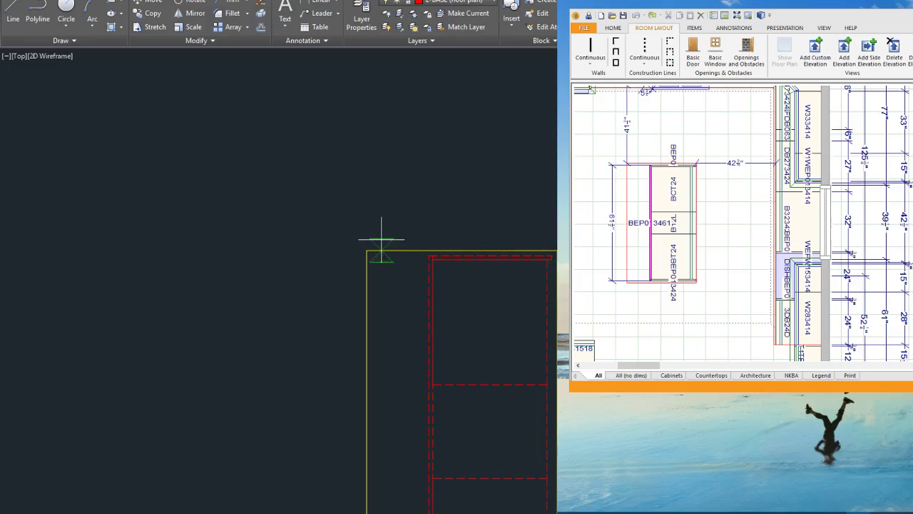
click(370, 248)
click(366, 179)
scroll(539, 215, down, 2)
scroll(438, 323, up, 4)
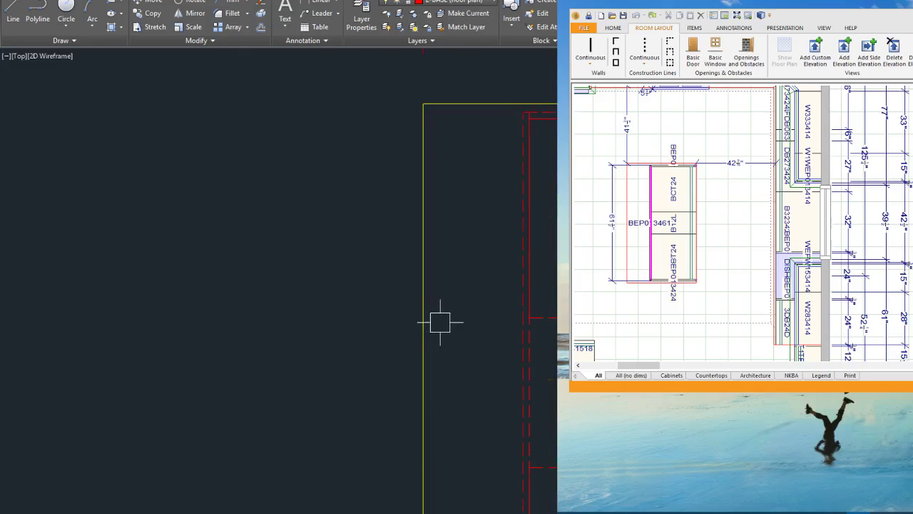
Step: Dimension the countertop overhang between the back panel and the countertop's left edge
key(space)
click(515, 316)
click(424, 318)
click(445, 304)
scroll(400, 280, down, 3)
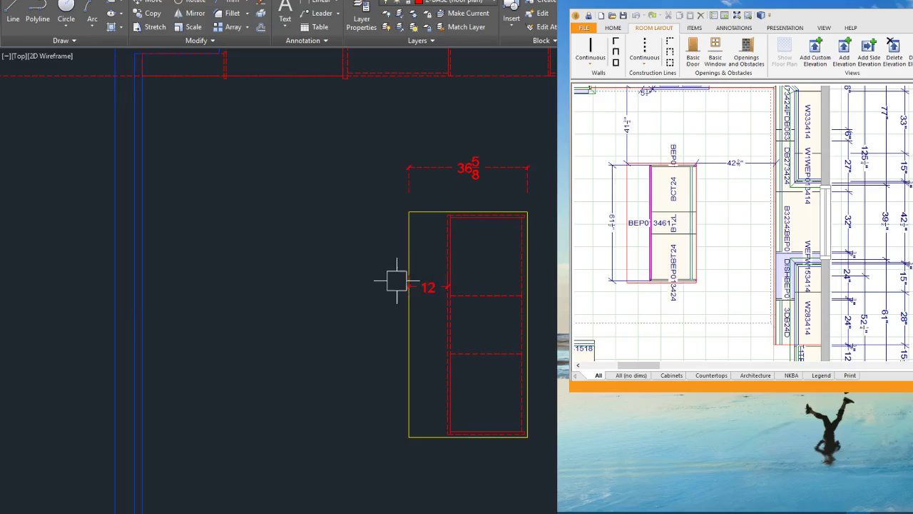
scroll(485, 206, up, 4)
key(space)
click(336, 258)
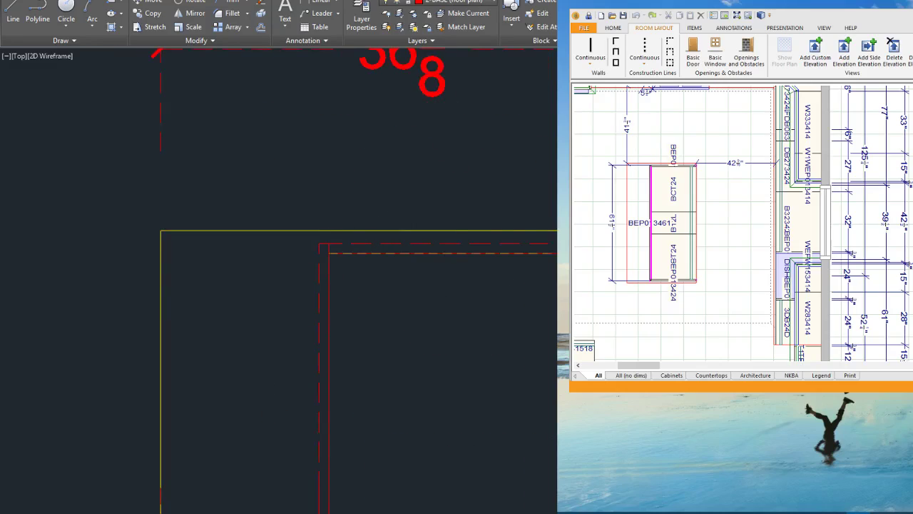
click(630, 253)
key(Escape)
Step: Dimension the depth of the upper island cabinet, placing the dimension inside the cabinet
key(space)
click(620, 254)
click(329, 254)
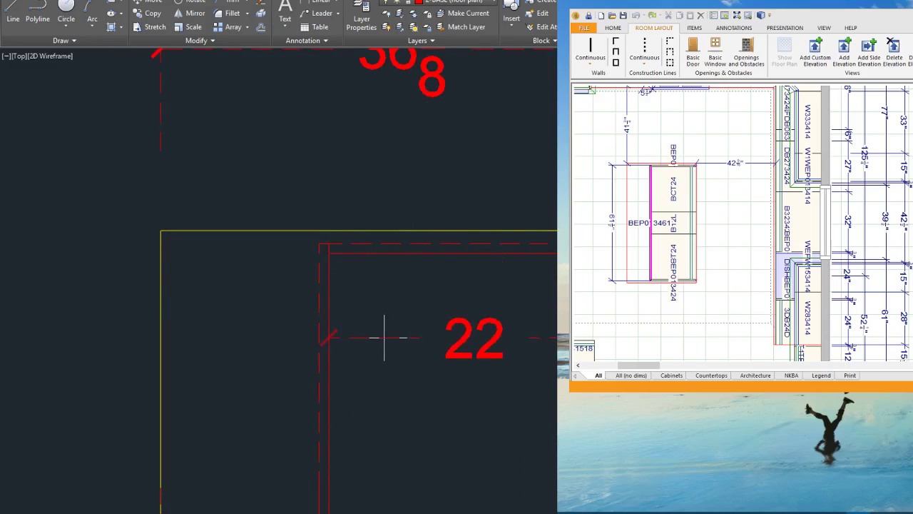
click(384, 337)
scroll(545, 242, down, 5)
Step: Dimension the countertop's overall length along the left side of the island
key(space)
click(451, 240)
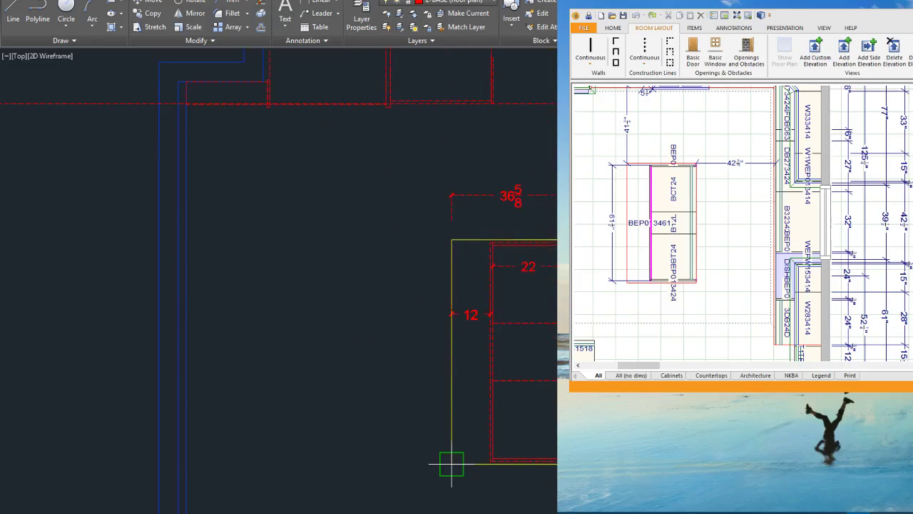
click(452, 464)
click(400, 412)
scroll(486, 193, down, 3)
scroll(465, 272, up, 3)
middle_drag(465, 272, 425, 316)
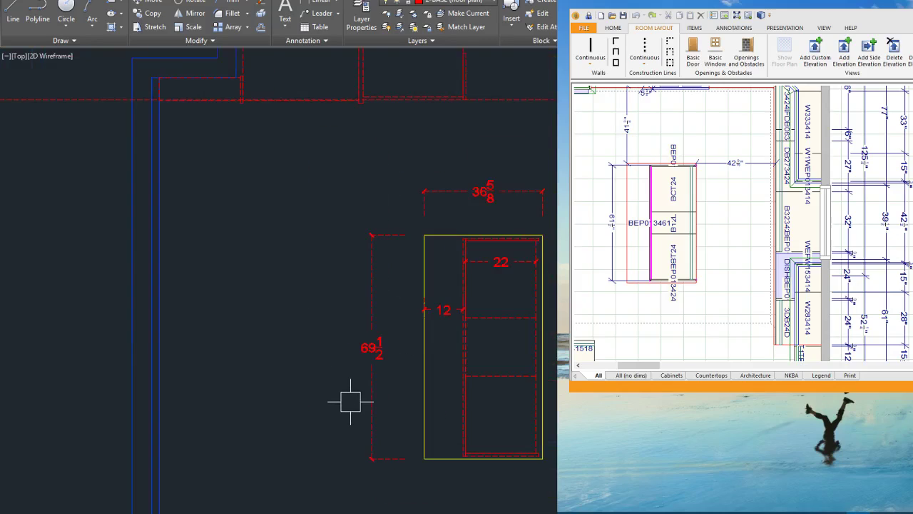
scroll(520, 332, up, 2)
scroll(489, 321, down, 4)
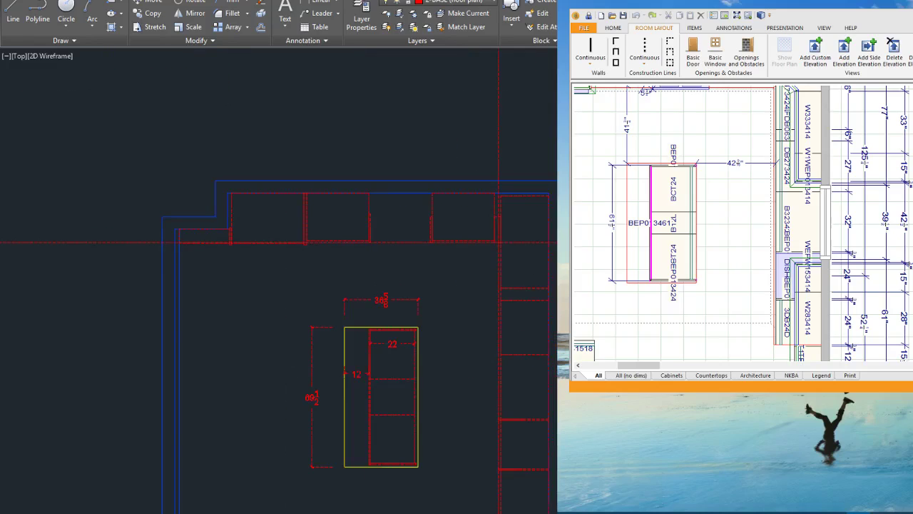
Step: Delete the remaining horizontal and vertical construction lines along the fronts of the wall-run cabinets
click(585, 243)
key(Delete)
click(585, 154)
click(403, 116)
key(Delete)
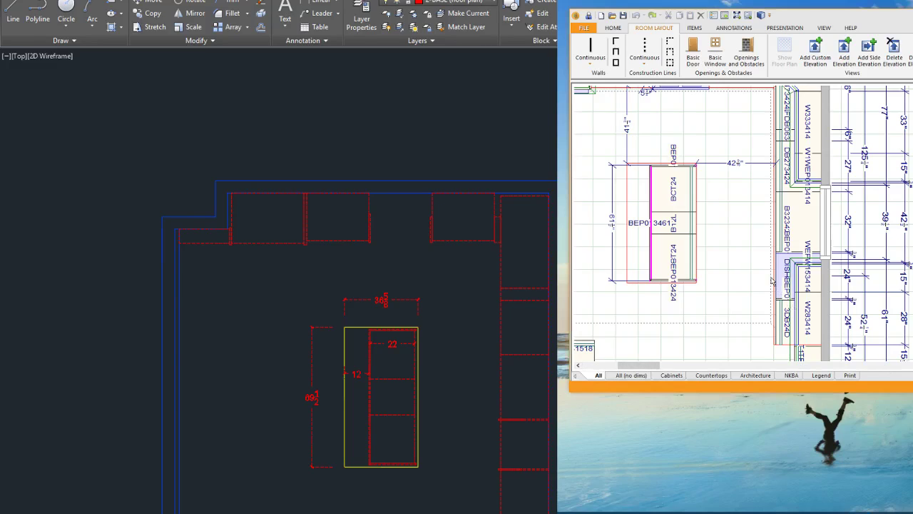
scroll(825, 282, down, 4)
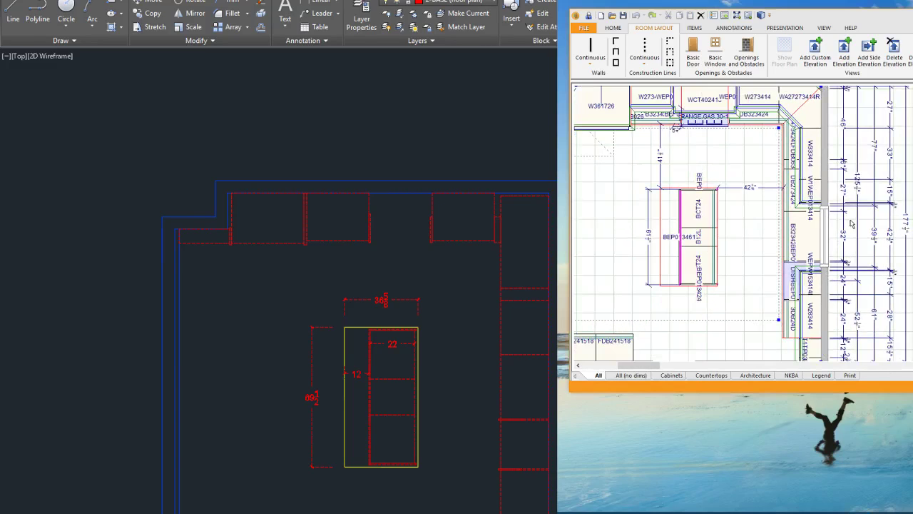
Step: Compare the redrawn floor plan with the reference plan, examining the window opening and its dimensions along the right wall
scroll(824, 282, down, 1)
scroll(397, 243, down, 1)
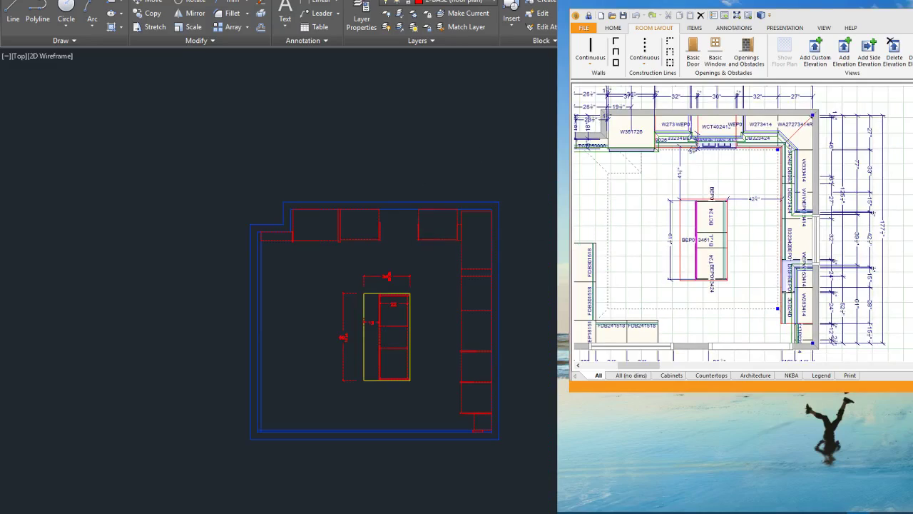
scroll(270, 275, up, 2)
scroll(501, 251, down, 1)
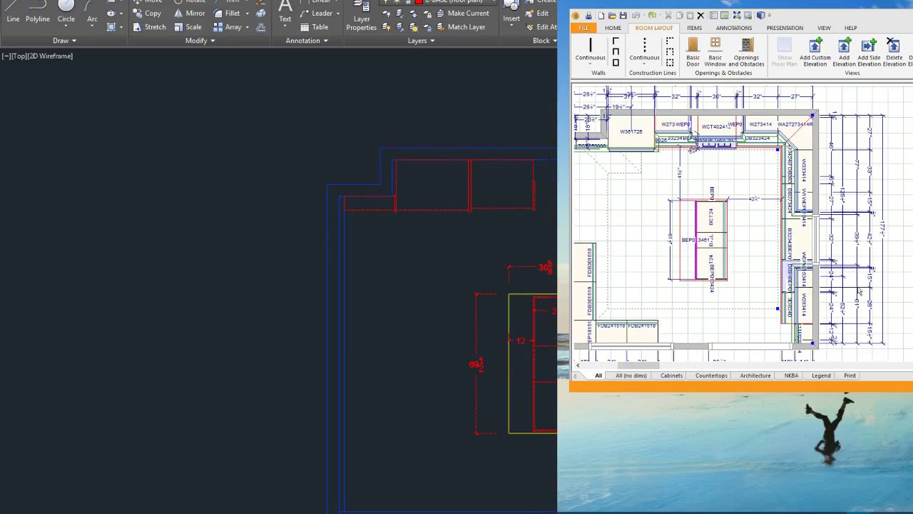
scroll(593, 239, down, 1)
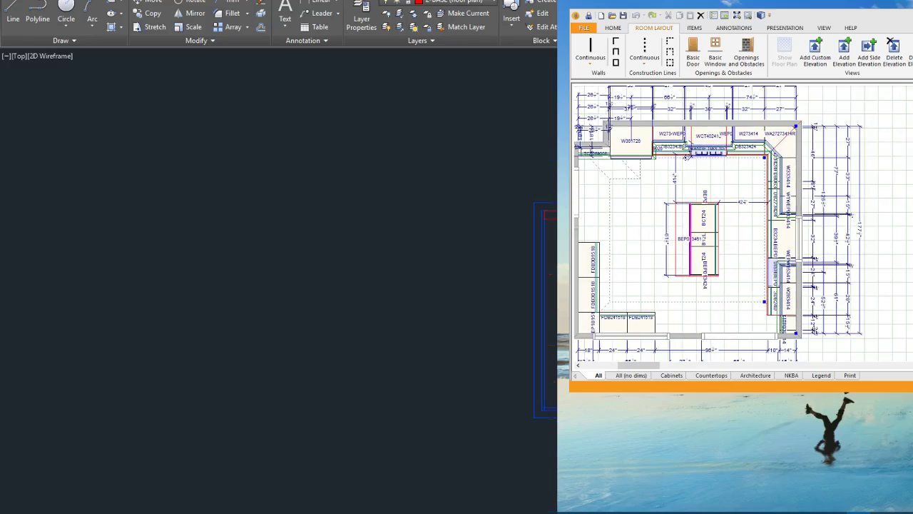
scroll(421, 231, down, 3)
scroll(498, 230, up, 5)
scroll(604, 316, down, 1)
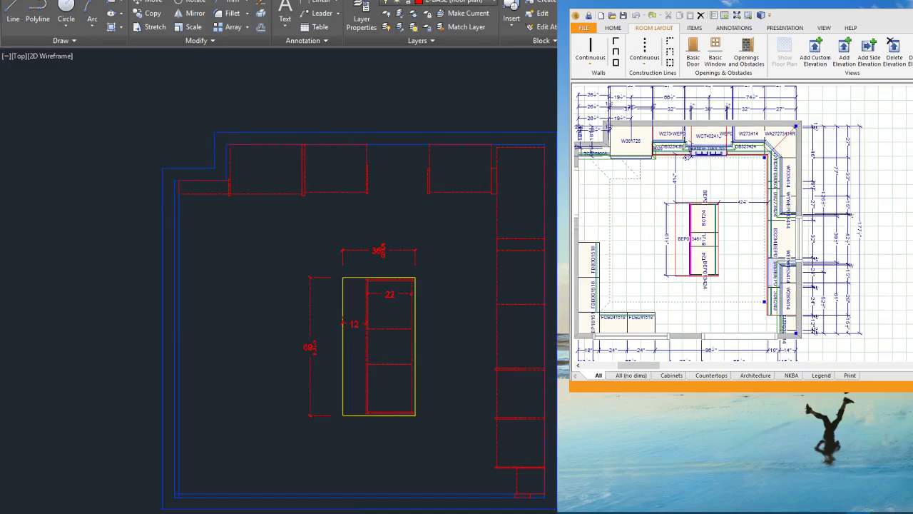
scroll(127, 248, down, 1)
scroll(438, 295, up, 1)
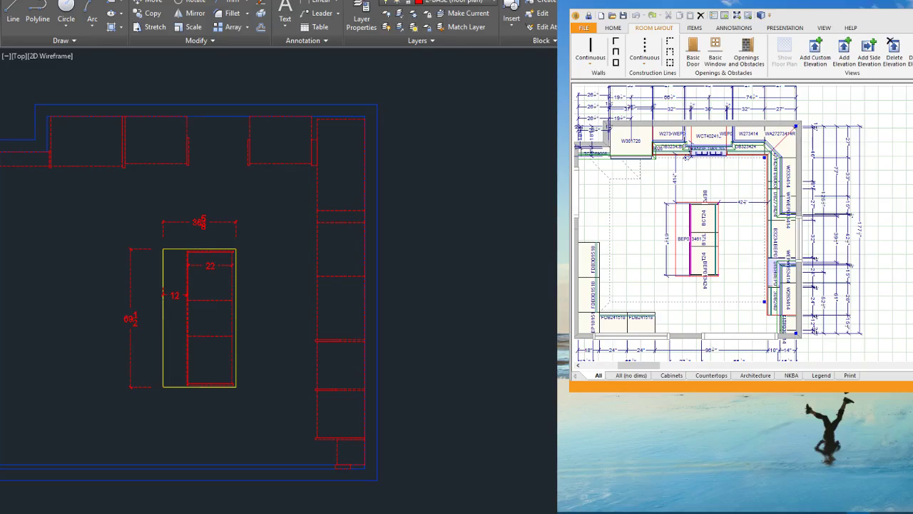
scroll(306, 106, up, 3)
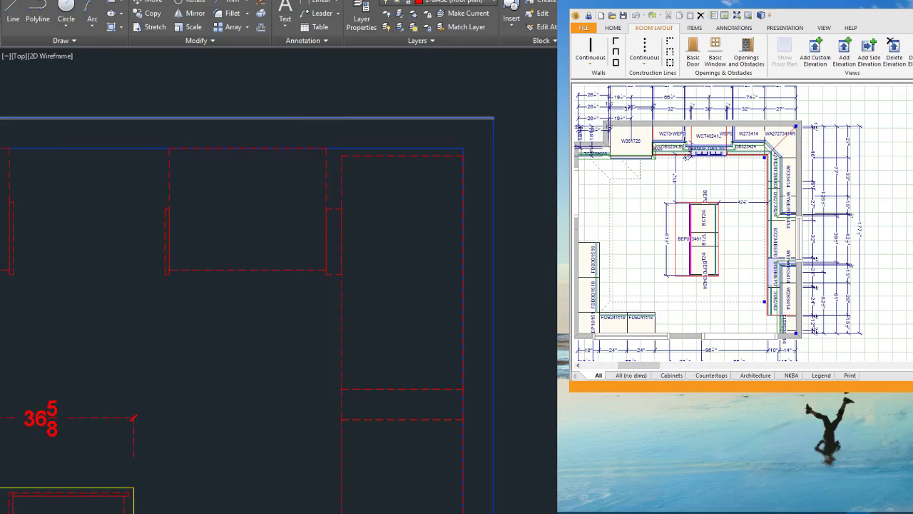
scroll(348, 113, down, 3)
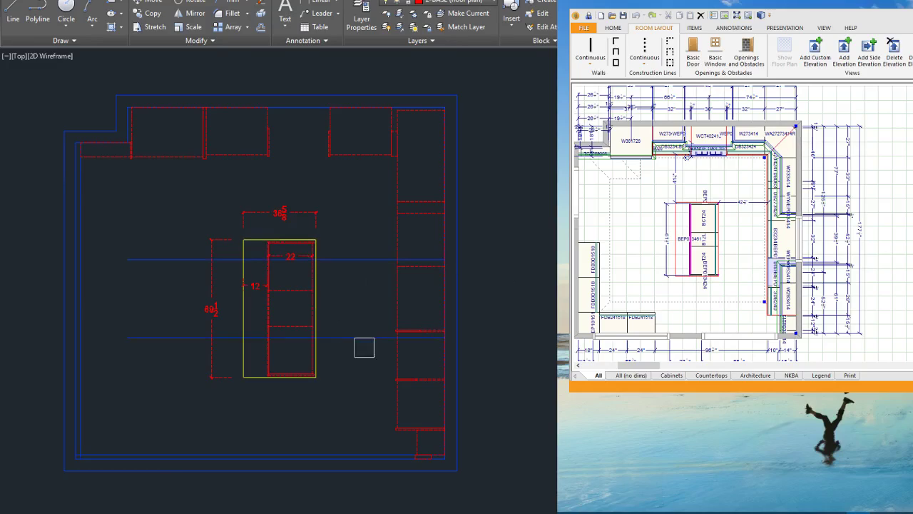
Step: Stretch the lower horizontal guide line of the right-wall window opening beyond the outer wall line
scroll(442, 344, up, 5)
click(430, 328)
click(443, 326)
click(411, 326)
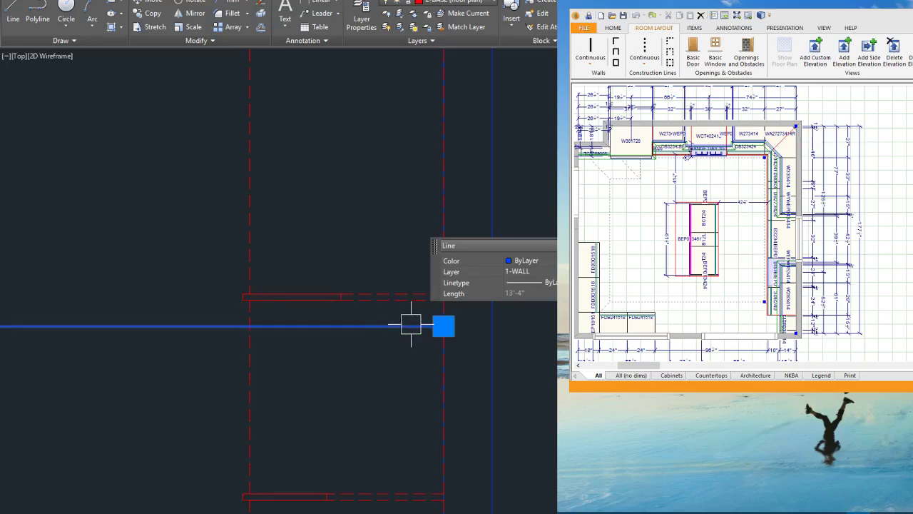
Step: Outline the window opening across the right wall's thickness between the two guide lines, and assign the outline to layer 1-WALL
click(444, 326)
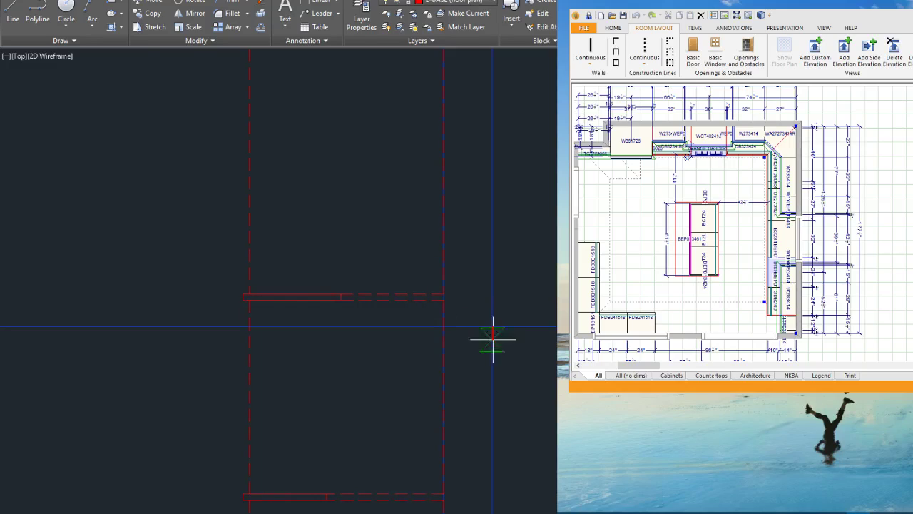
scroll(493, 338, down, 5)
scroll(493, 230, up, 6)
click(505, 302)
click(540, 303)
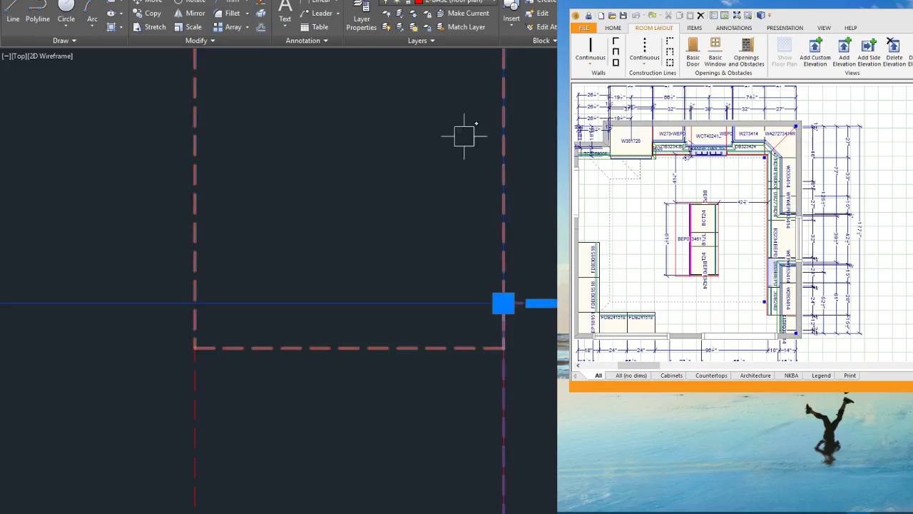
click(446, 2)
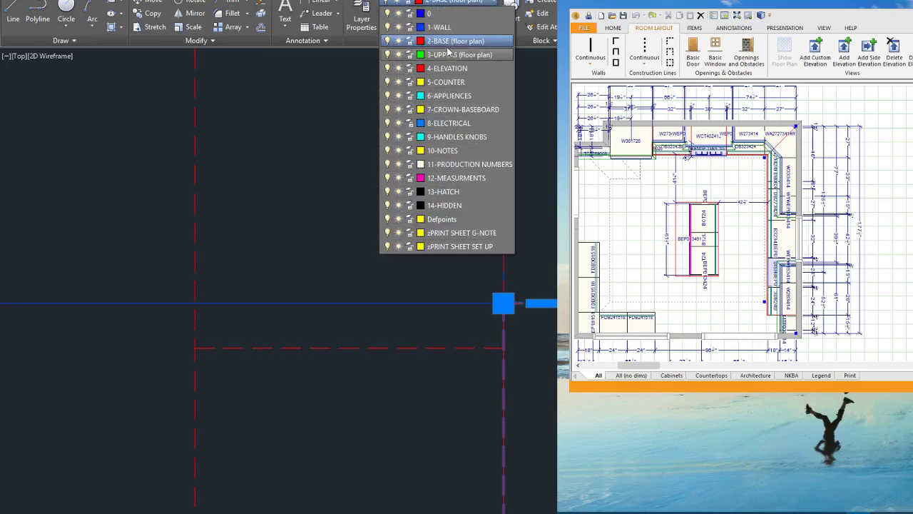
click(441, 28)
key(Escape)
scroll(454, 167, down, 5)
scroll(454, 167, down, 2)
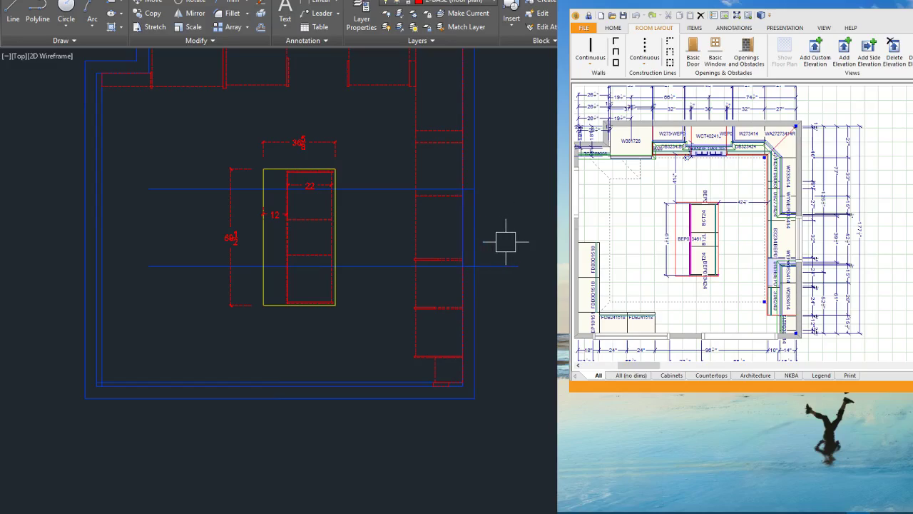
Step: Try offsetting the lower window guide line downward, and delete the copy placed below the plan
click(505, 266)
click(486, 376)
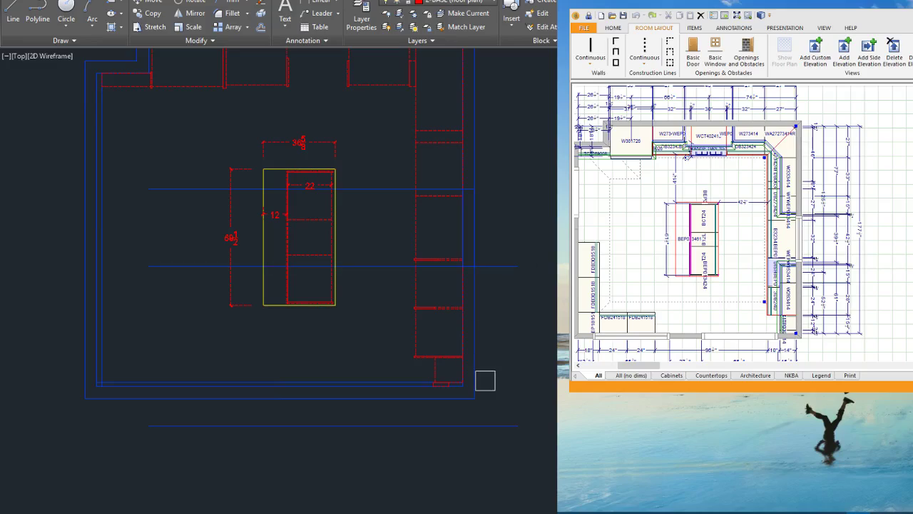
key(Escape)
click(497, 424)
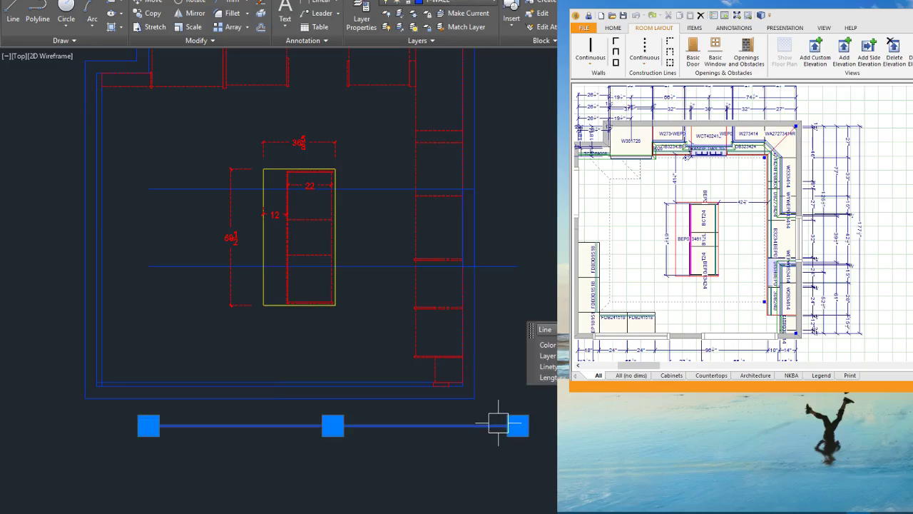
key(Delete)
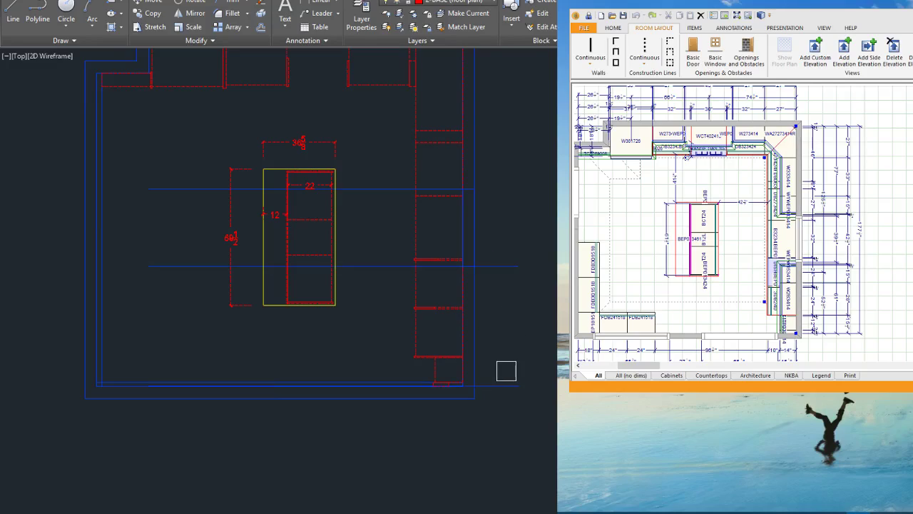
Step: Delete the offset line along the bottom wall and both horizontal guide lines of the window opening
scroll(445, 399, up, 5)
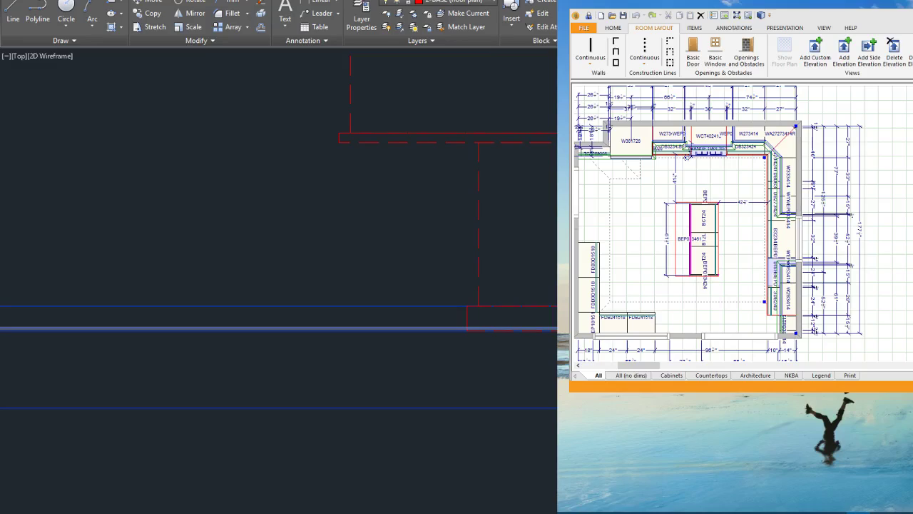
click(519, 328)
key(Delete)
scroll(555, 369, down, 4)
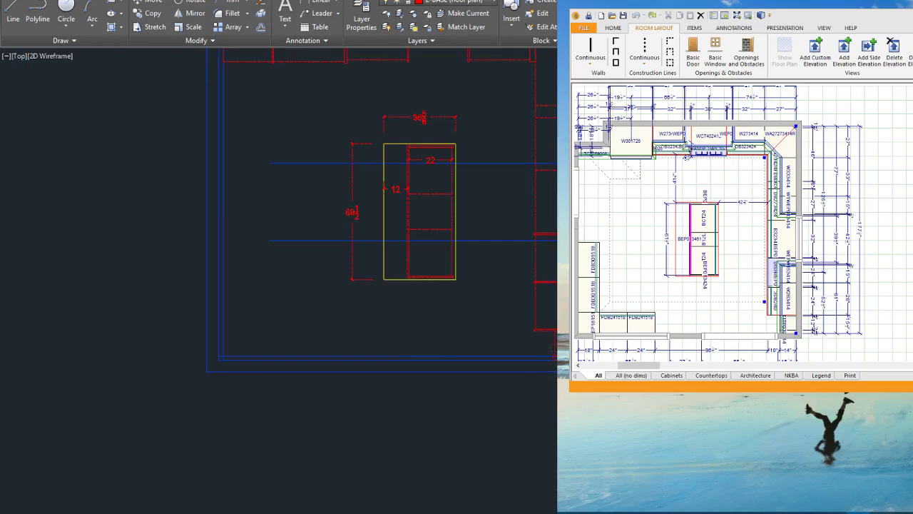
scroll(630, 222, up, 1)
click(610, 252)
key(Delete)
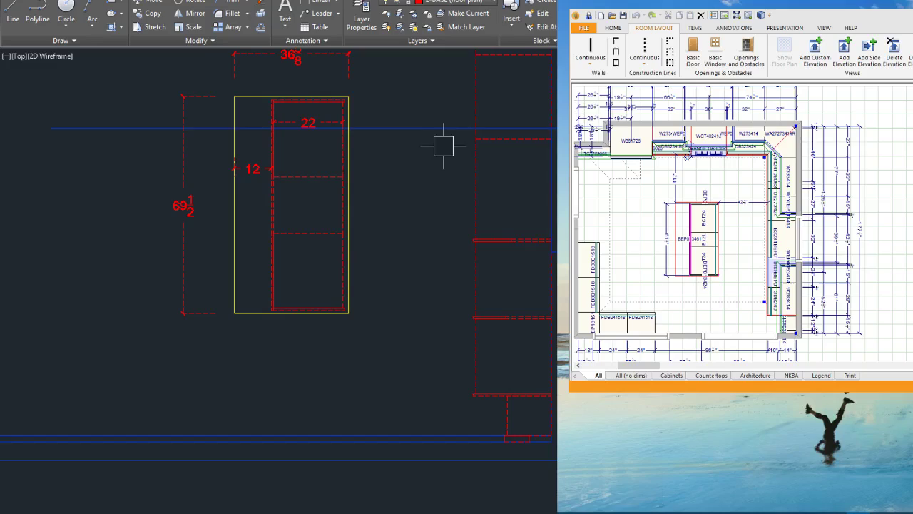
click(437, 133)
key(Delete)
scroll(620, 388, down, 2)
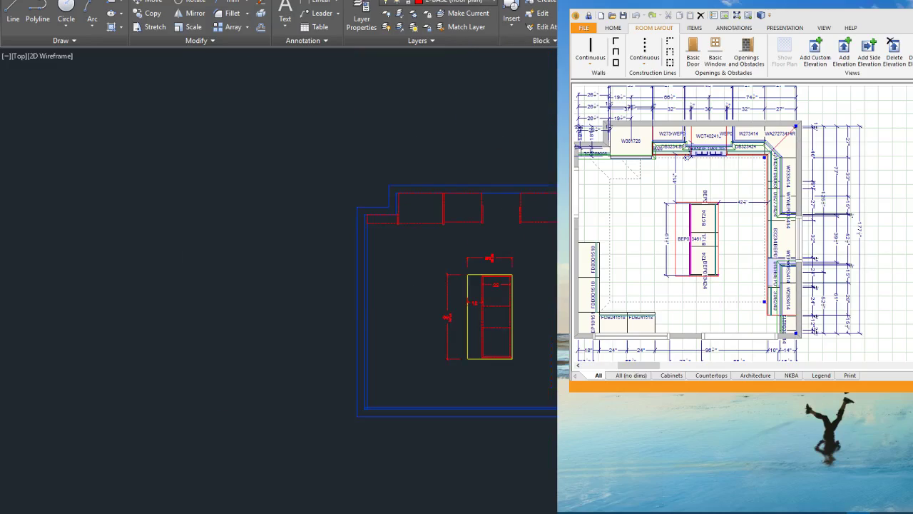
Step: Draw a base rectangle filling the gap between the shallow top-left cabinet and the inner left wall corner
scroll(498, 170, up, 2)
scroll(520, 181, down, 1)
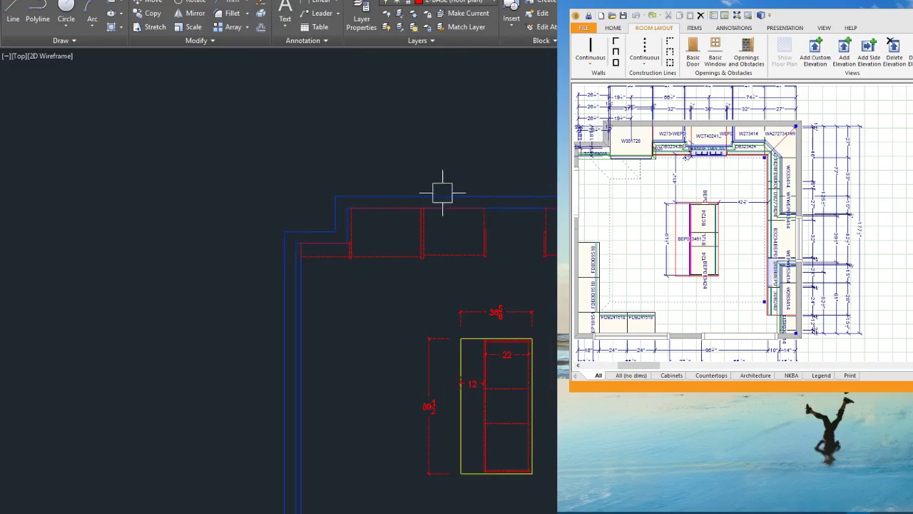
scroll(329, 260, up, 2)
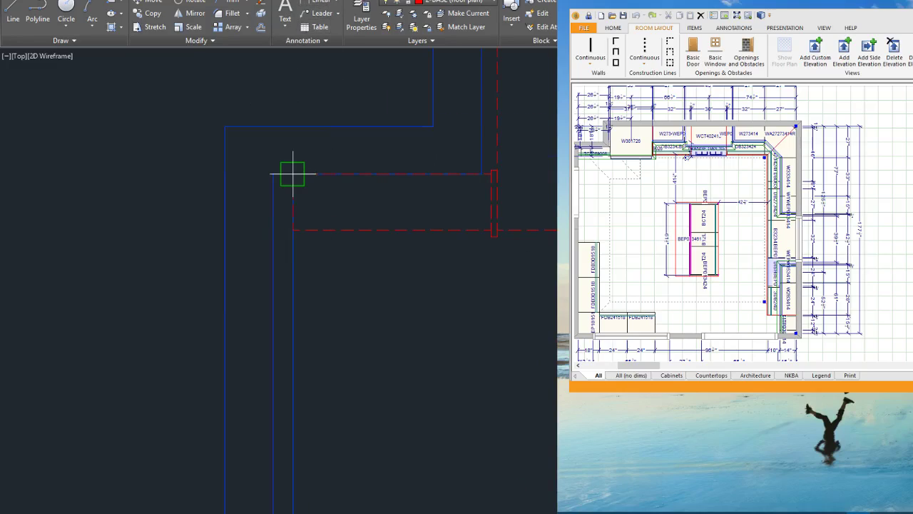
scroll(274, 191, up, 3)
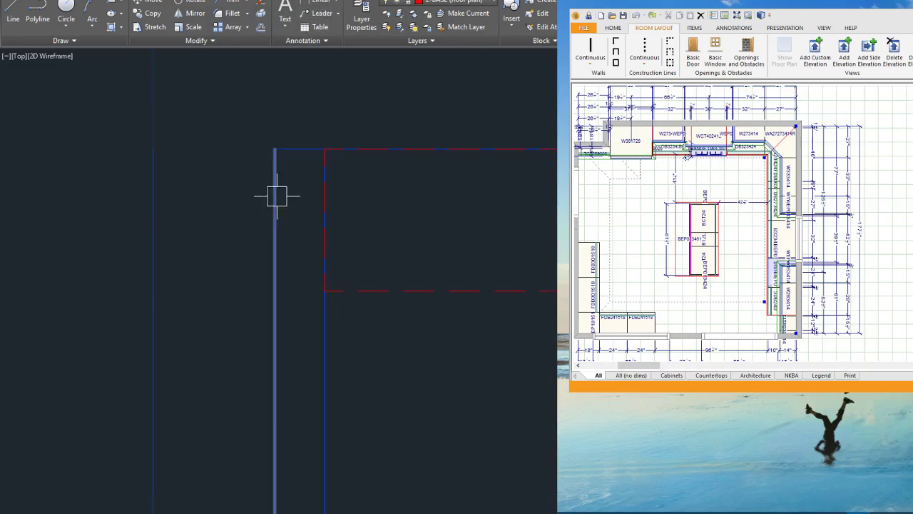
key(space)
click(324, 291)
click(274, 149)
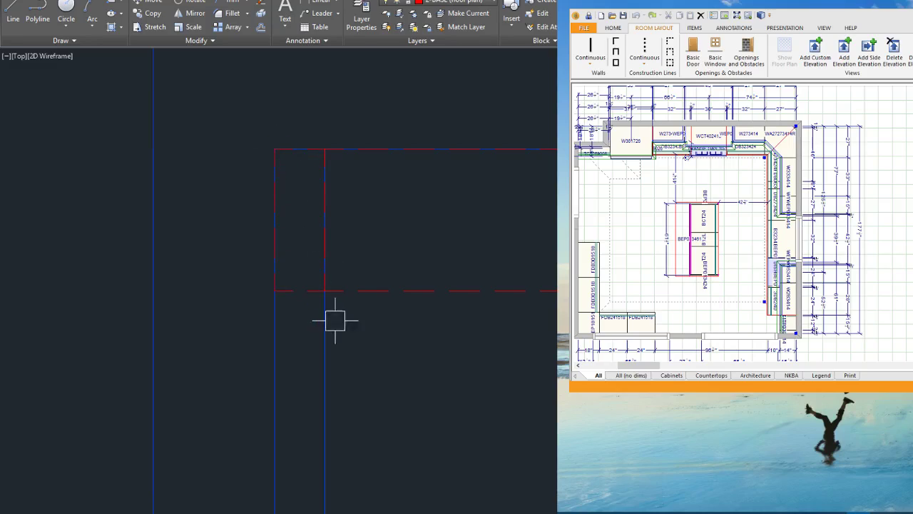
Step: Delete the extra vertical line running parallel to the inner face of the left wall
click(326, 368)
key(Delete)
scroll(320, 302, down, 5)
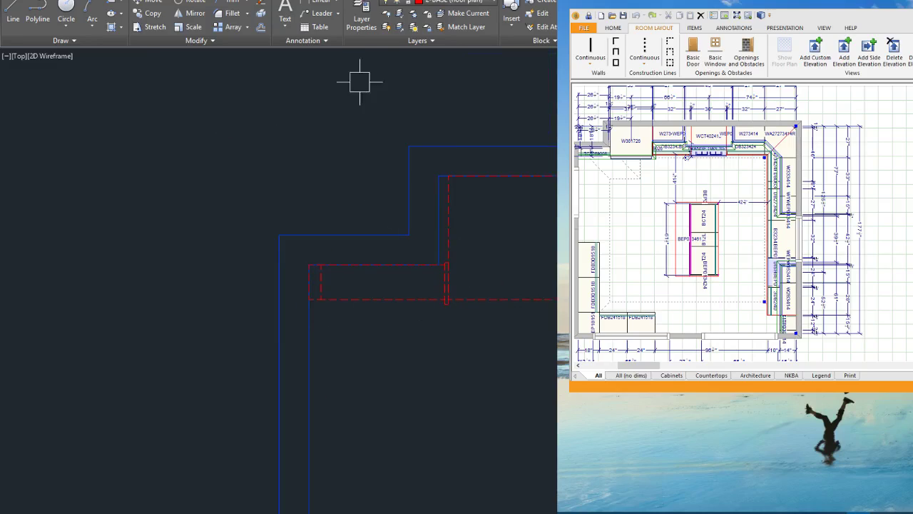
Step: Dimension the short inner wall segment behind the shallow top-left cabinet, placing the dimension above the wall
click(320, 4)
scroll(279, 264, up, 2)
click(326, 265)
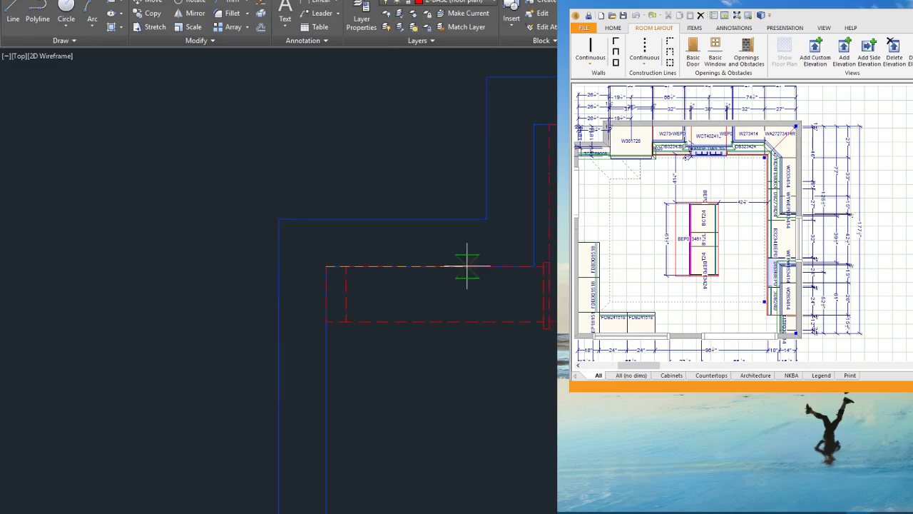
click(533, 264)
scroll(504, 264, down, 2)
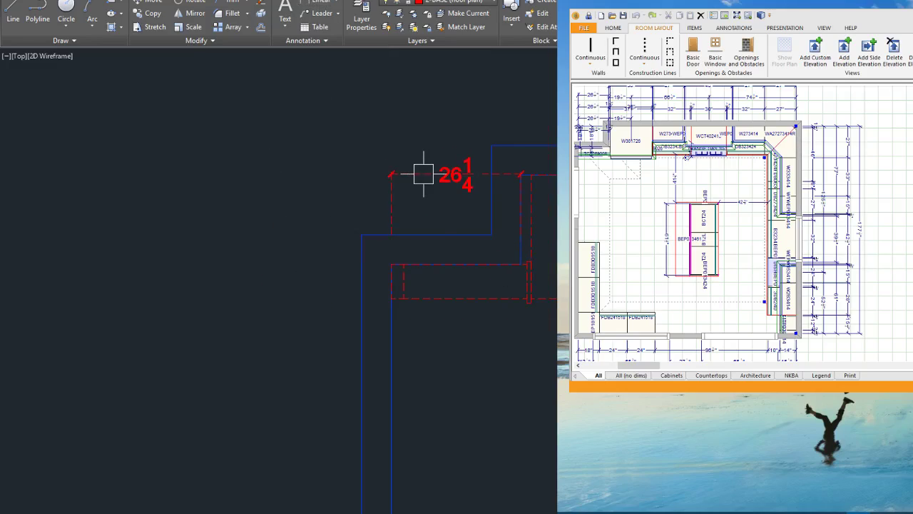
scroll(458, 174, down, 1)
scroll(514, 162, down, 1)
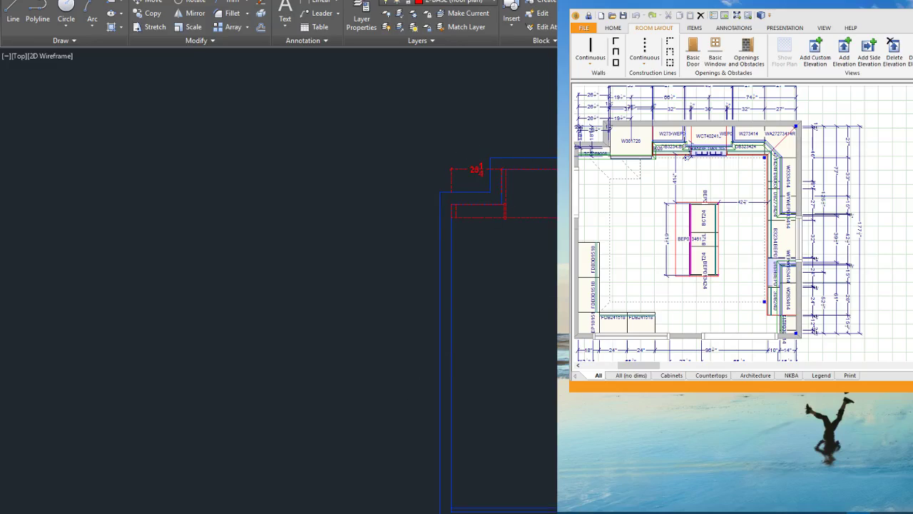
key(XF86Calculator)
text(1)
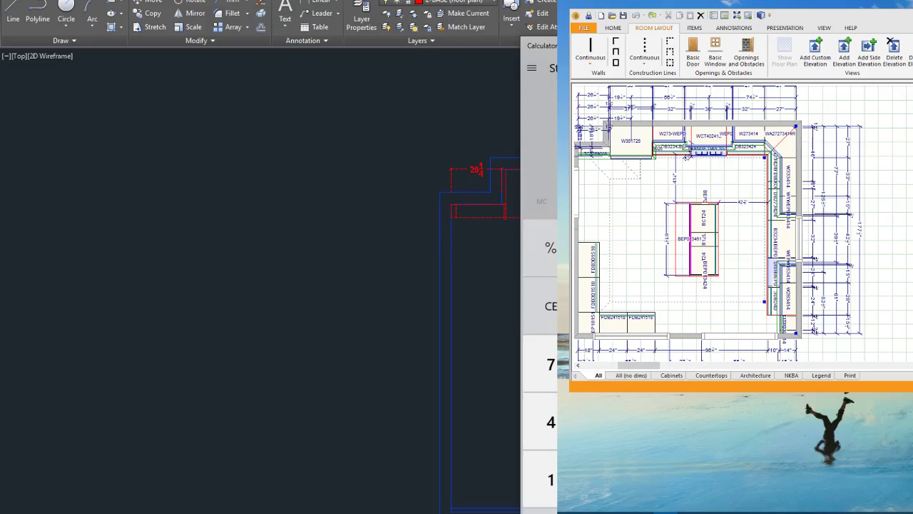
click(482, 175)
Step: Clean up the plan's inner bottom corners, deleting the leftover line segment at the bottom-right corner
scroll(437, 227, down, 2)
scroll(448, 400, up, 4)
key(space)
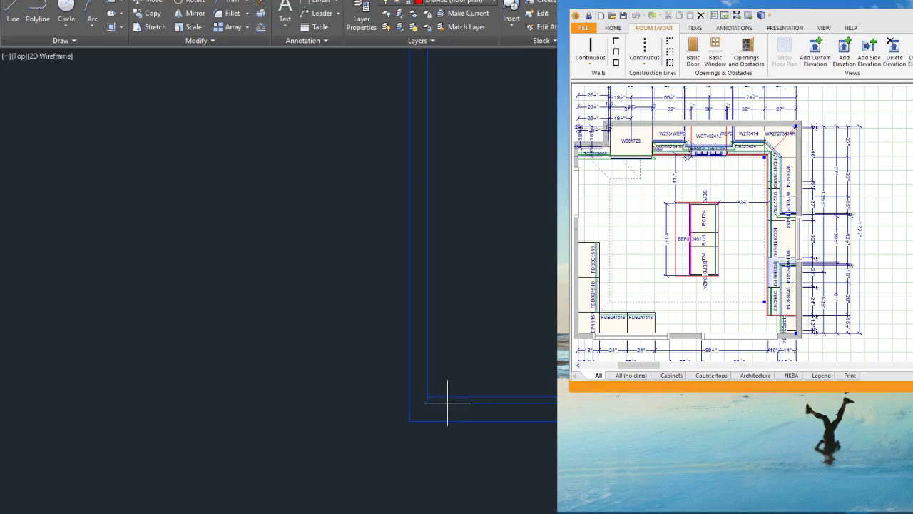
click(429, 330)
scroll(377, 359, down, 4)
click(378, 359)
scroll(642, 378, up, 6)
scroll(556, 310, up, 4)
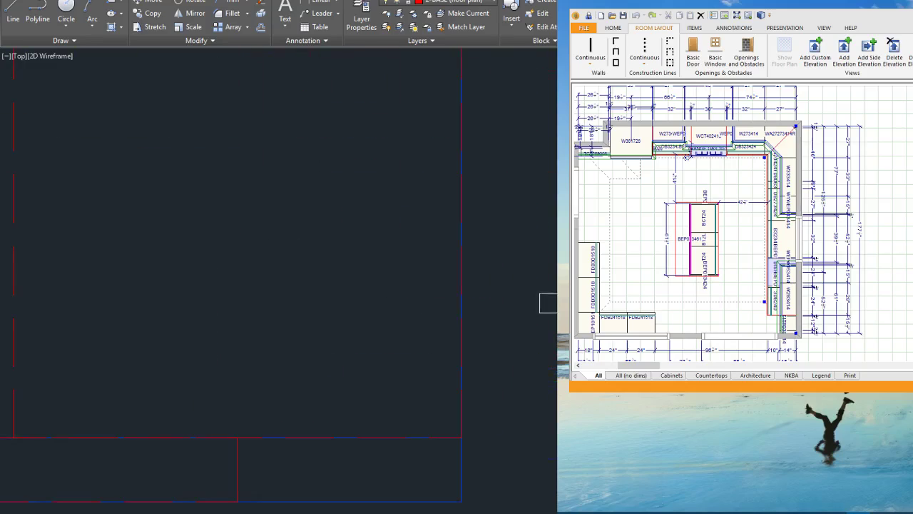
click(464, 478)
key(Delete)
scroll(628, 412, down, 7)
scroll(329, 423, up, 4)
scroll(383, 306, down, 3)
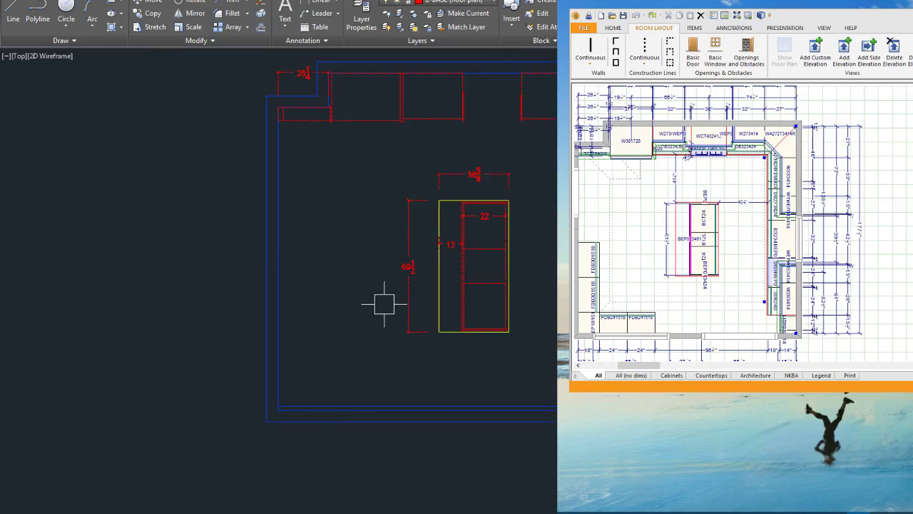
Step: Delete the dimension above the short wall segment at the plan's top-left corner
scroll(316, 159, up, 4)
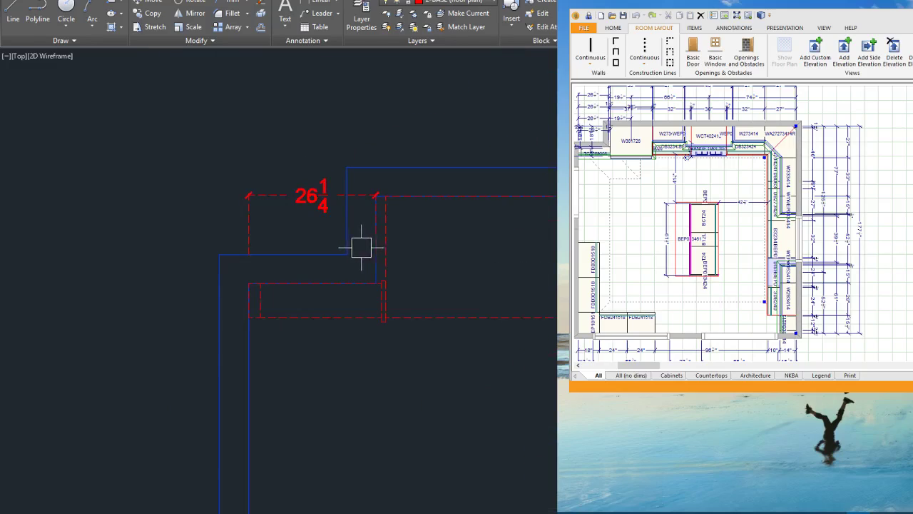
scroll(321, 217, down, 4)
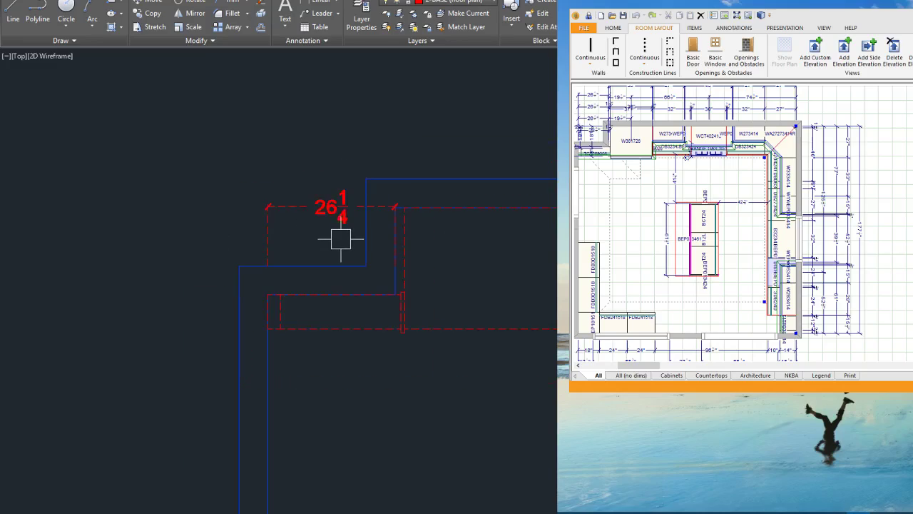
click(330, 206)
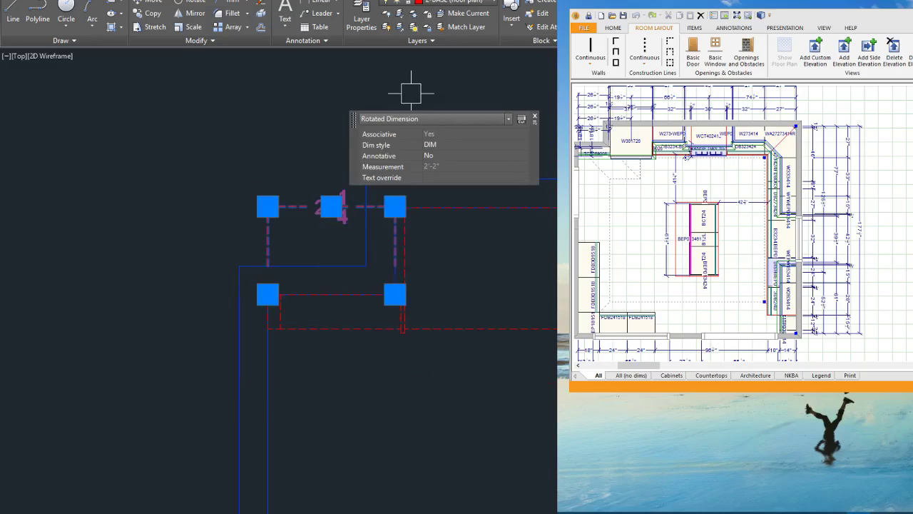
key(Delete)
scroll(444, 111, down, 2)
scroll(315, 252, up, 4)
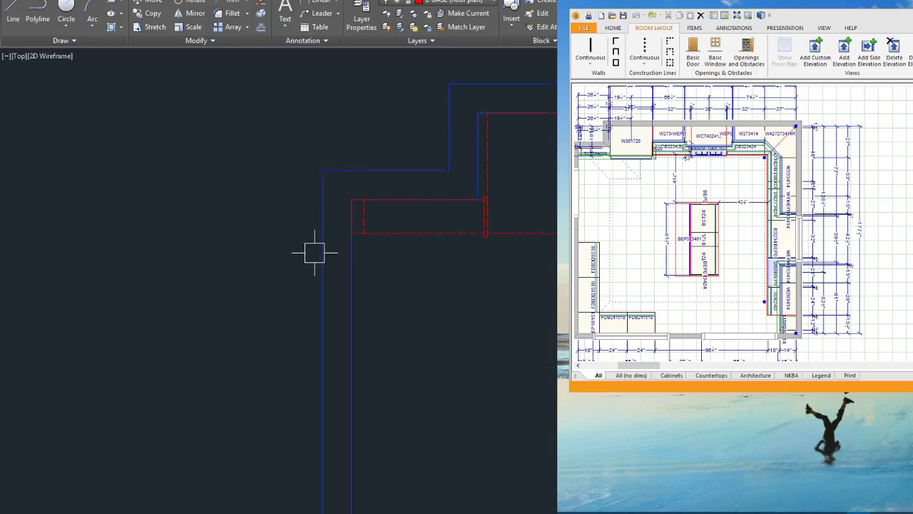
Step: Make the wall layer current and draw lines across the left wall marking the two ends of its opening
click(439, 3)
click(439, 27)
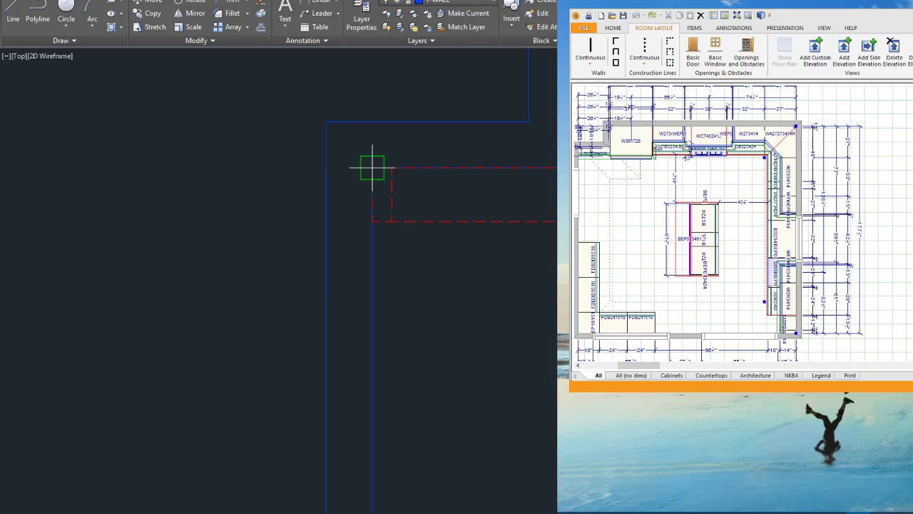
click(370, 305)
scroll(396, 305, down, 2)
scroll(339, 388, up, 4)
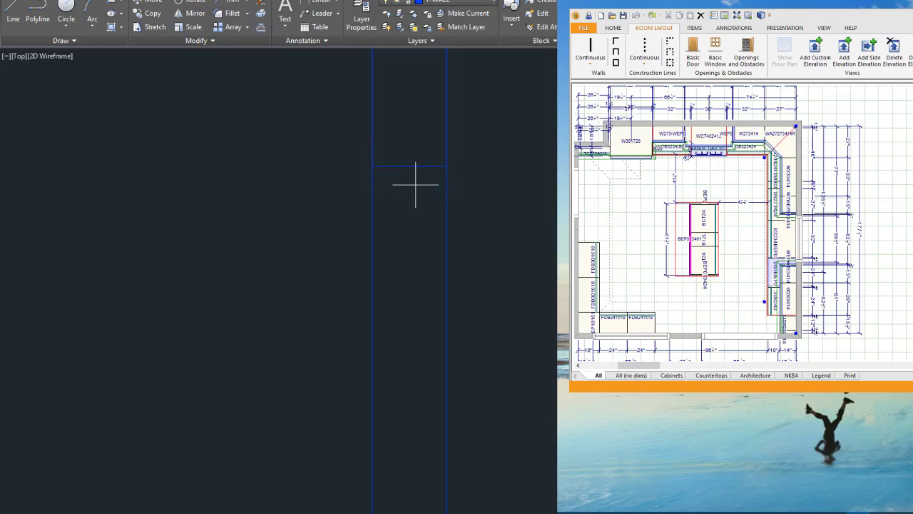
scroll(414, 278, down, 5)
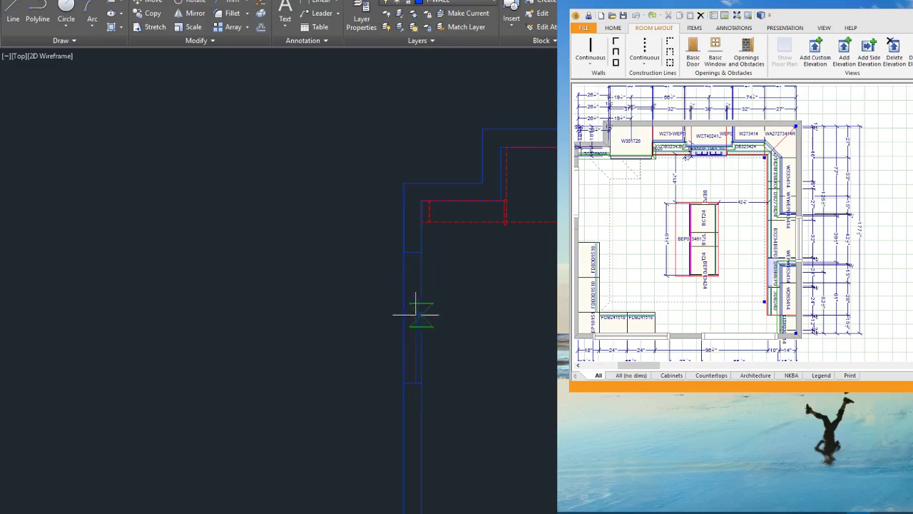
scroll(399, 256, down, 3)
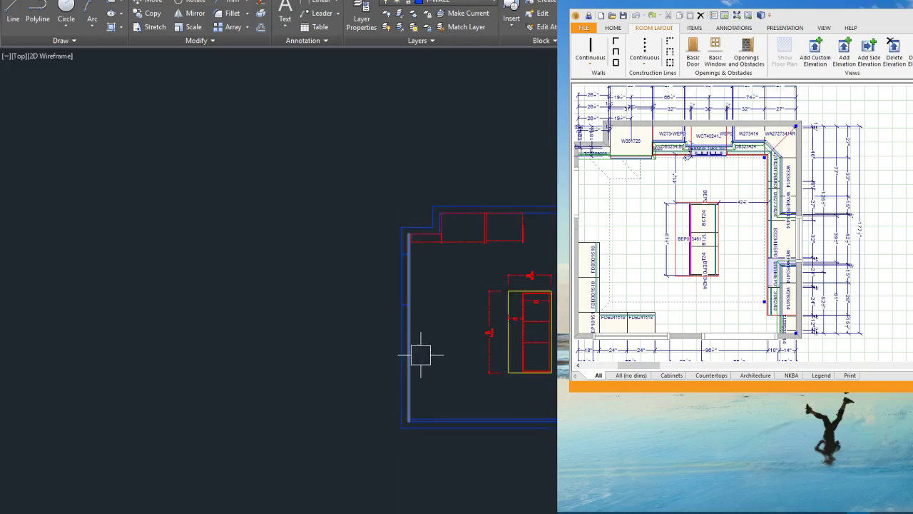
Step: Try to add a linear dimension at the lower end of the left wall's opening
scroll(372, 143, up, 2)
click(321, 3)
click(434, 406)
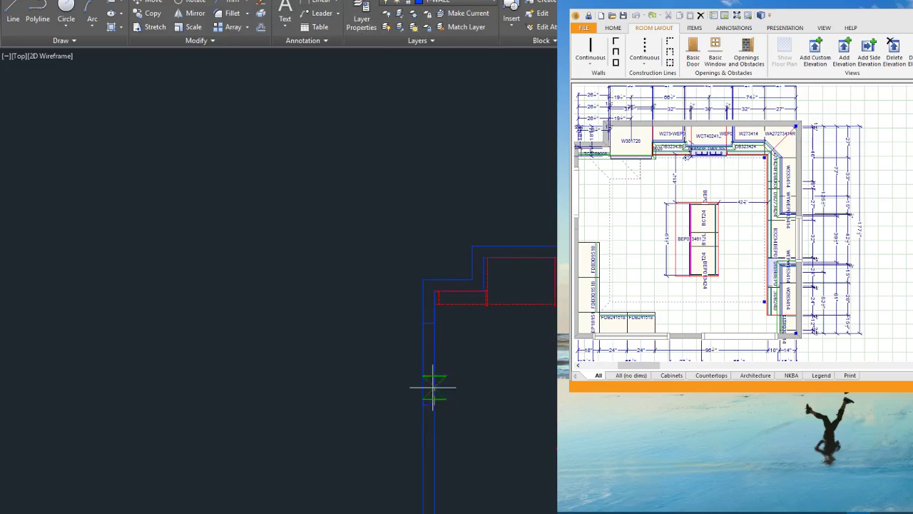
scroll(436, 368, down, 2)
scroll(436, 471, up, 4)
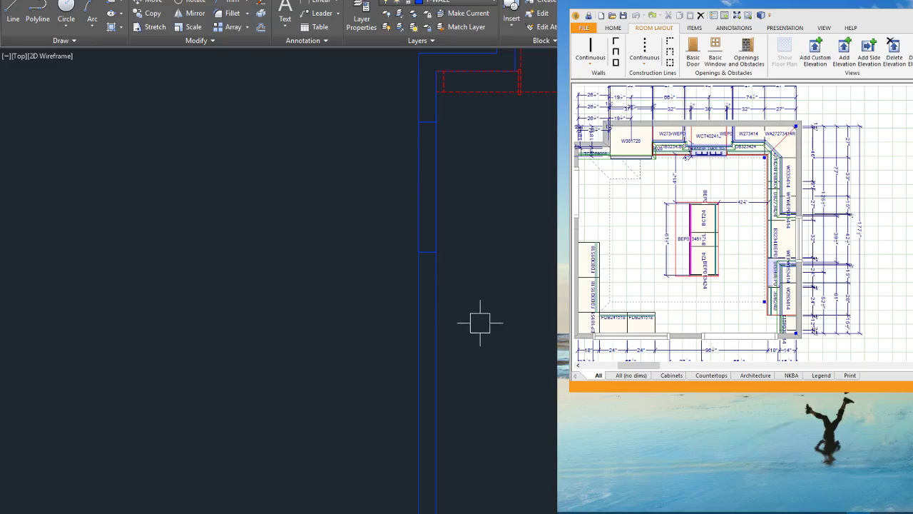
Step: Draw a line across the bottom wall near the bottom-left corner to mark the start of its first opening
scroll(453, 307, down, 1)
scroll(449, 385, up, 2)
scroll(450, 457, down, 1)
scroll(449, 511, up, 3)
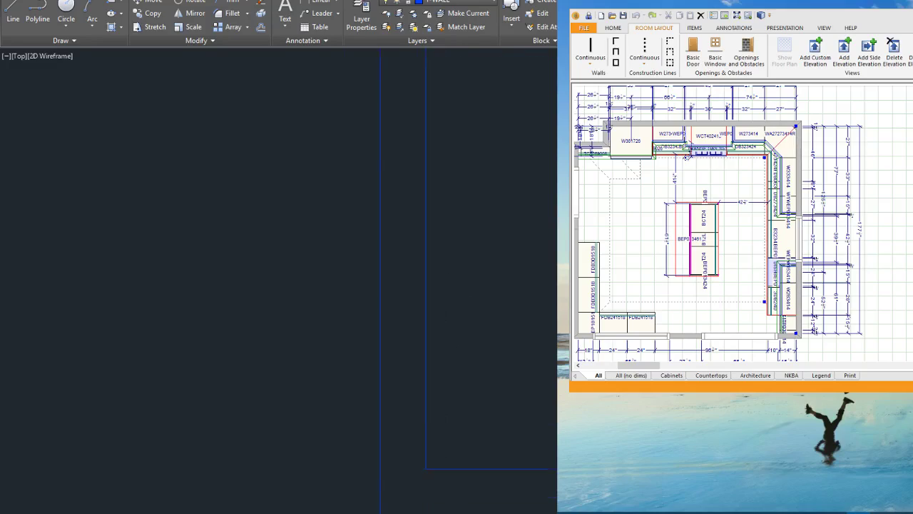
key(space)
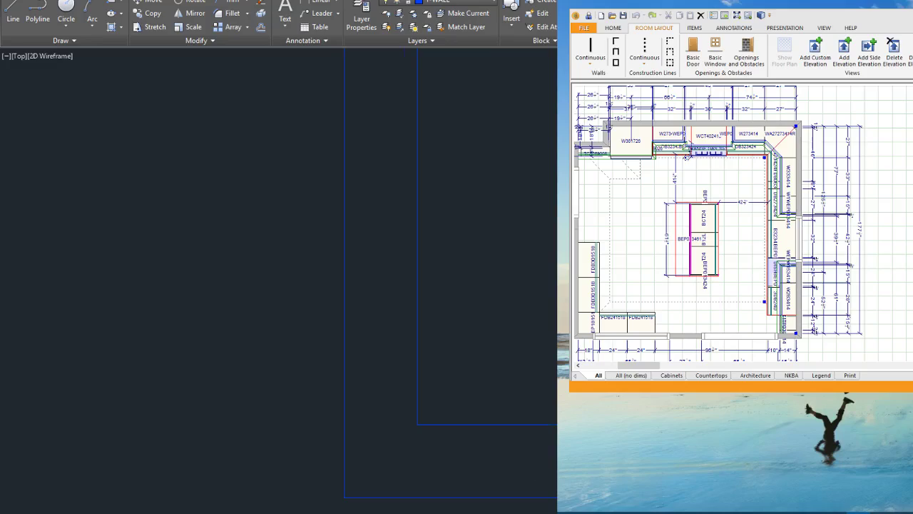
scroll(498, 487, down, 4)
scroll(472, 463, down, 2)
scroll(278, 281, up, 2)
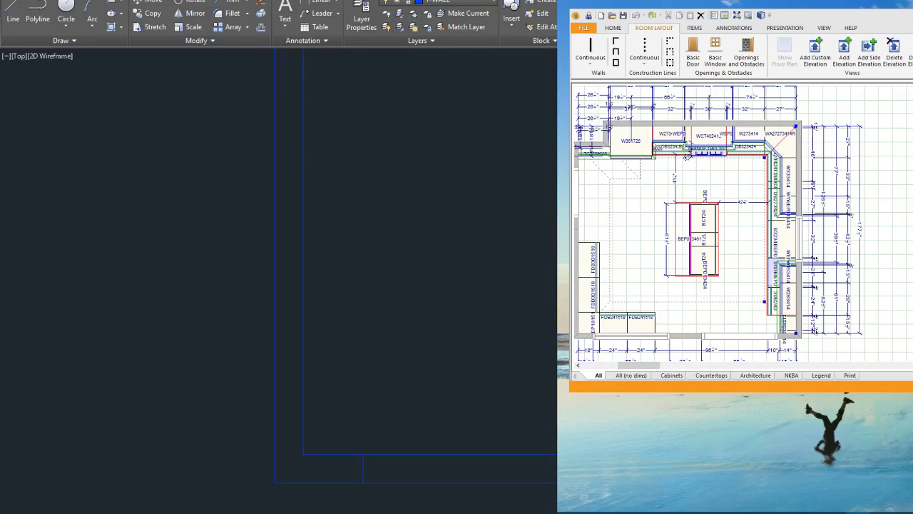
Step: Draw two more opening lines across the bottom wall to the right of the first one
scroll(349, 453, down, 4)
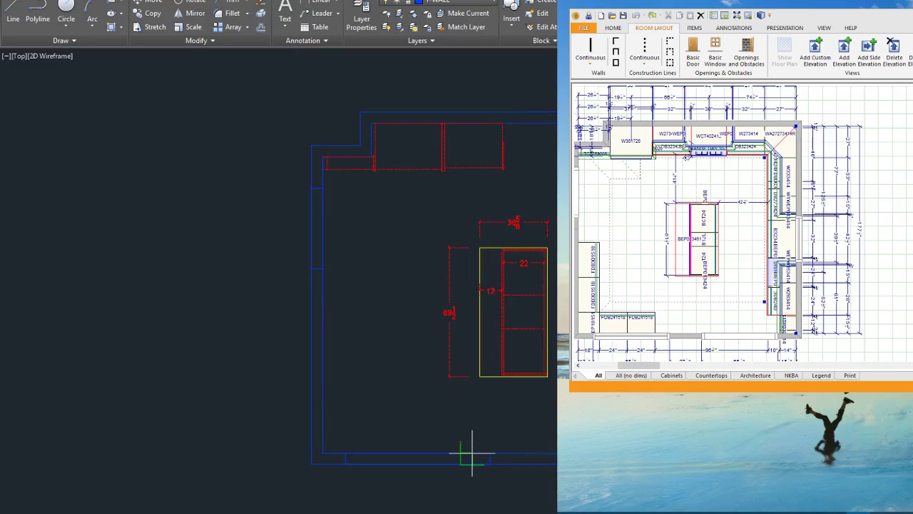
scroll(485, 448, up, 4)
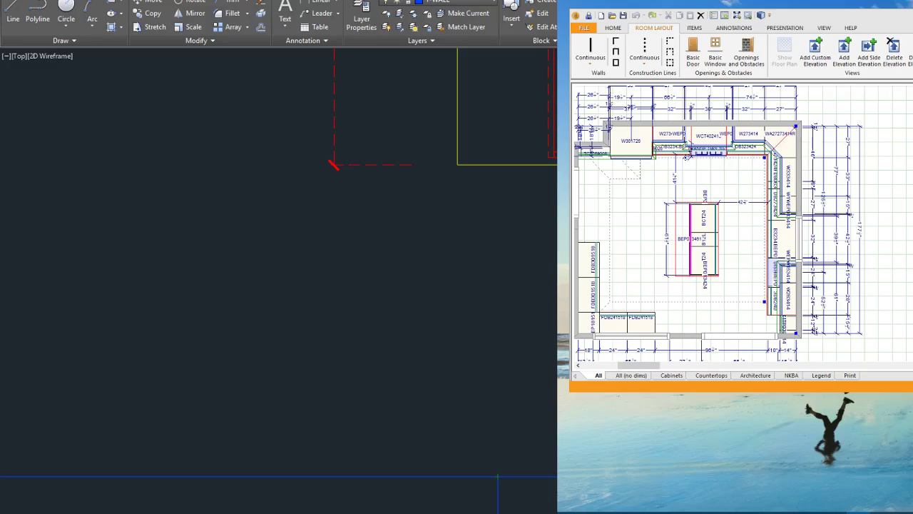
middle_drag(723, 493, 527, 314)
scroll(527, 314, down, 2)
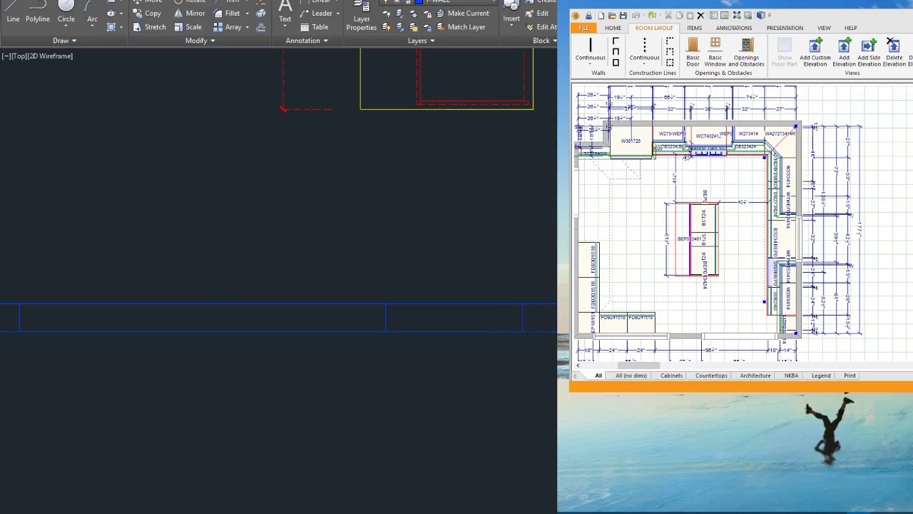
scroll(535, 457, down, 2)
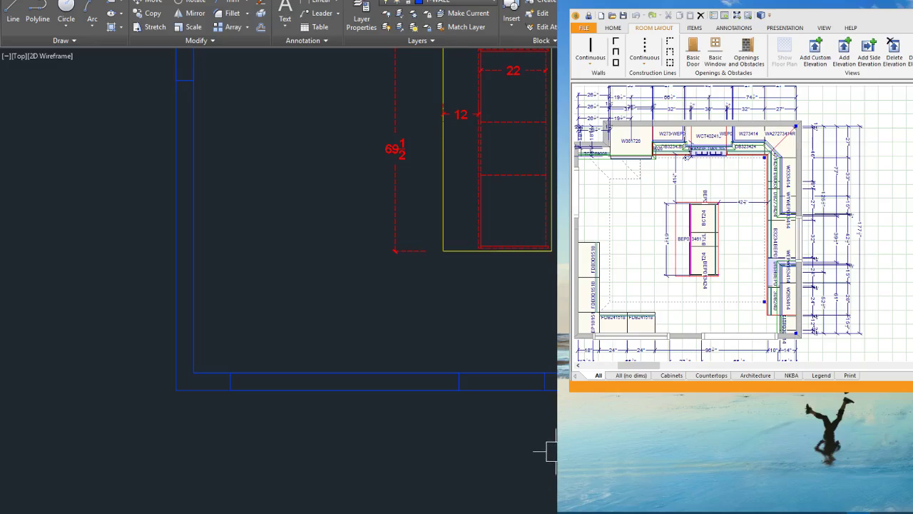
Step: Draw another opening line across the bottom wall, 66 inches to the right of the first opening line
scroll(271, 378, up, 2)
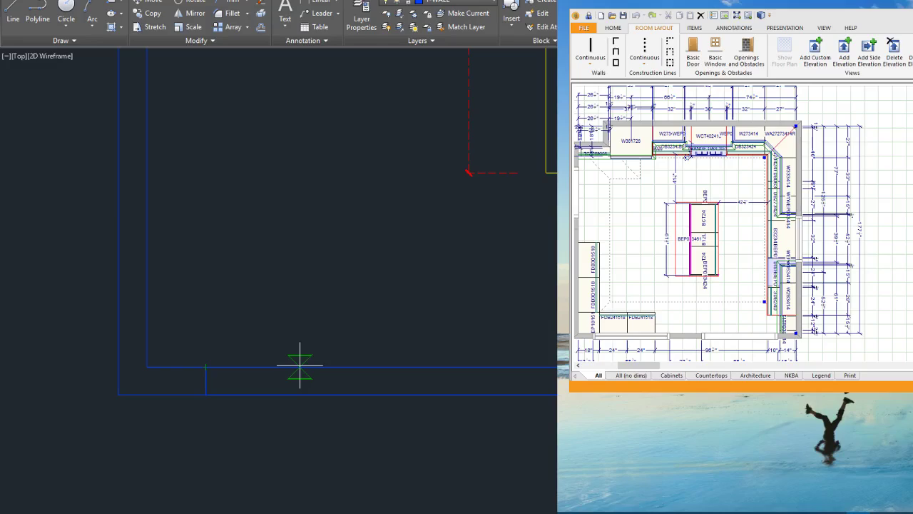
text(66)
key(Return)
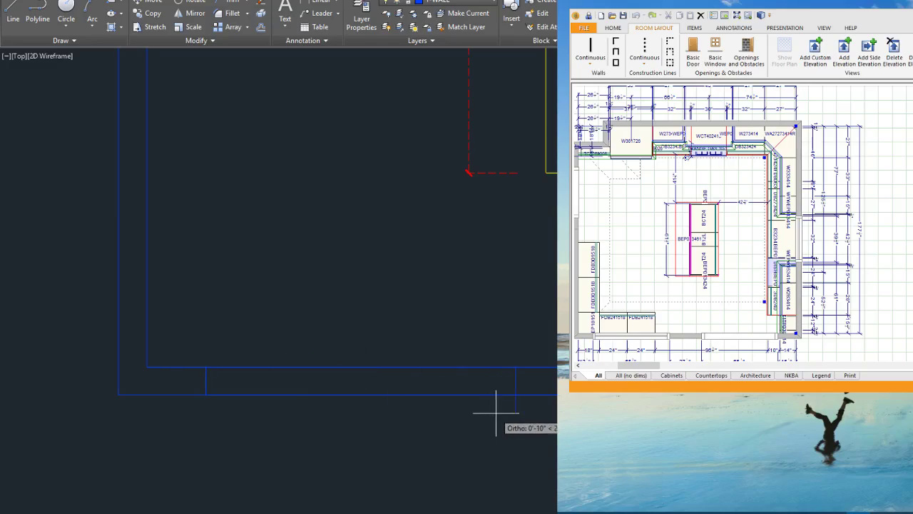
click(515, 404)
key(Return)
Step: Try to shift the earlier opening line in the bottom wall onto the newly drawn 66-inch line
click(570, 390)
scroll(571, 383, up, 2)
click(569, 378)
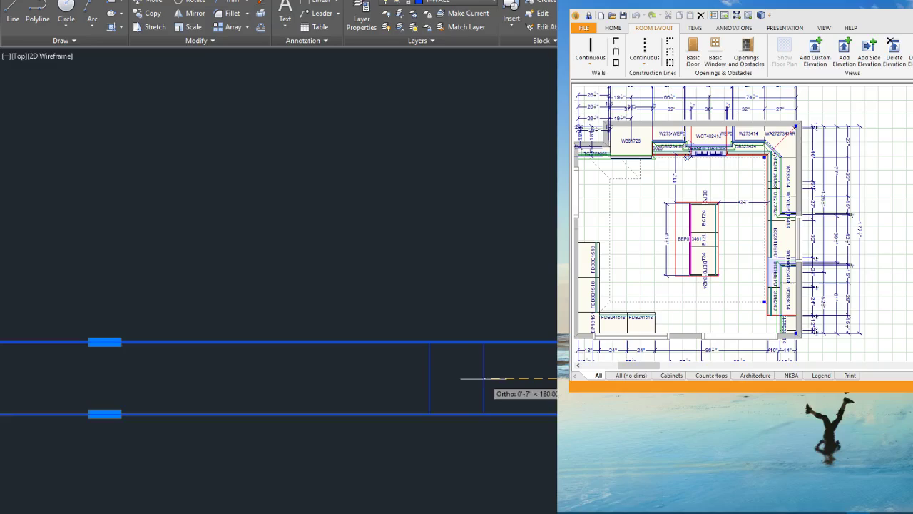
click(428, 378)
key(Escape)
Step: Delete the superseded opening line just to the right of the 66-inch line in the bottom wall
scroll(351, 440, down, 2)
scroll(492, 405, up, 3)
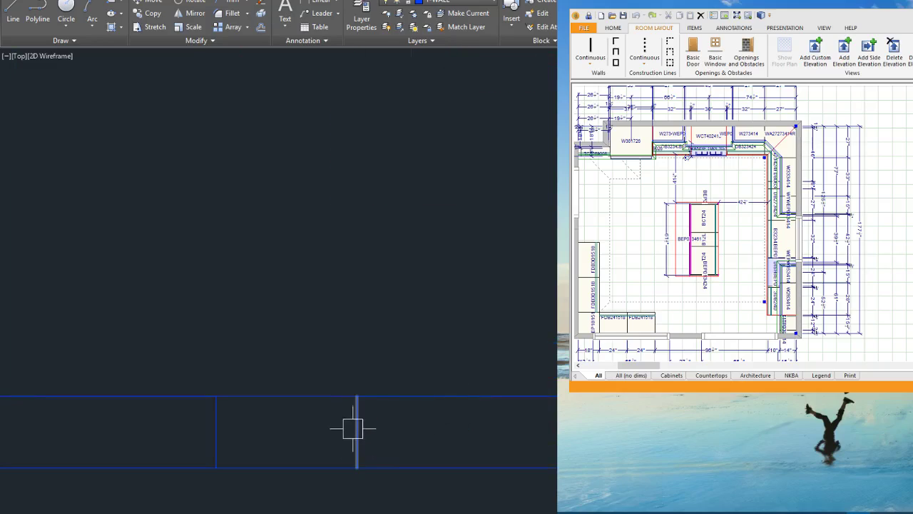
click(350, 432)
key(Delete)
Step: Draw lines across the bottom wall marking both ends of the second opening, to the right of the 66-inch opening
text(l)
key(Return)
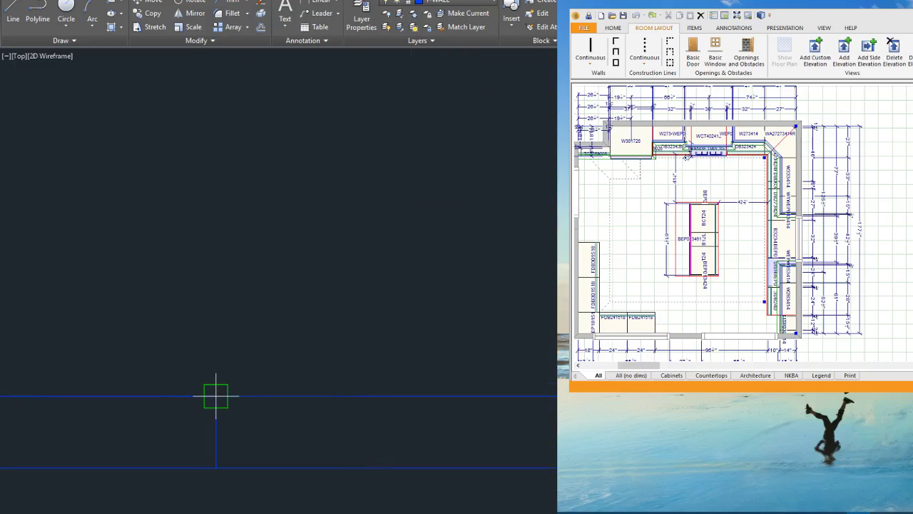
click(215, 396)
scroll(551, 442, down, 3)
scroll(549, 428, up, 3)
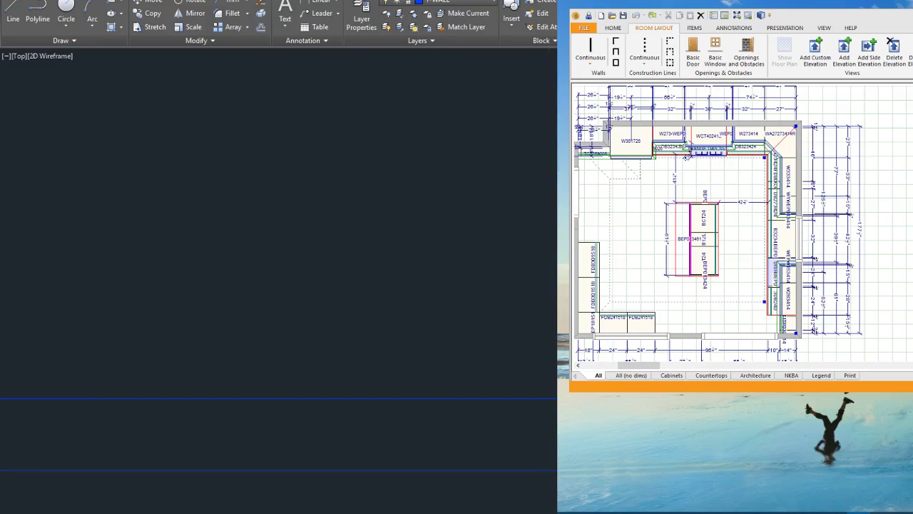
scroll(593, 474, down, 4)
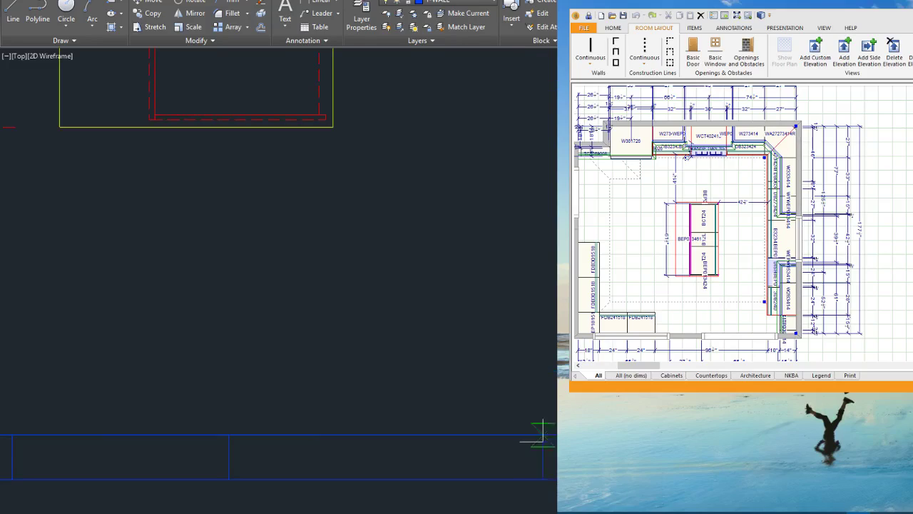
scroll(611, 434, up, 2)
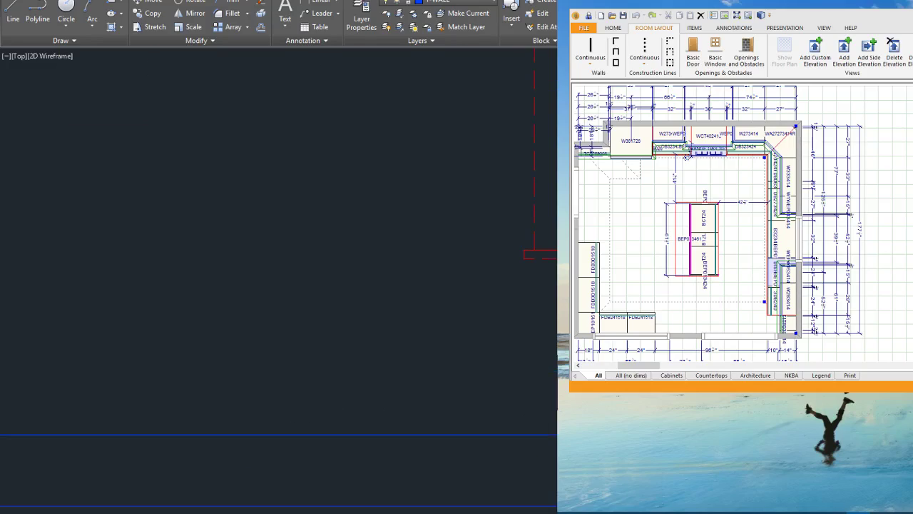
scroll(551, 451, down, 4)
Step: Shift the front edge of the small end cabinet at the bottom of the right-hand run slightly to the right
scroll(638, 423, up, 2)
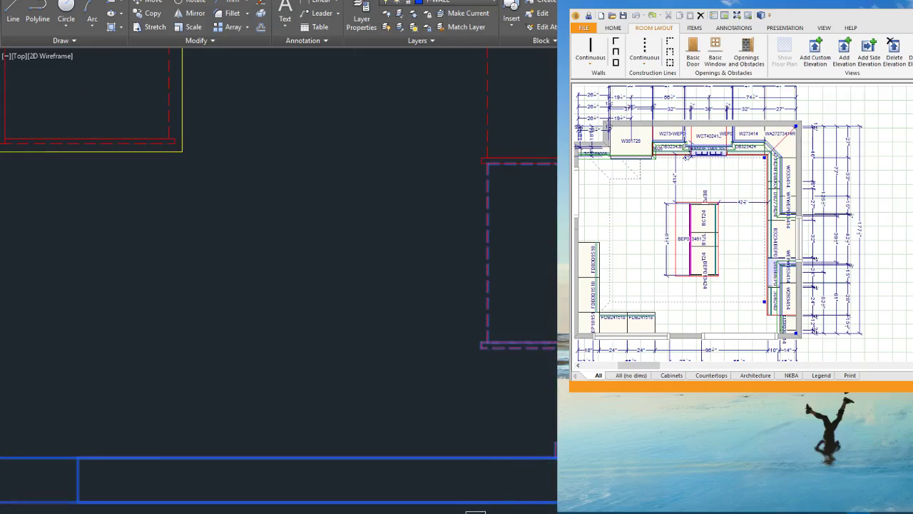
scroll(440, 436, up, 3)
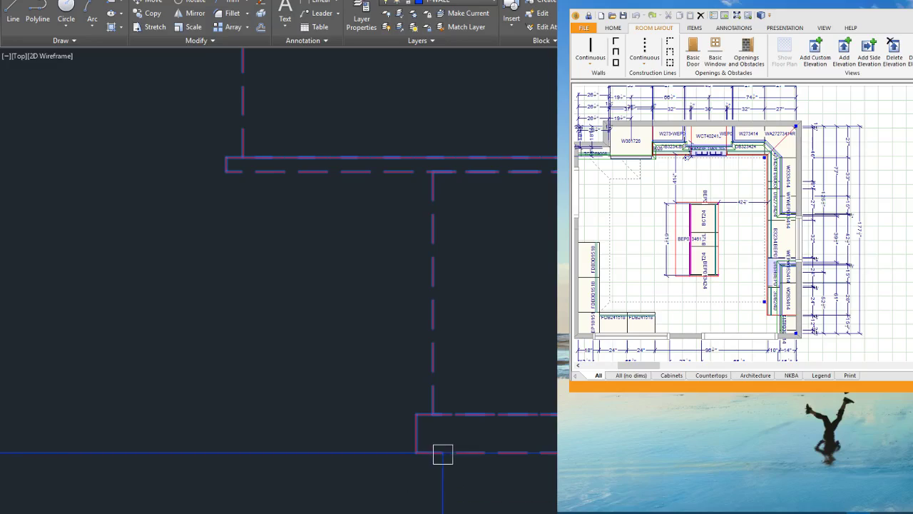
scroll(438, 454, up, 2)
key(Return)
click(430, 326)
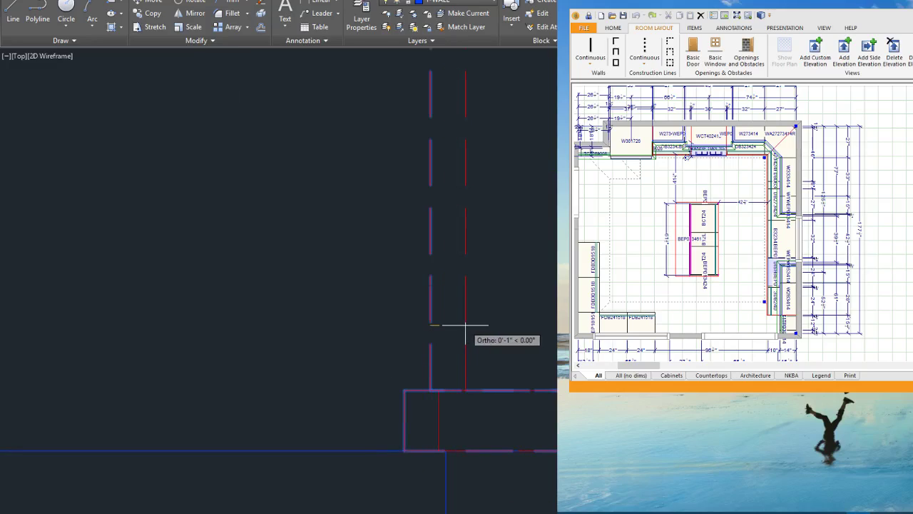
key(Return)
Step: Examine the openings in the left and bottom walls and the overall plan against the reference
scroll(599, 403, down, 10)
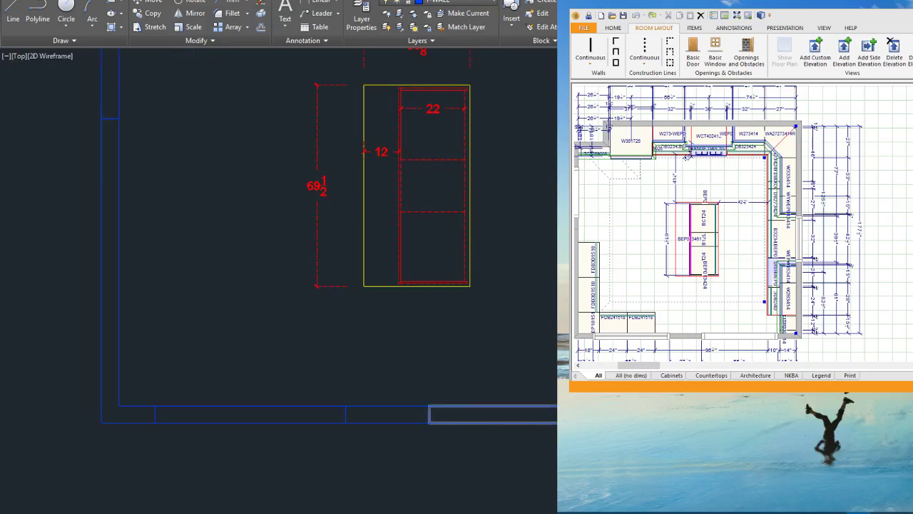
scroll(645, 416, down, 2)
scroll(500, 455, down, 2)
scroll(545, 208, up, 2)
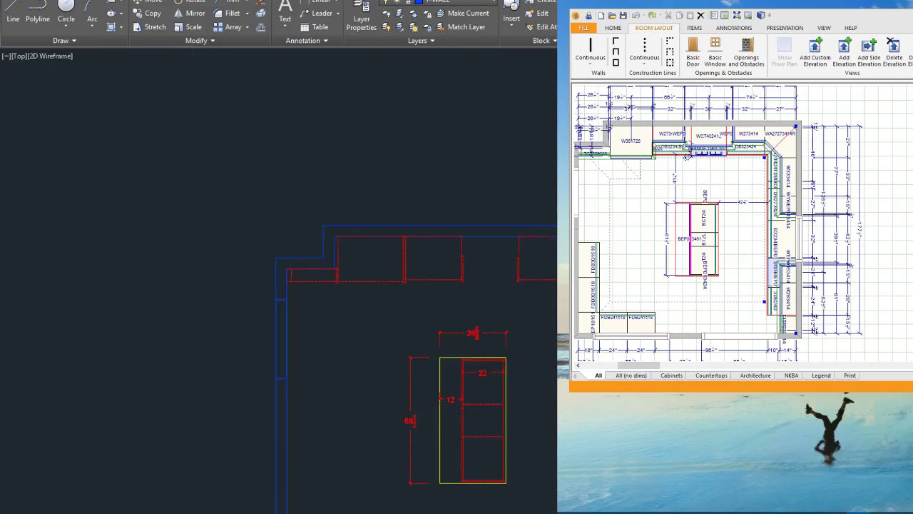
scroll(500, 292, down, 4)
scroll(431, 329, up, 4)
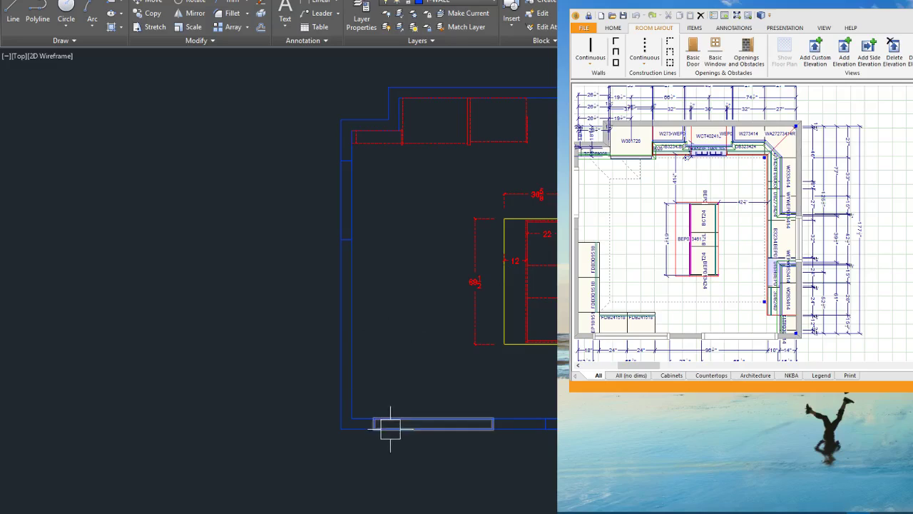
scroll(432, 428, up, 2)
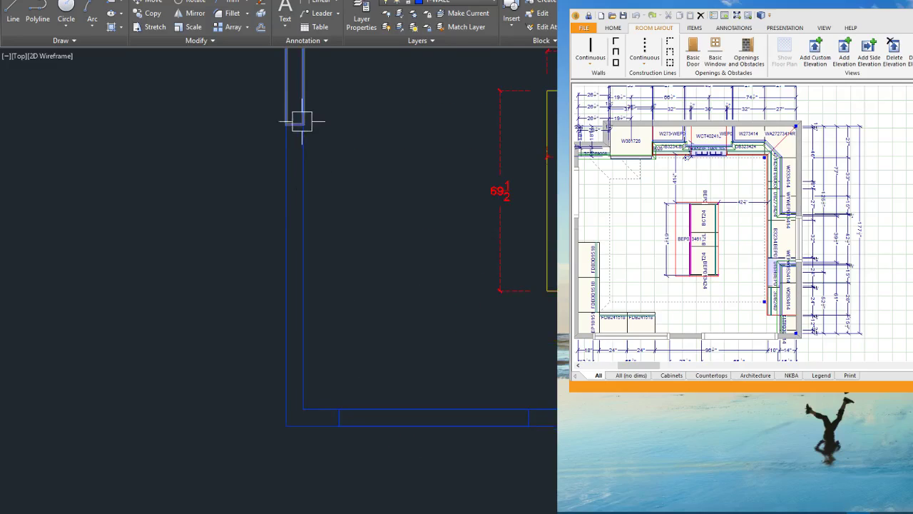
scroll(379, 387, down, 4)
scroll(504, 398, up, 2)
scroll(393, 127, down, 2)
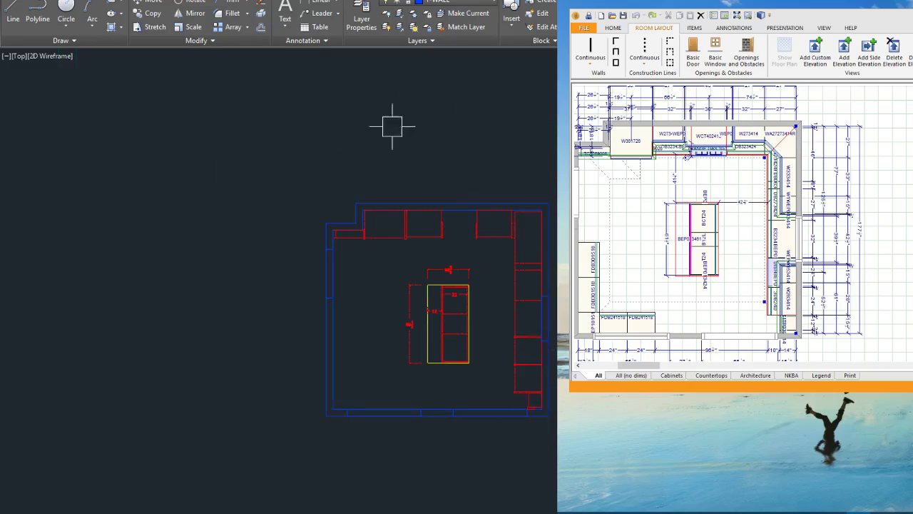
scroll(362, 177, up, 3)
scroll(481, 238, down, 2)
scroll(553, 369, up, 3)
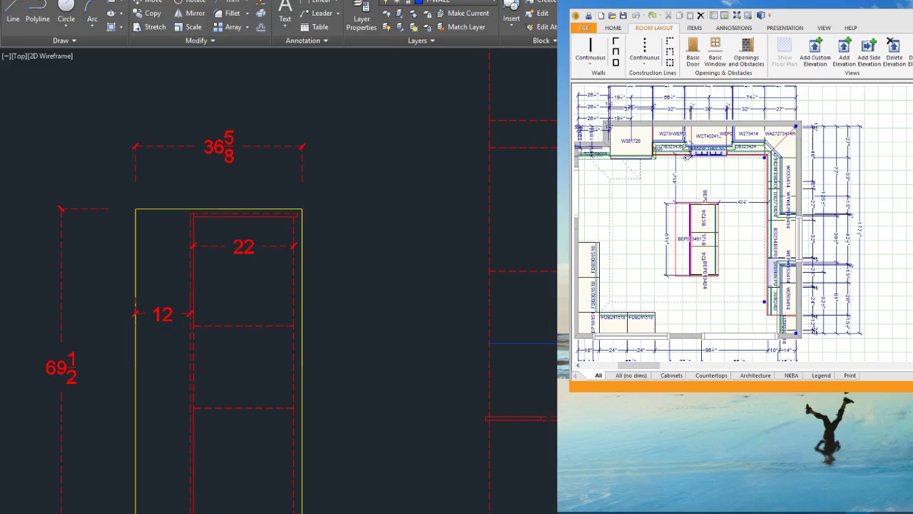
Step: Delete the stray horizontal wall-layer line crossing the cabinets along the right wall
scroll(630, 350, up, 2)
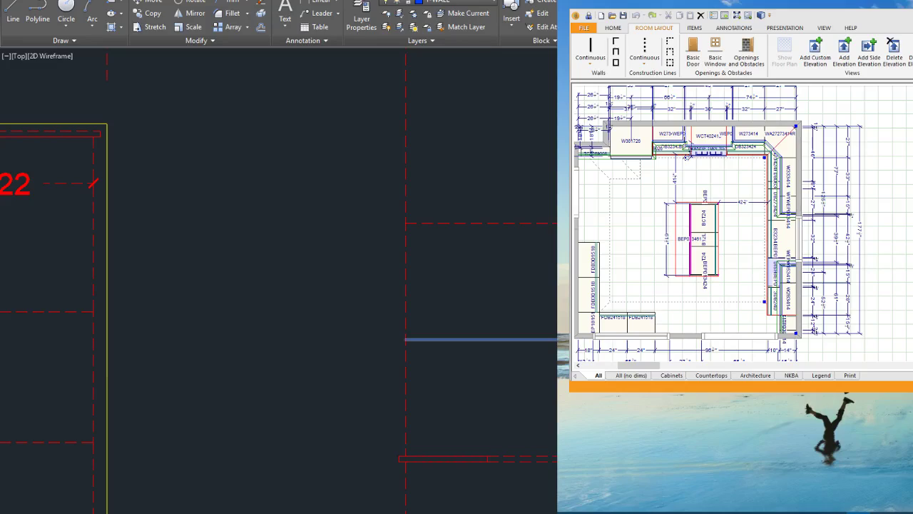
scroll(466, 270, down, 2)
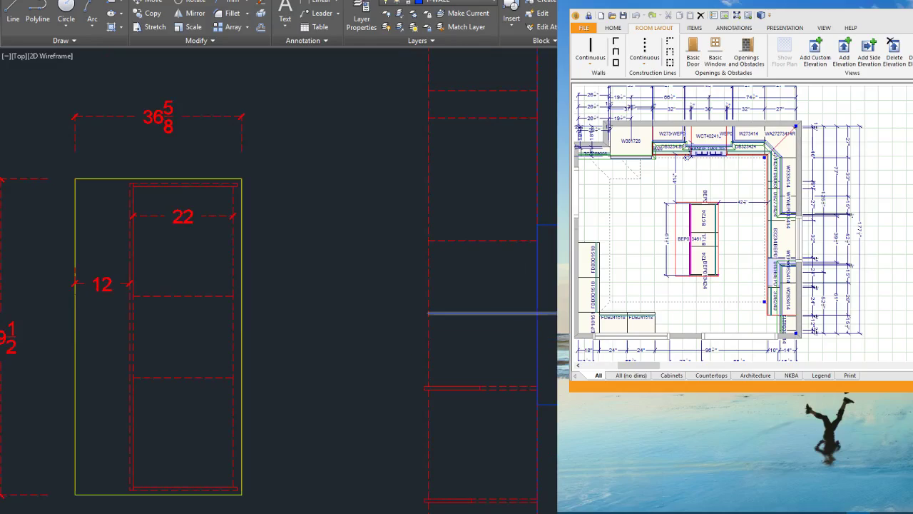
scroll(584, 293, down, 2)
click(568, 305)
key(Delete)
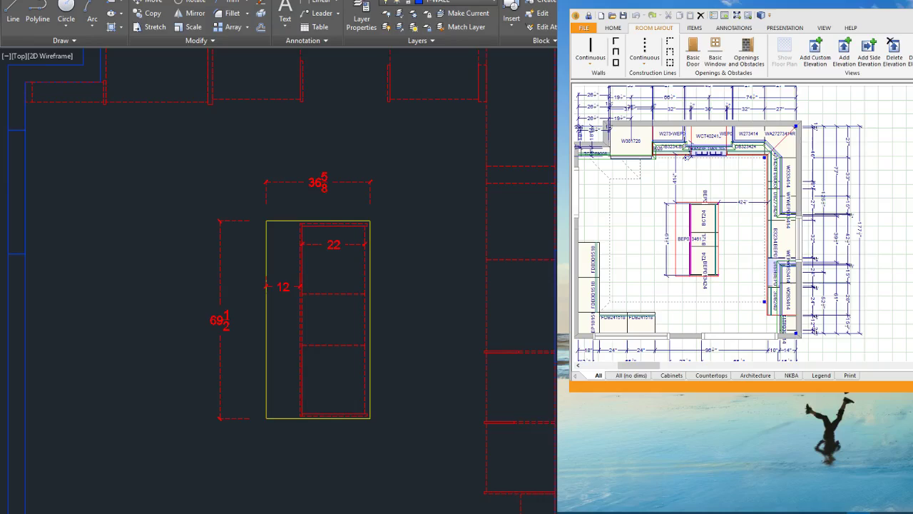
scroll(569, 343, down, 2)
scroll(562, 241, up, 2)
scroll(553, 243, down, 2)
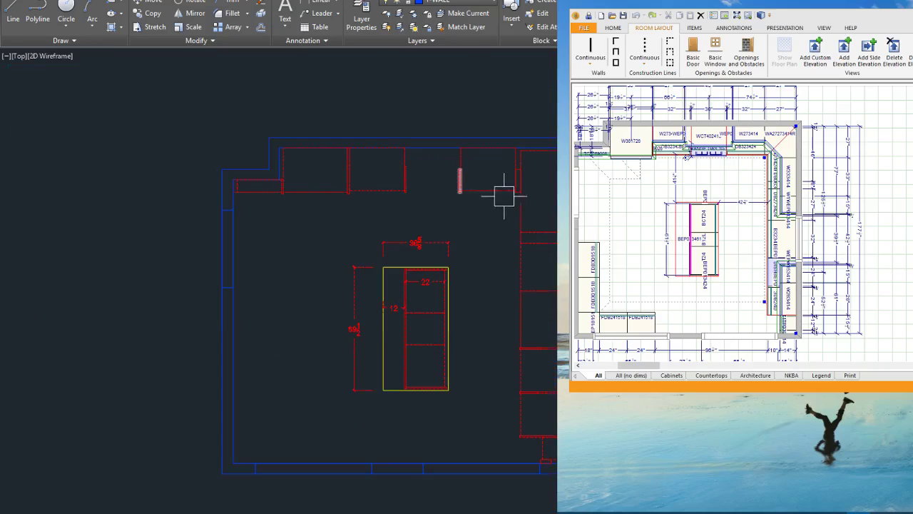
scroll(493, 235, down, 2)
scroll(489, 170, up, 2)
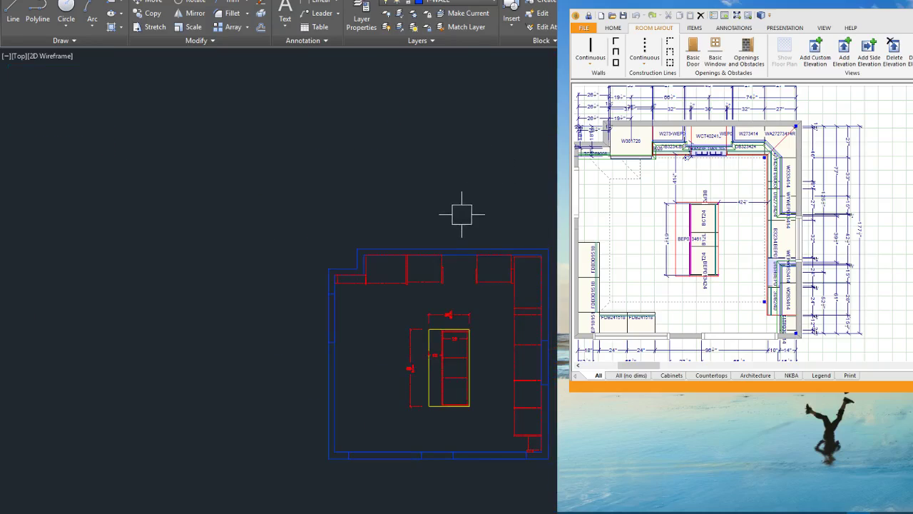
Step: Open the reference kitchen's 3D perspective view and orbit it to see the cabinets along the range wall
scroll(371, 366, down, 2)
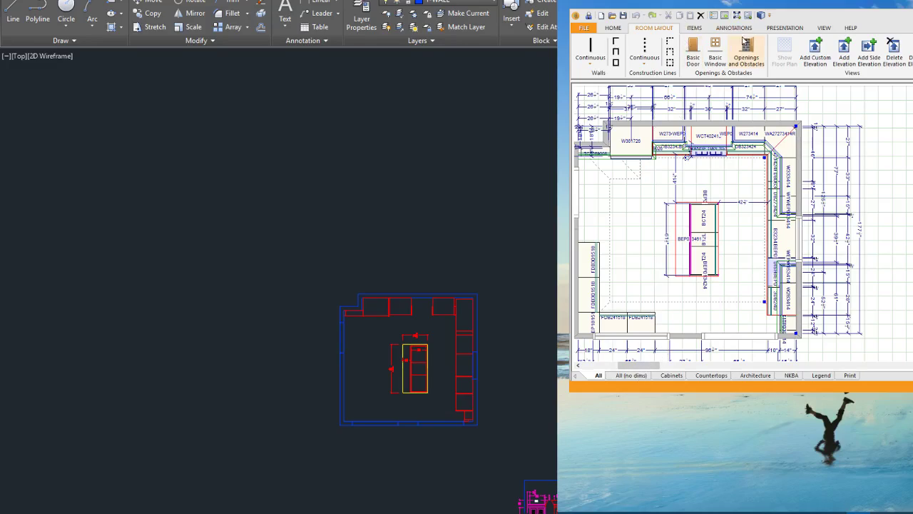
click(783, 28)
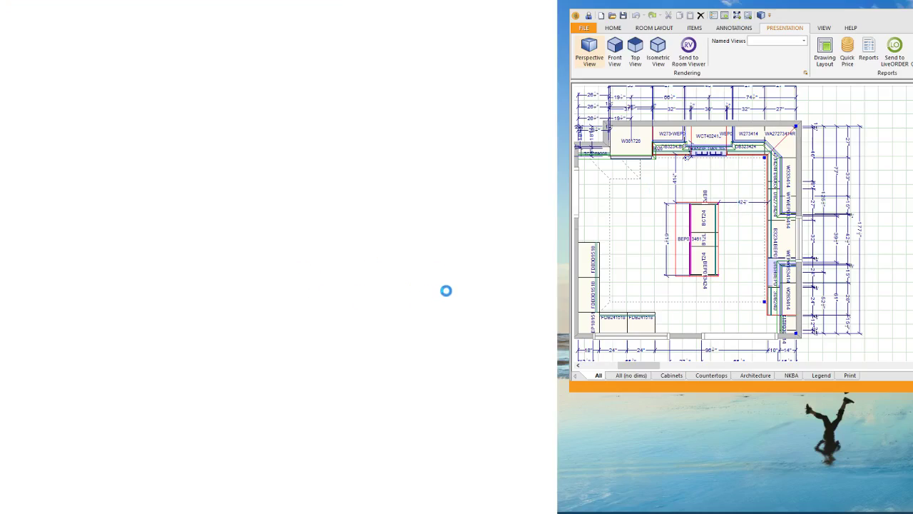
drag(518, 471, 518, 506)
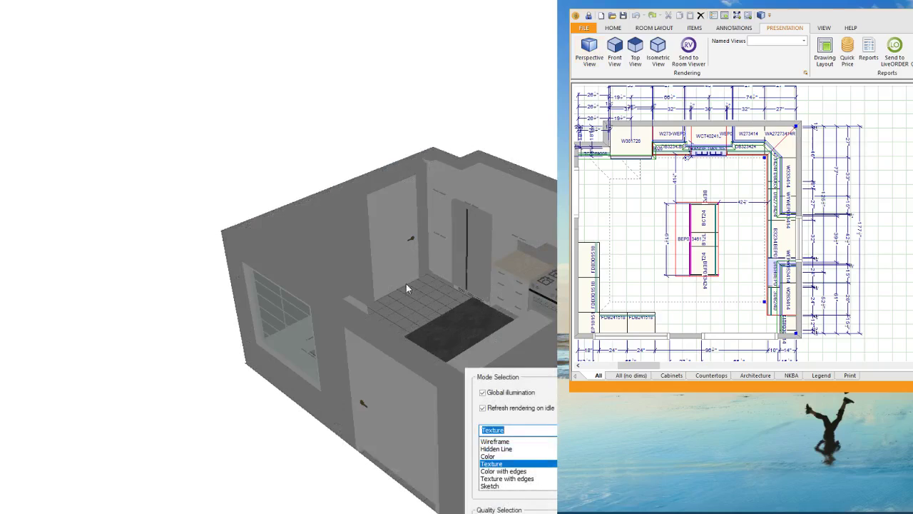
drag(456, 257, 480, 256)
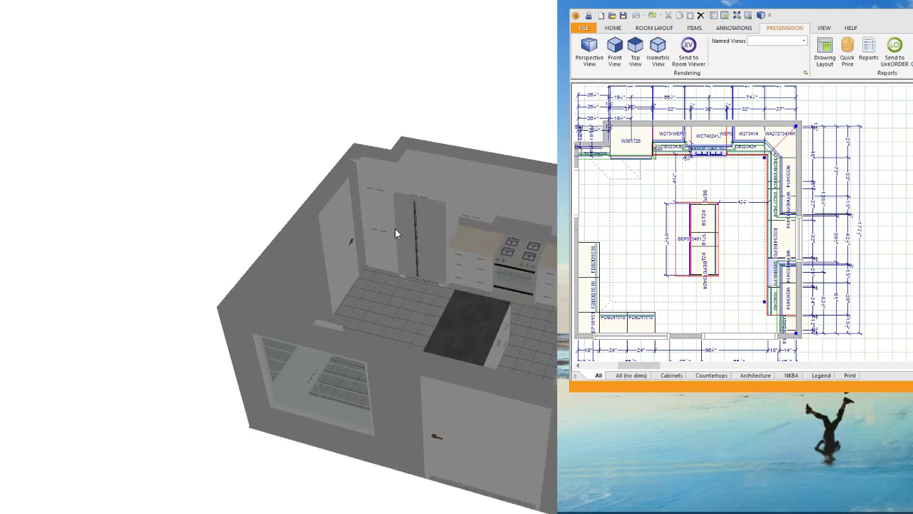
drag(395, 228, 466, 252)
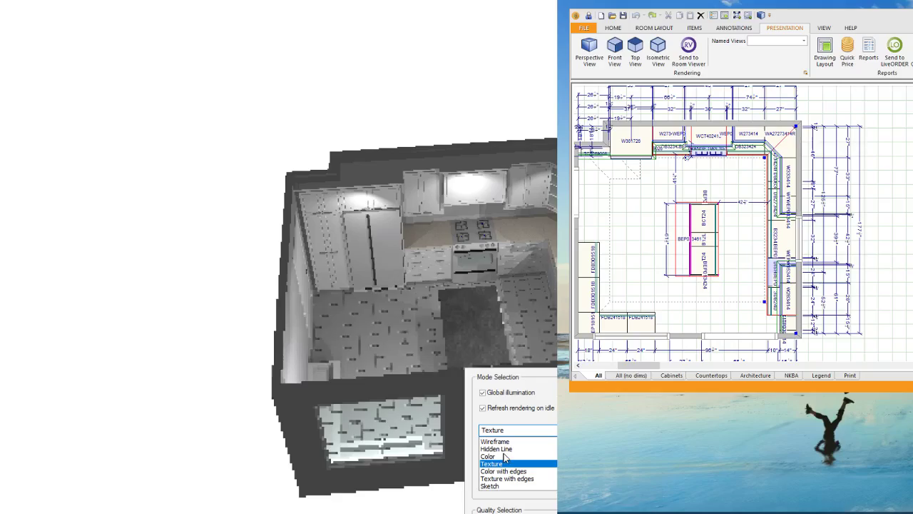
Step: Switch the reference 3D view to Hidden Line and orbit it to examine the upper cabinets around the room
click(501, 449)
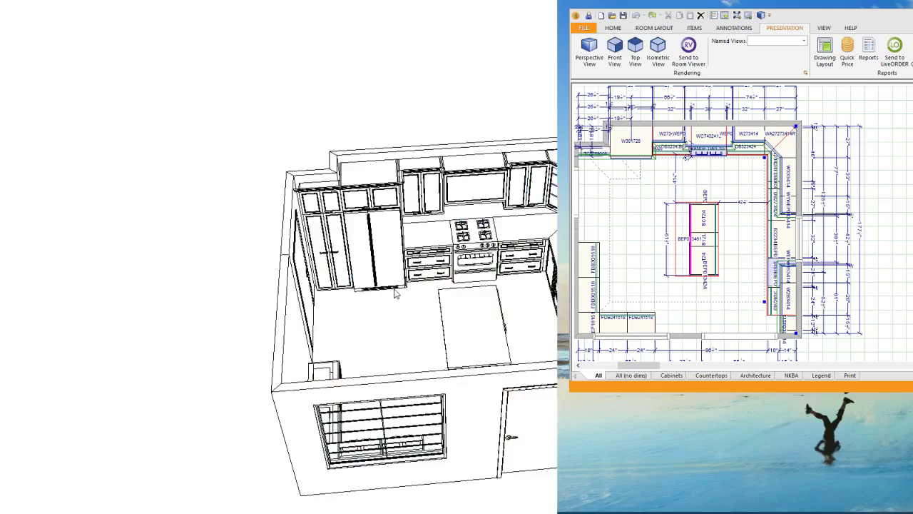
drag(396, 294, 431, 288)
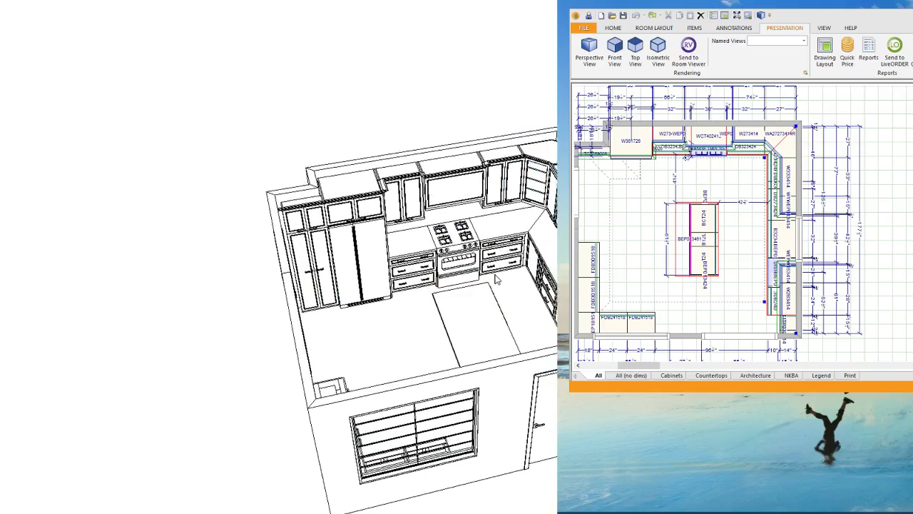
drag(497, 279, 537, 282)
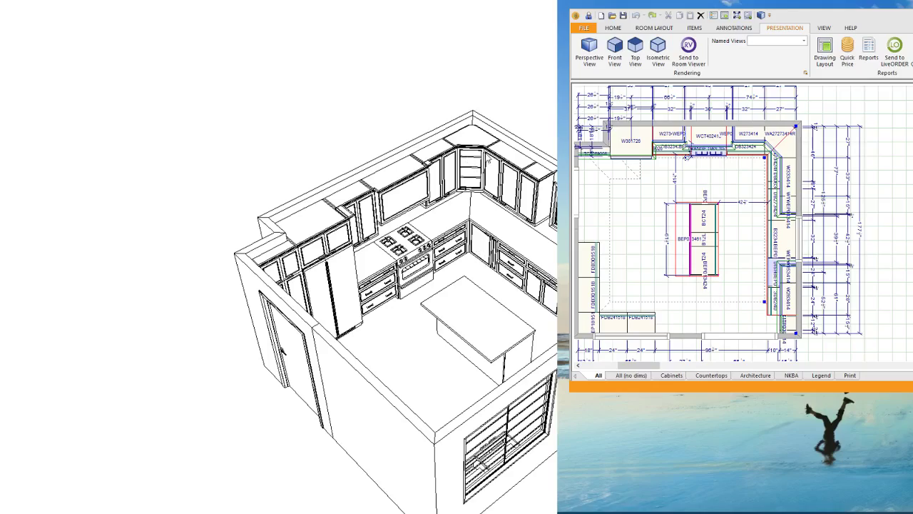
mouse_move(513, 211)
mouse_down()
mouse_move(540, 243)
mouse_move(556, 245)
mouse_up()
mouse_move(528, 300)
mouse_down()
mouse_move(558, 285)
mouse_move(552, 341)
mouse_move(369, 347)
mouse_up()
drag(542, 370, 467, 359)
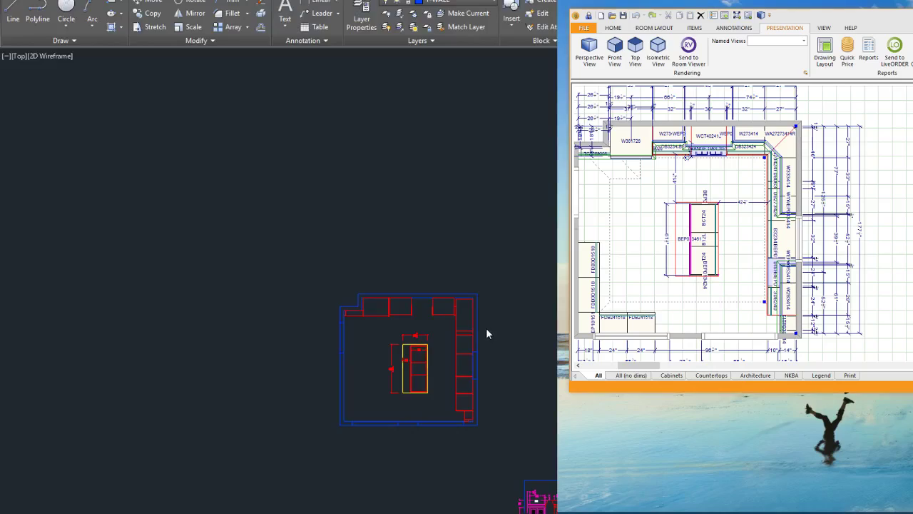
Step: Return to the AutoCAD plan and make 3-UPPERS (floor plan) the current layer
click(488, 327)
scroll(451, 332, up, 4)
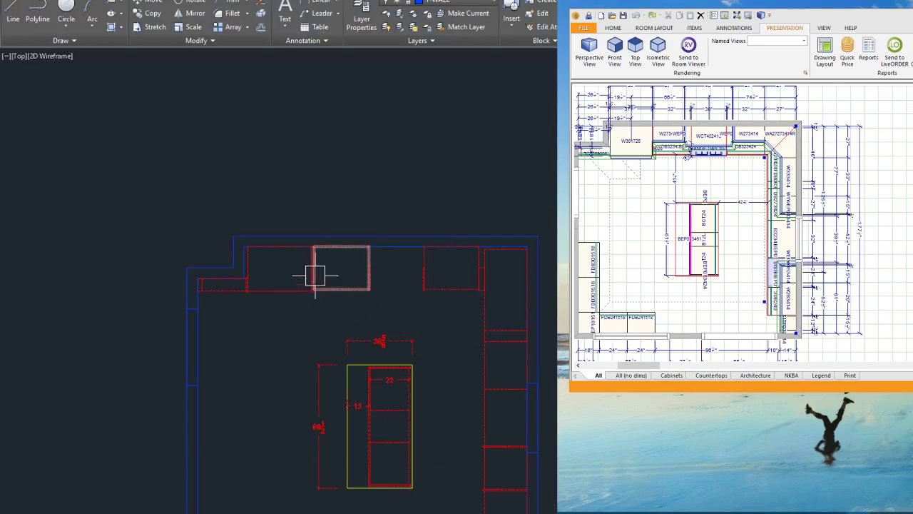
scroll(468, 257, down, 2)
scroll(361, 255, up, 4)
click(442, 3)
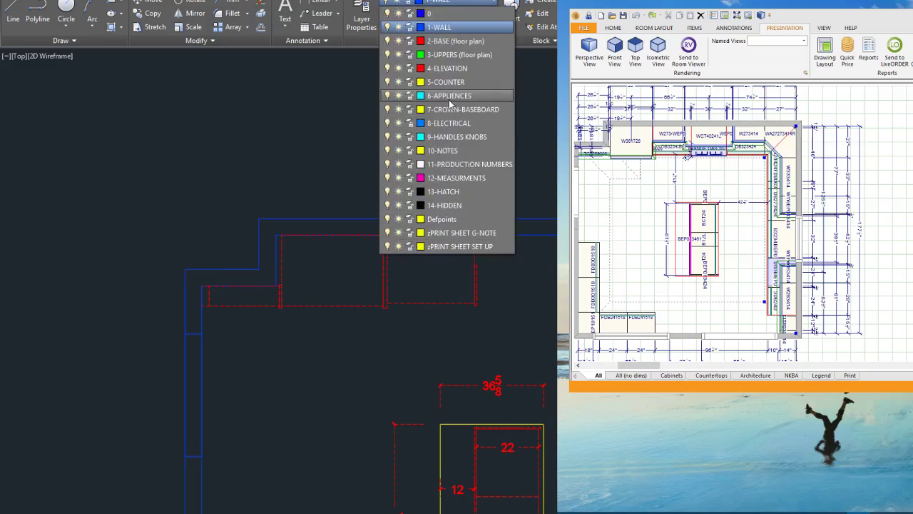
click(448, 54)
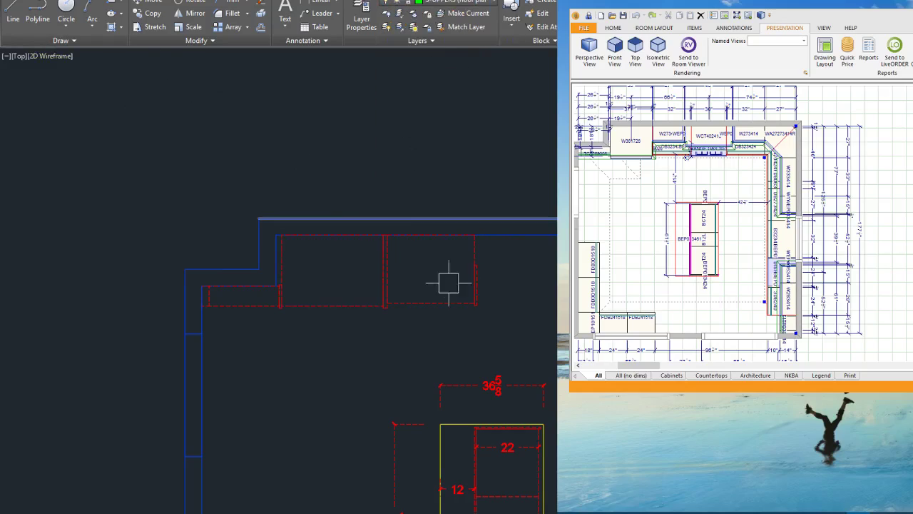
Step: Draw the rectangular upper cabinet on the top wall between the tall cabinet's side panel and the range opening
scroll(456, 286, up, 2)
scroll(350, 199, up, 2)
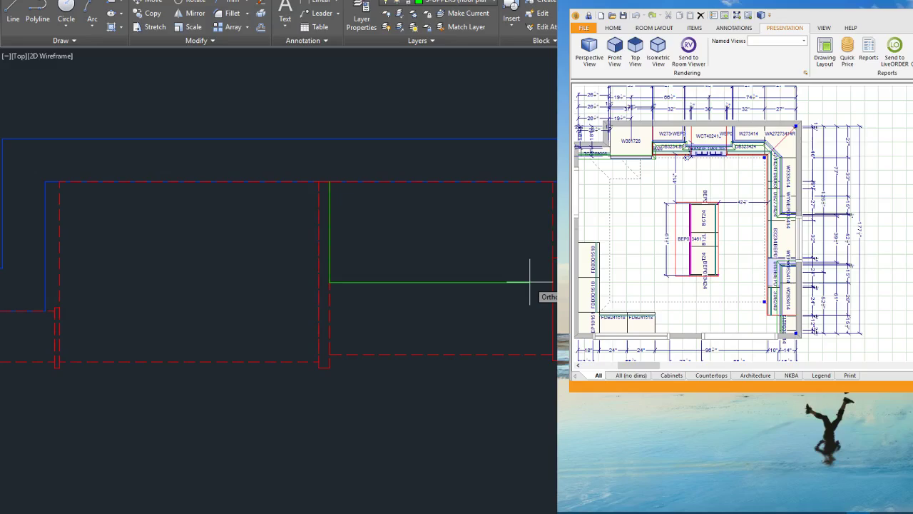
click(546, 181)
key(Escape)
scroll(536, 316, up, 4)
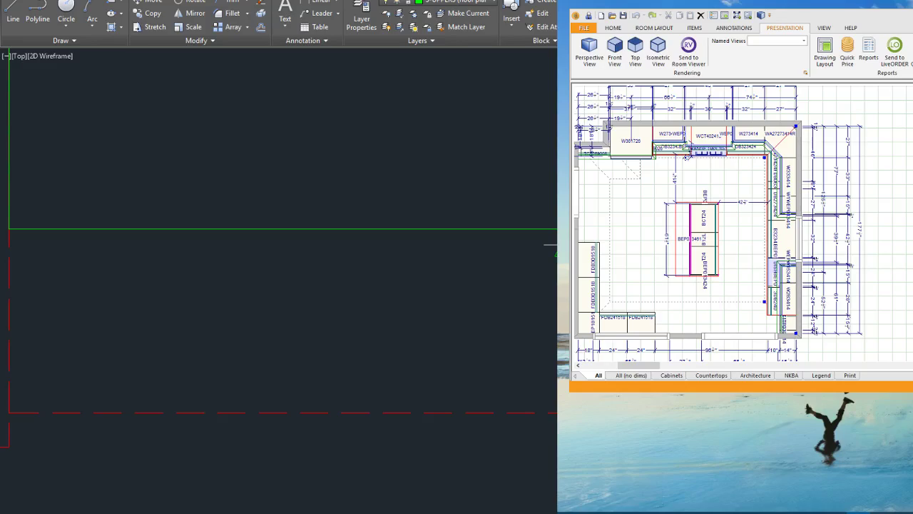
scroll(554, 351, down, 3)
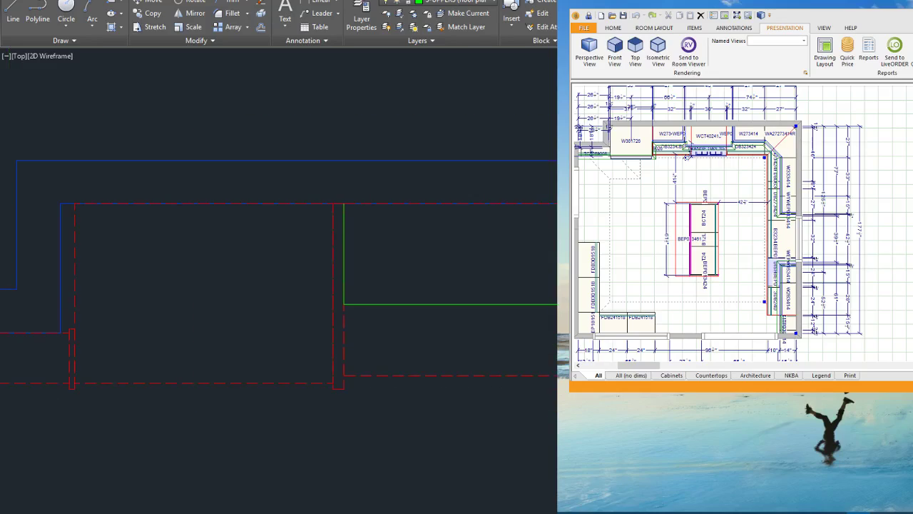
text(rec)
key(Return)
click(558, 304)
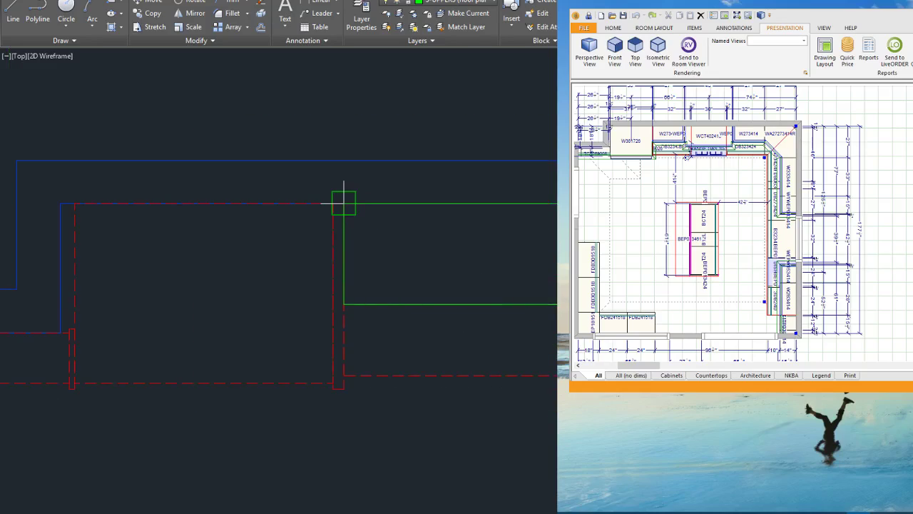
click(343, 203)
Step: Add the narrow end panel beside that upper cabinet and outline the cabinet over the range, 21 inches deep
scroll(360, 278, down, 2)
scroll(494, 284, up, 4)
key(Return)
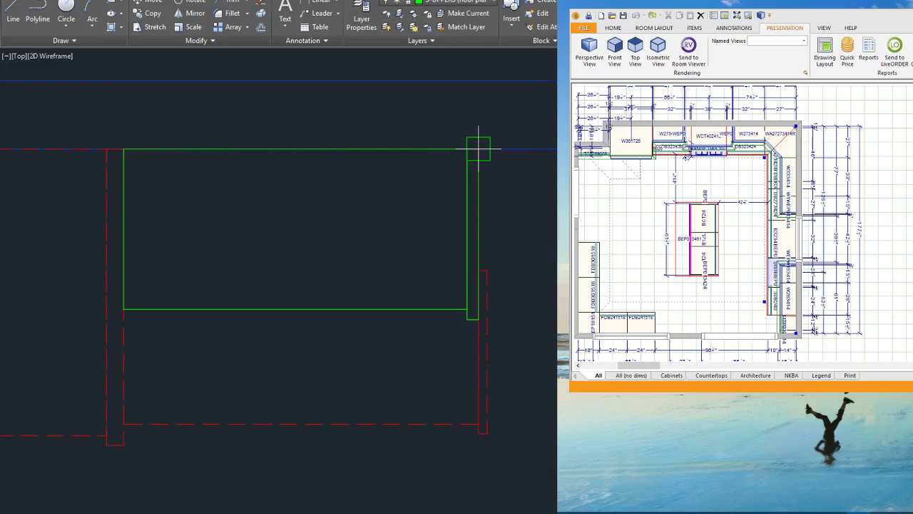
click(479, 148)
text(21)
key(Return)
scroll(438, 307, down, 2)
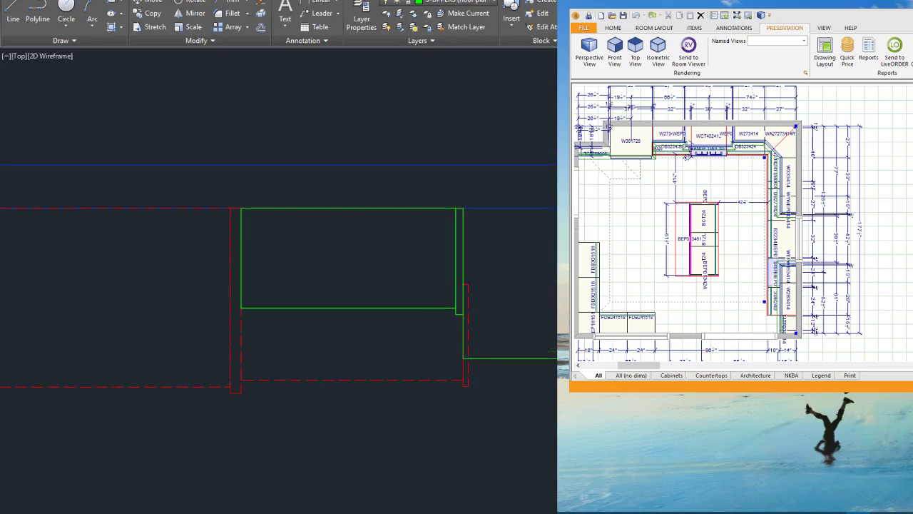
scroll(708, 361, up, 2)
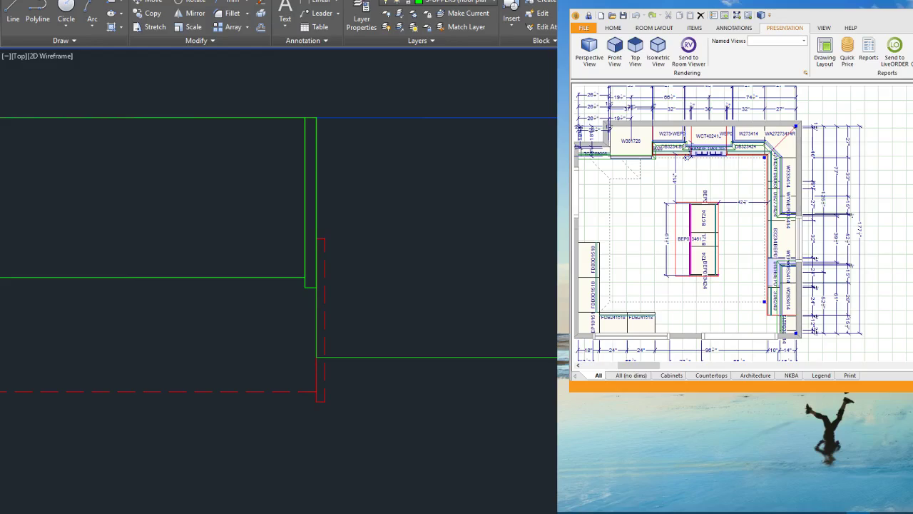
Step: Mirror the upper cabinet and its end panel about the centre of the over-range cabinet, keeping the originals
scroll(299, 284, up, 4)
click(306, 282)
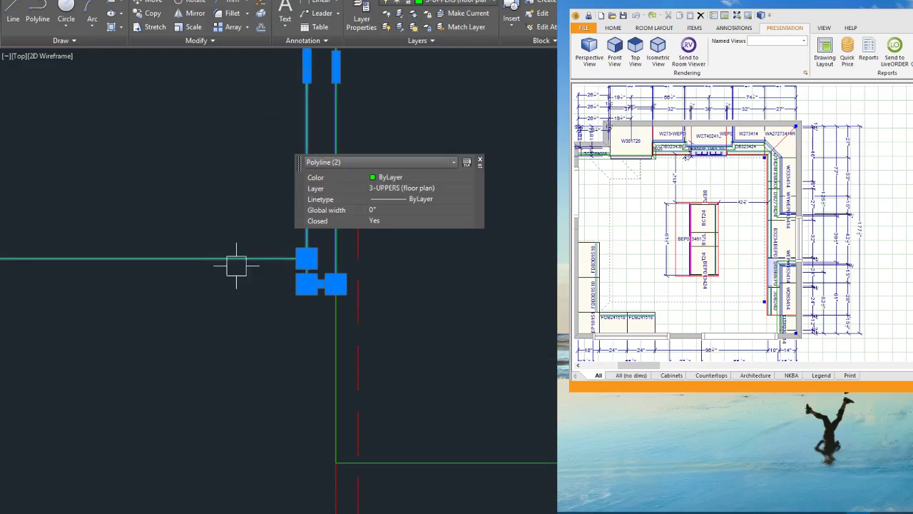
scroll(232, 272, down, 4)
click(195, 13)
scroll(315, 244, down, 2)
click(395, 314)
click(396, 424)
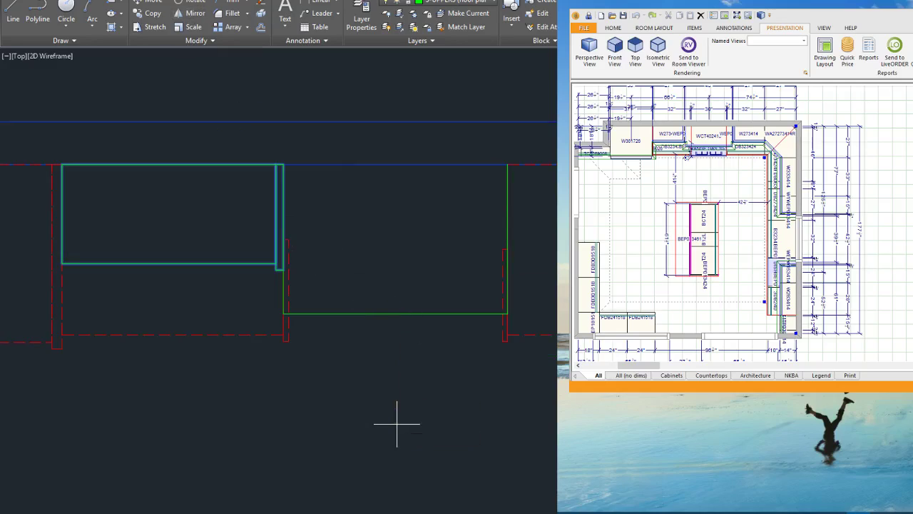
key(Return)
Step: Draw the corner upper cabinet's back edge along the top wall from the room's upper-right inside corner
scroll(390, 407, down, 4)
scroll(569, 325, up, 4)
scroll(587, 283, up, 2)
click(588, 276)
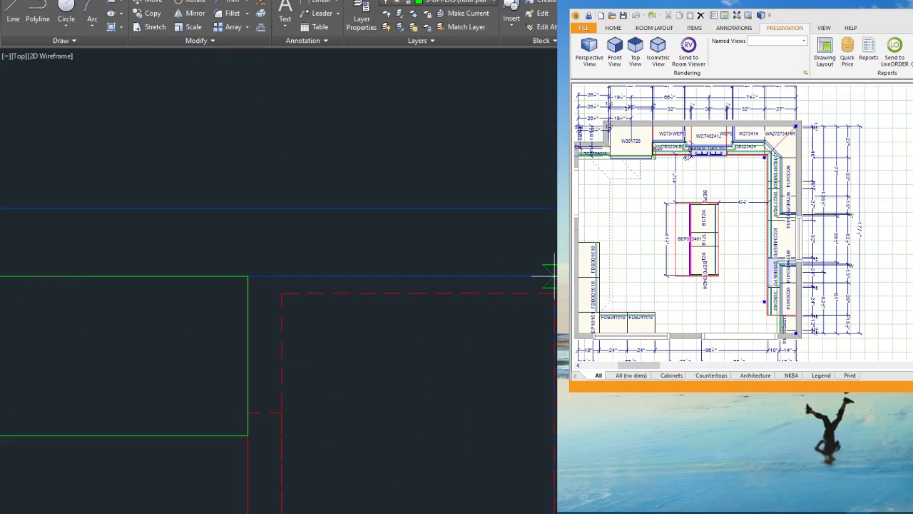
scroll(467, 269, down, 2)
scroll(351, 316, up, 4)
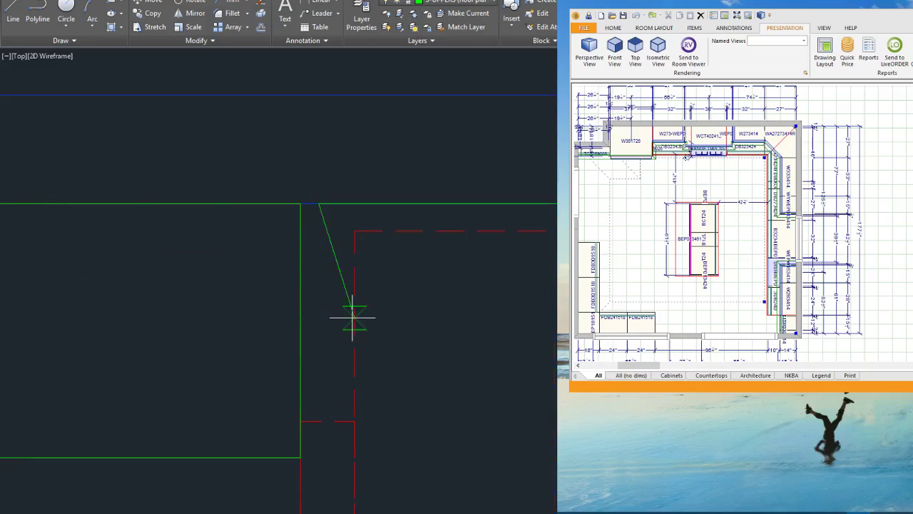
key(Escape)
Step: Stretch the corner cabinet's back edge along the top wall to meet the neighbouring upper cabinet's corner
scroll(327, 171, up, 2)
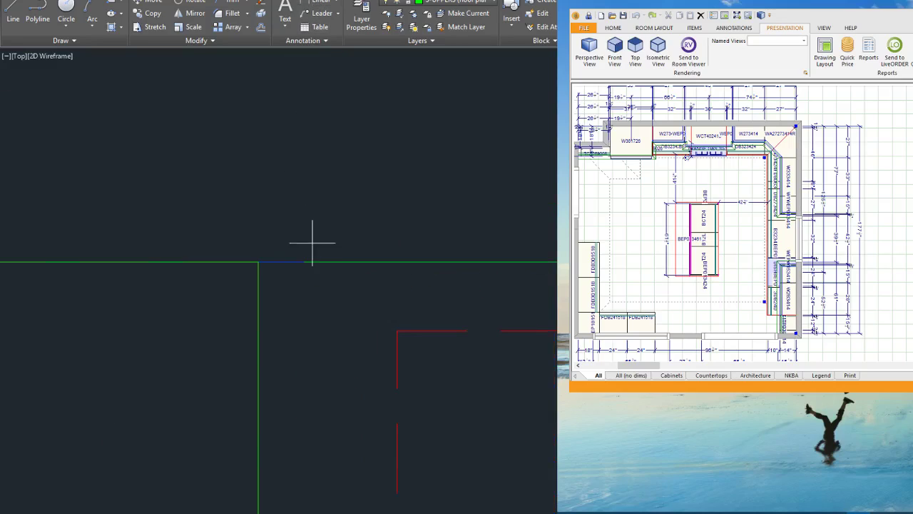
click(306, 260)
click(257, 262)
scroll(357, 234, down, 2)
key(Escape)
click(371, 247)
click(342, 246)
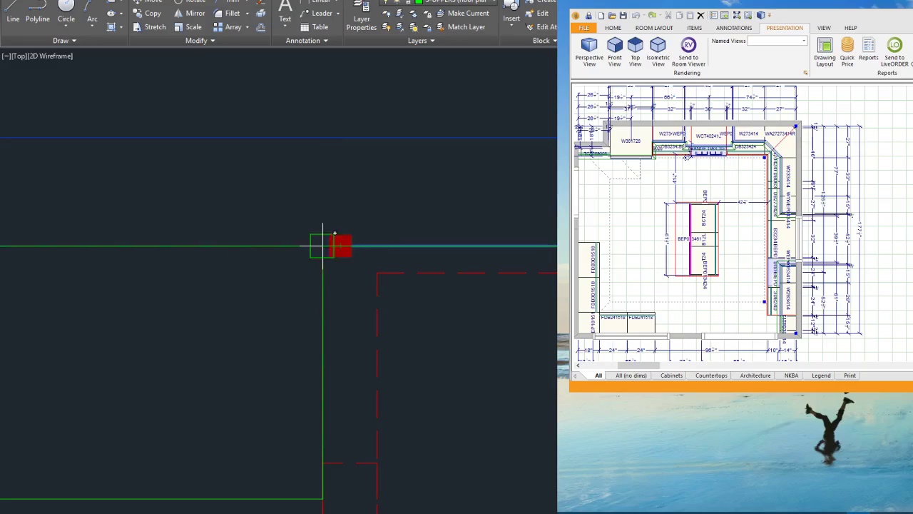
click(308, 245)
click(308, 246)
key(Escape)
key(Escape)
scroll(355, 226, down, 3)
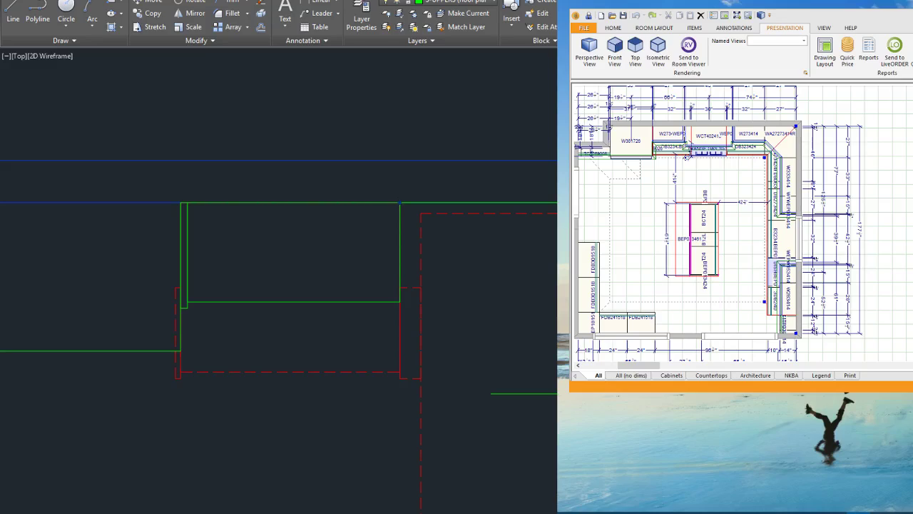
Step: Draw the diagonal front of the corner upper cabinet and close its outline against the neighbouring upper
click(493, 395)
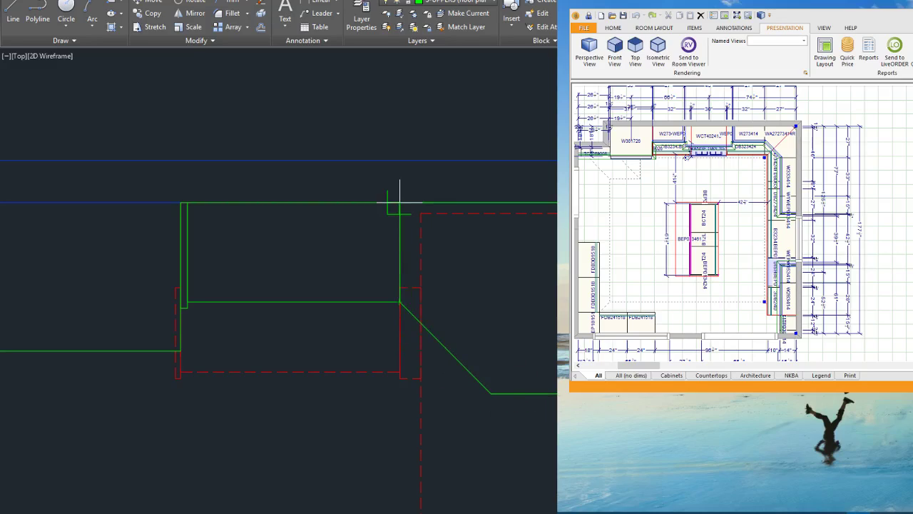
scroll(453, 205, down, 1)
scroll(442, 208, down, 2)
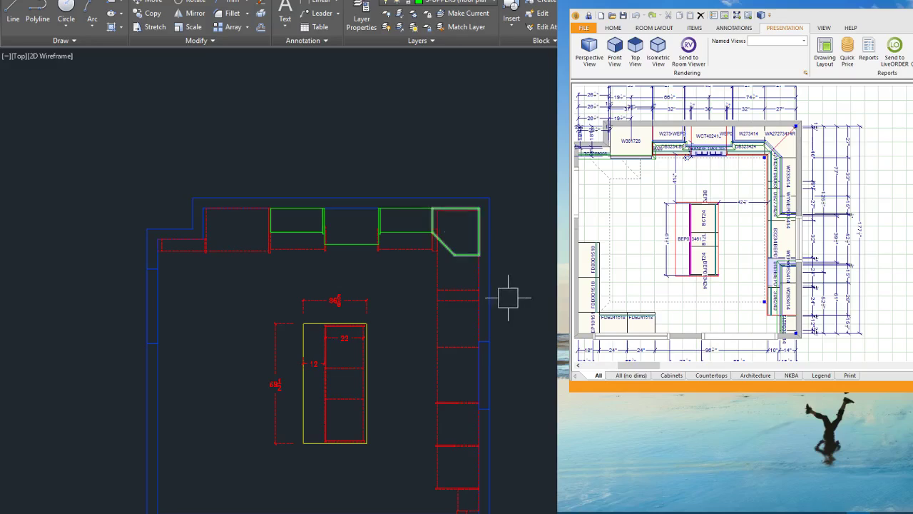
scroll(507, 299, up, 1)
Step: Following the reference's right wall, draw the W333414 upper cabinet below the corner unit and the smaller upper directly beneath it
click(865, 190)
scroll(797, 176, up, 6)
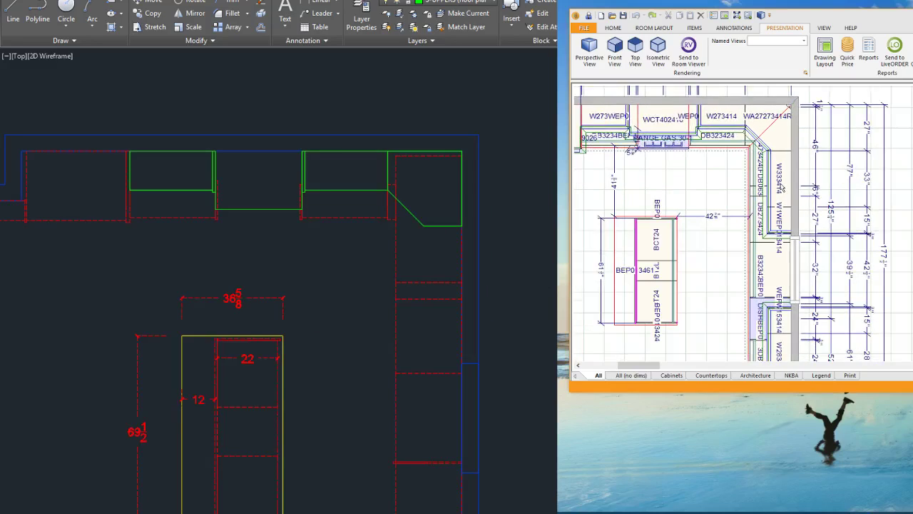
scroll(783, 180, up, 1)
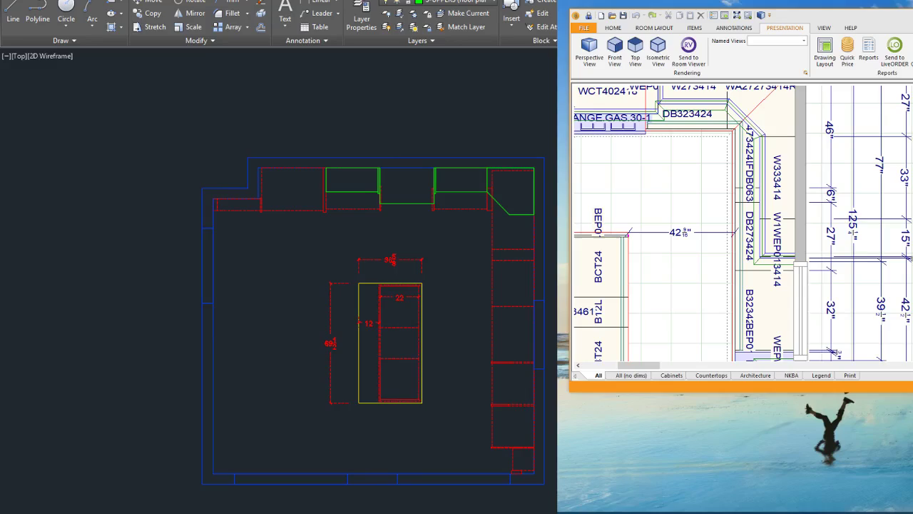
scroll(540, 214, up, 4)
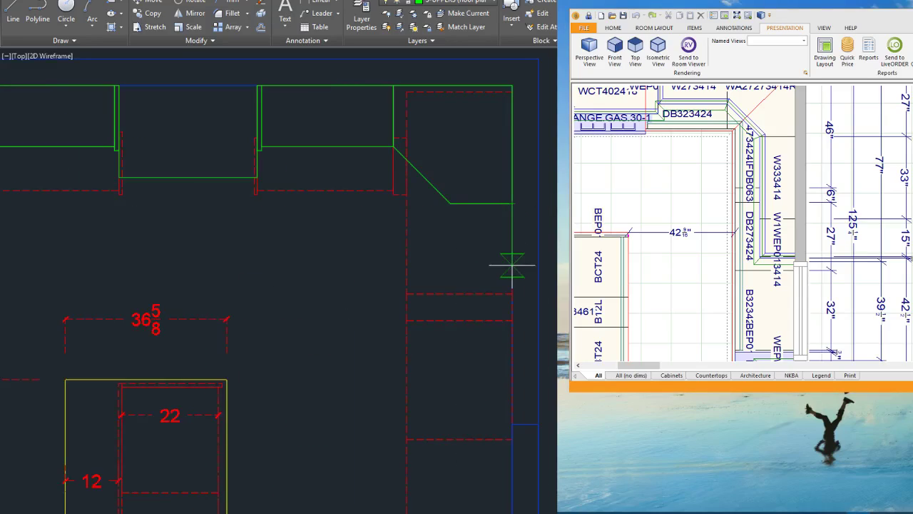
key(Escape)
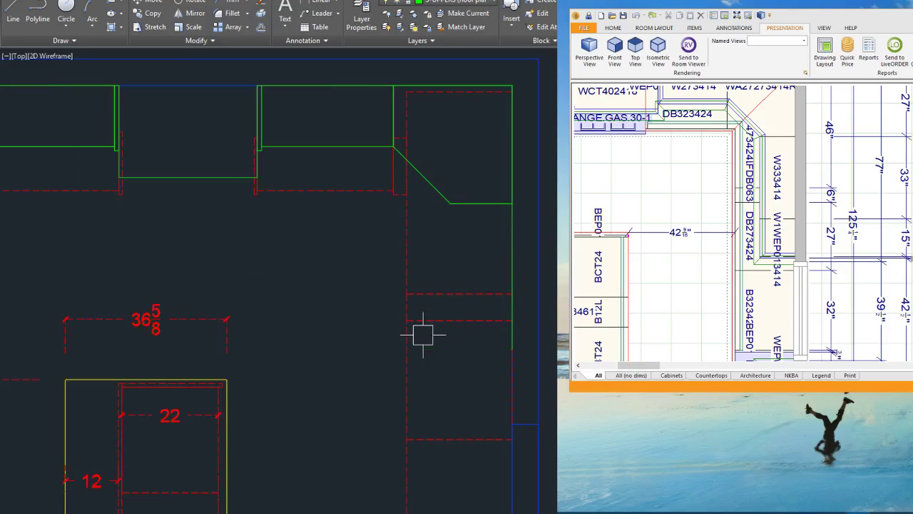
click(509, 349)
click(450, 202)
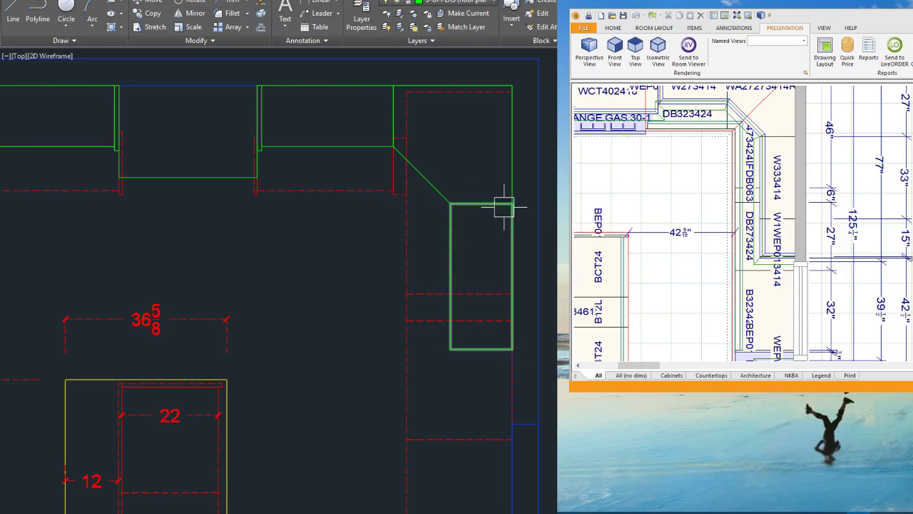
scroll(504, 206, down, 2)
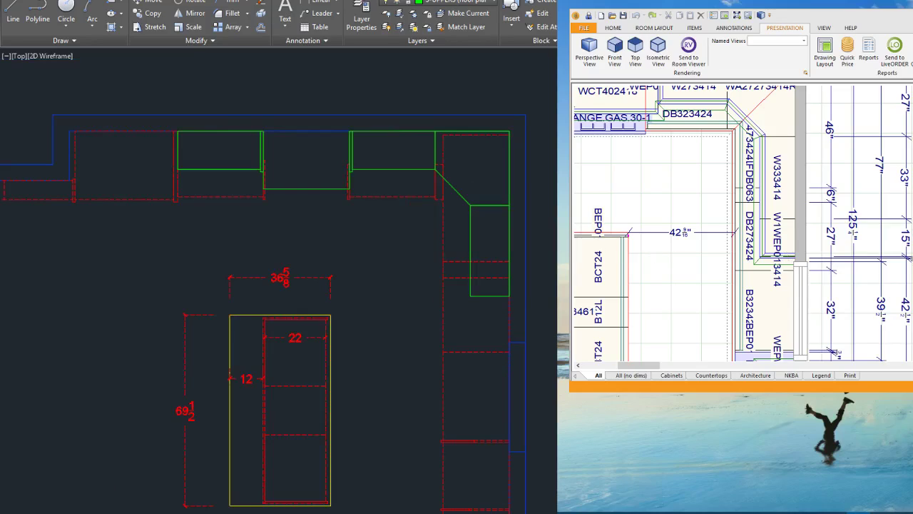
scroll(465, 320, up, 4)
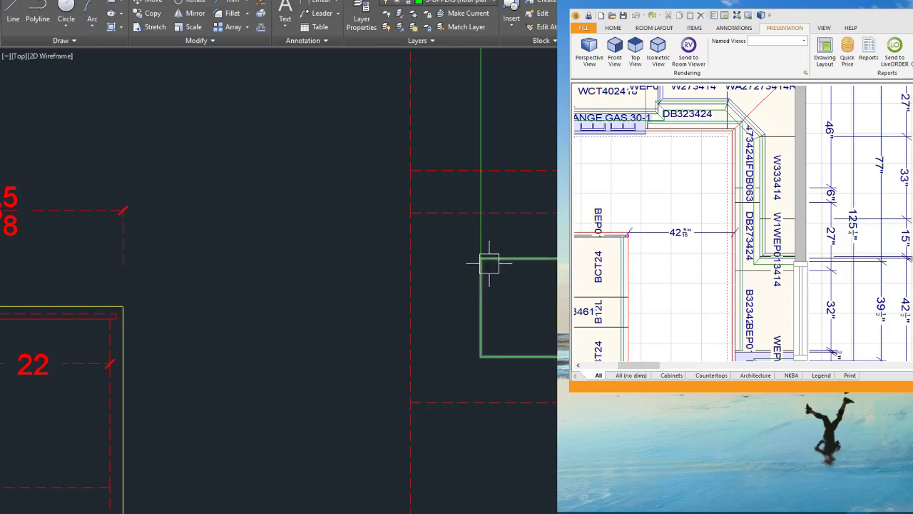
Step: Draw a thin end panel along the bottom edge of the small upper cabinet on the right wall, projecting past its front
scroll(516, 363, up, 4)
click(453, 327)
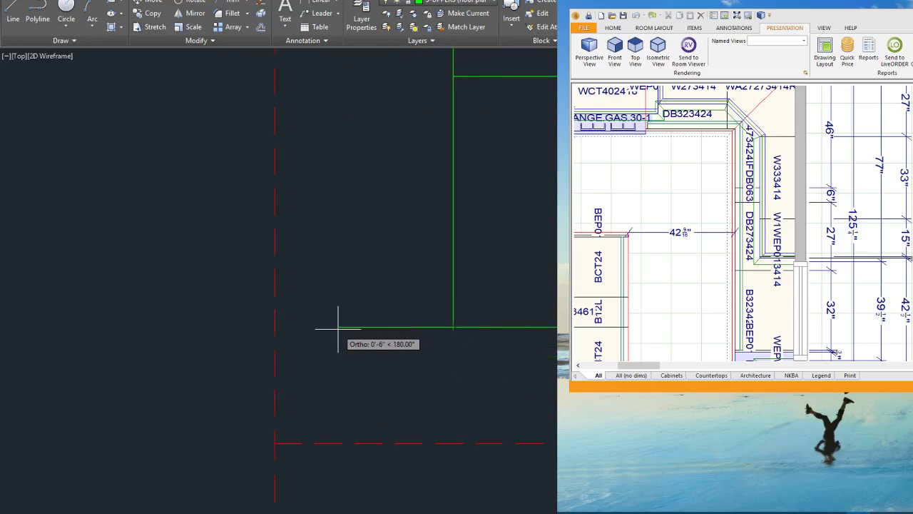
key(Return)
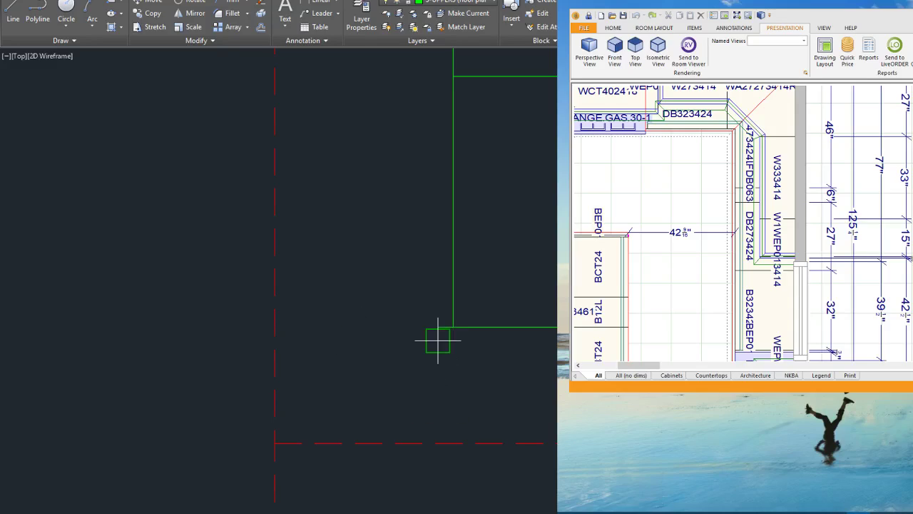
Step: Mirror the small upper cabinet and its end panel across the midpoint of the right wall's window, keeping the originals
click(493, 271)
click(434, 251)
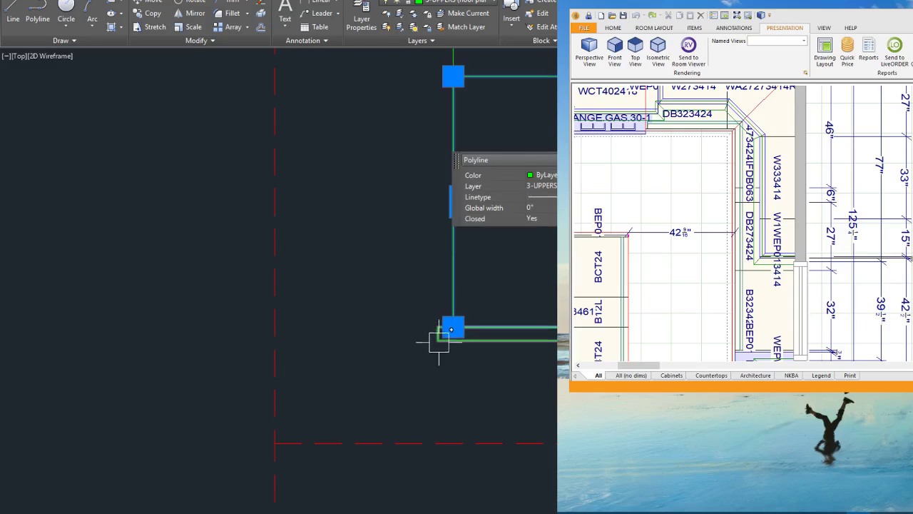
click(438, 343)
click(189, 14)
scroll(379, 87, down, 4)
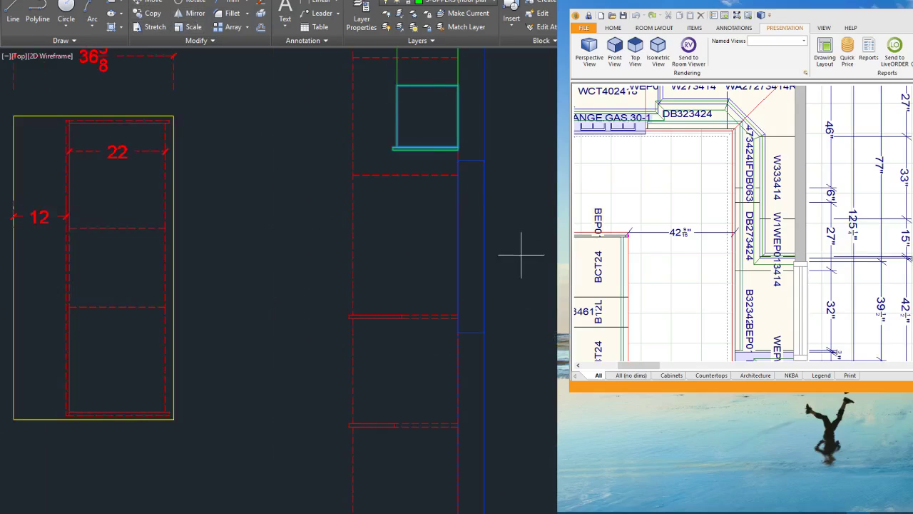
click(484, 247)
click(574, 252)
key(Return)
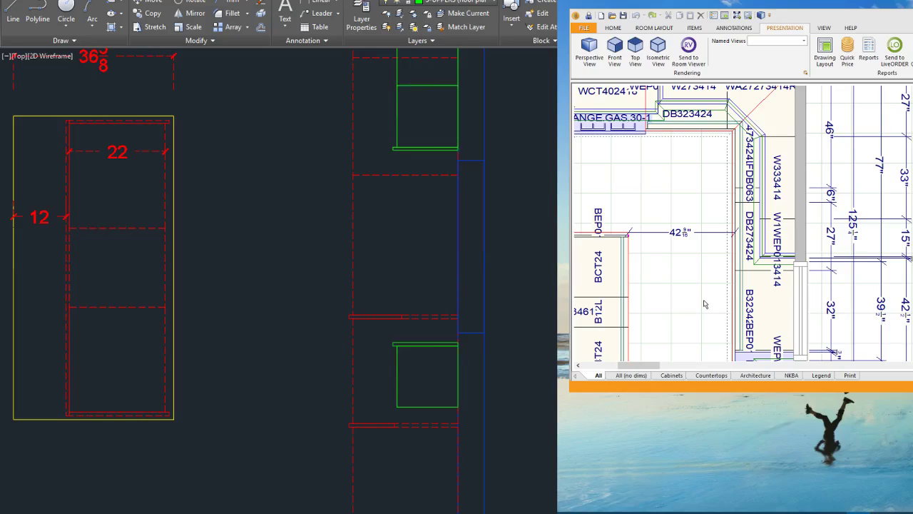
Step: Following the reference's right wall, draw the W283414 upper cabinet directly below the mirrored small upper
click(904, 246)
scroll(902, 250, down, 4)
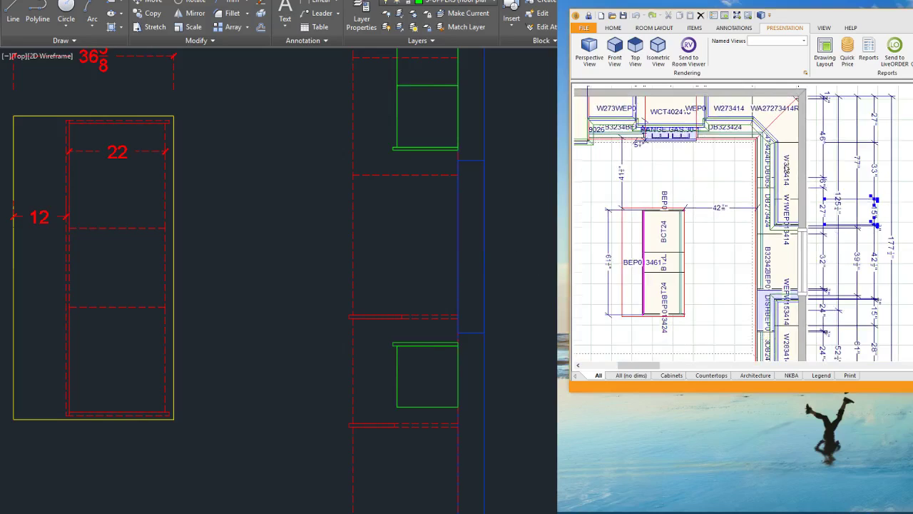
middle_drag(824, 354, 818, 332)
scroll(460, 323, down, 1)
scroll(405, 464, up, 3)
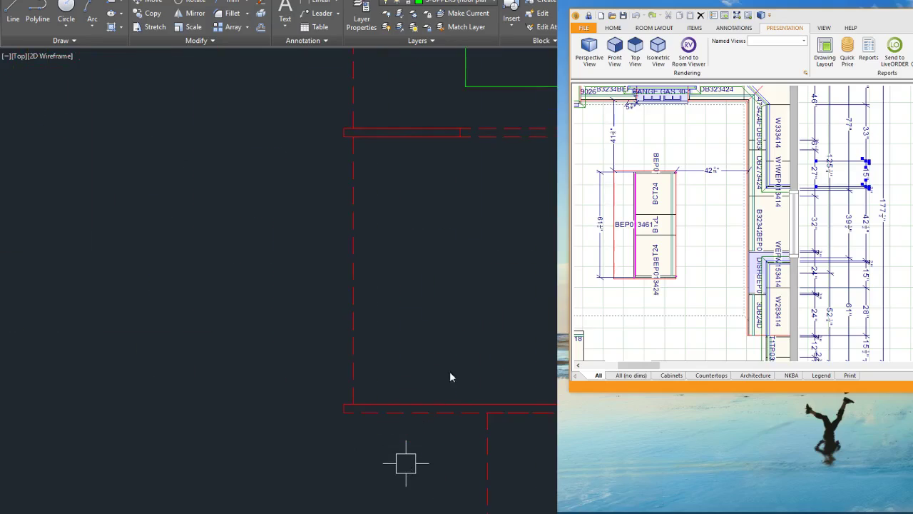
scroll(439, 373, down, 1)
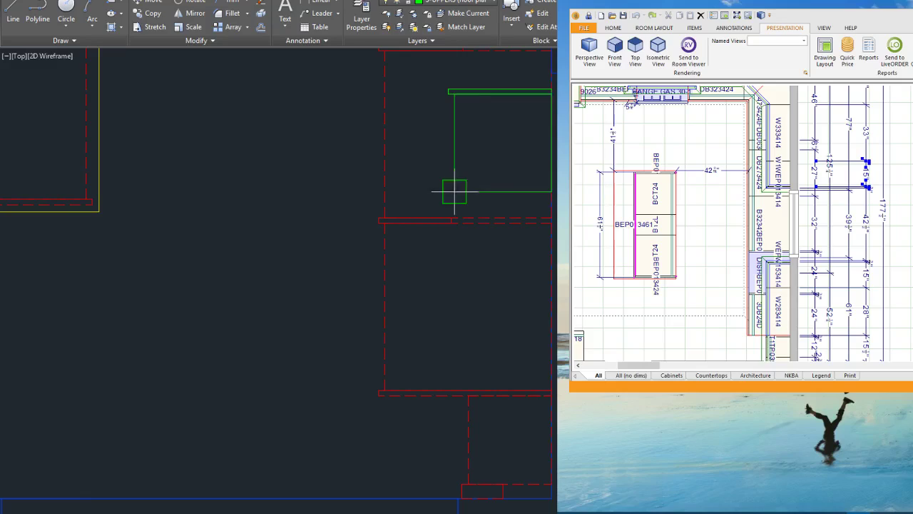
scroll(548, 371, up, 3)
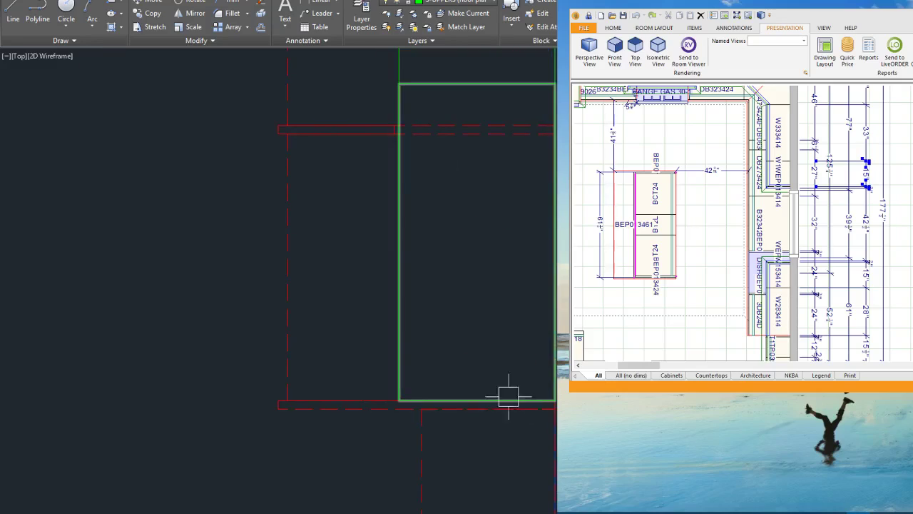
scroll(418, 400, up, 2)
scroll(440, 461, down, 3)
scroll(402, 231, up, 2)
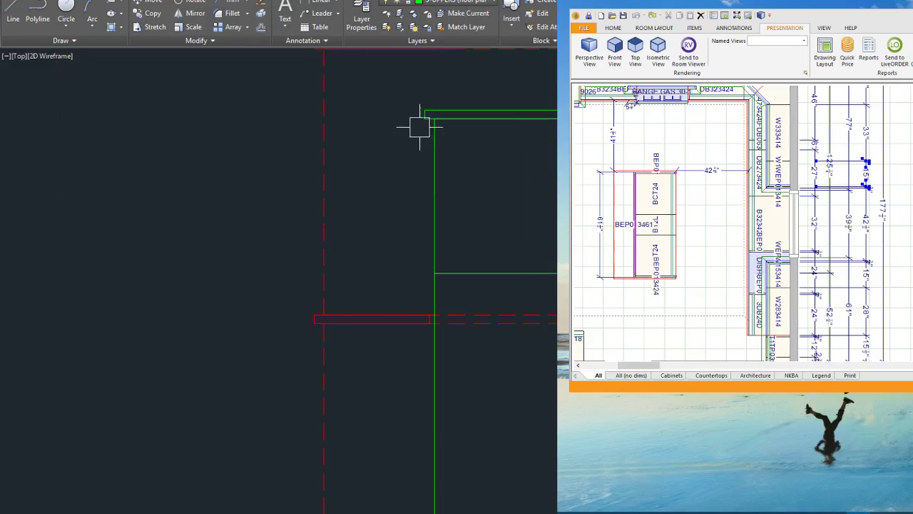
Step: Copy the thin end panel from above the mirrored upper to the bottom edge of the W283414 upper cabinet
click(423, 120)
click(152, 14)
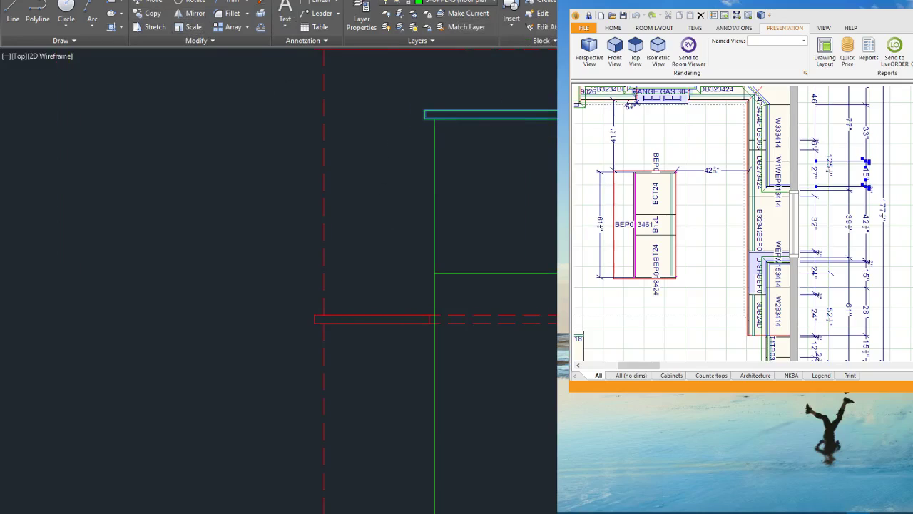
click(593, 110)
scroll(590, 108, down, 2)
scroll(591, 294, up, 2)
click(598, 315)
key(Escape)
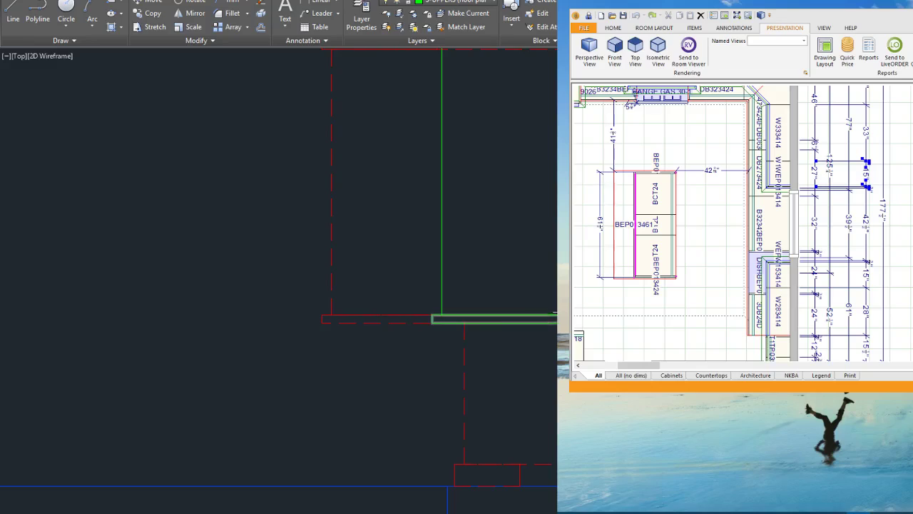
Step: Add a linear dimension below the bottom wall, from the opening's nearest edge to the right wall's inside face
scroll(422, 443, down, 3)
scroll(490, 428, up, 4)
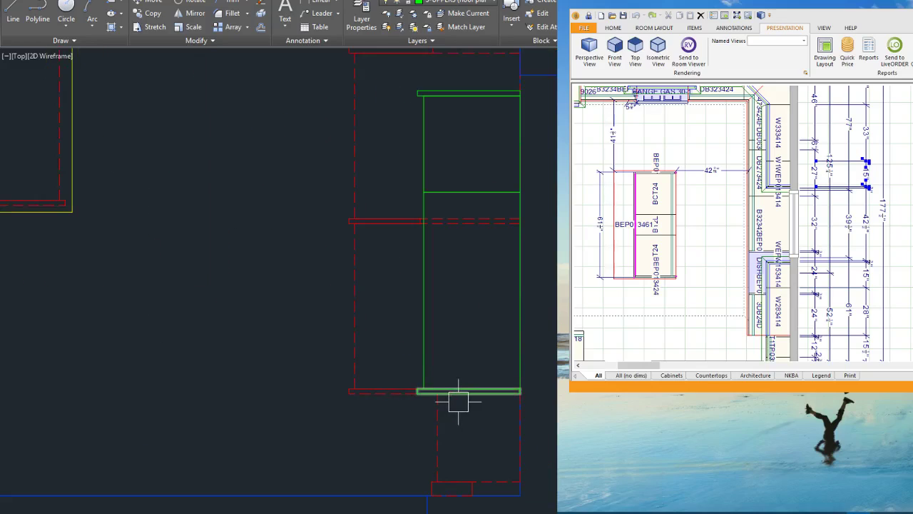
scroll(526, 402, down, 4)
scroll(492, 438, up, 2)
middle_drag(498, 438, 565, 434)
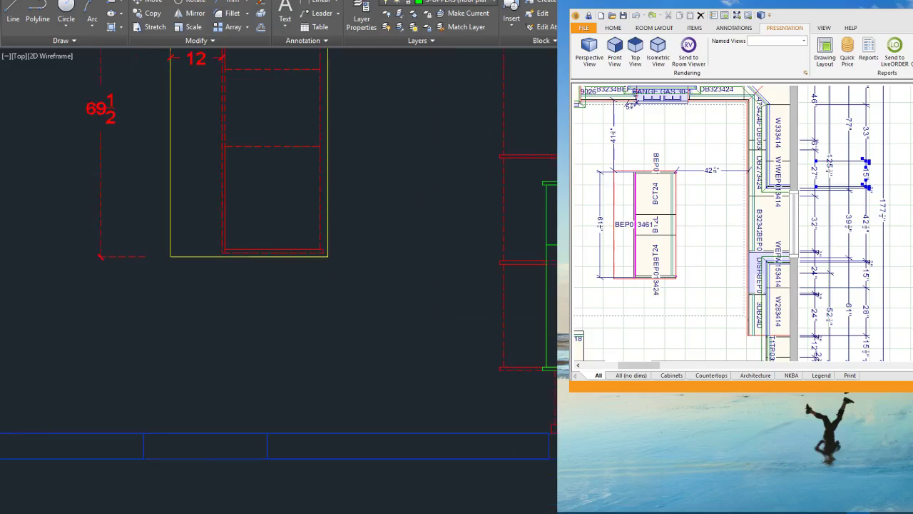
scroll(585, 446, down, 2)
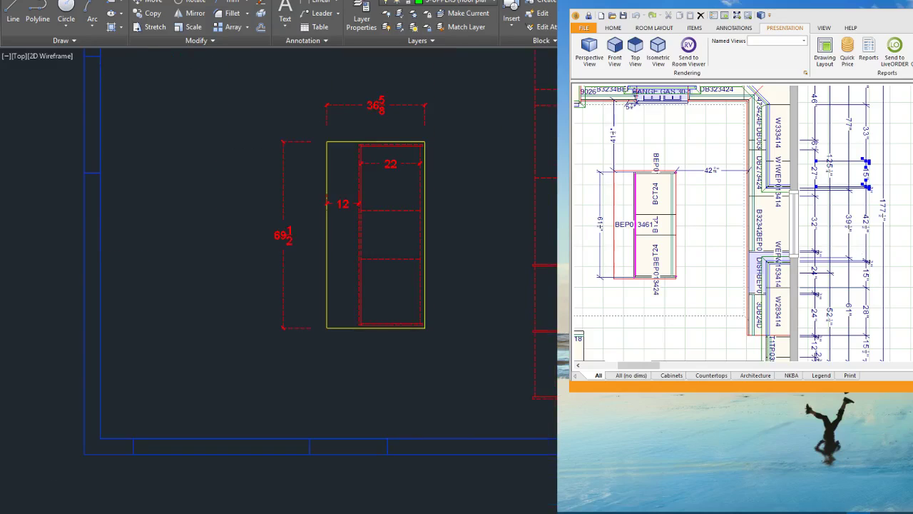
scroll(579, 511, up, 2)
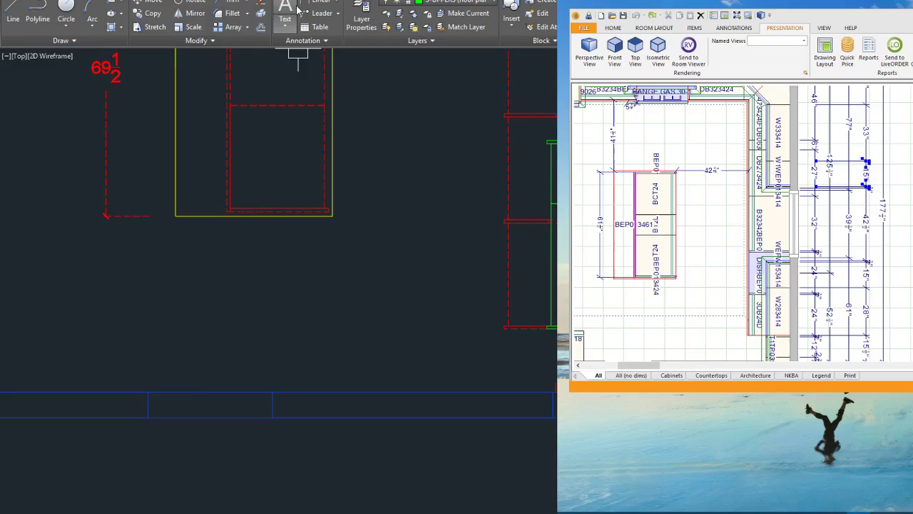
scroll(584, 405, up, 4)
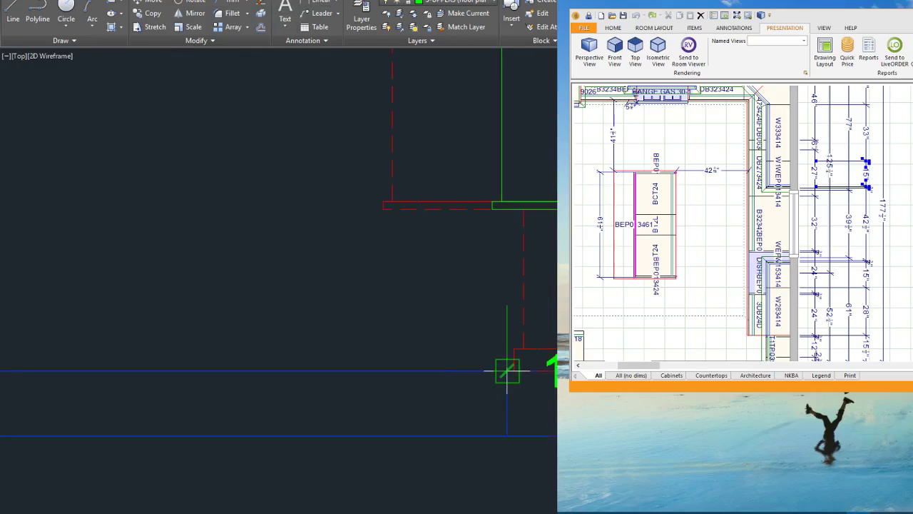
scroll(517, 380, down, 2)
click(540, 474)
Step: Stretch the bottom wall opening's edge away from the right wall so its distance to that wall is 15 1/2 inches
scroll(516, 387, up, 2)
scroll(510, 423, up, 2)
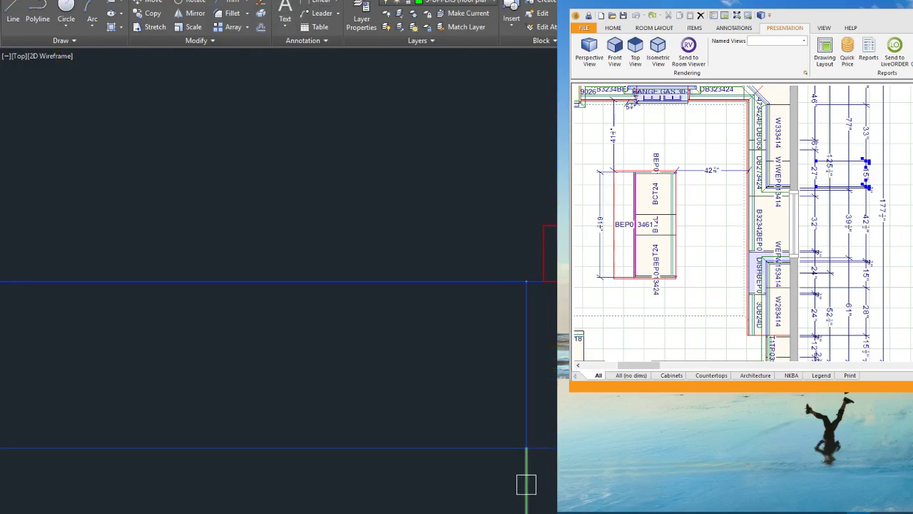
click(543, 489)
click(468, 268)
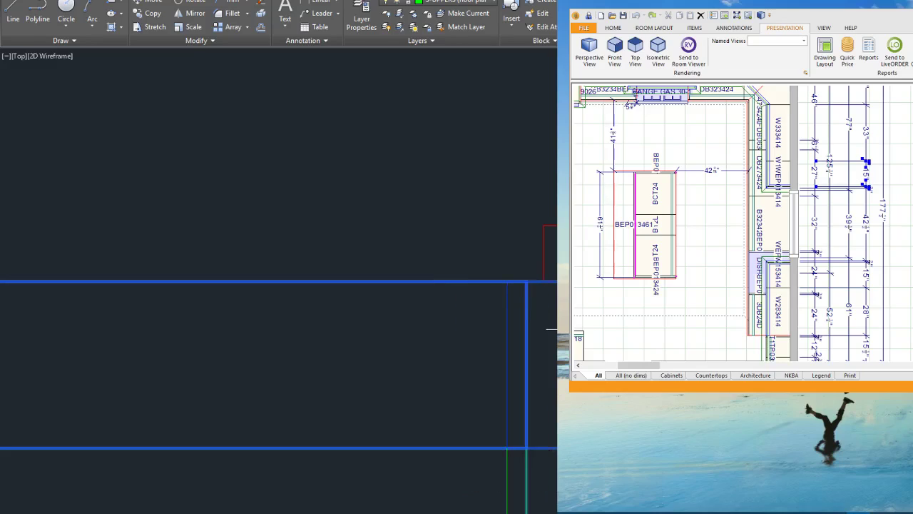
key(Return)
Step: Stretch the fronts of the shallow base cabinet and its corner piece out to line up with the W283414 upper's front
scroll(433, 331, down, 3)
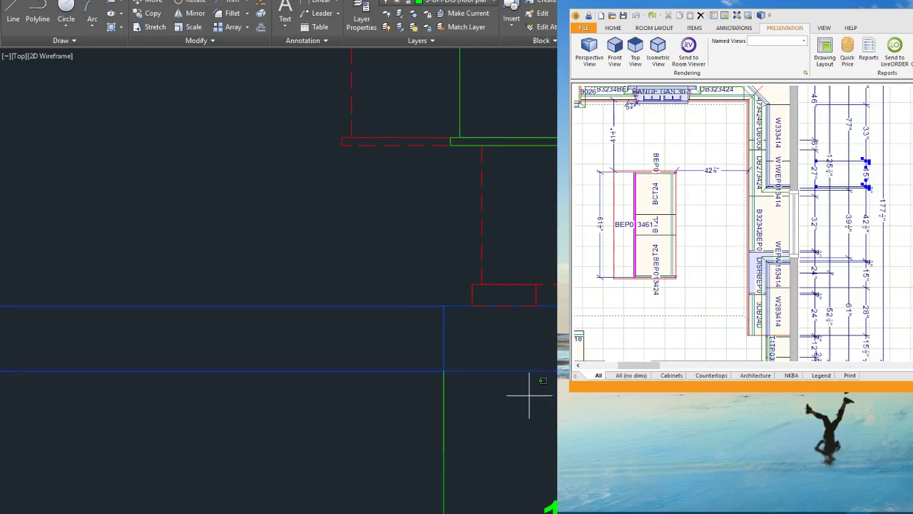
click(448, 117)
scroll(478, 134, up, 2)
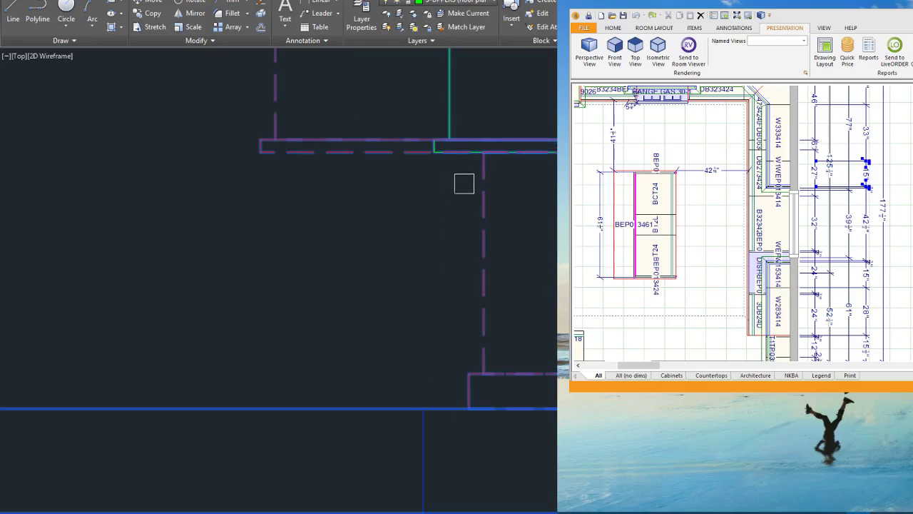
scroll(480, 140, up, 4)
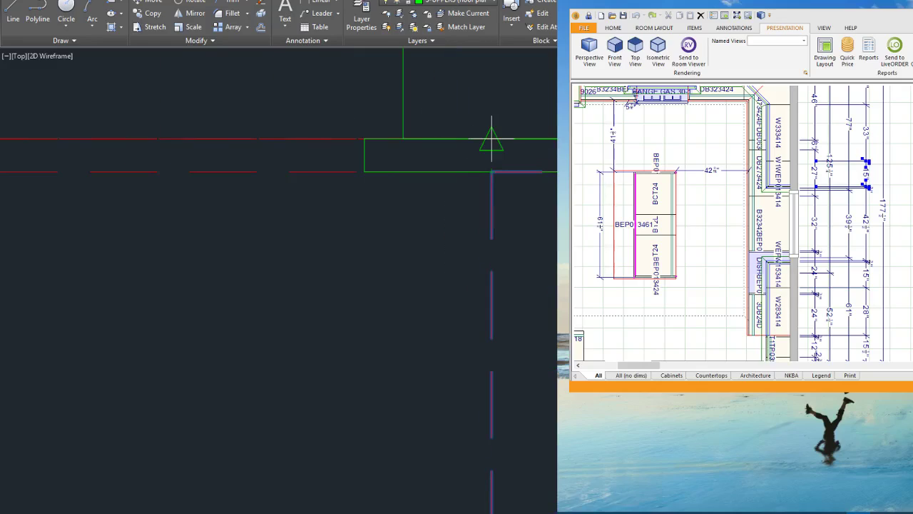
click(492, 138)
click(403, 138)
scroll(472, 138, down, 5)
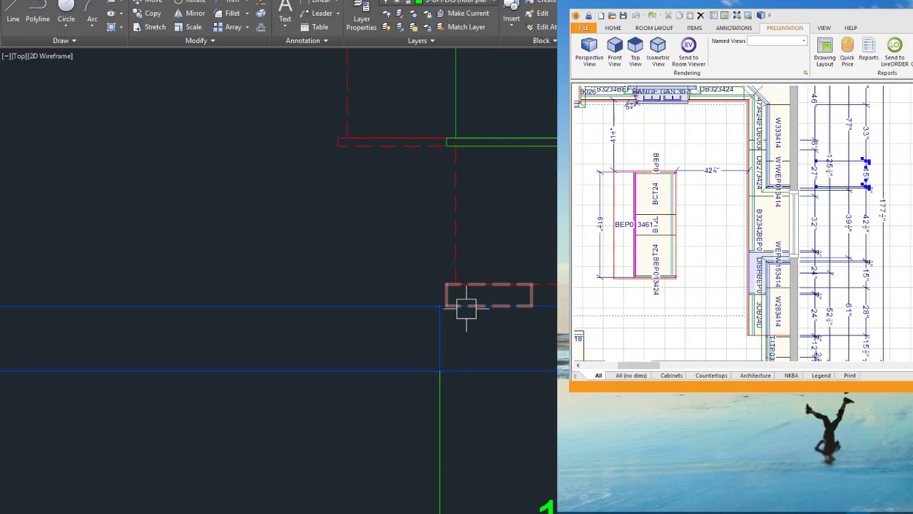
Step: Review the whole floor plan beside the reference and look over the elevation drawings placed near it
scroll(478, 363, down, 2)
scroll(507, 385, down, 3)
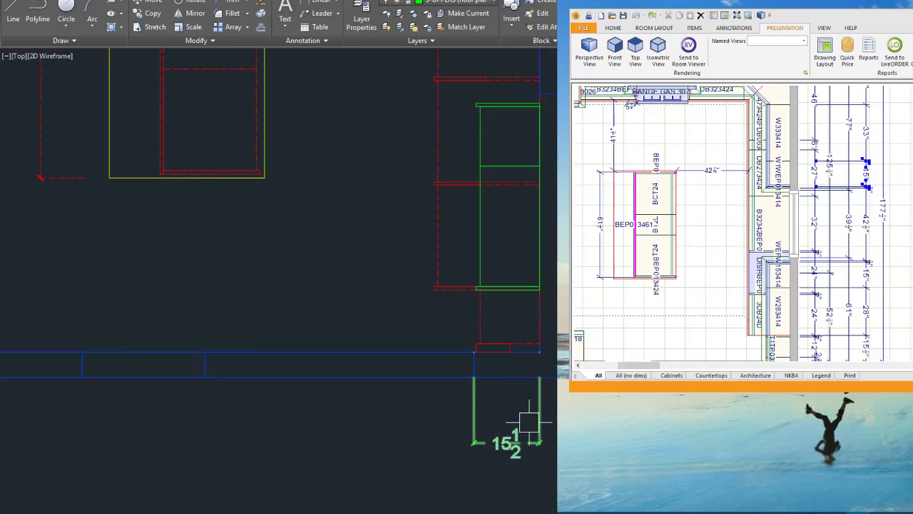
scroll(529, 423, down, 4)
scroll(524, 424, down, 1)
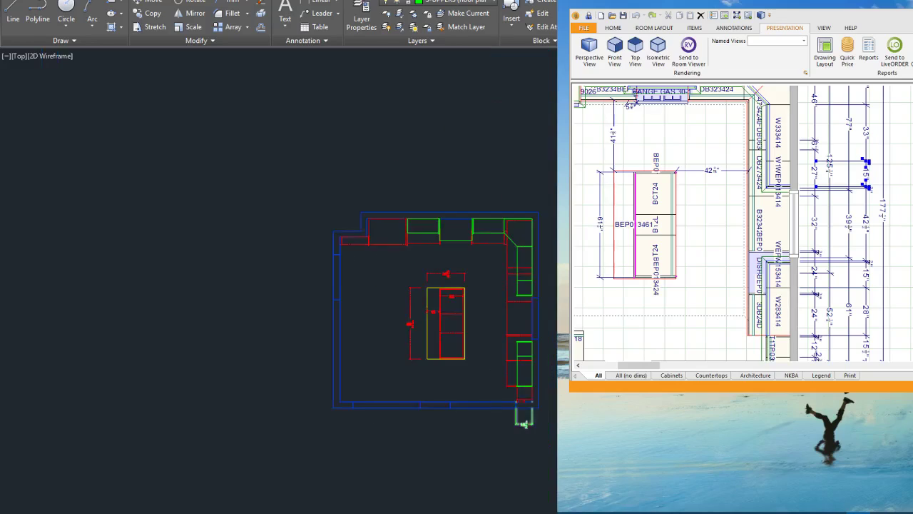
scroll(525, 423, down, 3)
scroll(492, 271, up, 6)
scroll(443, 250, down, 4)
scroll(482, 325, down, 3)
scroll(517, 414, up, 3)
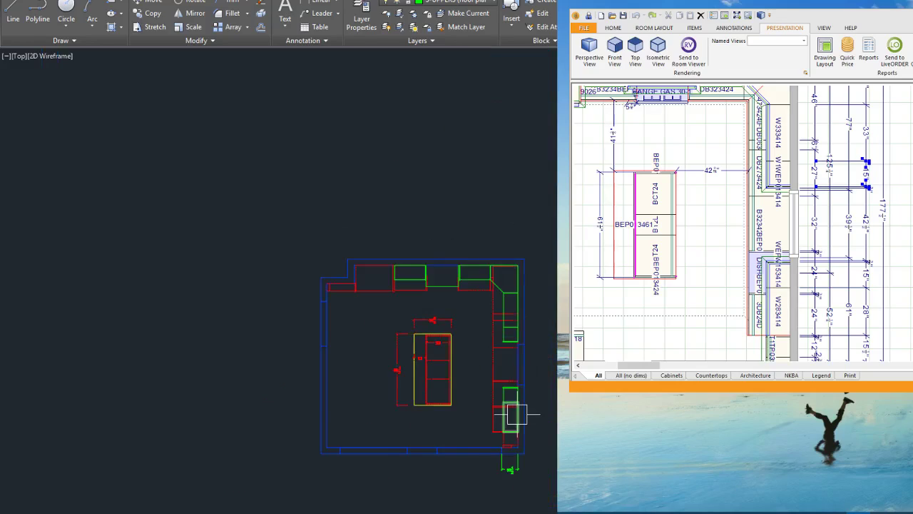
scroll(517, 413, up, 2)
scroll(457, 399, down, 2)
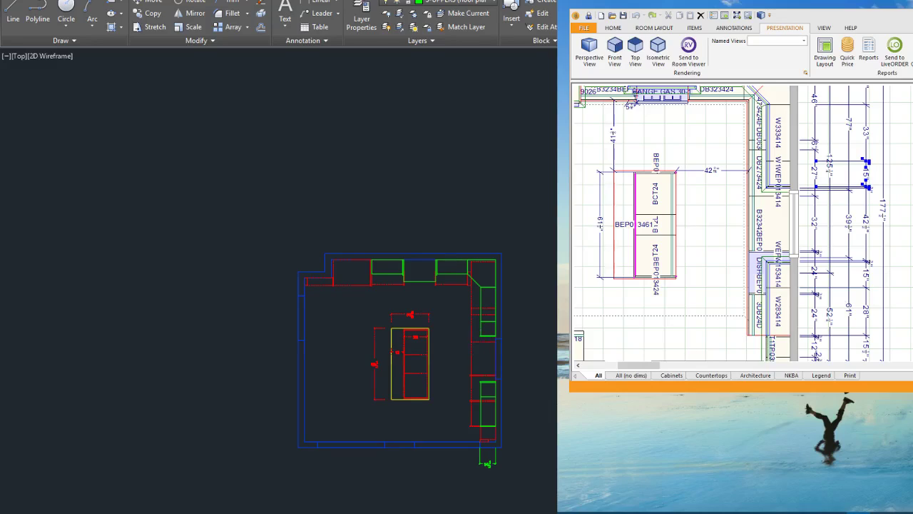
scroll(428, 207, down, 5)
scroll(250, 271, up, 5)
scroll(143, 136, down, 4)
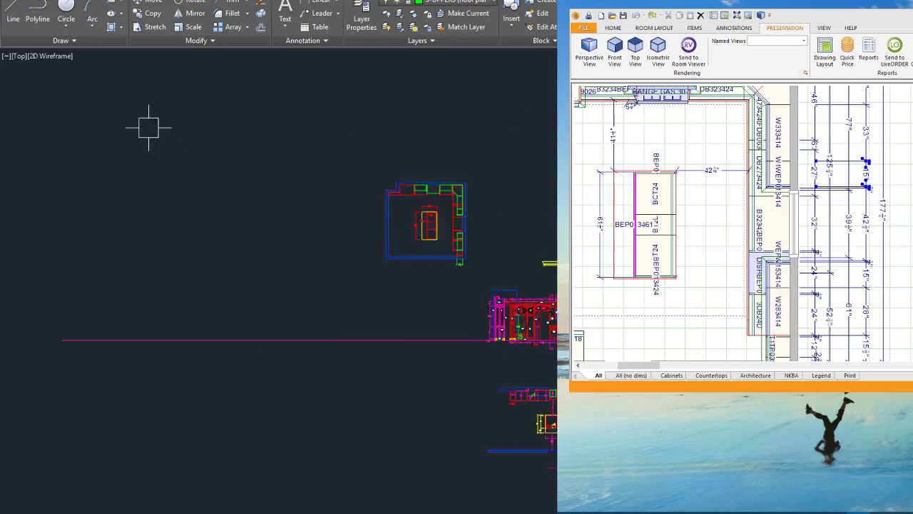
scroll(157, 133, up, 3)
scroll(187, 153, down, 3)
scroll(216, 164, up, 2)
scroll(514, 198, up, 3)
scroll(473, 193, down, 2)
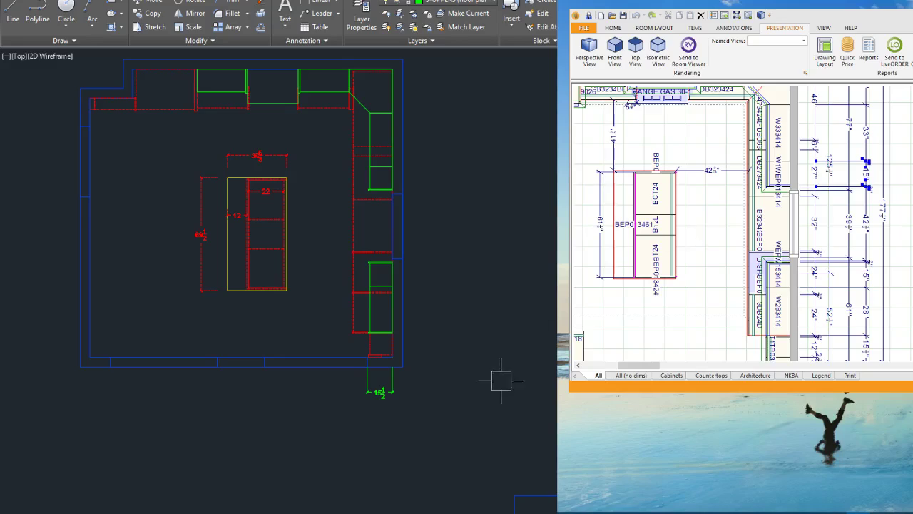
scroll(501, 381, down, 1)
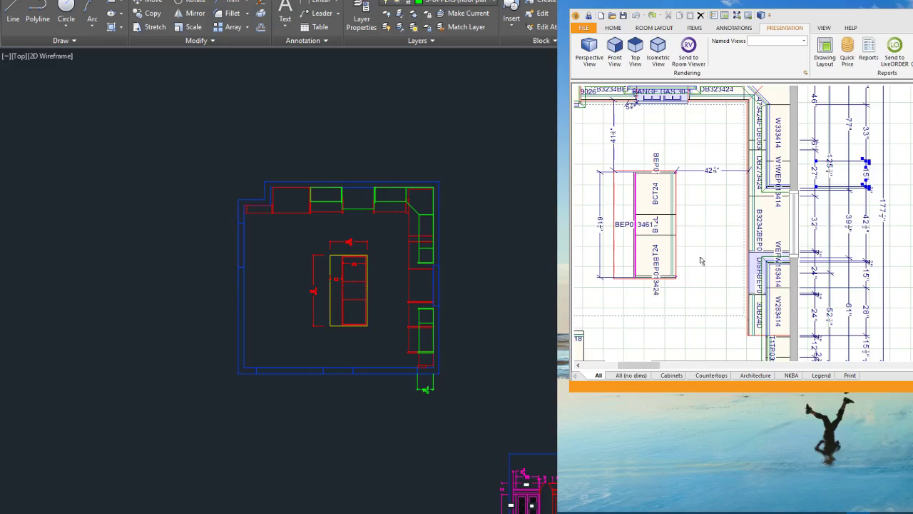
scroll(435, 302, up, 2)
scroll(384, 351, down, 4)
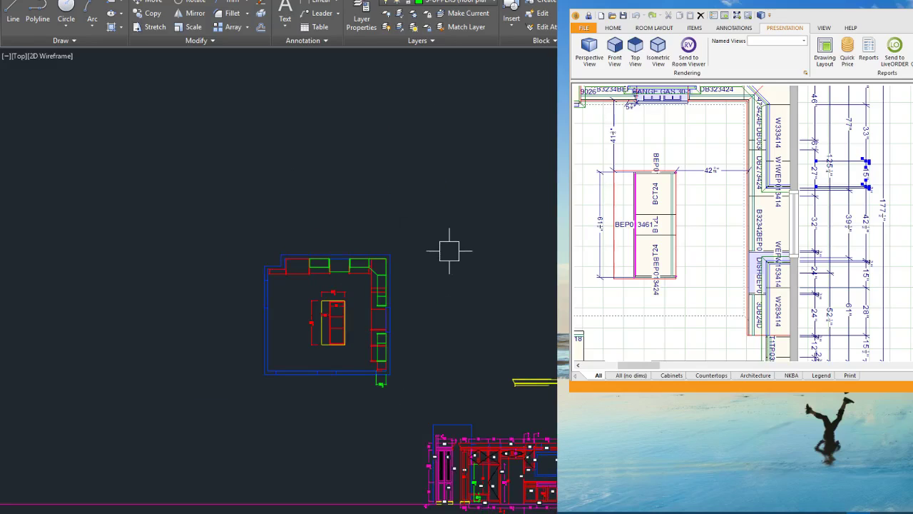
scroll(806, 513, up, 3)
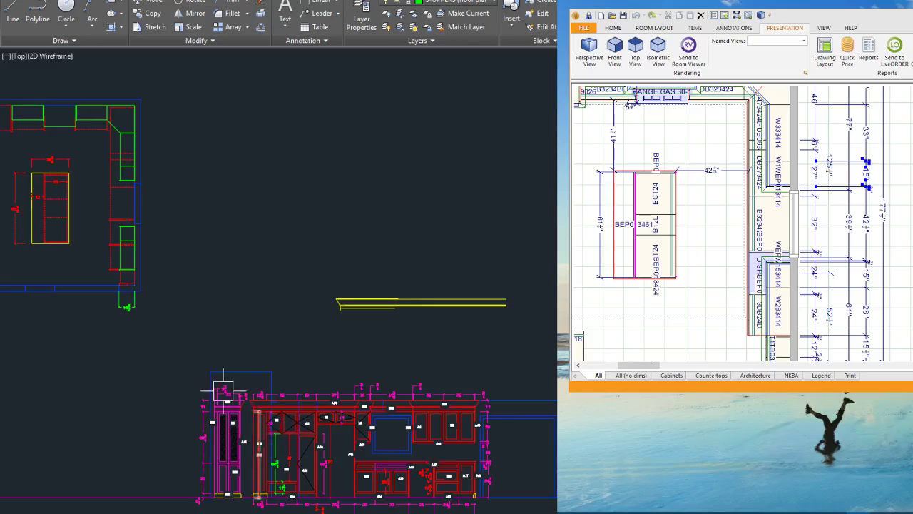
scroll(563, 405, down, 2)
scroll(353, 207, up, 1)
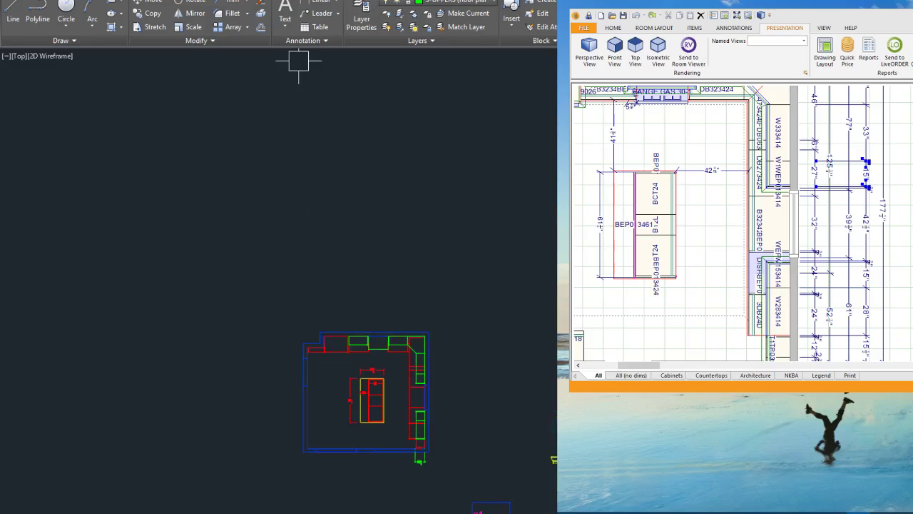
Step: Make the wall layer current and project a vertical construction line through the inside face of the plan's left wall
click(459, 3)
click(452, 28)
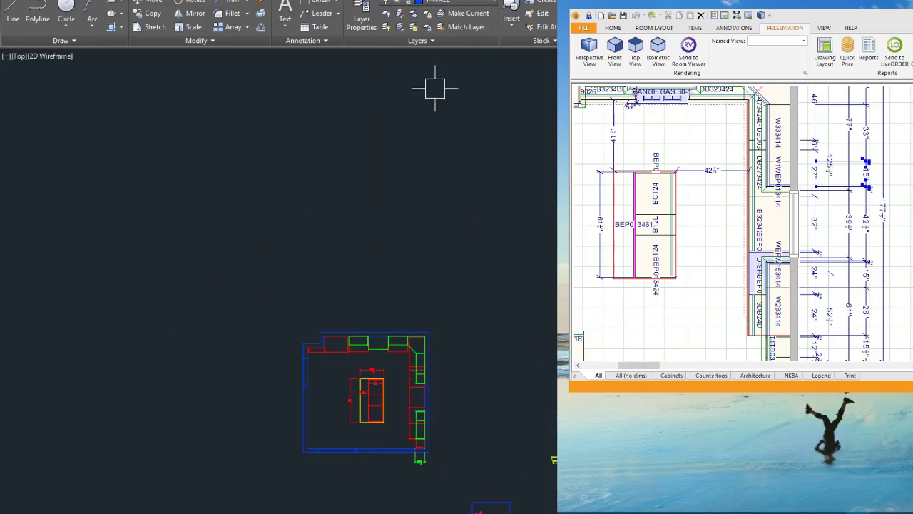
click(60, 41)
text(v)
key(Return)
scroll(321, 336, up, 2)
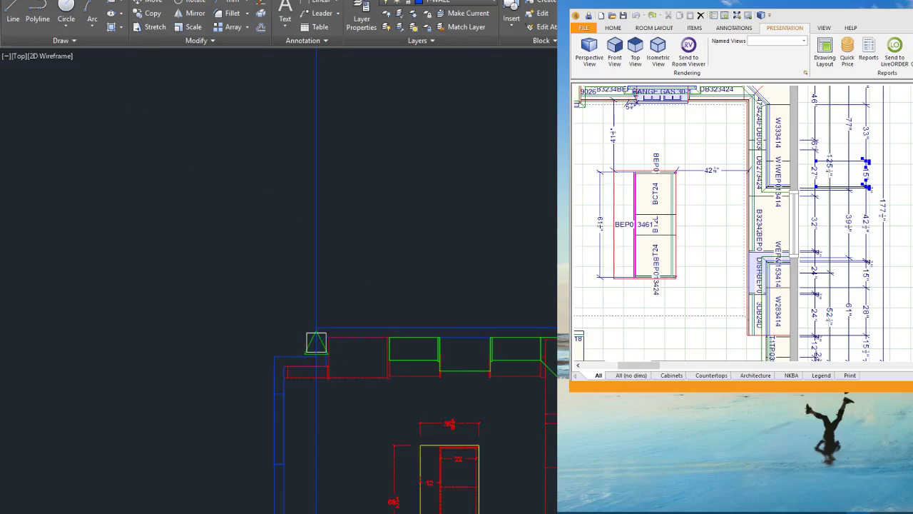
scroll(284, 408, up, 2)
click(287, 409)
scroll(275, 392, down, 1)
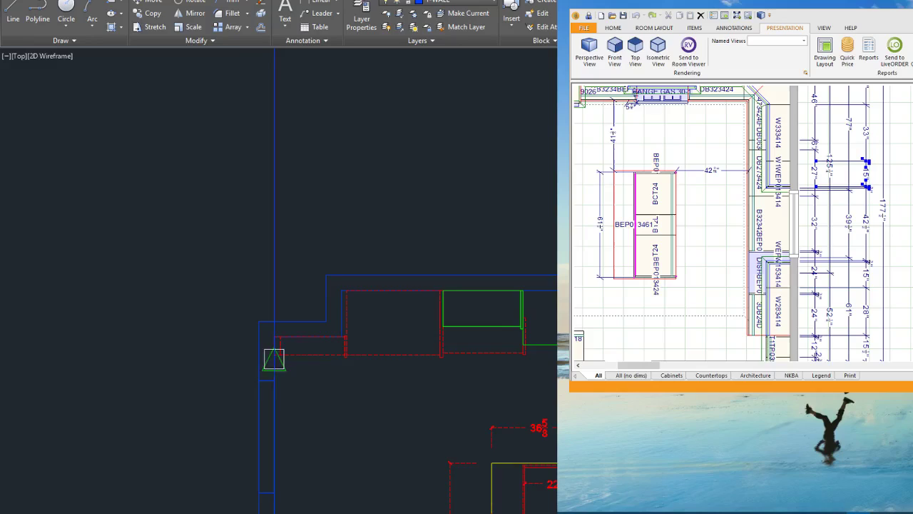
Step: Project a second vertical construction line through the inside face of the jog in the upper-left wall
scroll(317, 322, up, 3)
click(412, 310)
scroll(297, 346, down, 2)
scroll(504, 313, down, 2)
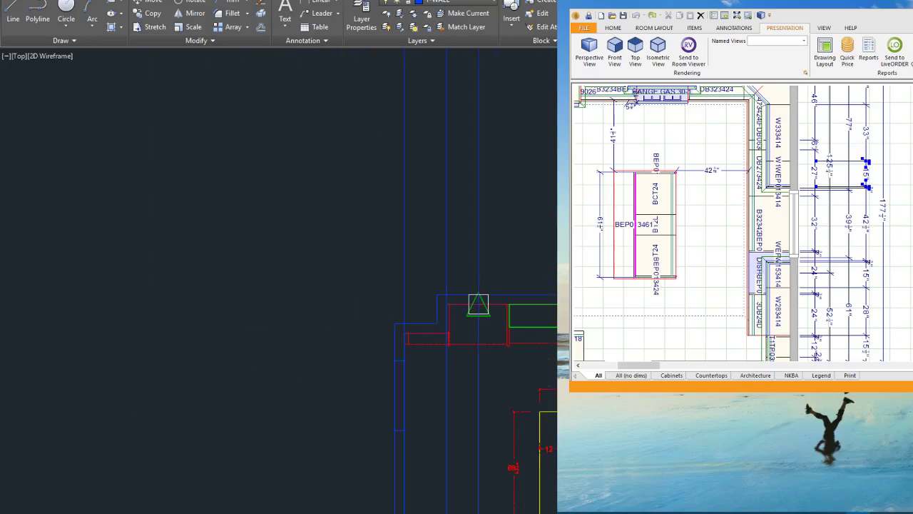
Step: Place a horizontal construction line just above the plan's top wall and offset it upward for the elevation's top line
scroll(698, 311, up, 2)
scroll(520, 300, down, 3)
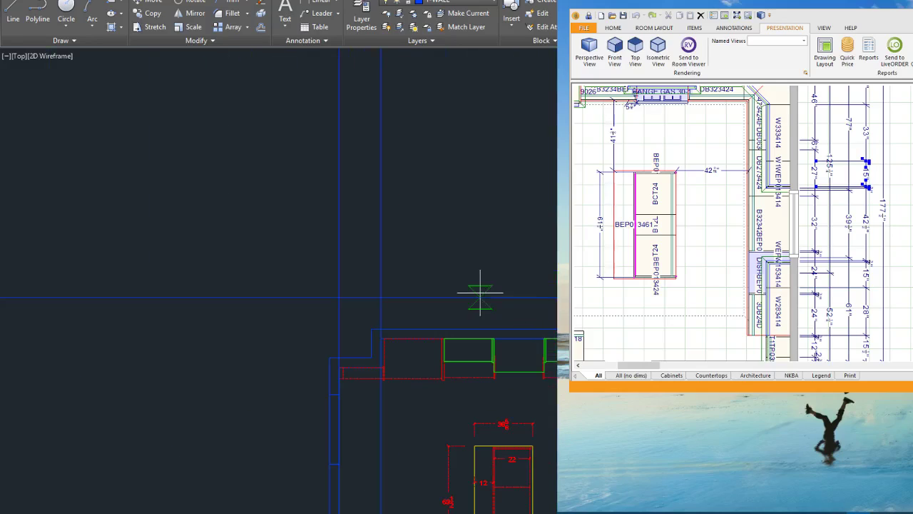
click(481, 291)
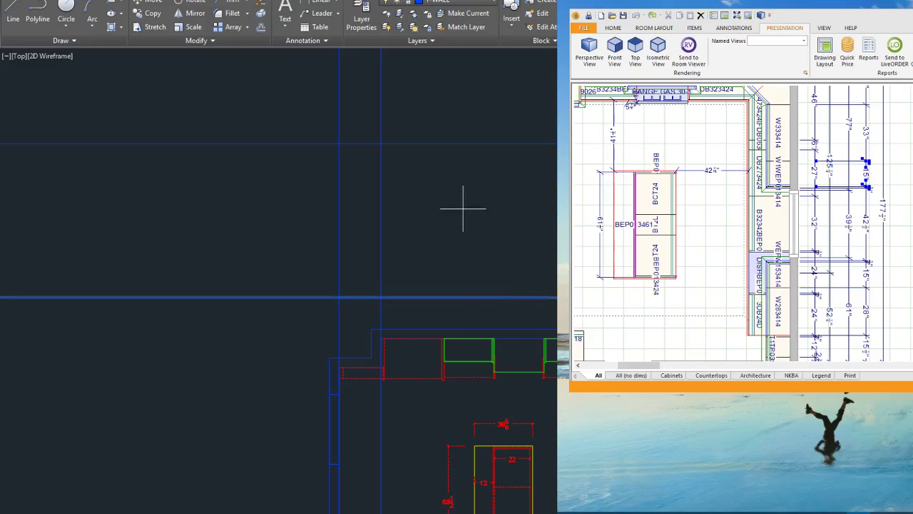
click(464, 208)
key(Escape)
Step: Fillet the outer left vertical line with the upper and lower horizontal lines to form the elevation's two left corners
click(335, 166)
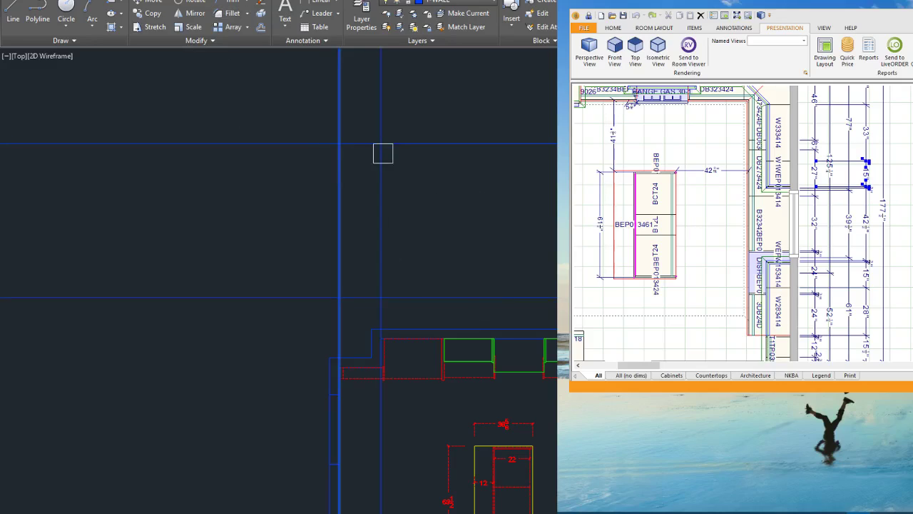
click(400, 151)
key(space)
click(491, 145)
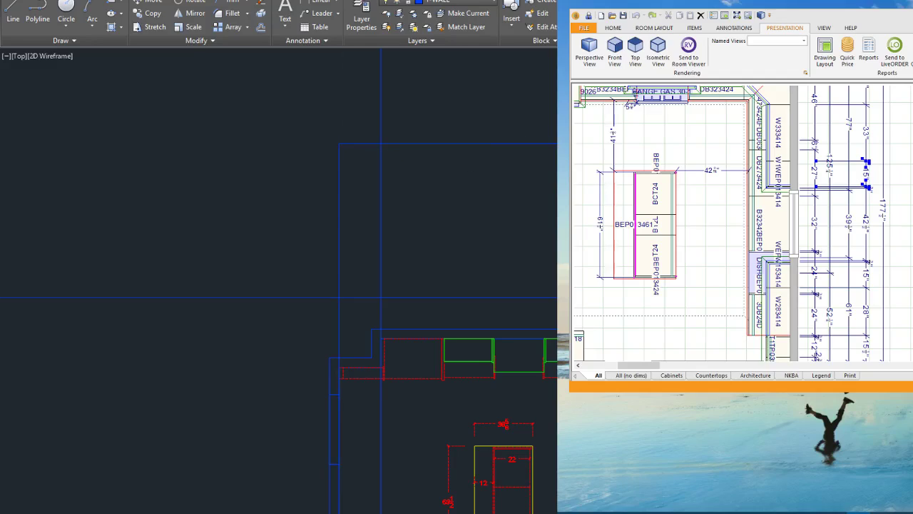
key(space)
click(422, 303)
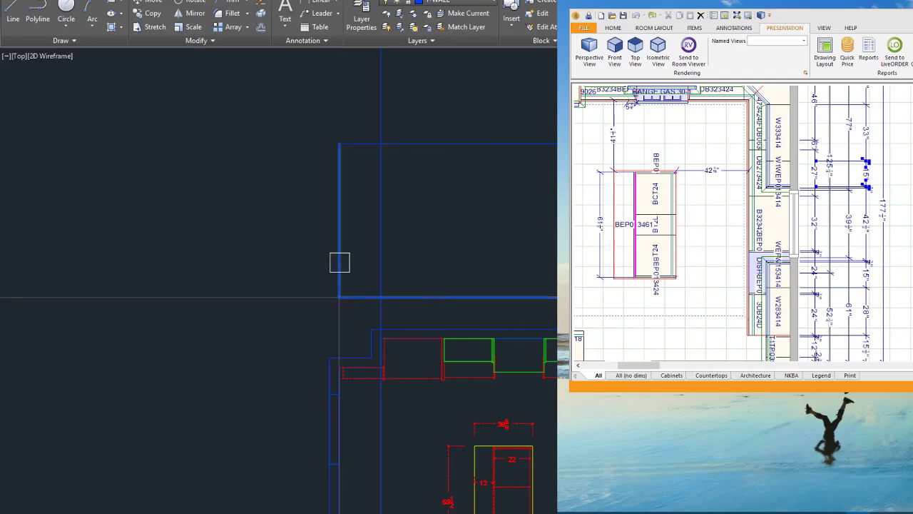
click(339, 263)
click(502, 294)
key(Escape)
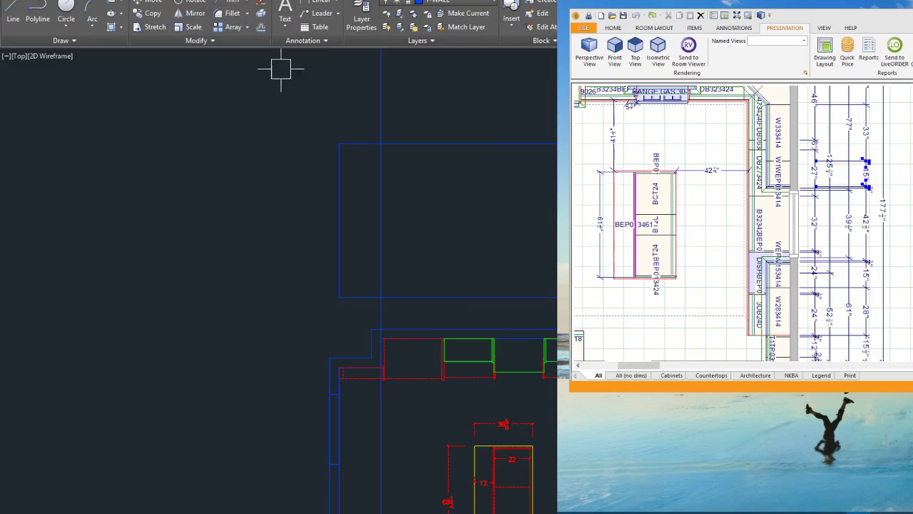
Step: Trim the wall jog's vertical line to the elevation's upper and lower horizontal lines
click(538, 147)
click(507, 291)
key(space)
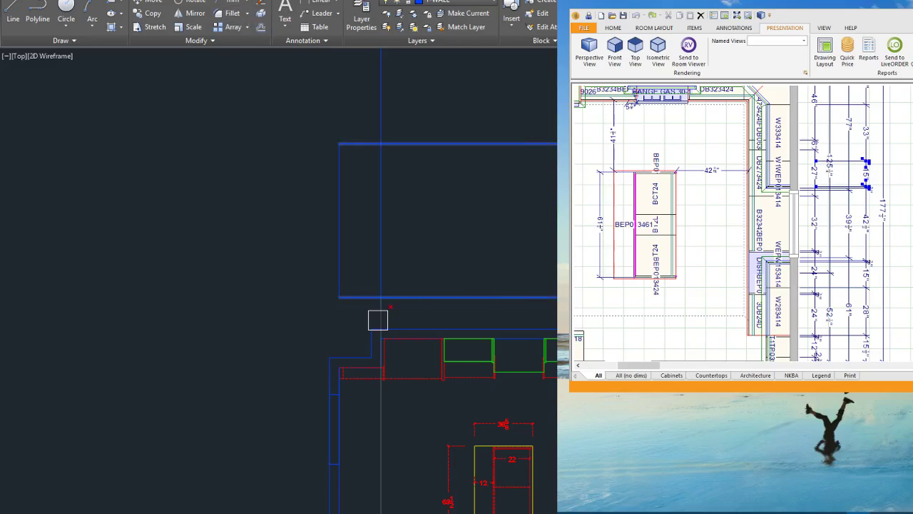
key(Escape)
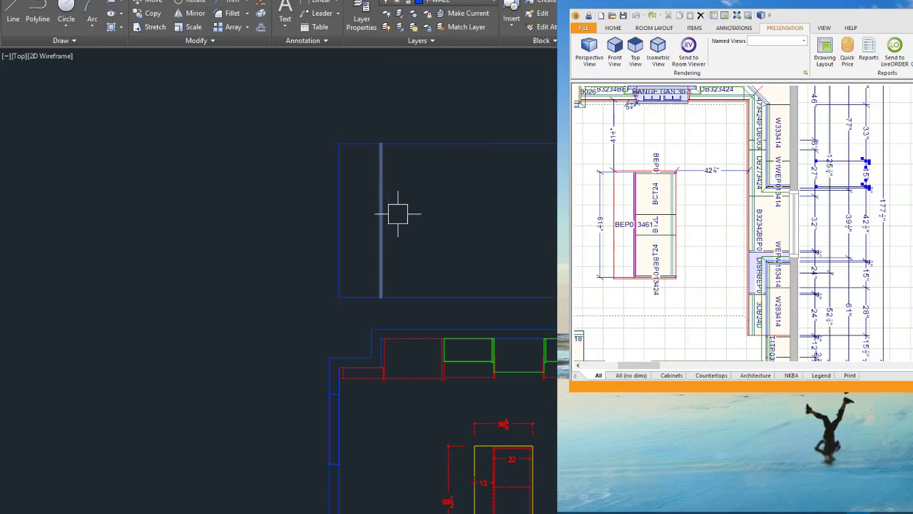
Step: Lock the 1-WALL layer and make 4-ELEVATION the current layer
click(443, 3)
click(411, 29)
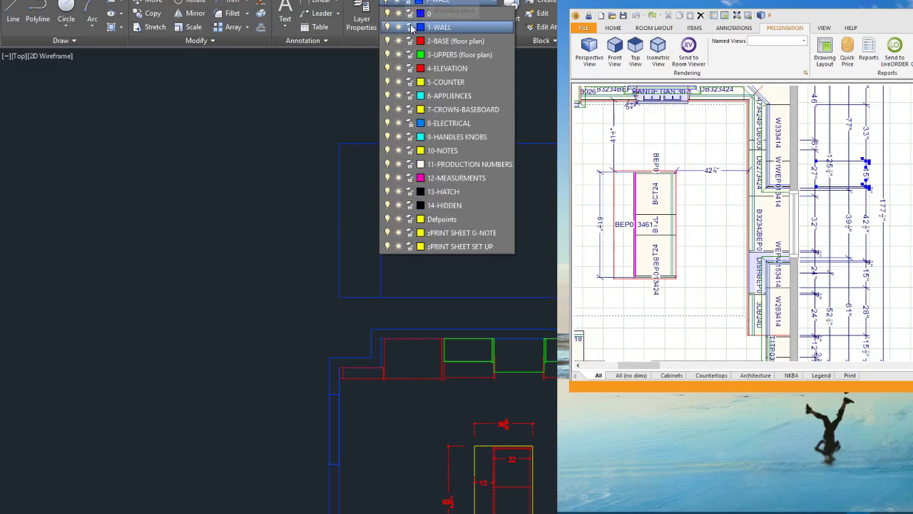
click(555, 256)
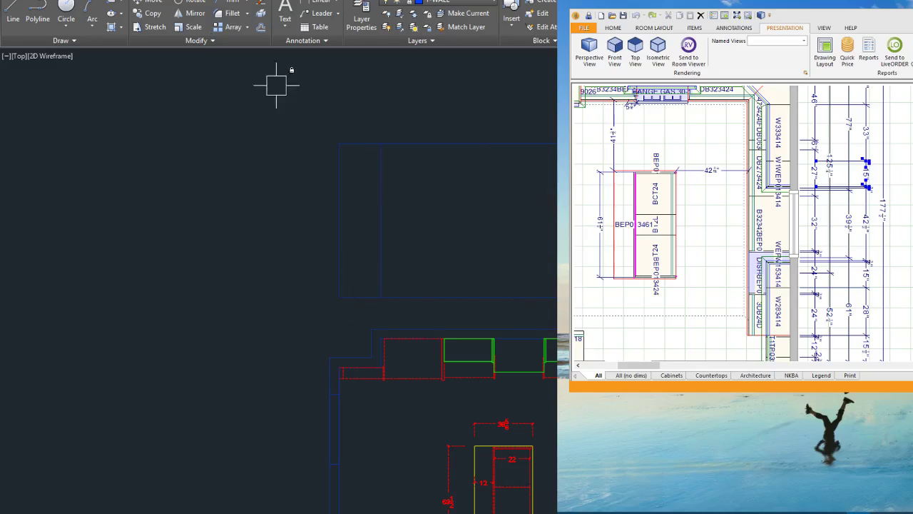
click(443, 3)
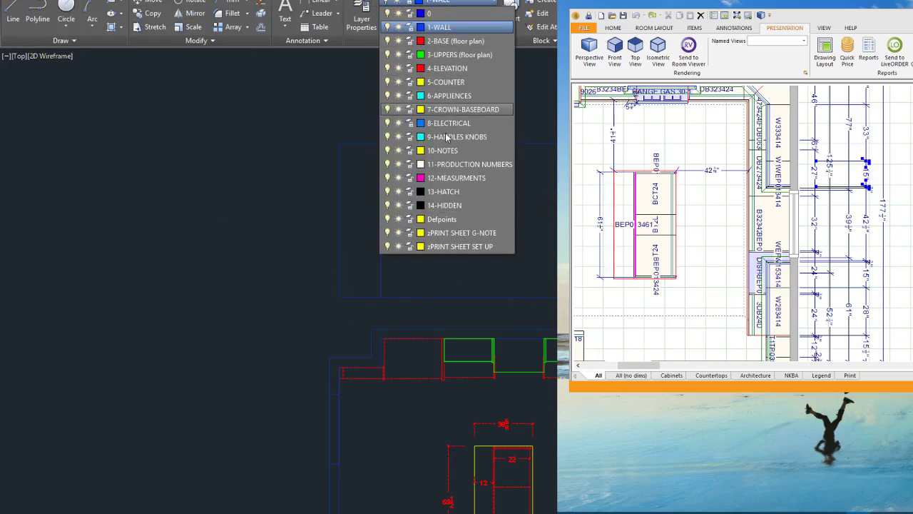
click(442, 68)
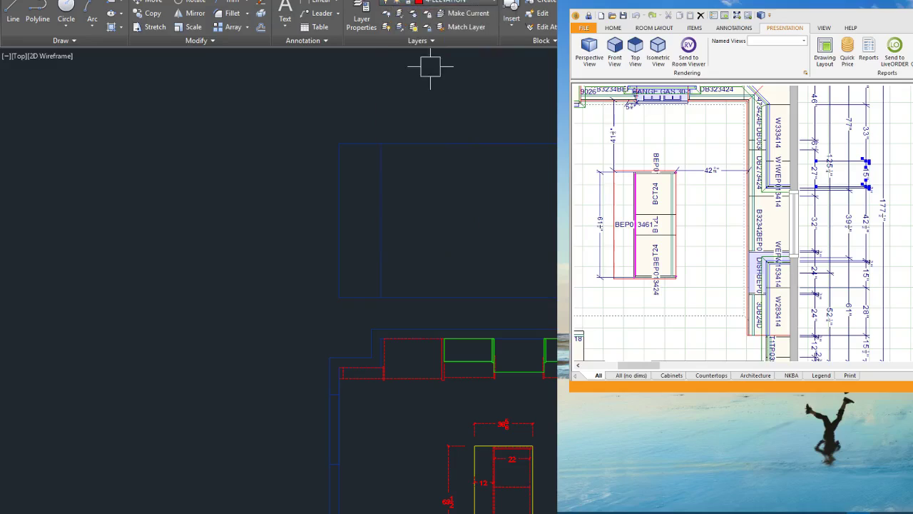
Step: Draw vertical construction lines through the side panel and cabinet edges of the floor plan's left cabinet run
click(72, 41)
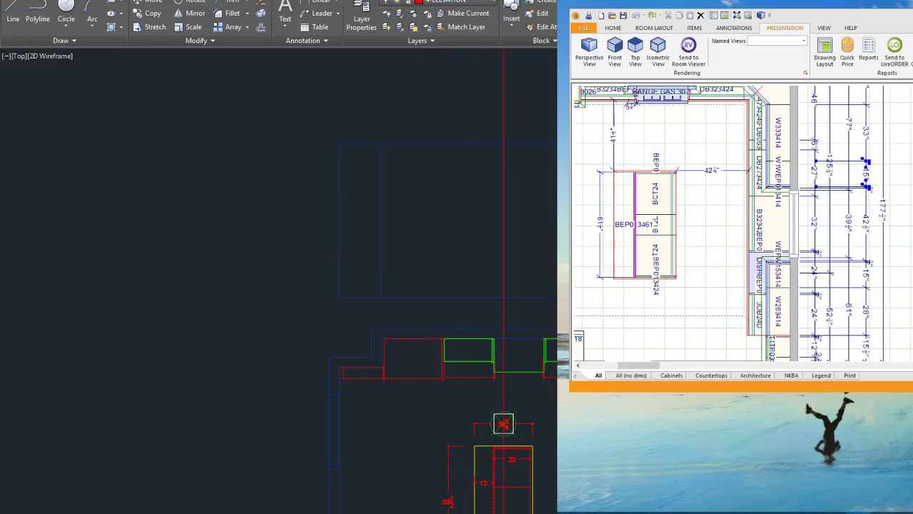
scroll(385, 407, up, 5)
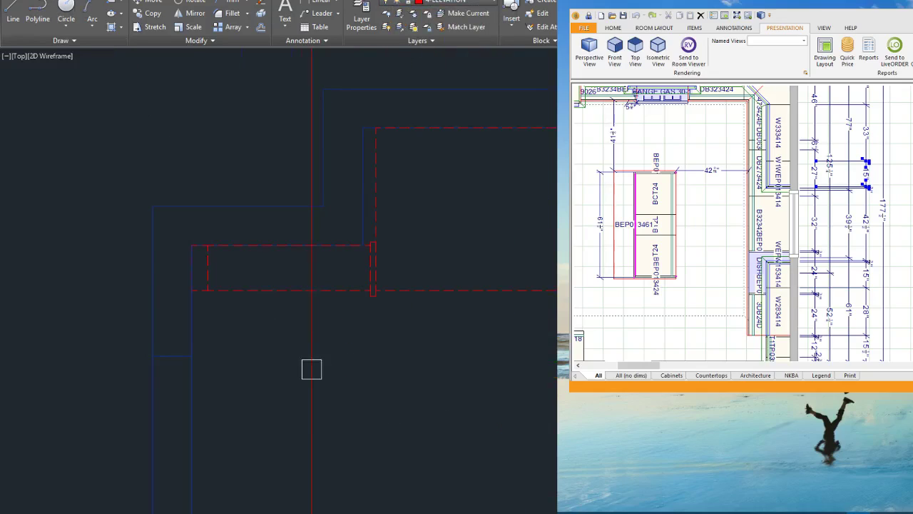
click(375, 269)
middle_drag(442, 314, 345, 329)
scroll(500, 323, up, 2)
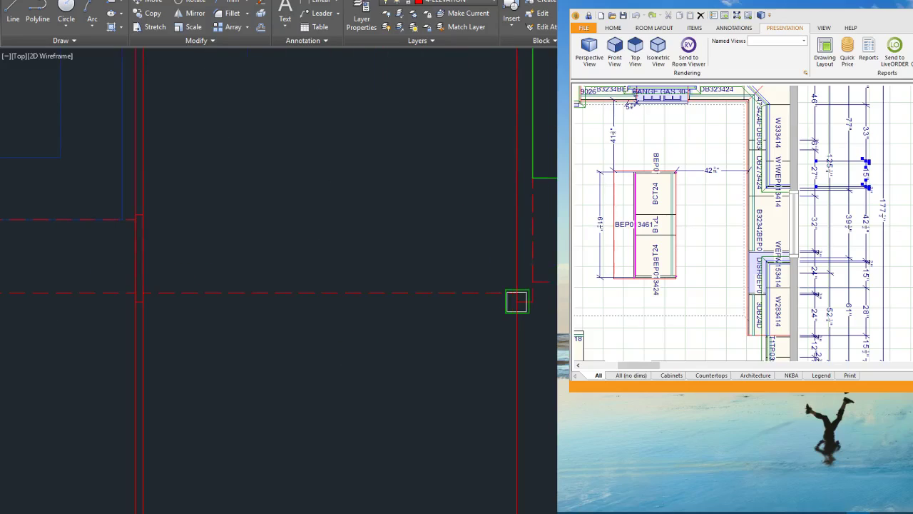
click(517, 302)
click(548, 279)
click(533, 281)
Step: Project vertical construction lines from the panel edges on both sides of the range opening and the cabinets beyond it
scroll(400, 374, down, 5)
scroll(514, 350, up, 5)
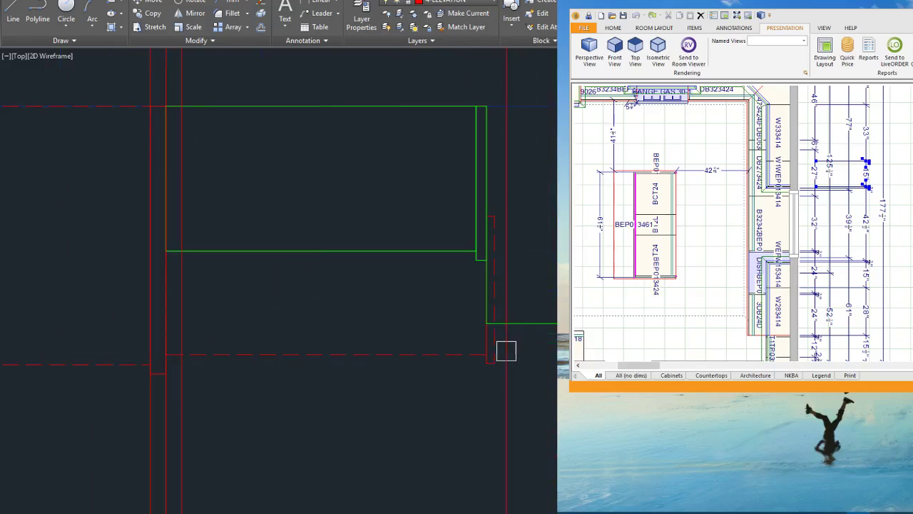
click(487, 355)
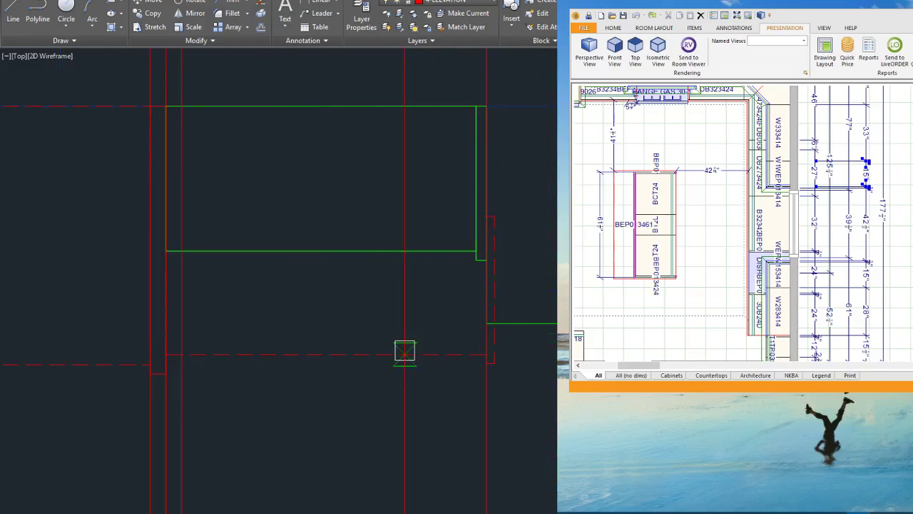
middle_drag(474, 472, 211, 464)
click(541, 354)
click(231, 347)
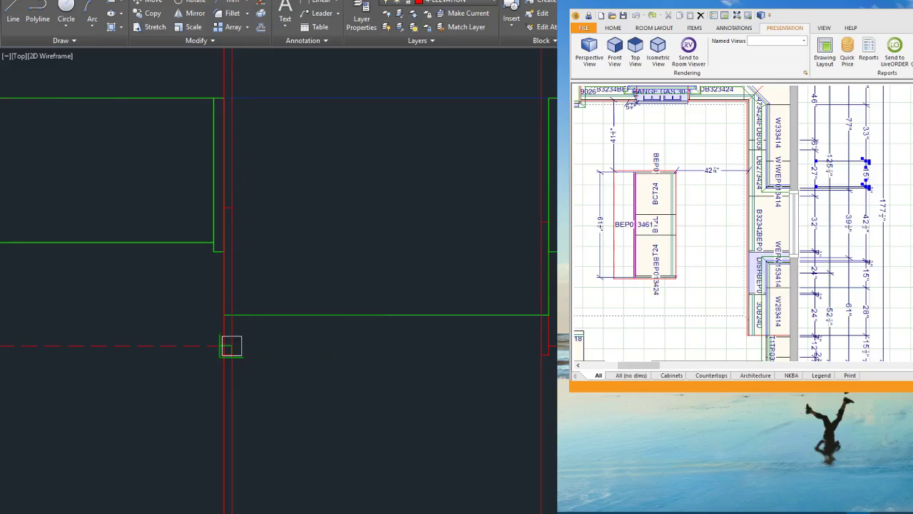
middle_drag(510, 466, 233, 474)
scroll(556, 354, down, 3)
scroll(557, 353, up, 3)
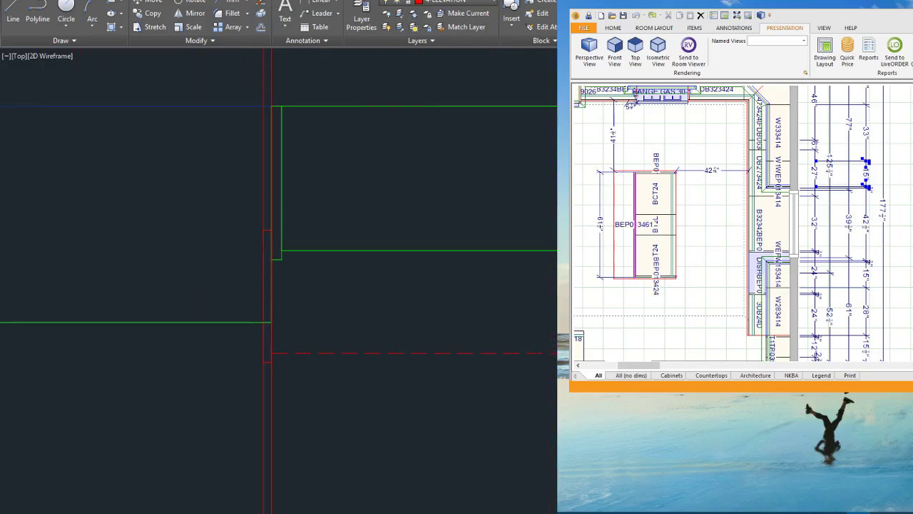
scroll(480, 339, down, 3)
scroll(540, 432, down, 4)
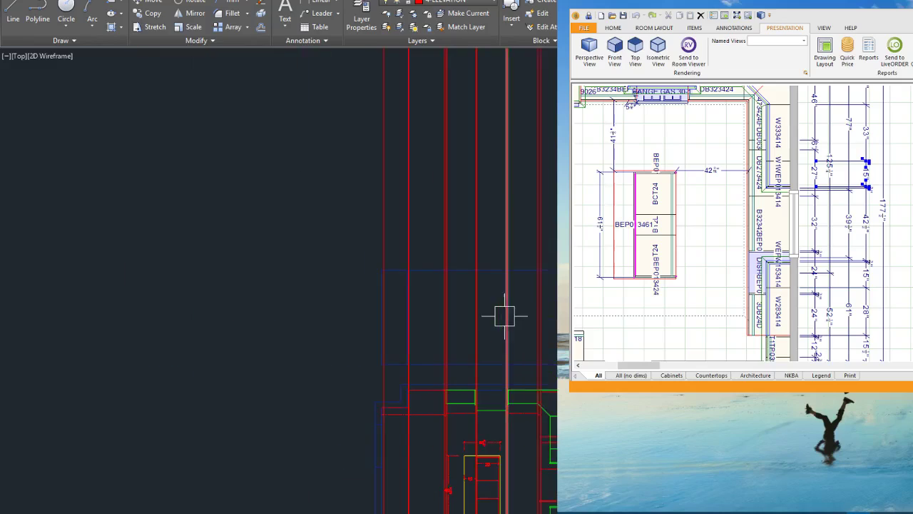
Step: Place a horizontal construction line along the base of the blank wall elevation outline above the floor plan
scroll(495, 358, up, 4)
text(xl h)
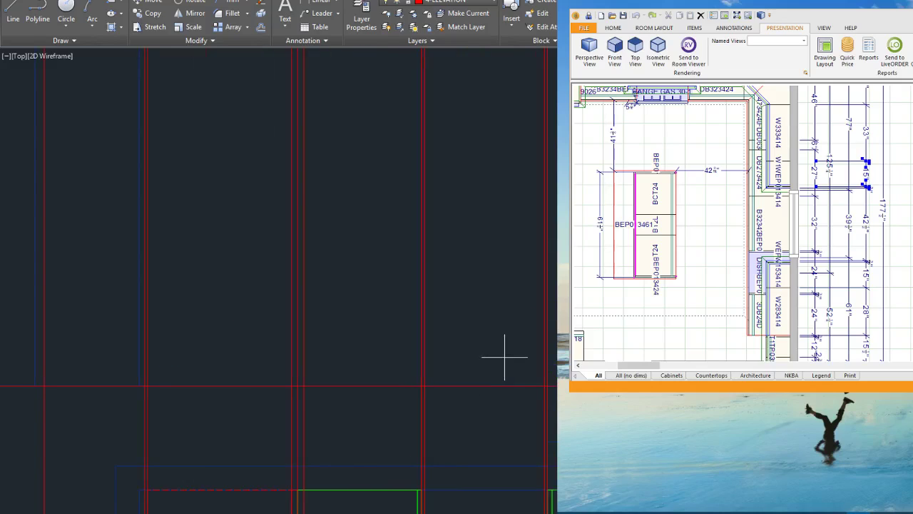
key(Escape)
Step: Move the existing cabinet elevation straight up so its base sits on the horizontal construction line
scroll(381, 327, down, 7)
scroll(539, 388, down, 2)
scroll(551, 510, up, 4)
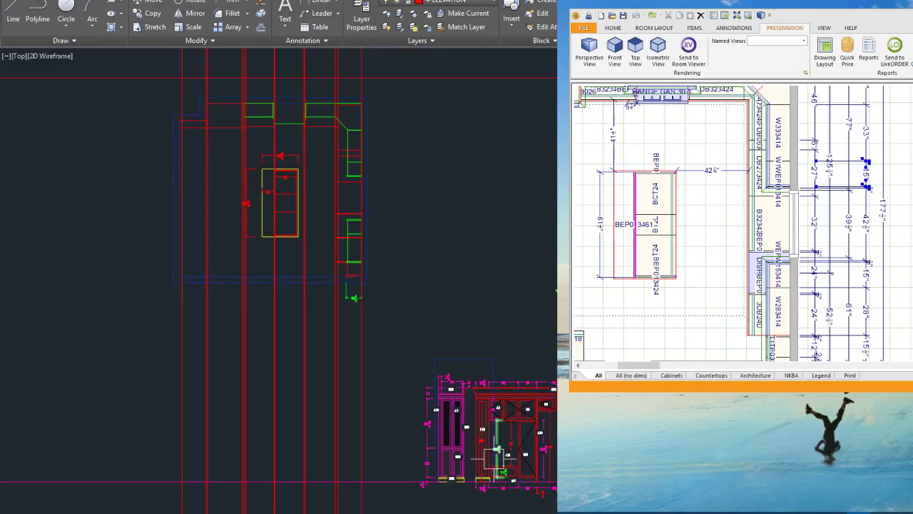
click(412, 352)
click(557, 513)
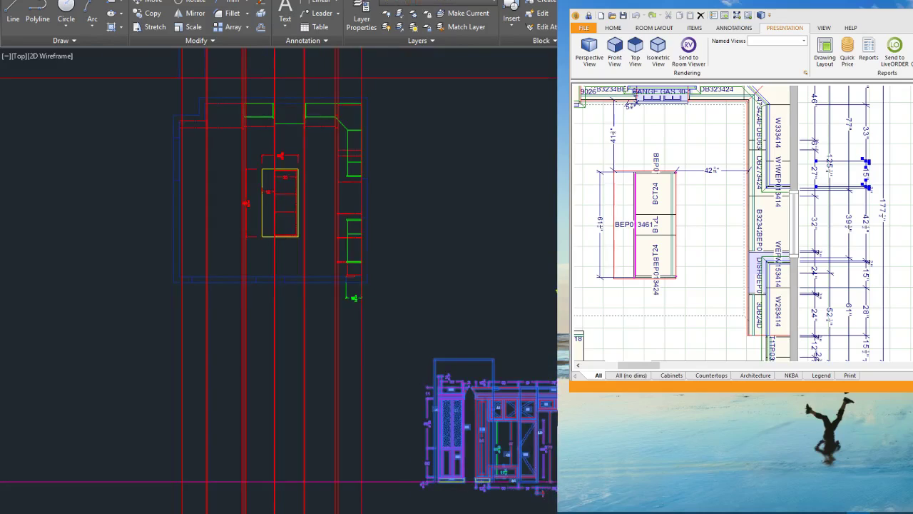
scroll(538, 491, up, 4)
scroll(438, 485, up, 6)
text(m)
click(408, 421)
scroll(430, 494, down, 6)
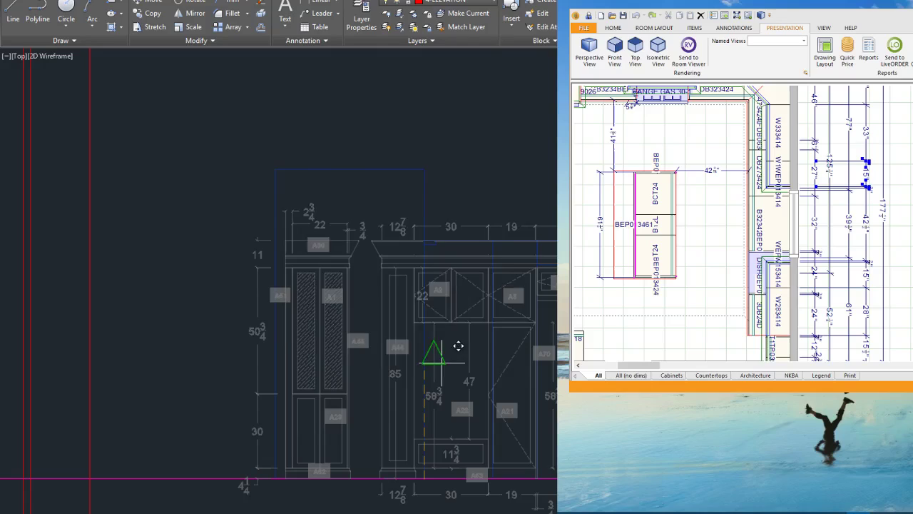
scroll(464, 353, down, 5)
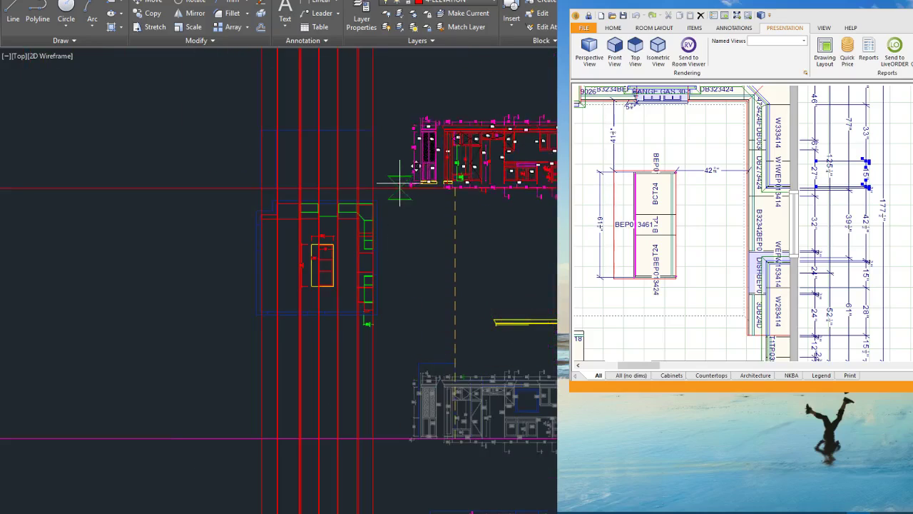
scroll(434, 198, up, 5)
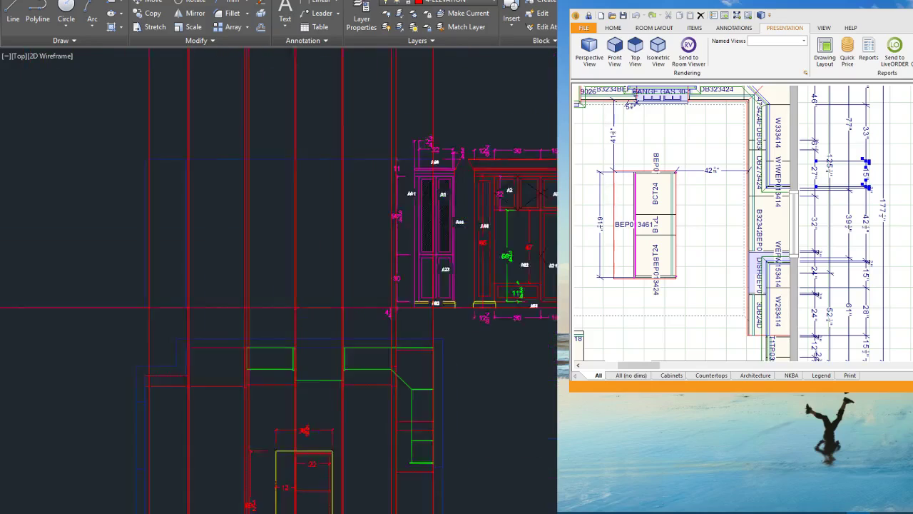
Step: Move the reference elevation sideways so it stands clear of the floor plan's vertical construction lines
scroll(387, 167, down, 5)
click(388, 161)
click(557, 305)
text(m)
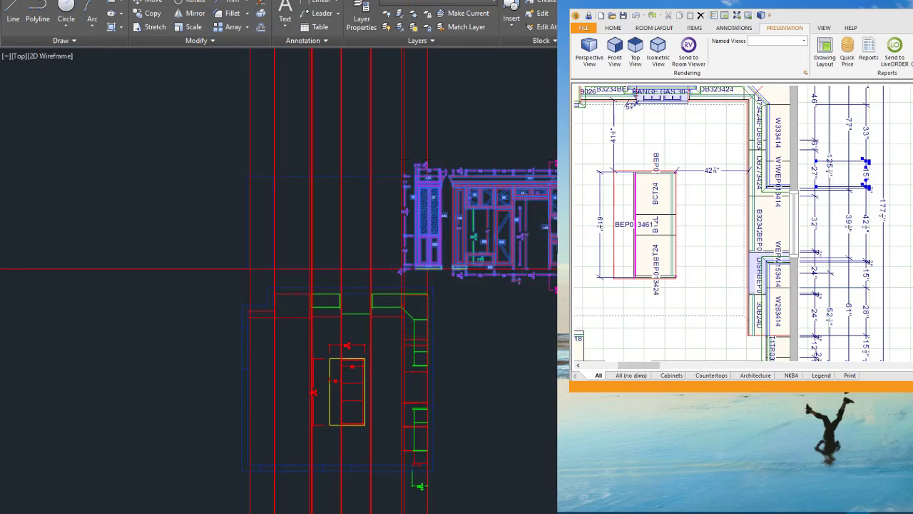
click(428, 160)
click(466, 182)
Step: Delete the separate tall cabinet with its dimensions at the near end of the reference elevation
click(438, 129)
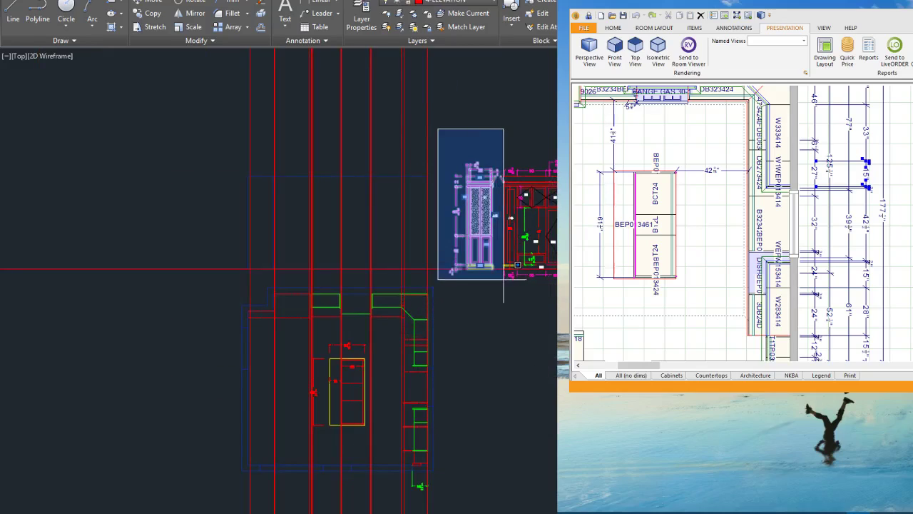
click(497, 285)
key(Delete)
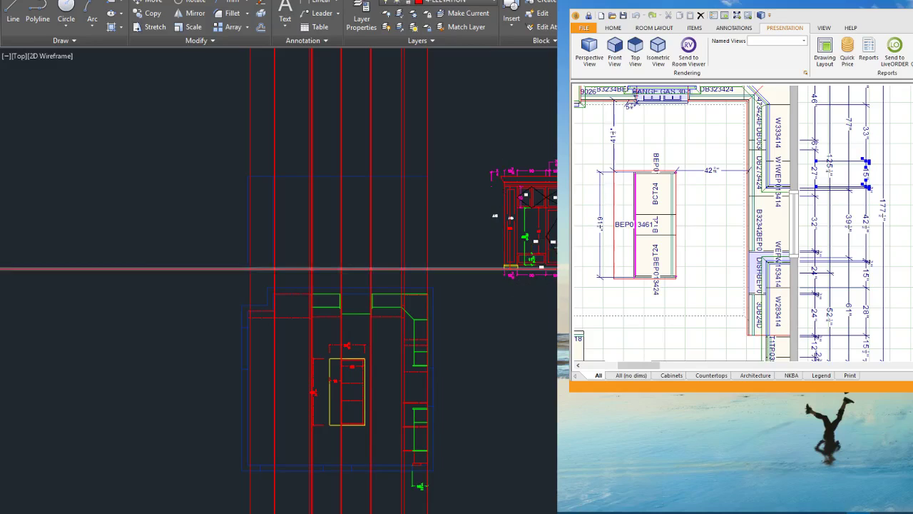
scroll(551, 223, up, 4)
scroll(486, 276, down, 2)
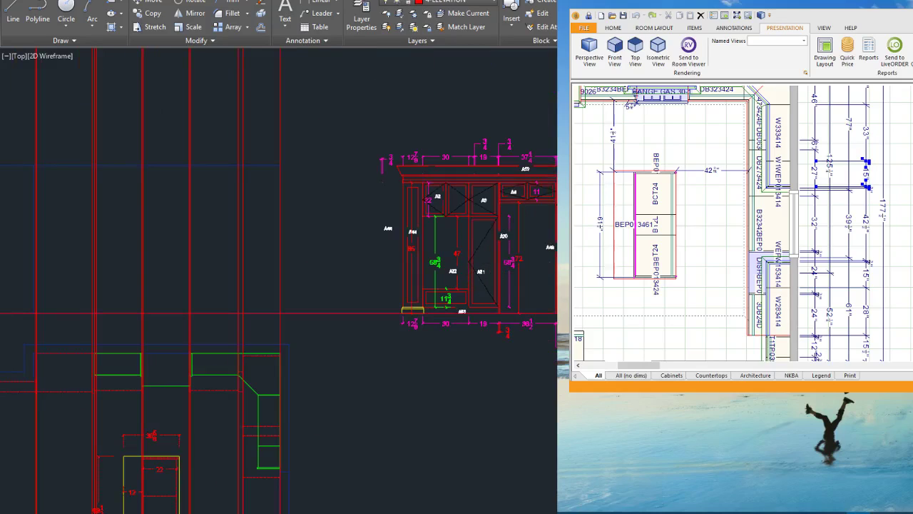
scroll(516, 281, down, 2)
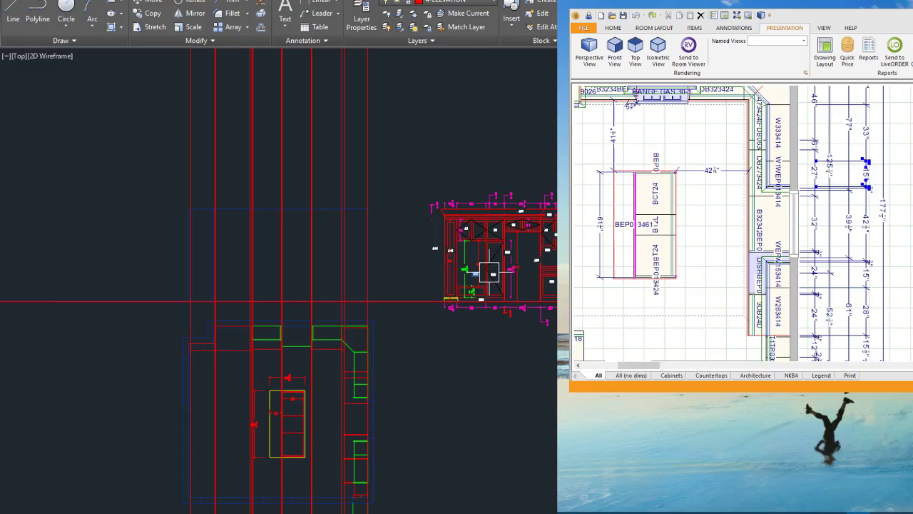
Step: Project horizontal construction lines from the base and lower cabinet levels of the reference elevation
click(71, 41)
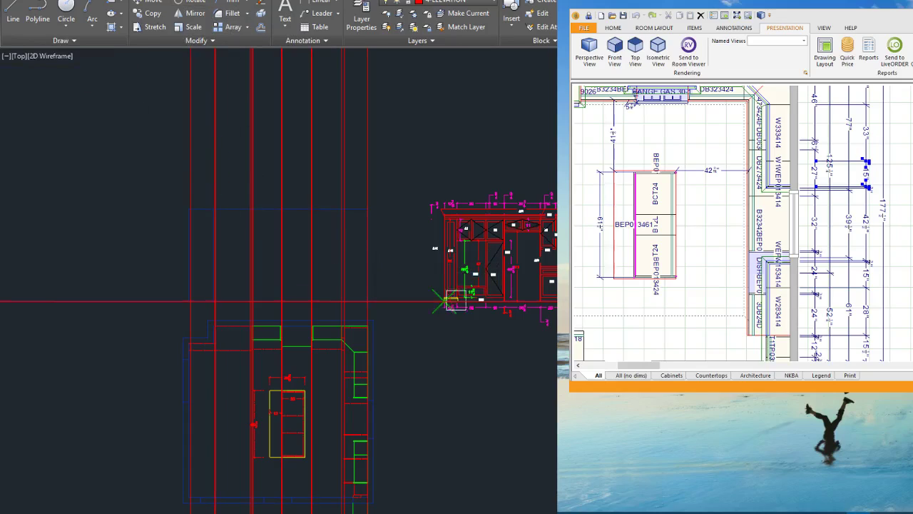
scroll(533, 300, up, 4)
scroll(296, 302, down, 1)
scroll(512, 230, up, 1)
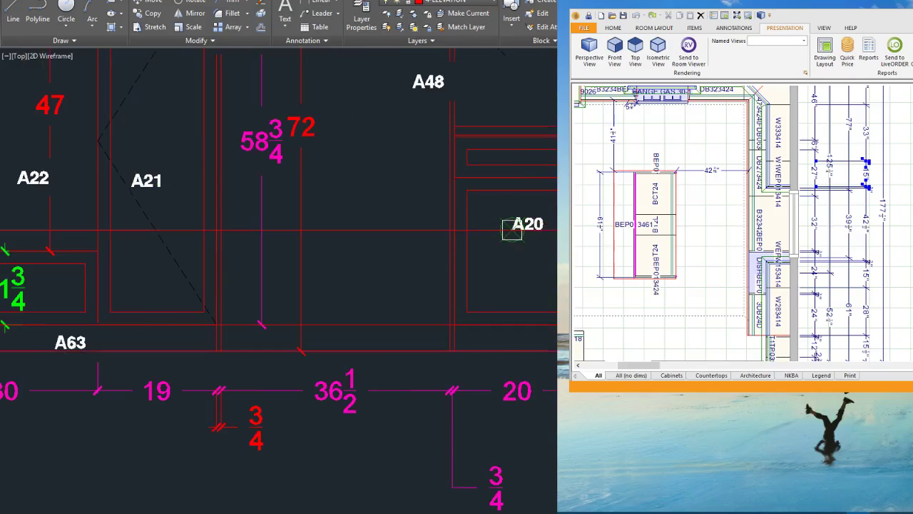
scroll(379, 273, down, 3)
scroll(505, 269, up, 4)
scroll(443, 245, down, 2)
scroll(464, 227, up, 3)
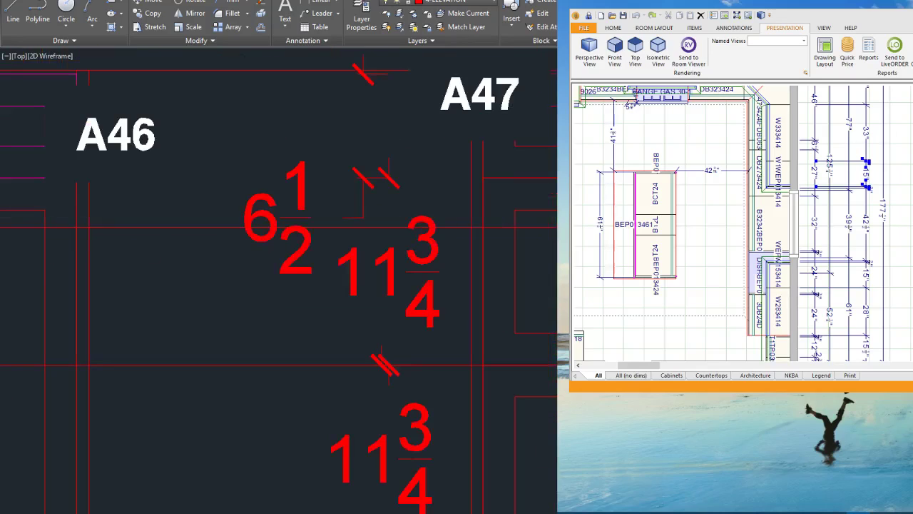
Step: Add horizontal construction lines at the drawer and countertop edges near label A47 of the reference elevation
click(483, 178)
scroll(511, 338, down, 4)
scroll(553, 240, up, 6)
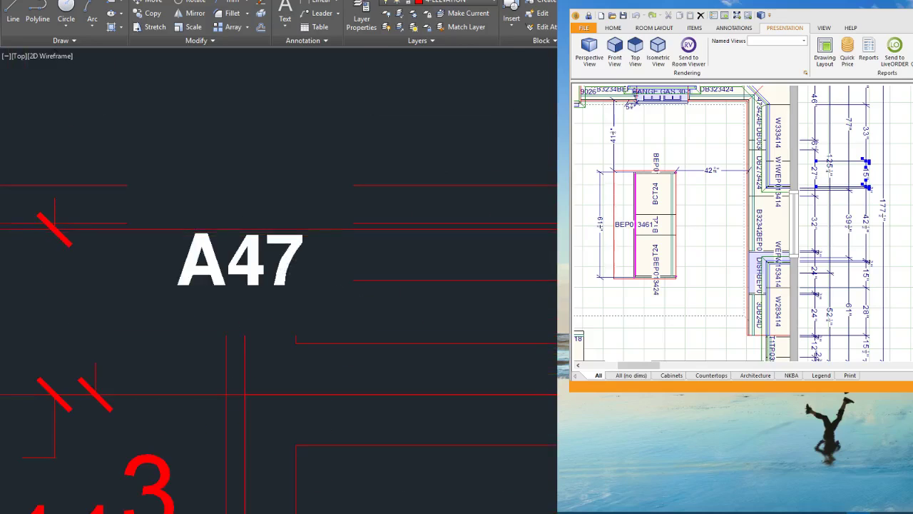
click(560, 185)
scroll(555, 296, down, 5)
scroll(555, 251, up, 5)
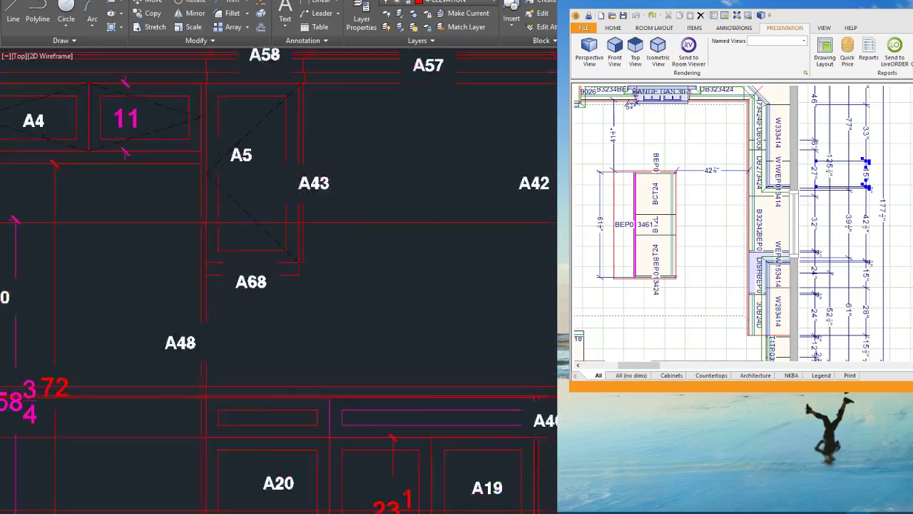
Step: Add horizontal construction lines at the upper cabinet and crown molding levels of the reference elevation
scroll(528, 322, down, 2)
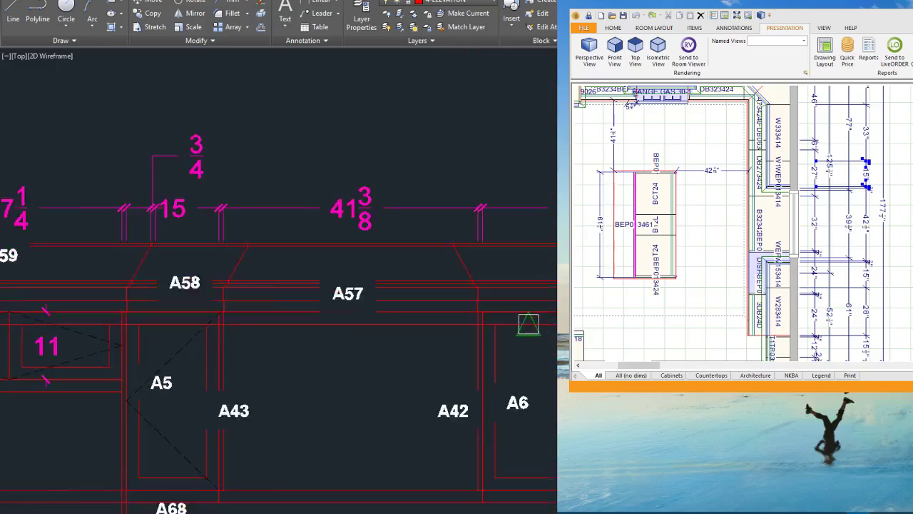
scroll(516, 316, up, 3)
scroll(517, 283, down, 2)
scroll(499, 278, up, 3)
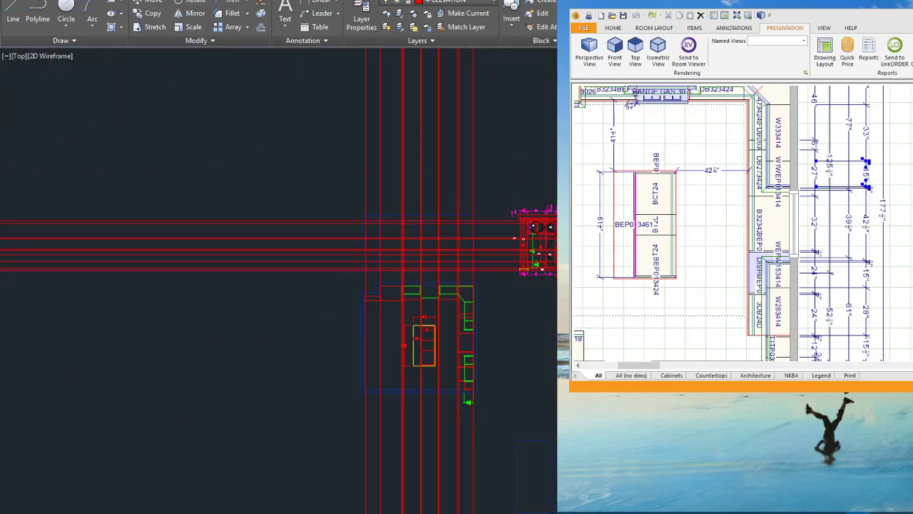
Step: Draw a short vertical reference line down from the upper corner of the blank wall elevation outline
scroll(343, 355, down, 2)
scroll(296, 197, up, 4)
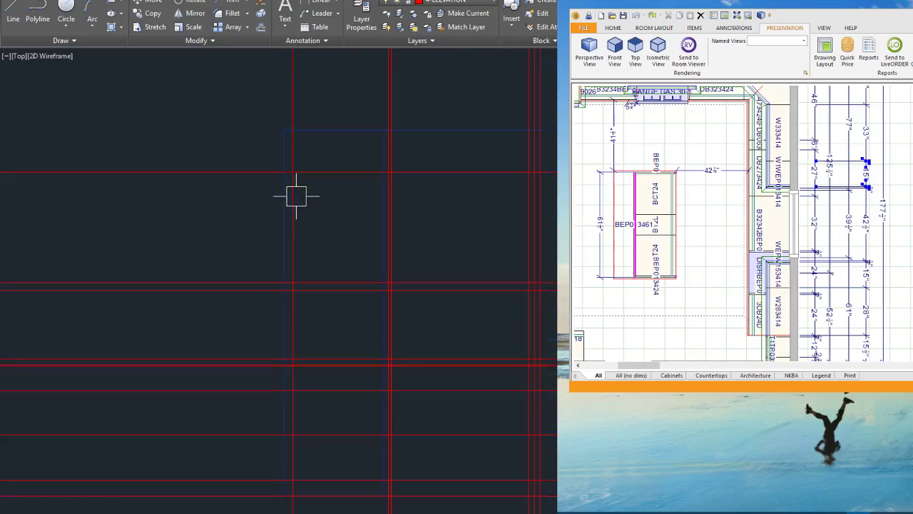
key(space)
scroll(276, 482, up, 2)
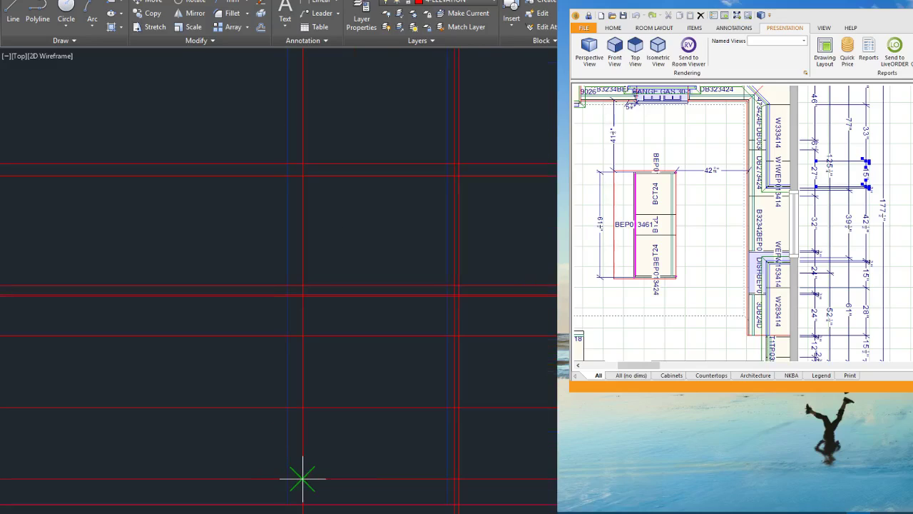
scroll(303, 479, down, 2)
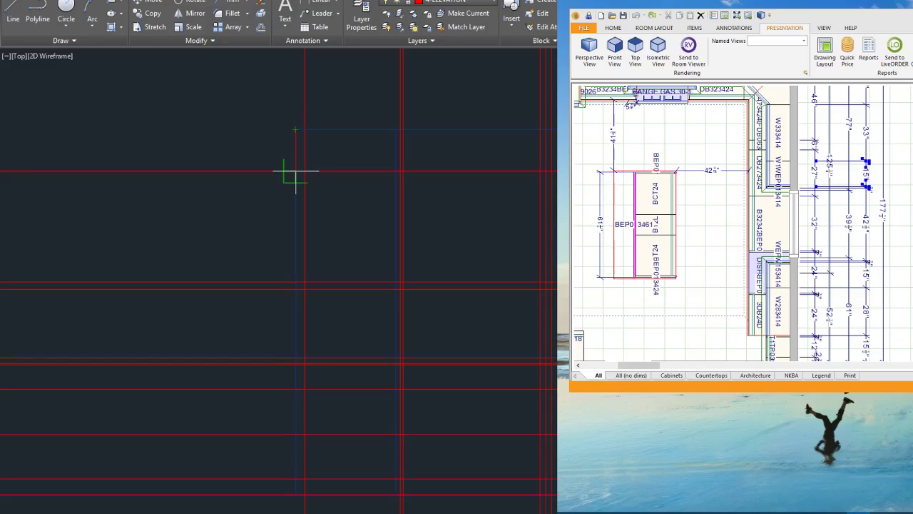
key(Escape)
Step: Move the uppermost horizontal construction line up to the lower end of the short vertical reference line
click(334, 171)
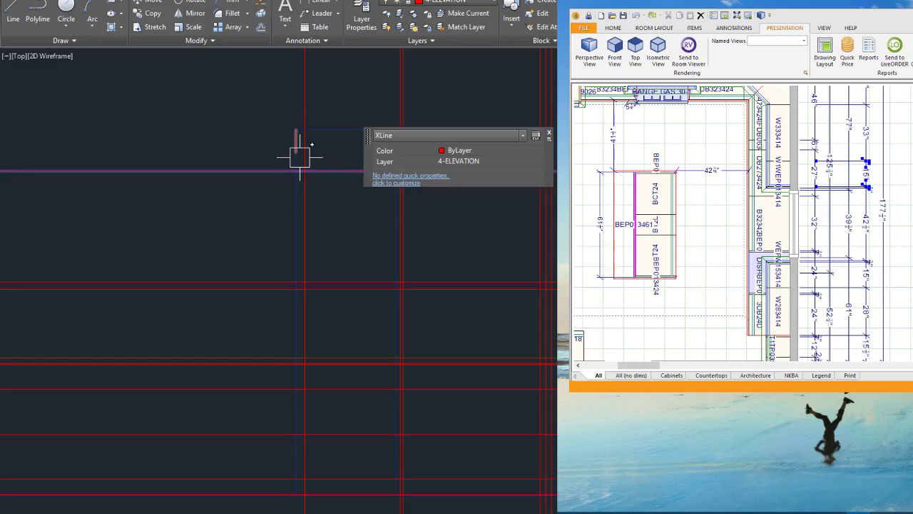
text(m)
key(space)
scroll(282, 159, up, 4)
click(317, 191)
click(317, 143)
scroll(277, 196, down, 2)
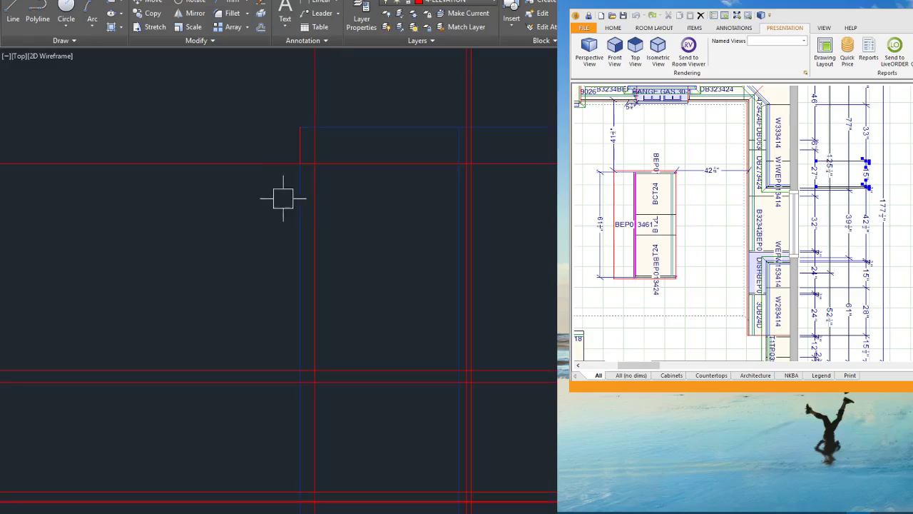
Step: Draw a narrow filler rectangle along the elevation's left wall edge, from the cabinet top line down to the toe-kick line
text(rec)
key(space)
click(299, 163)
scroll(340, 186, down, 2)
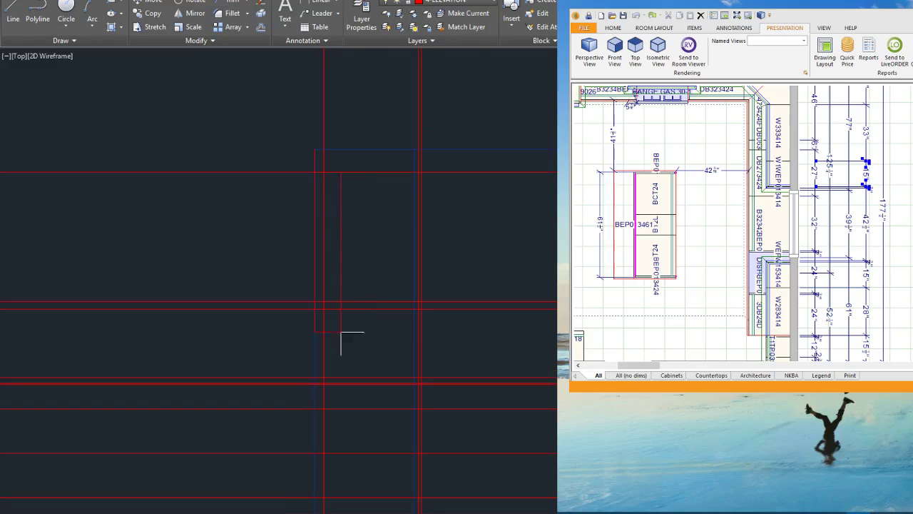
scroll(411, 498, up, 2)
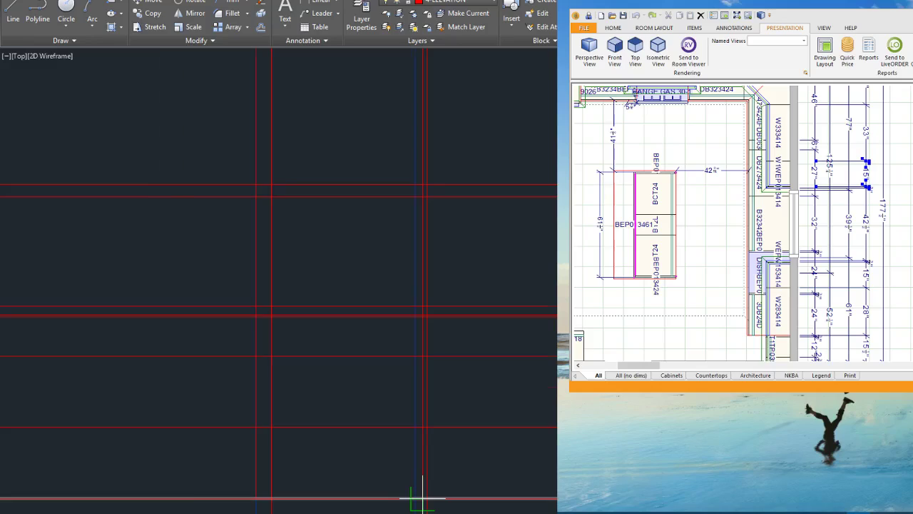
scroll(422, 498, up, 2)
scroll(433, 511, down, 1)
scroll(428, 339, down, 1)
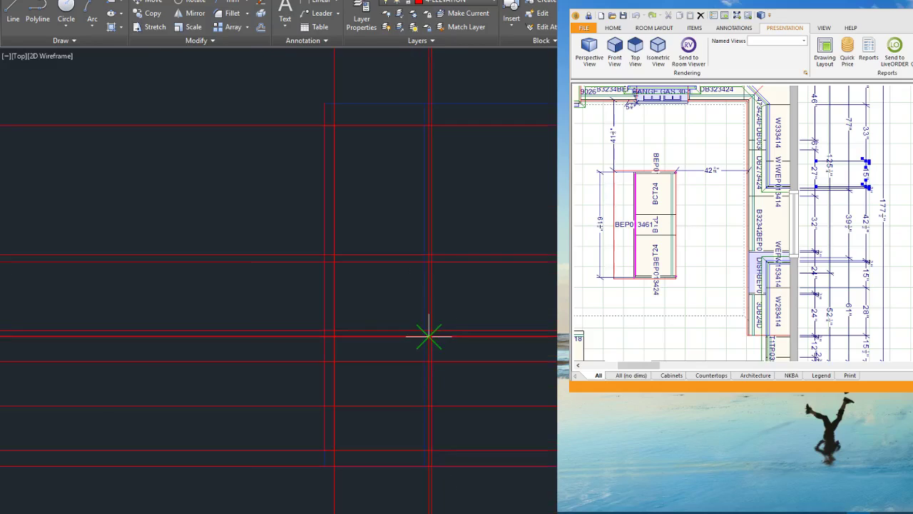
scroll(418, 116, up, 3)
scroll(475, 147, down, 3)
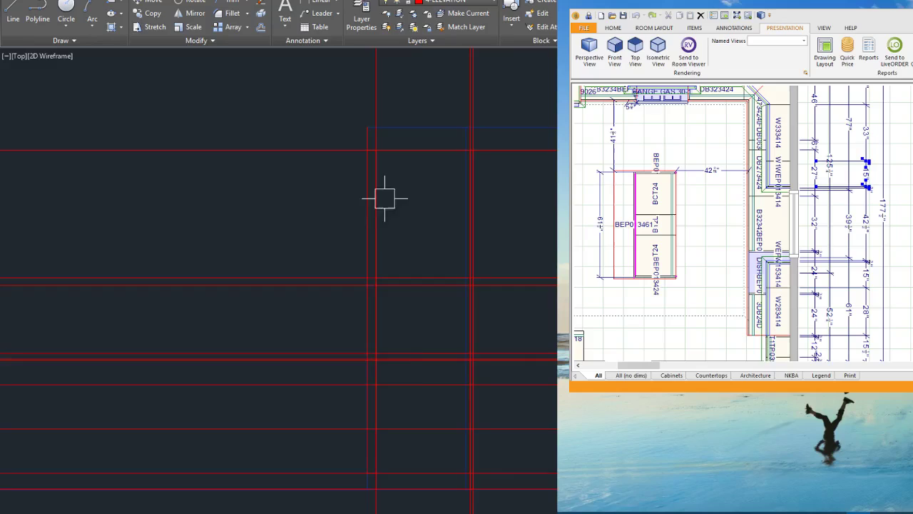
Step: Draw the tall cabinet's upper front rectangle beside the filler and split it with a vertical line at its midpoint
scroll(338, 230, down, 1)
scroll(484, 222, up, 1)
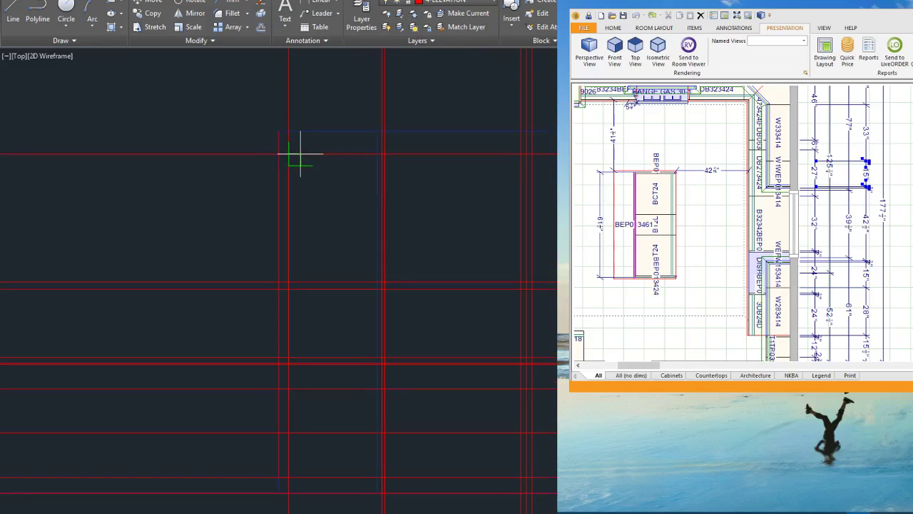
scroll(373, 265, up, 4)
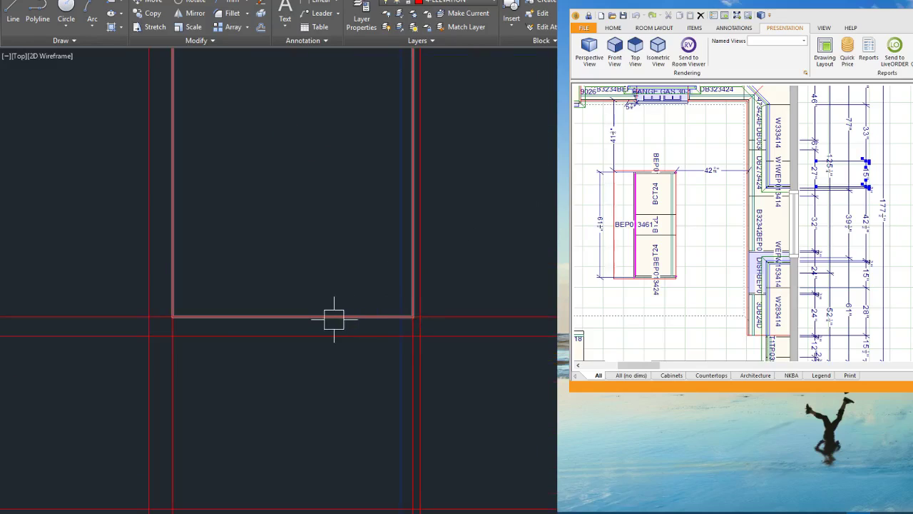
scroll(321, 332, down, 2)
scroll(366, 198, up, 2)
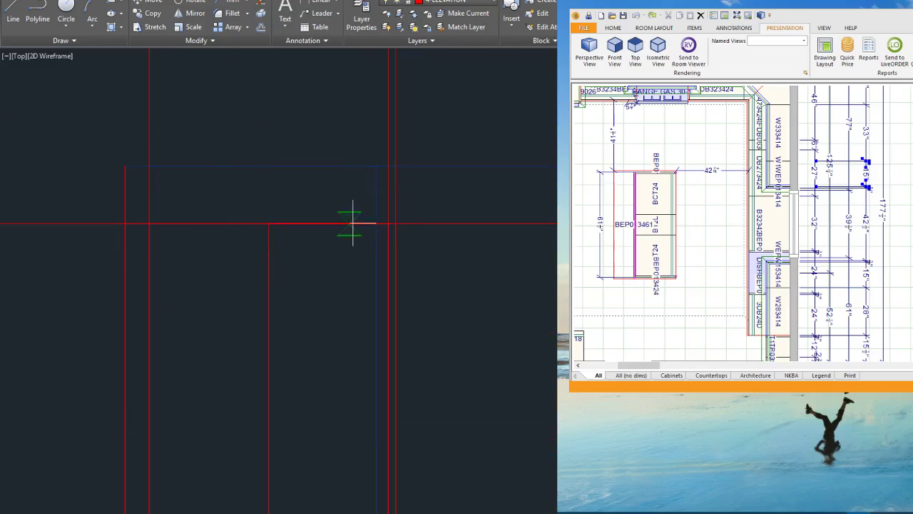
scroll(357, 223, down, 2)
scroll(430, 269, down, 3)
Step: Draw two side-by-side lower door rectangles beneath the split upper front of the tall cabinet, meeting at its centre line
scroll(385, 342, up, 3)
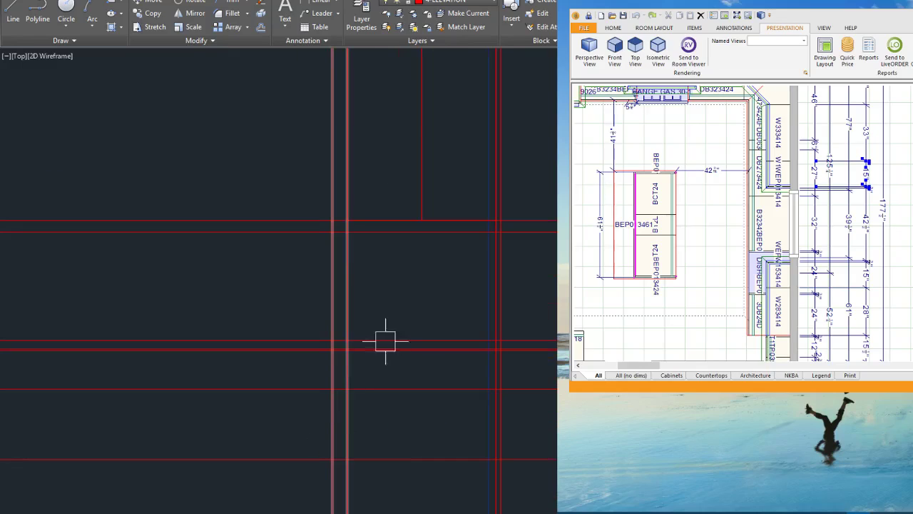
click(347, 513)
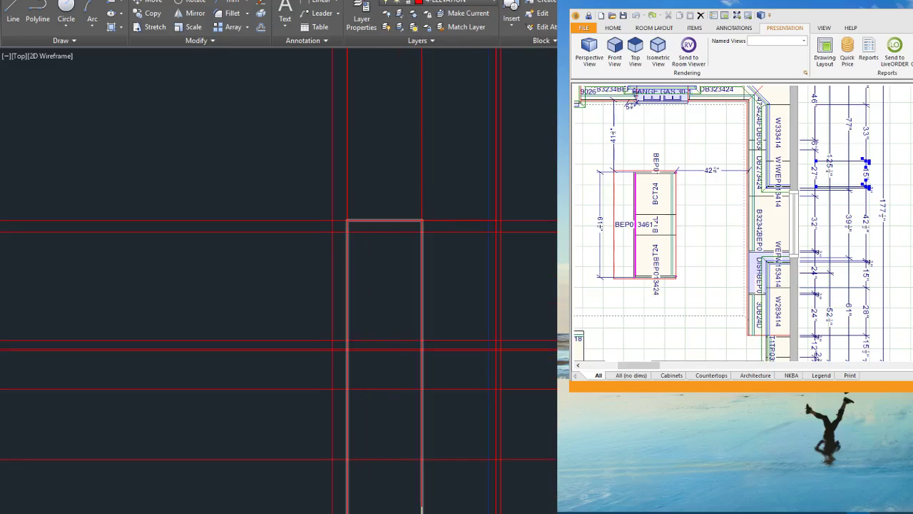
key(space)
click(422, 512)
scroll(497, 198, up, 3)
click(493, 253)
scroll(440, 250, down, 5)
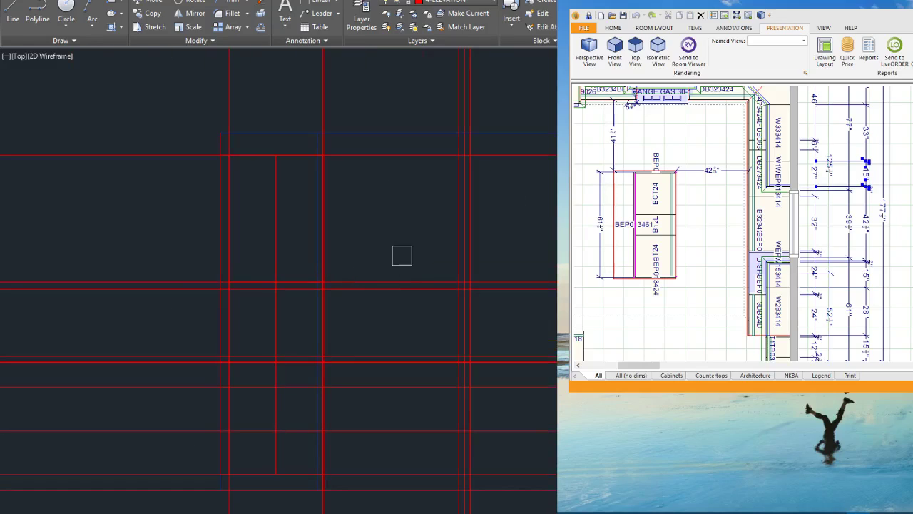
Step: Offset the floor line upward to add a horizontal construction line between the cabinet top and upper door lines
click(391, 493)
click(396, 314)
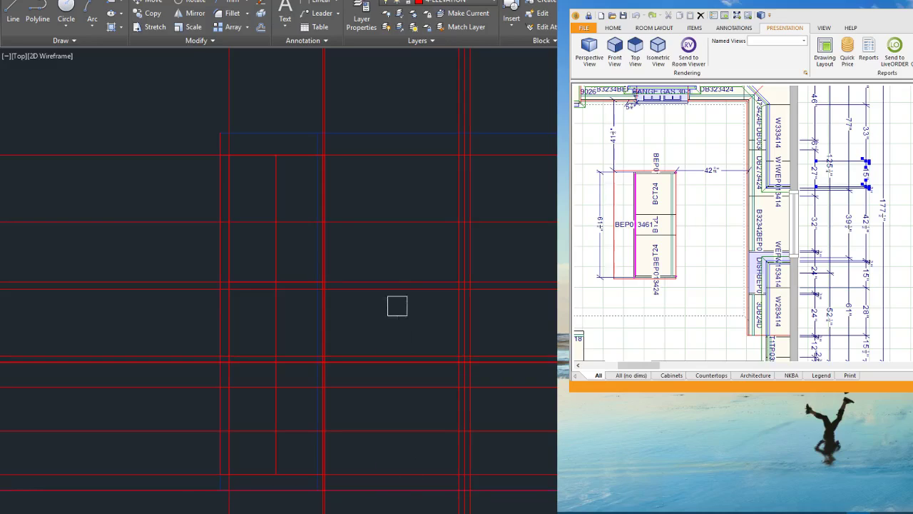
key(Escape)
Step: Delete the surplus vertical construction line from the closely spaced group projected from the floor plan
scroll(461, 210, up, 4)
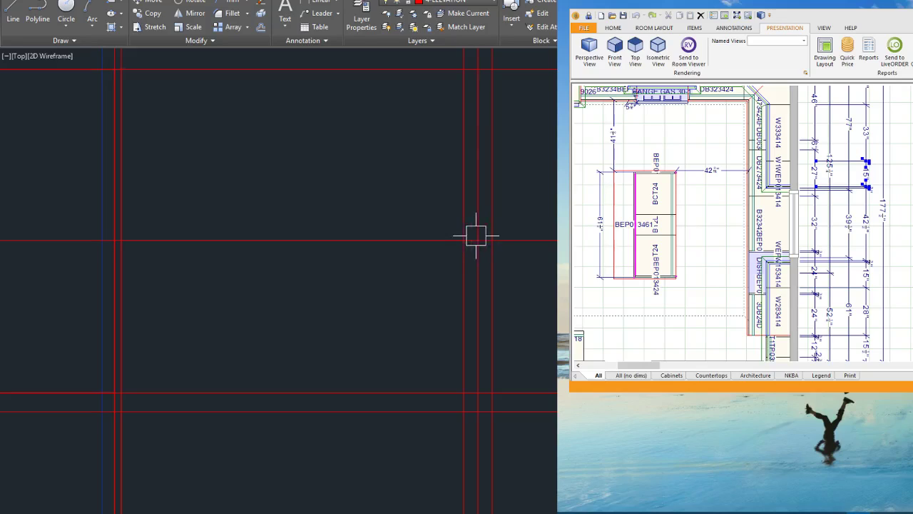
click(464, 207)
scroll(446, 258, down, 7)
scroll(446, 346, up, 5)
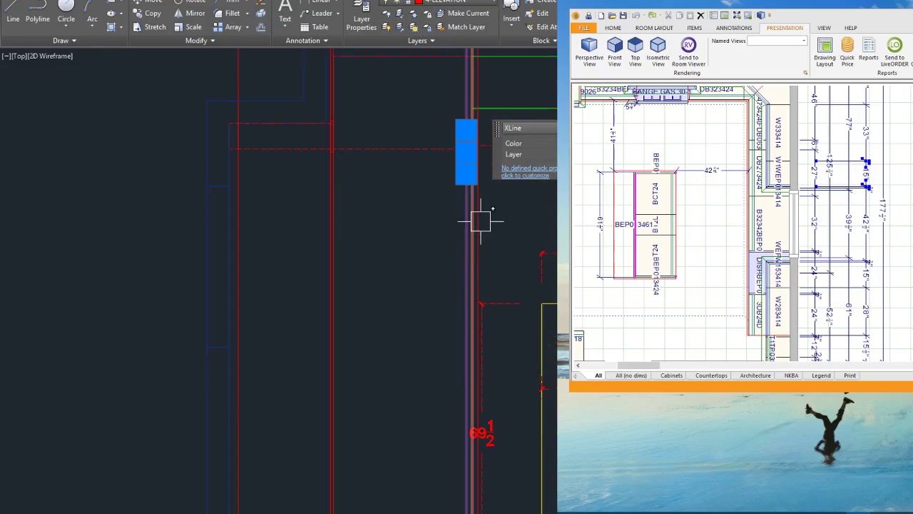
scroll(481, 221, down, 4)
scroll(476, 189, up, 10)
scroll(409, 410, down, 4)
key(Escape)
scroll(417, 391, up, 4)
click(420, 390)
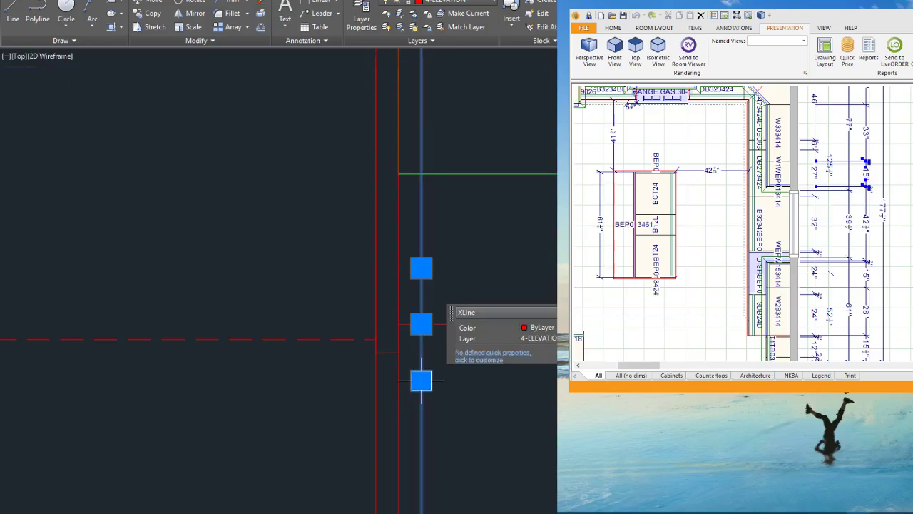
key(Delete)
Step: Draw the upper cabinet rectangle between the cabinet top line and the offset line, and split it vertically at its midpoint
scroll(392, 439, down, 8)
scroll(414, 335, up, 4)
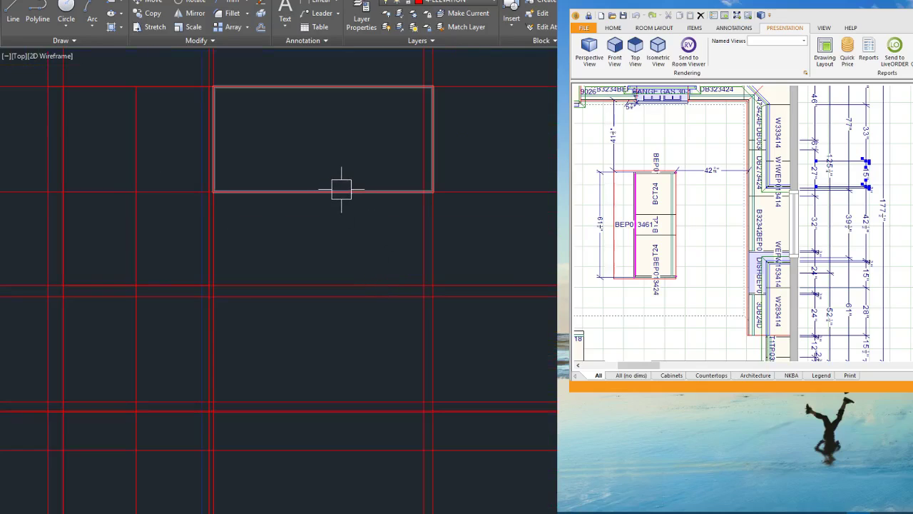
scroll(332, 214, down, 3)
scroll(257, 204, up, 3)
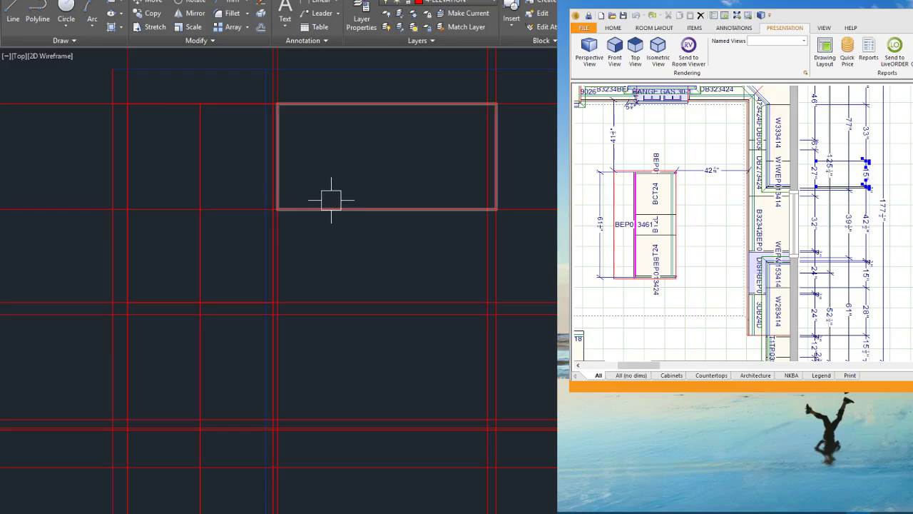
text(l)
key(space)
click(277, 209)
key(space)
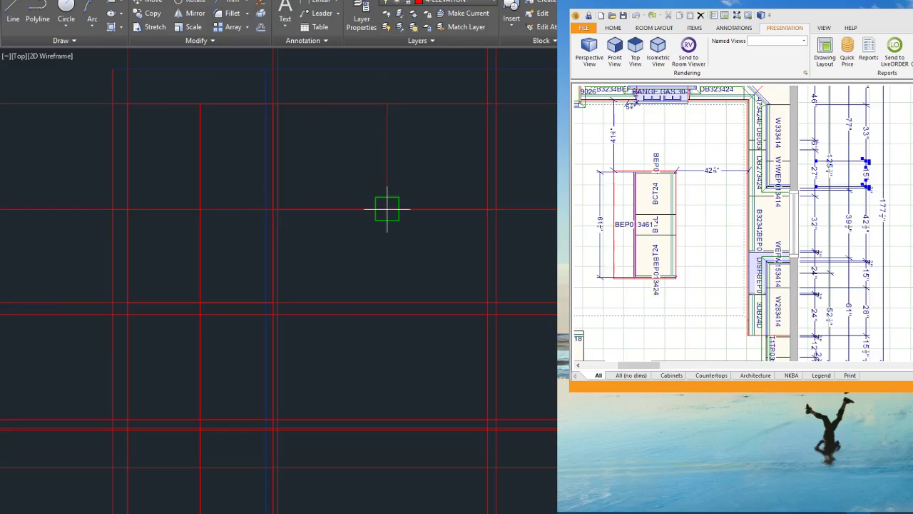
Step: Draw a narrow tall end panel rectangle between the paired vertical construction lines beside the short upper cabinet, starting at the cabinet top line
click(488, 104)
key(space)
click(496, 104)
scroll(466, 302, down, 4)
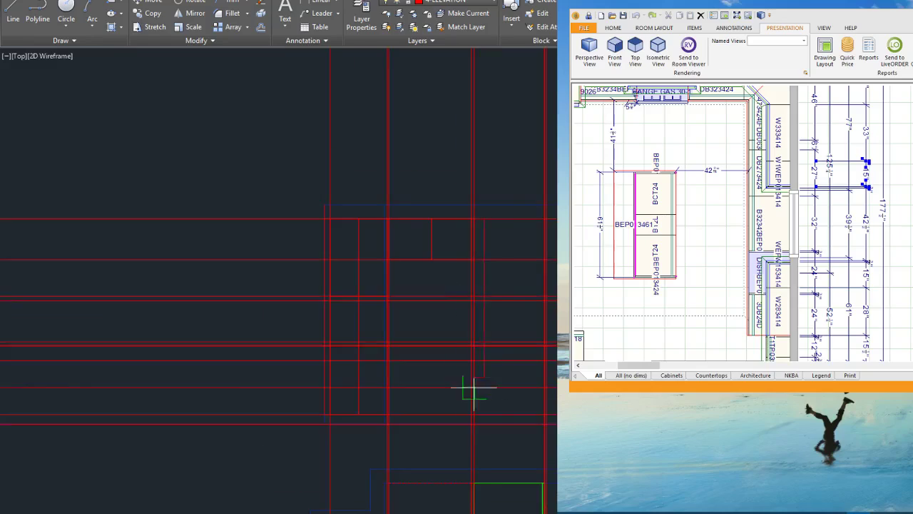
scroll(473, 389, up, 6)
scroll(448, 348, down, 2)
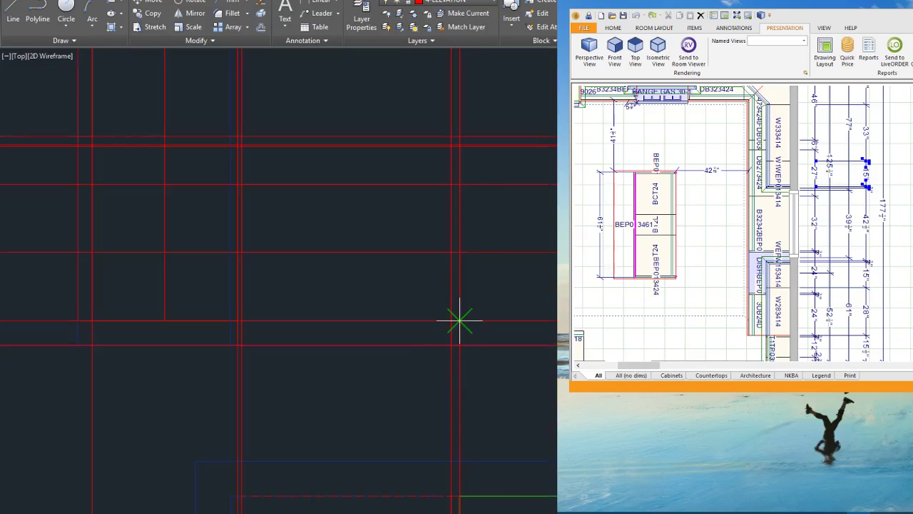
scroll(635, 239, up, 4)
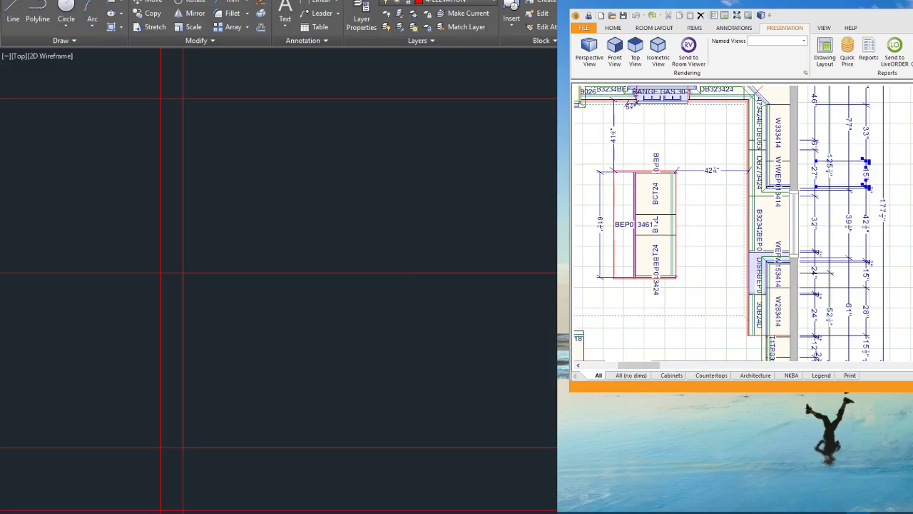
scroll(498, 241, down, 2)
scroll(448, 226, up, 3)
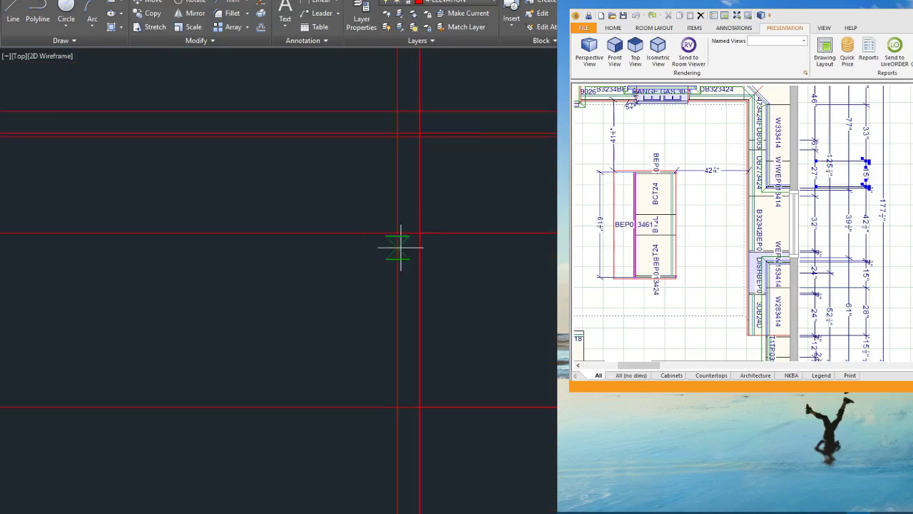
click(420, 233)
scroll(430, 278, down, 5)
scroll(511, 261, up, 5)
scroll(547, 203, up, 4)
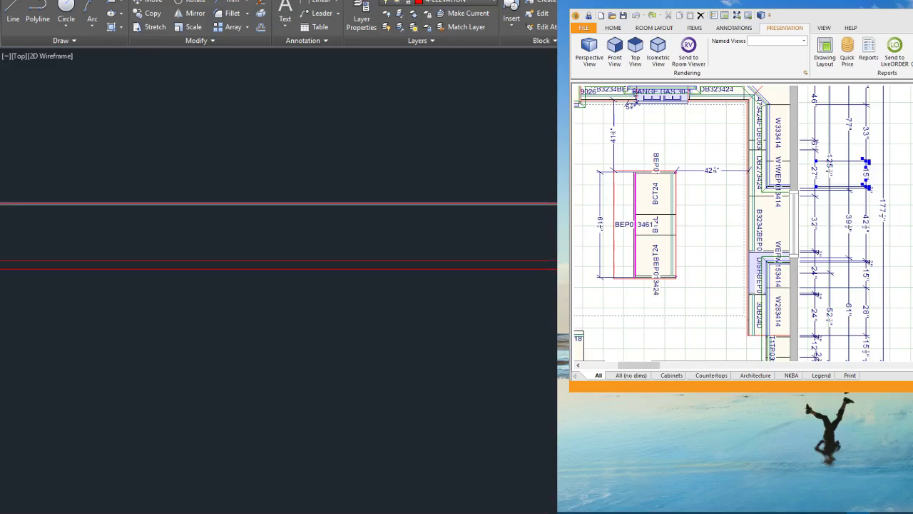
Step: Draw the countertop rectangle between its upper and underside construction lines, ending at the vertical line beside the tall end panel
key(space)
click(546, 205)
scroll(548, 240, down, 4)
scroll(187, 244, up, 4)
click(120, 252)
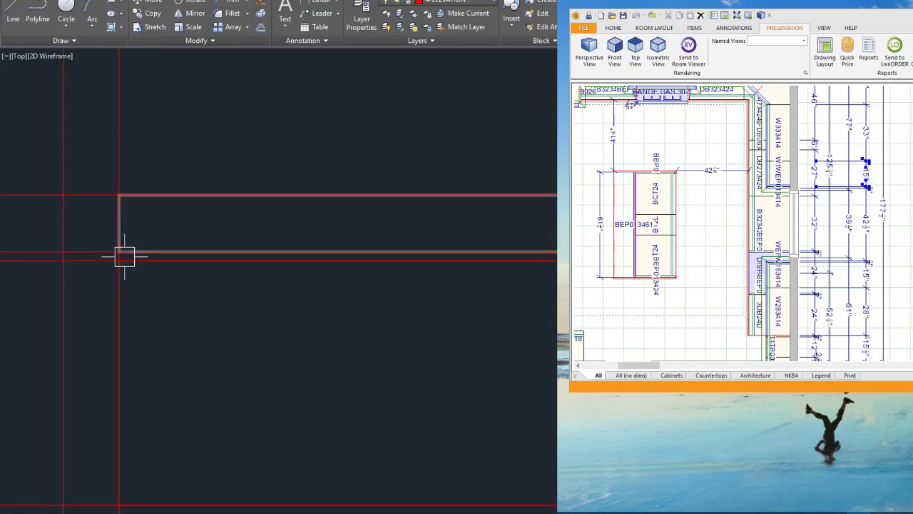
scroll(143, 266, down, 5)
scroll(532, 269, up, 5)
scroll(554, 226, down, 4)
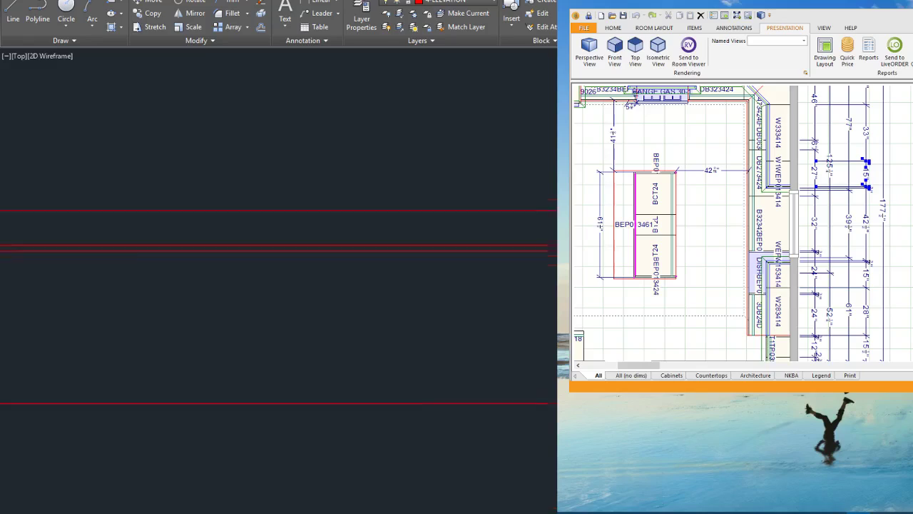
Step: Outline the base run farther right with rectangle corners on the floor line and the countertop's upper line
scroll(553, 404, up, 2)
scroll(356, 438, down, 1)
scroll(421, 438, down, 2)
scroll(556, 436, up, 3)
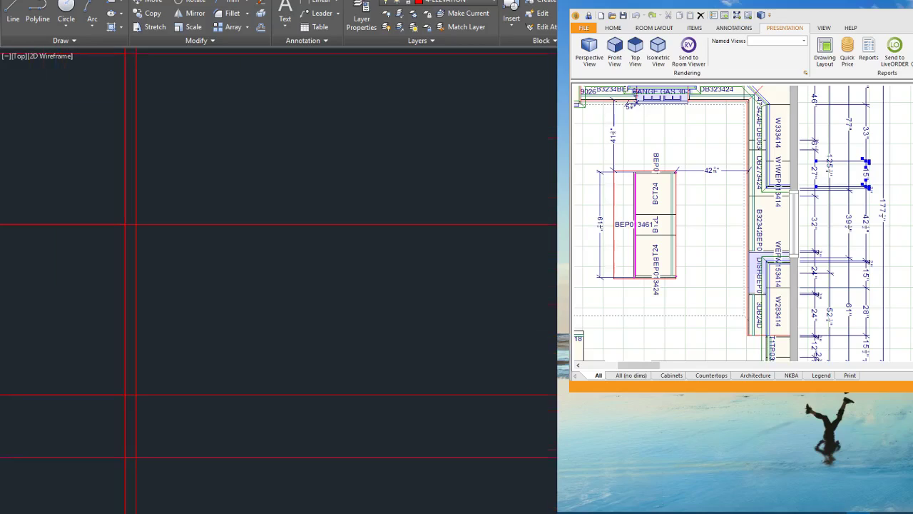
key(space)
click(556, 456)
scroll(555, 451, down, 2)
scroll(556, 242, up, 4)
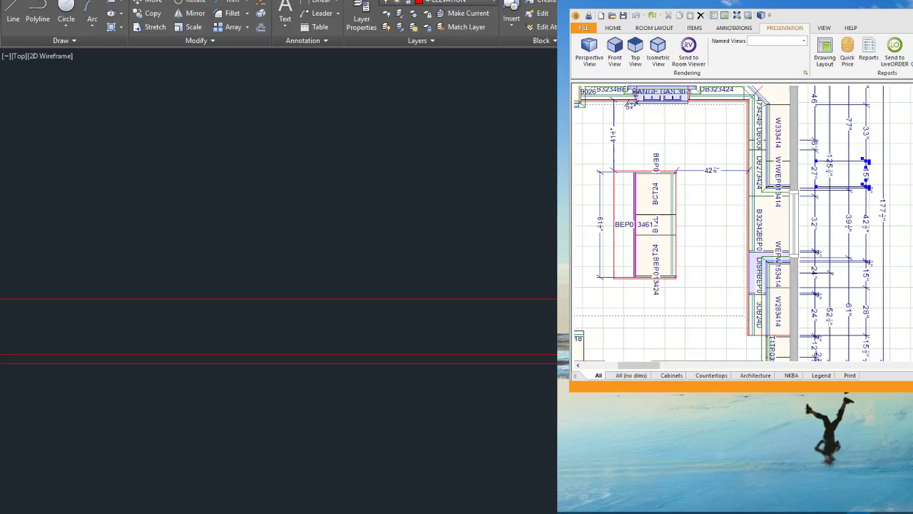
click(556, 299)
scroll(384, 350, down, 5)
scroll(554, 382, up, 3)
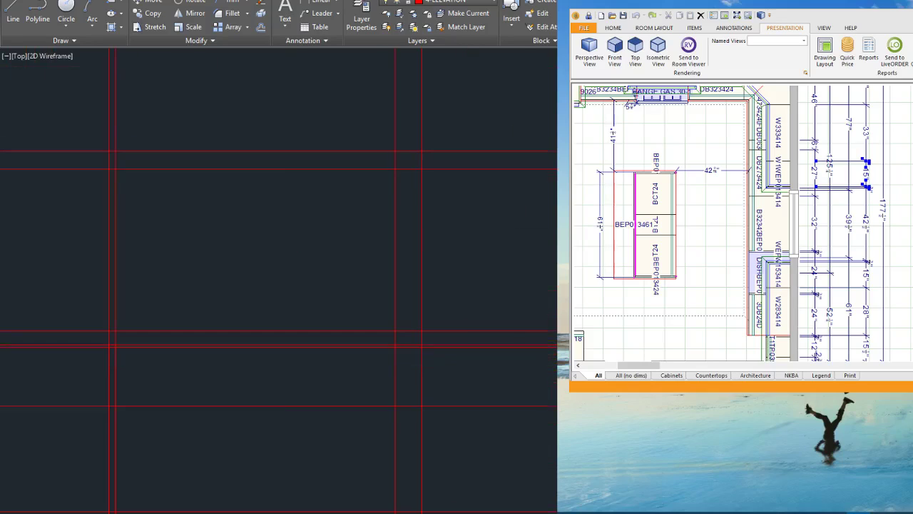
scroll(498, 361, down, 4)
scroll(550, 359, up, 7)
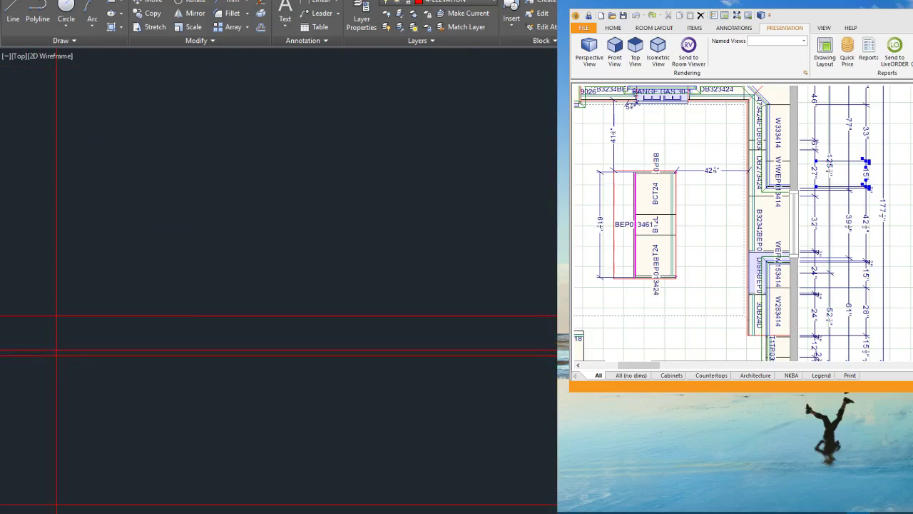
click(556, 315)
scroll(556, 314, down, 3)
scroll(318, 360, up, 2)
Step: Draw the base cabinet's top drawer front rectangle, starting at the construction line just below the countertop underside
key(space)
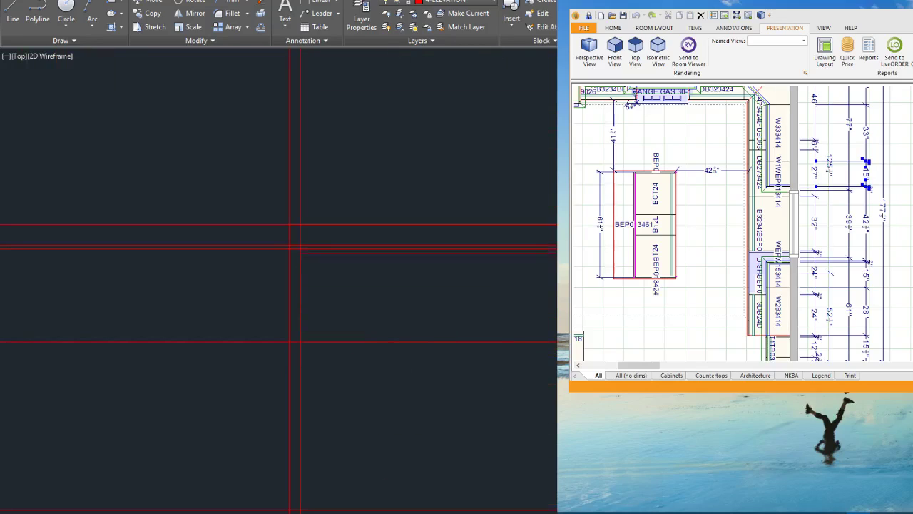
click(301, 248)
scroll(301, 249, down, 2)
scroll(534, 325, down, 2)
Step: Draw the middle drawer front rectangle and stretch its lower edge down to the next horizontal construction line
key(space)
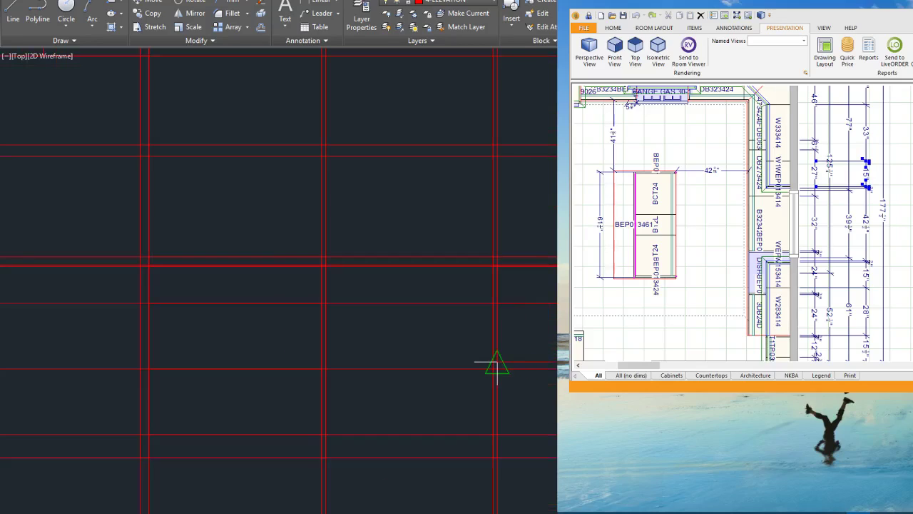
click(497, 364)
click(555, 362)
scroll(555, 363, up, 4)
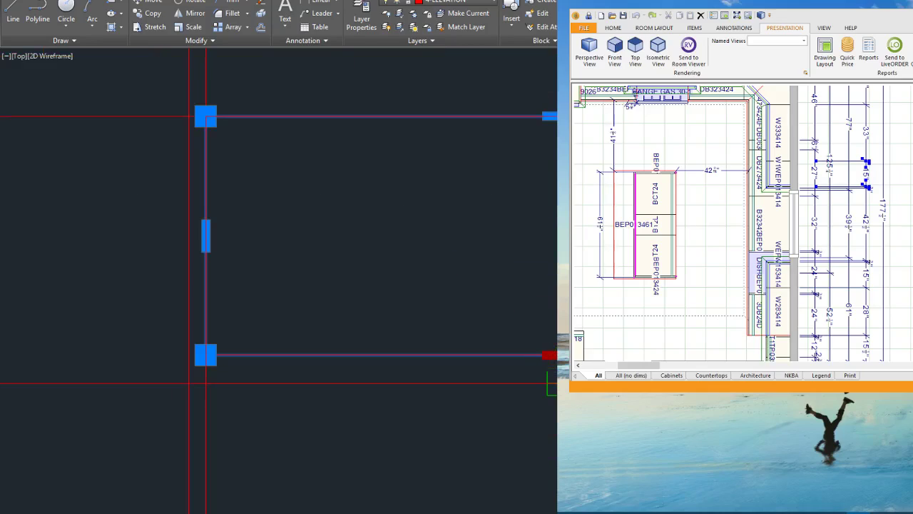
click(556, 383)
key(Escape)
Step: Draw the bottom drawer front rectangle beneath the middle drawer, down to the toe-kick line
scroll(448, 331, down, 2)
key(space)
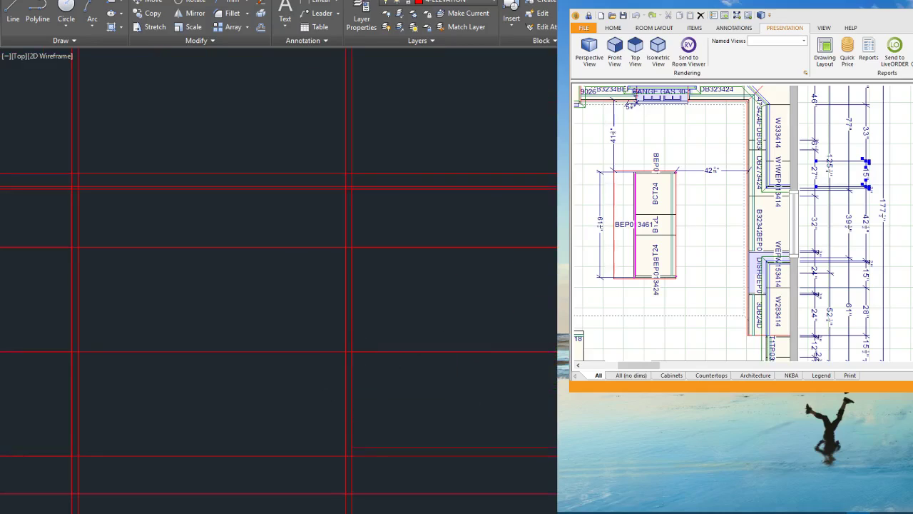
scroll(457, 186, up, 5)
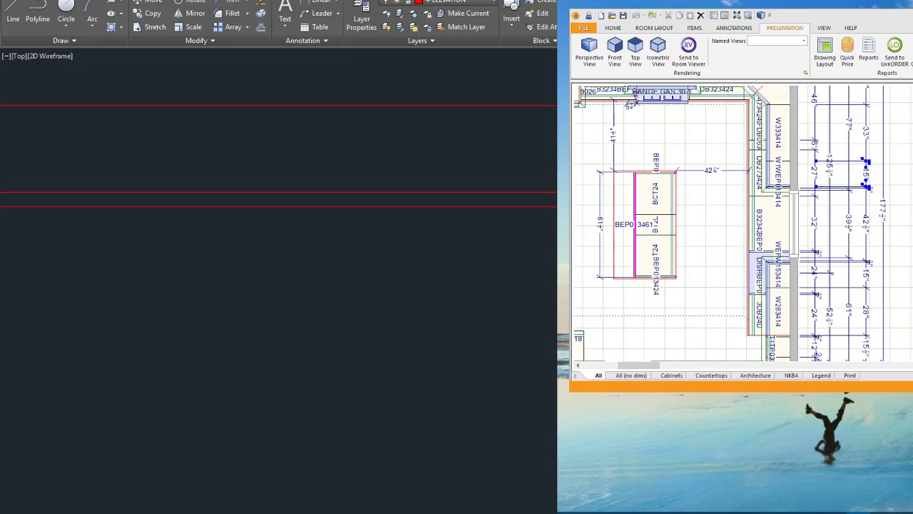
scroll(416, 230, down, 4)
scroll(398, 327, down, 3)
Step: Draw a full-height base front rectangle at the right end of the run, between the toe-kick line and the line below the countertop
key(space)
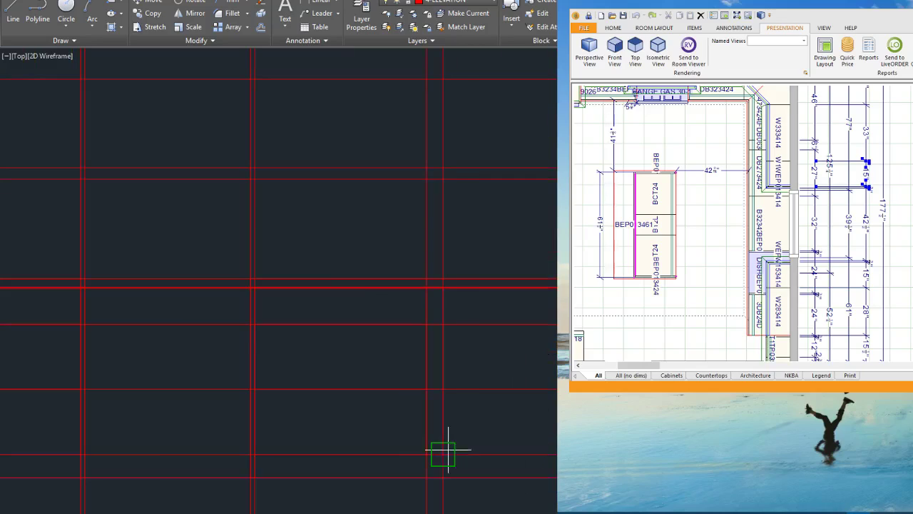
click(447, 451)
scroll(576, 286, up, 4)
click(520, 321)
scroll(550, 337, down, 5)
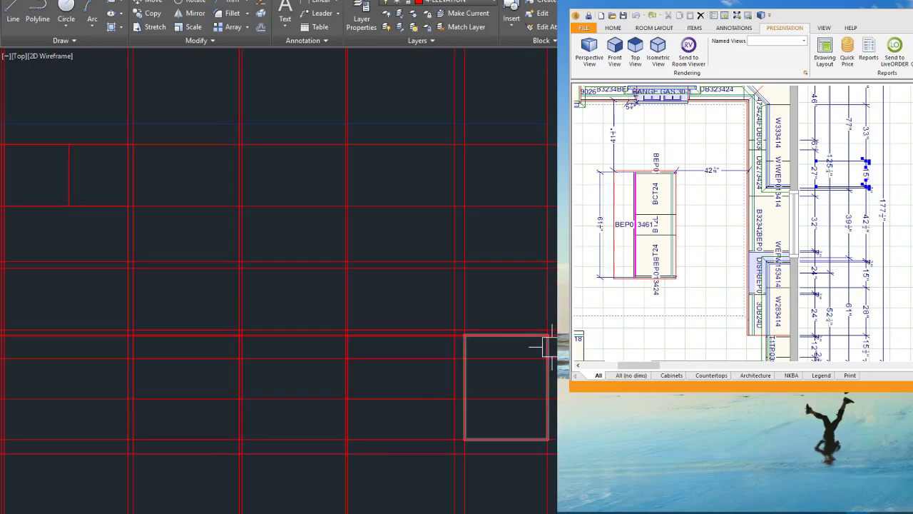
Step: Delete the vertical construction lines that extend above the wall elevation
scroll(550, 346, down, 2)
scroll(534, 307, down, 2)
scroll(465, 351, up, 2)
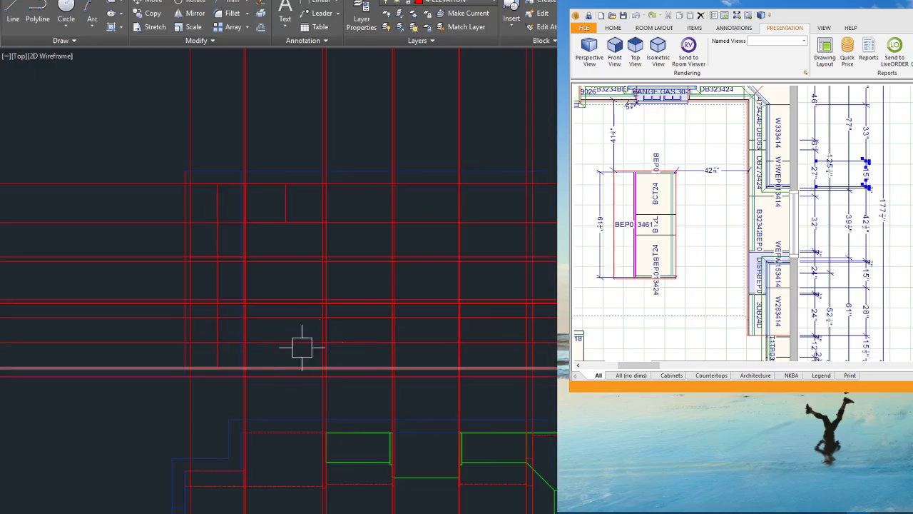
scroll(361, 338, down, 2)
scroll(305, 257, up, 2)
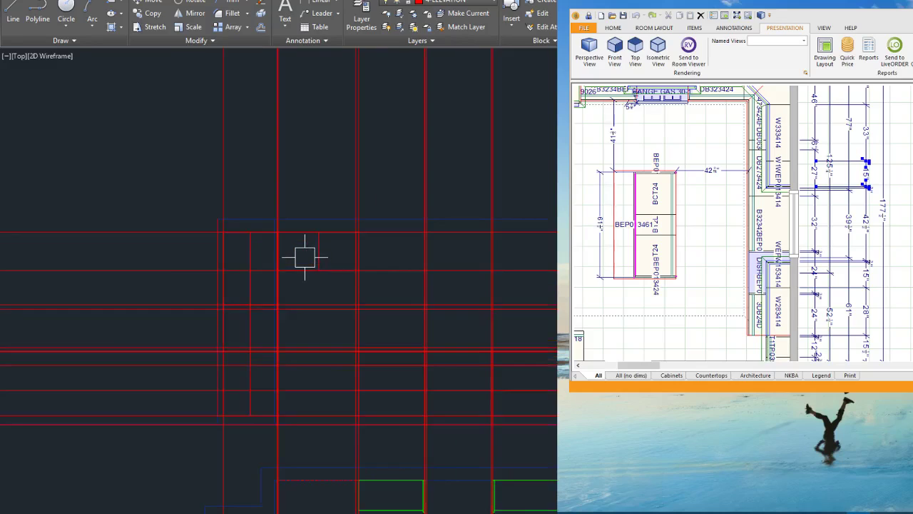
scroll(305, 260, up, 2)
scroll(258, 316, down, 2)
drag(550, 195, 193, 163)
key(Delete)
Step: Offset each drawer front rectangle inward in both base drawer stacks to form the inner panel outlines
scroll(366, 380, up, 2)
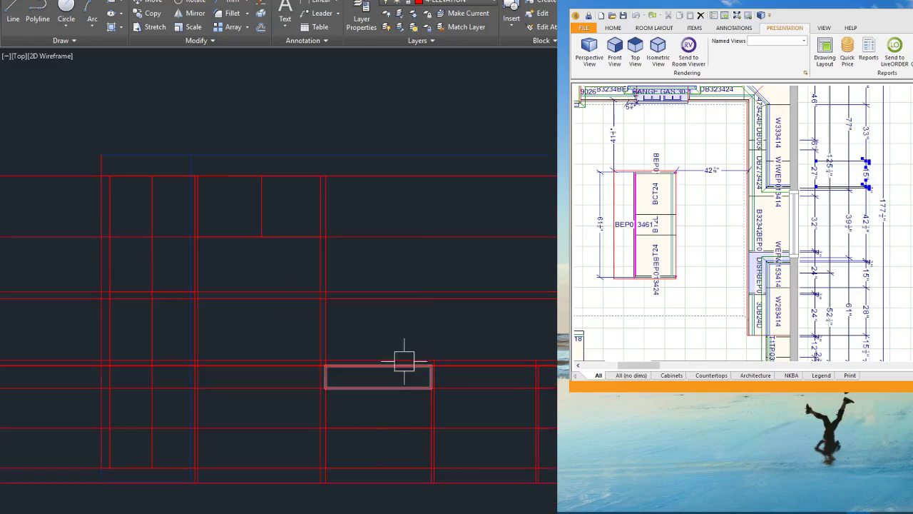
key(o)
key(space)
key(space)
scroll(253, 501, up, 2)
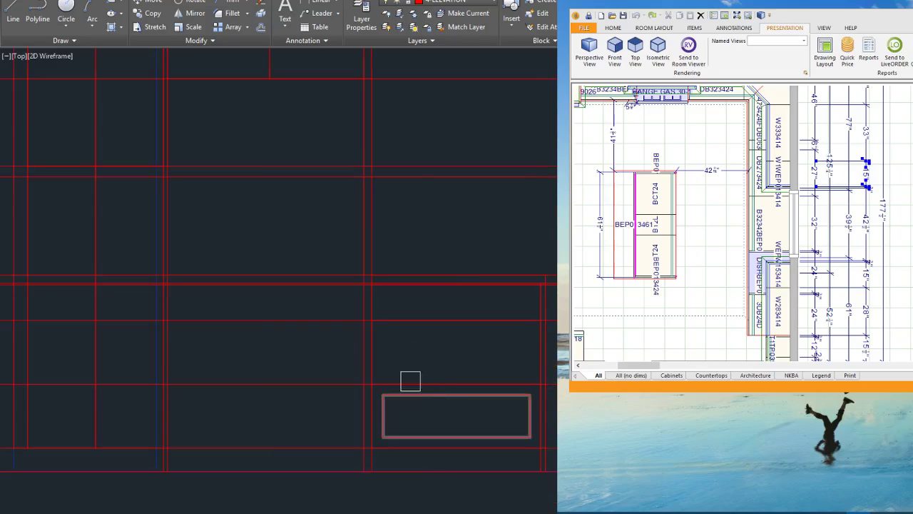
scroll(371, 343, up, 2)
scroll(279, 398, down, 2)
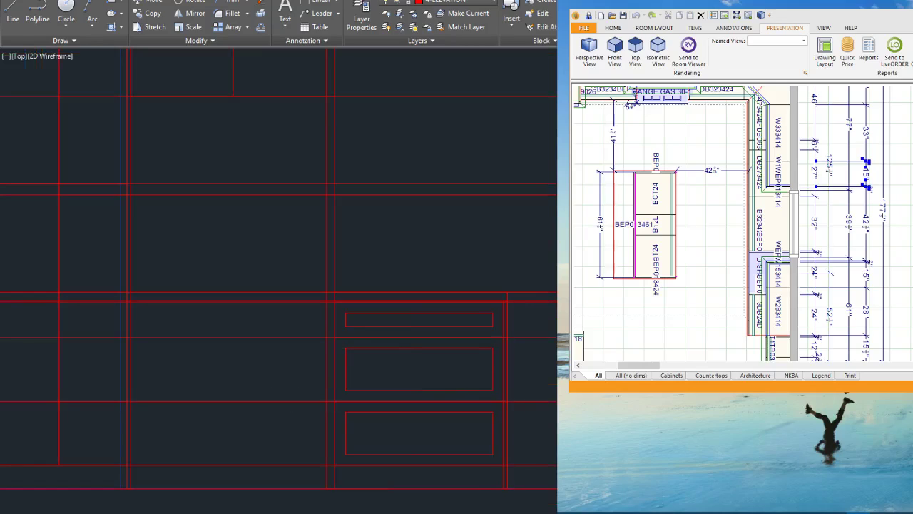
scroll(214, 342, down, 2)
scroll(535, 407, up, 2)
click(546, 404)
click(554, 375)
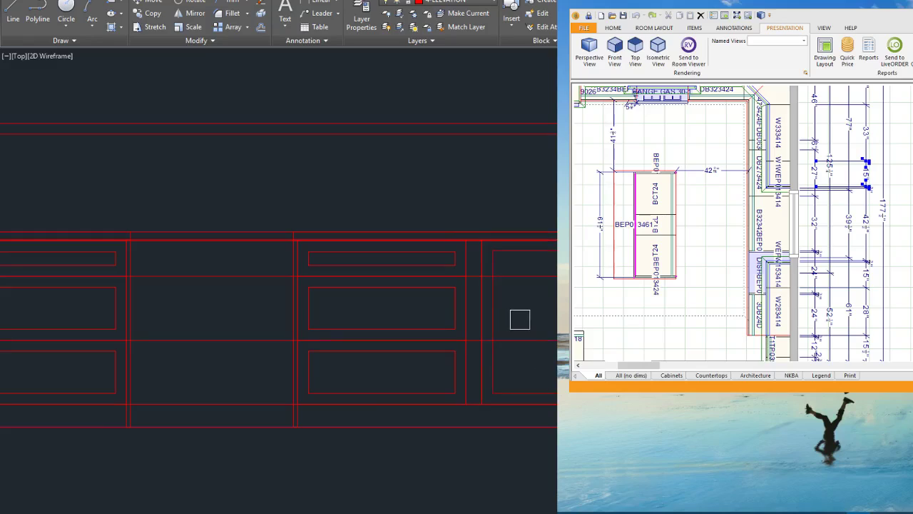
click(501, 371)
key(Delete)
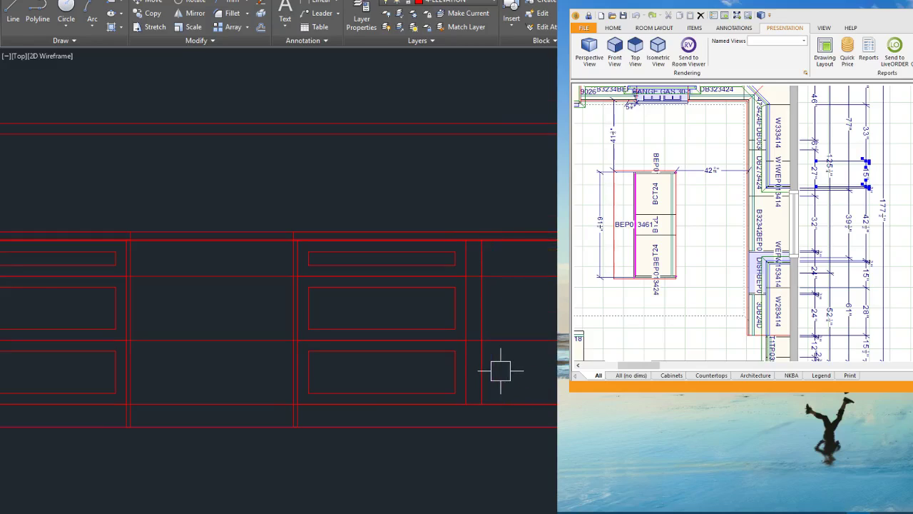
Step: Offset the two lower door fronts of the tall cabinet inward to form their inner panels
scroll(500, 371, down, 4)
key(Return)
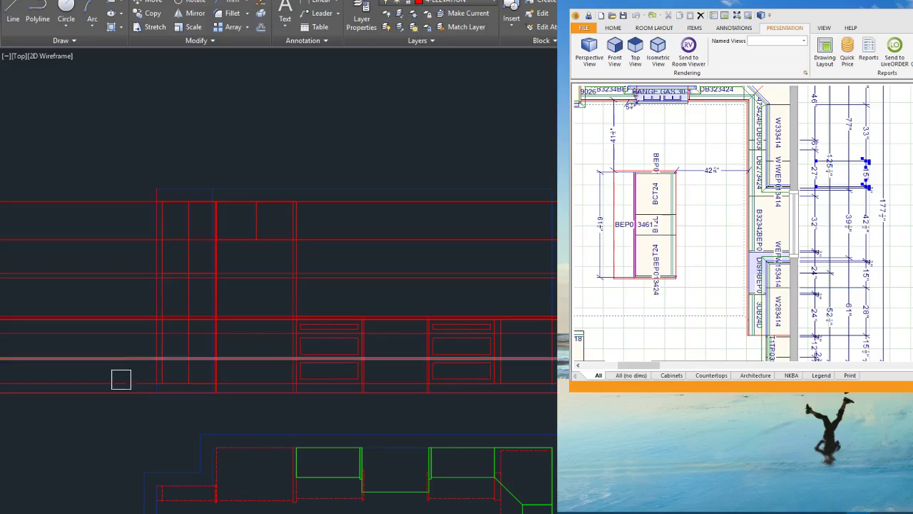
scroll(141, 379, up, 4)
click(238, 389)
click(230, 337)
click(300, 386)
click(300, 348)
Step: Offset the tall cabinet's two upper door fronts and the adjacent short upper cabinet doors inward by the same distance
scroll(313, 383, down, 2)
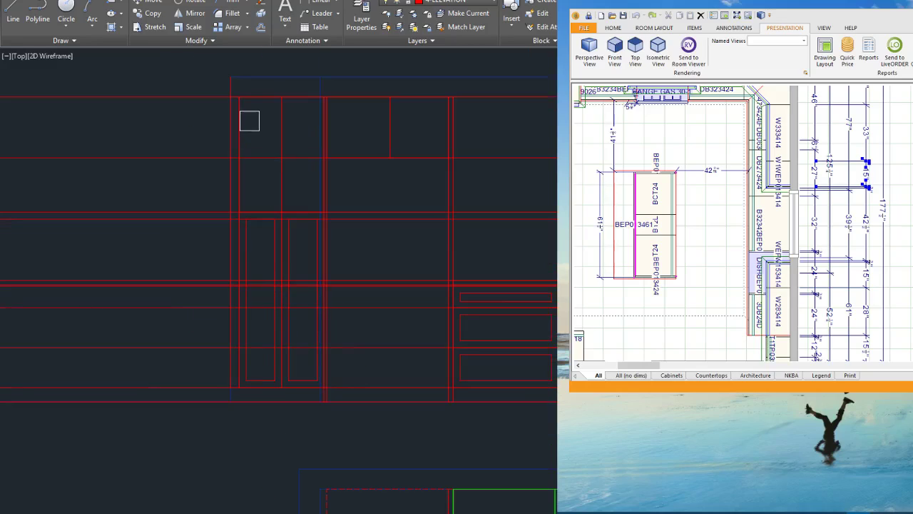
click(255, 105)
click(263, 131)
click(306, 102)
click(309, 124)
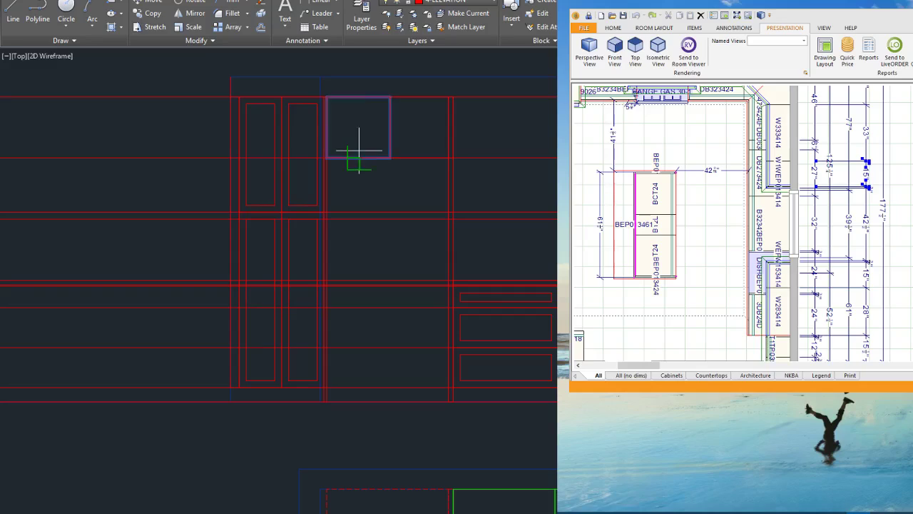
Step: Delete all the horizontal construction lines crossing the elevation with a crossing selection beside the tall cabinet
scroll(300, 279, down, 2)
click(226, 389)
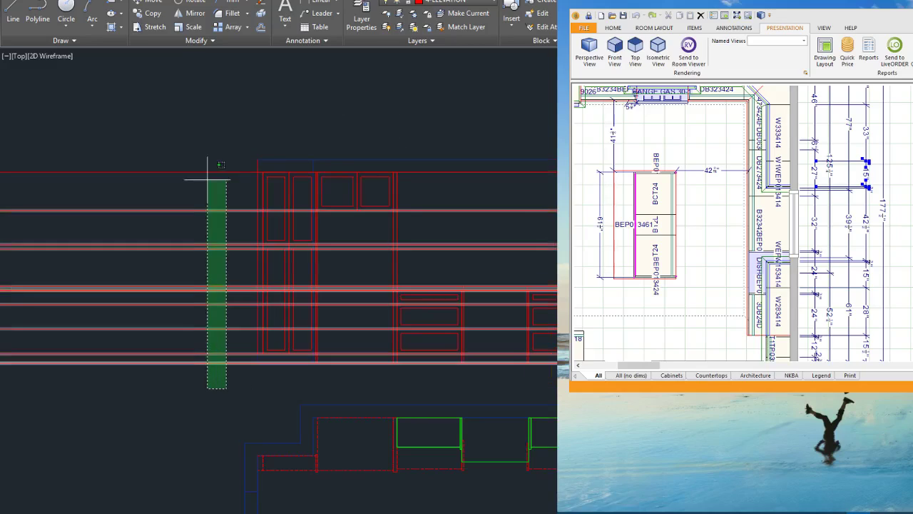
click(202, 130)
key(Delete)
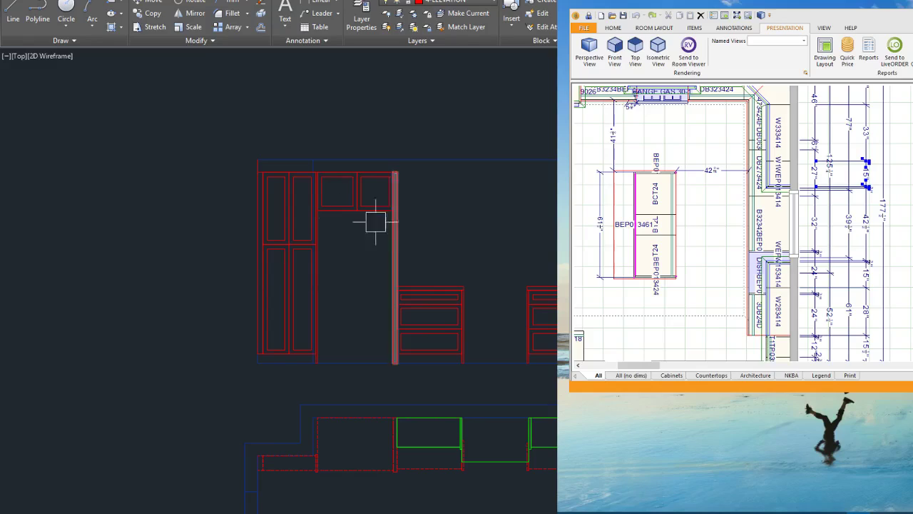
Step: Project vertical construction lines from the floor plan's wall cabinet and panel edges on both sides of the range opening
scroll(442, 276, down, 3)
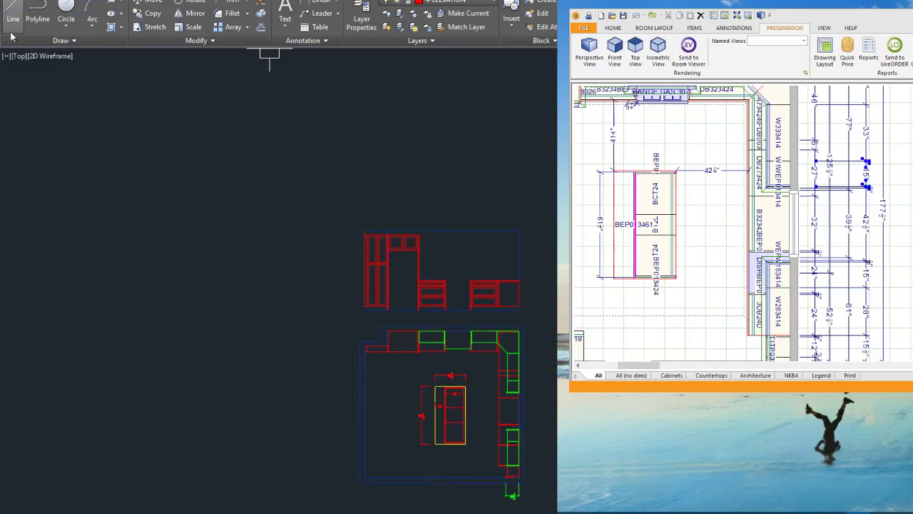
click(61, 40)
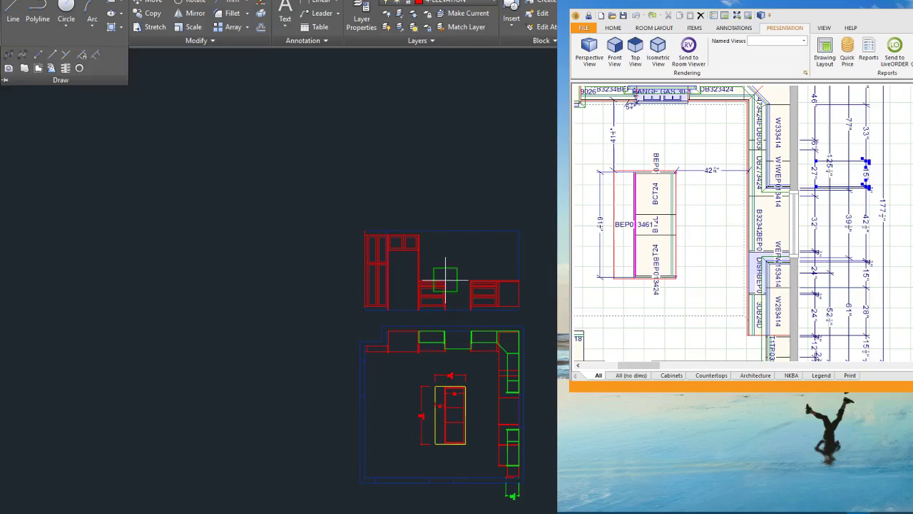
text(v)
key(Return)
scroll(421, 332, up, 5)
click(400, 325)
scroll(547, 355, up, 2)
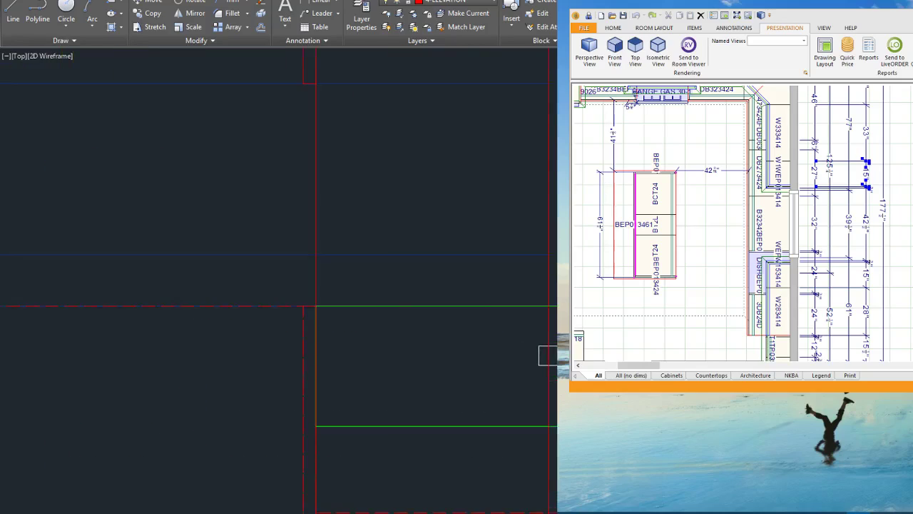
scroll(548, 354, up, 2)
scroll(292, 358, down, 4)
scroll(615, 363, up, 2)
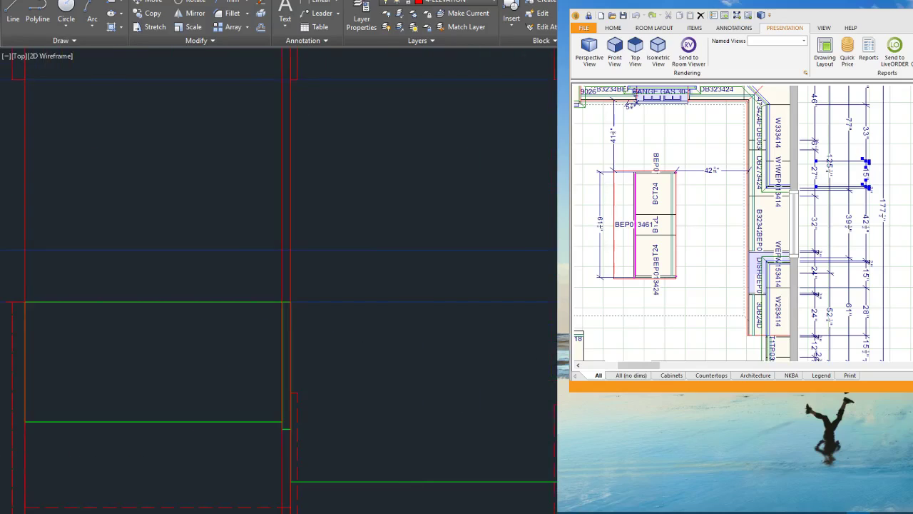
middle_drag(615, 362, 606, 363)
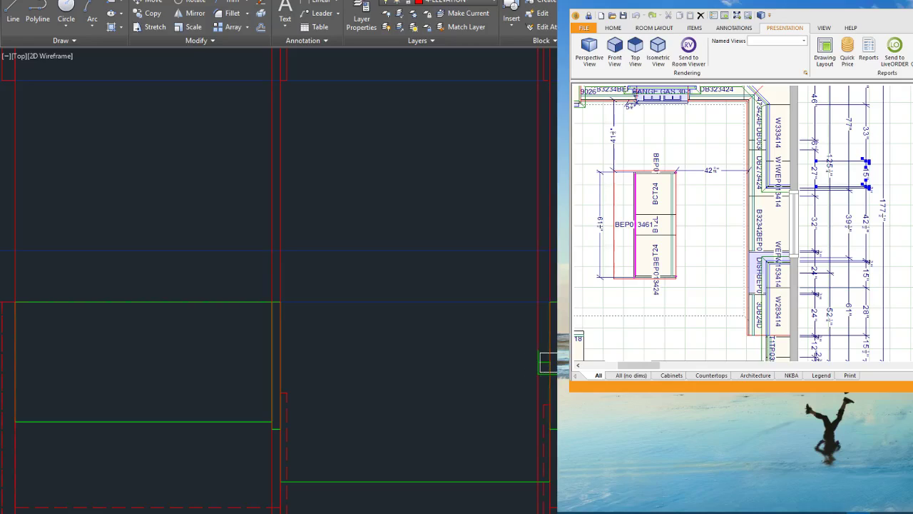
scroll(552, 362, down, 1)
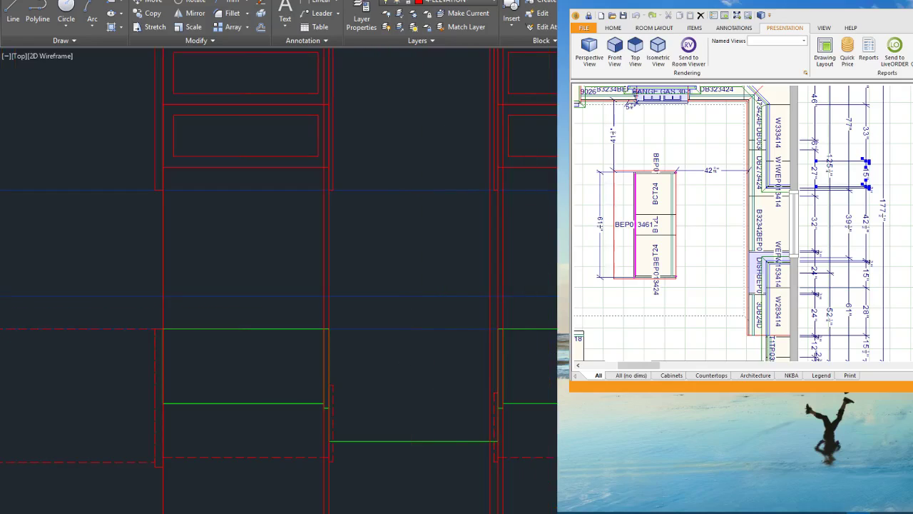
Step: Delete the surplus vertical line and project the remaining construction lines from the wall cabinets toward the plan's corner
scroll(493, 378, up, 2)
click(488, 355)
key(Delete)
scroll(446, 492, down, 5)
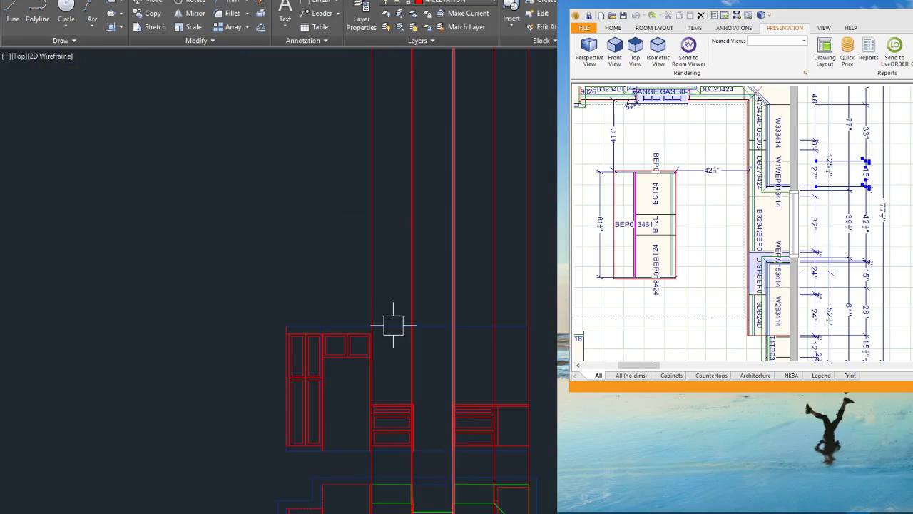
scroll(381, 312, up, 4)
scroll(427, 304, down, 2)
scroll(419, 460, up, 2)
scroll(294, 371, down, 4)
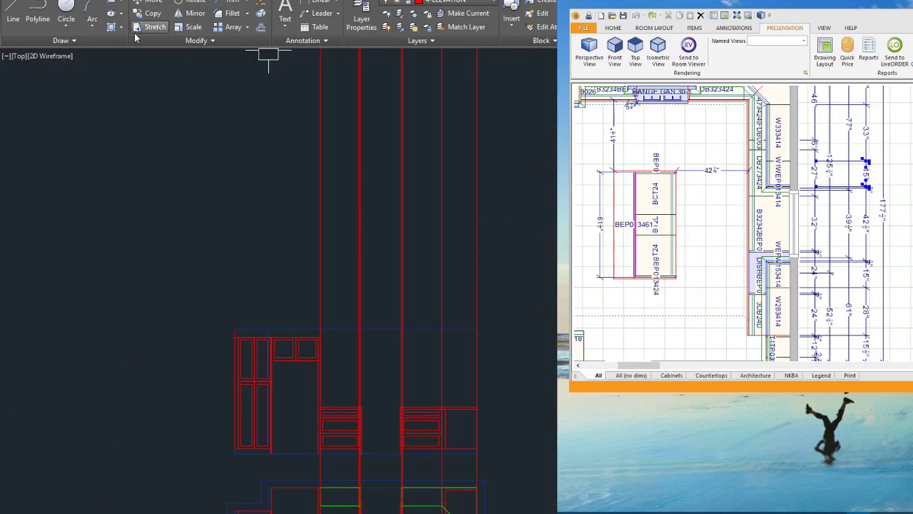
Step: Project horizontal construction lines from the reference elevation at the wall cabinets' top and underside heights
click(66, 41)
text(h)
key(Return)
scroll(499, 355, up, 2)
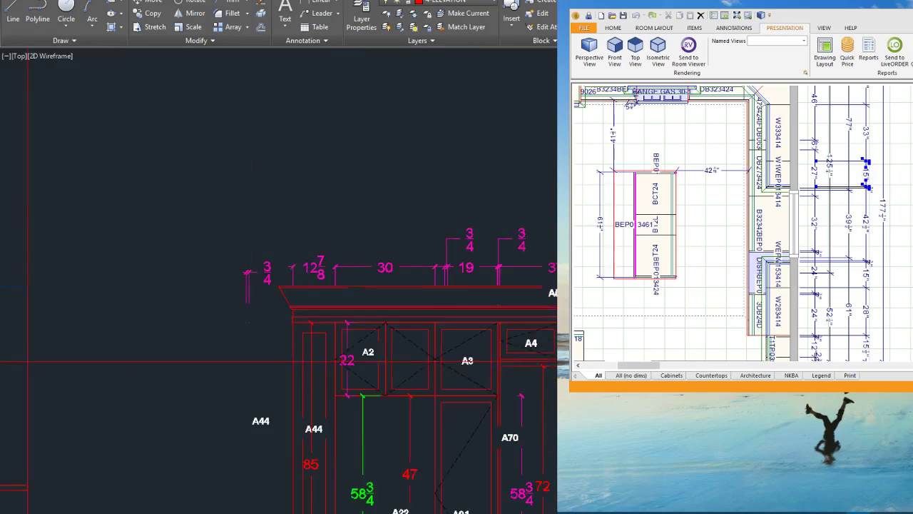
scroll(528, 418, up, 2)
click(516, 447)
scroll(538, 396, down, 3)
scroll(333, 412, up, 6)
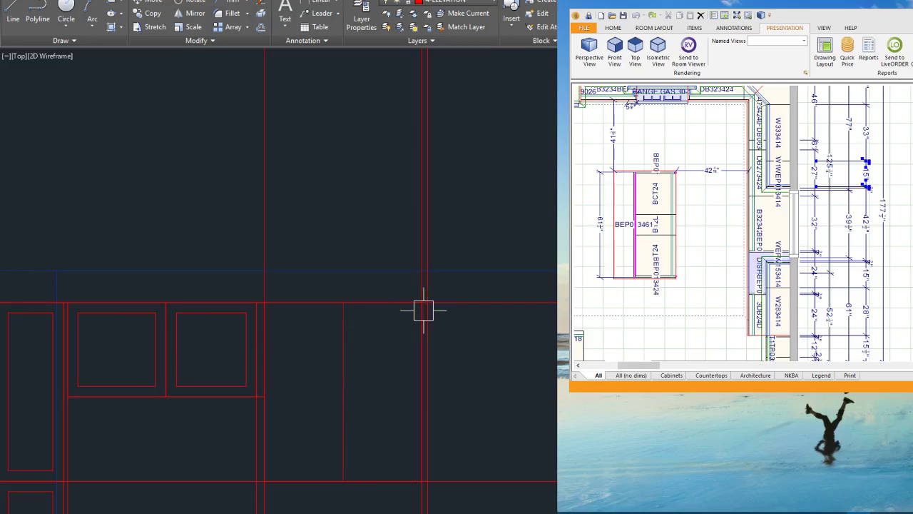
Step: Draw the second door front of the wall cabinet before the range opening and the side panels flanking the opening
click(342, 302)
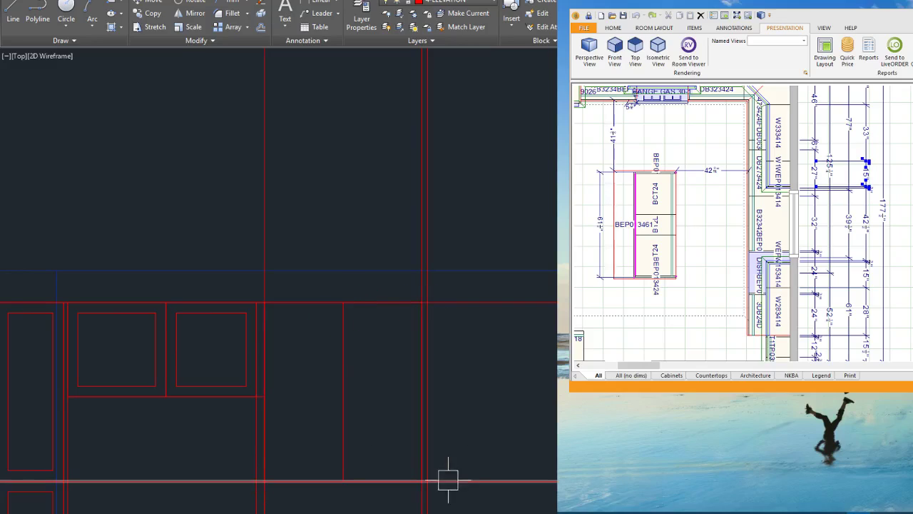
key(space)
scroll(430, 321, up, 4)
scroll(337, 276, down, 4)
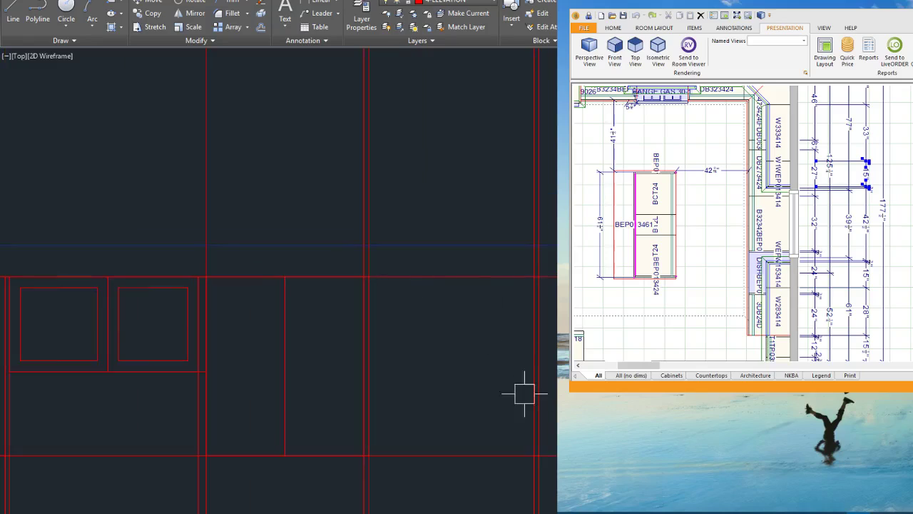
key(space)
scroll(543, 468, up, 4)
click(537, 427)
scroll(537, 426, down, 2)
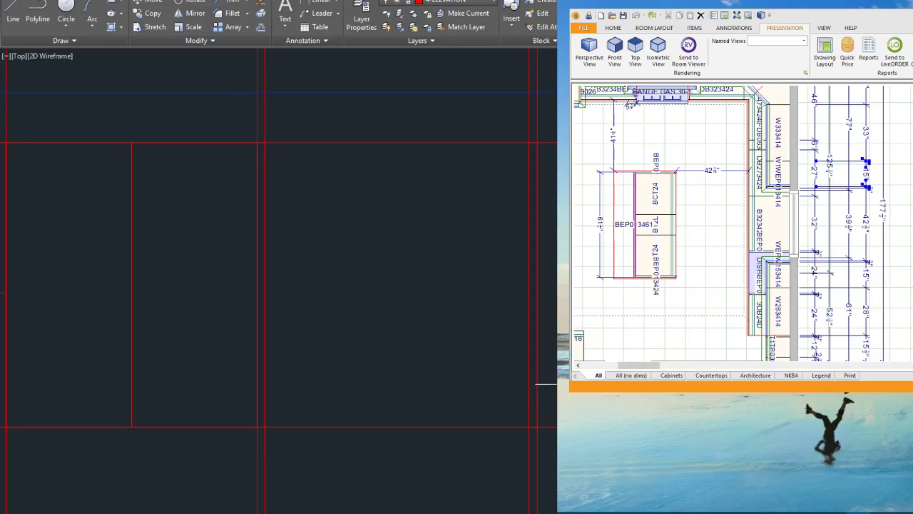
Step: Offset the wall cabinet door fronts inward on both sides of the range opening to form their inner panels
scroll(474, 435, down, 2)
scroll(556, 459, up, 1)
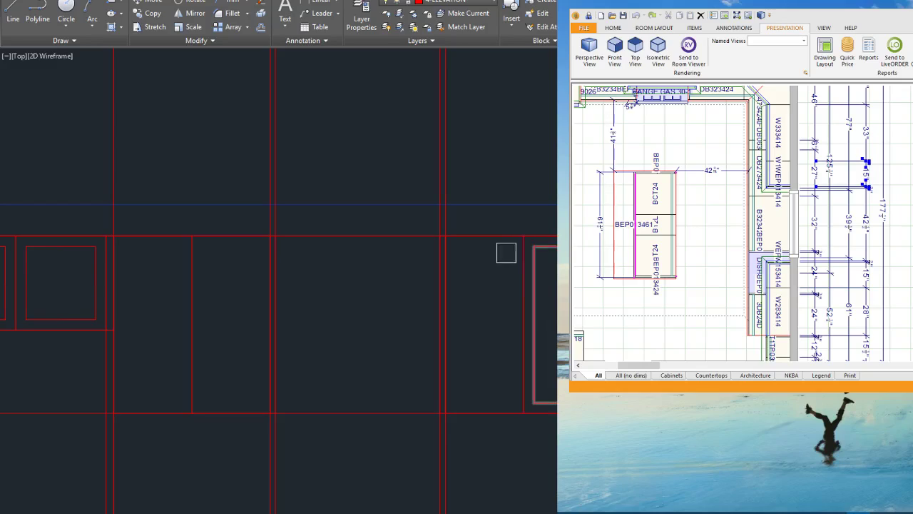
click(162, 234)
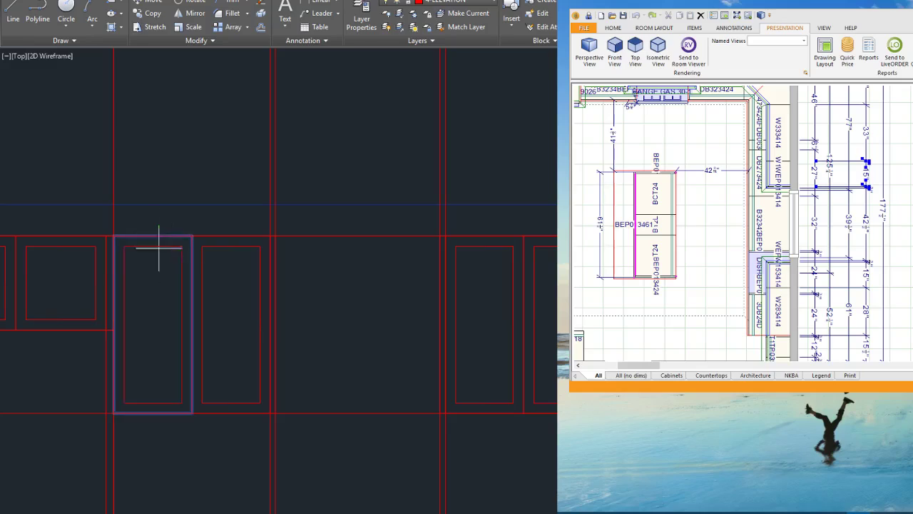
click(160, 248)
key(Escape)
Step: Delete the vertical construction lines projected from the floor plan for the wall cabinets
scroll(500, 381, down, 2)
scroll(621, 329, up, 1)
click(607, 267)
click(39, 159)
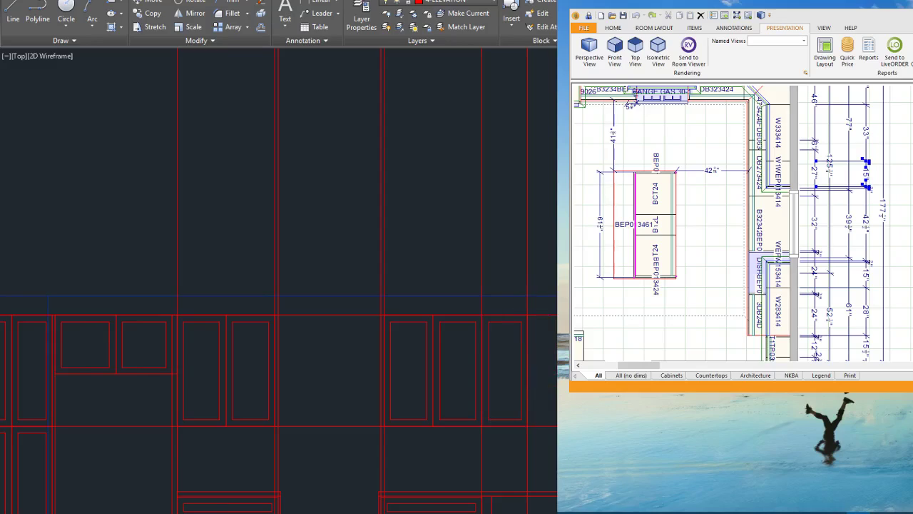
click(553, 207)
click(159, 173)
key(Delete)
scroll(344, 203, down, 2)
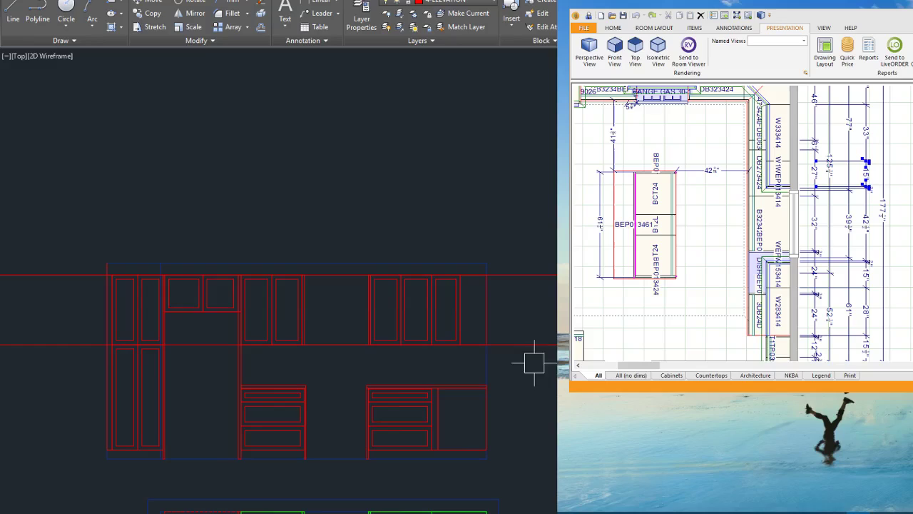
Step: Remove the two horizontal construction lines at the wall cabinets' top and underside
click(533, 359)
click(526, 232)
key(Escape)
Step: Examine the top of the new elevation's wall cabinets and the top area of the reference elevation
scroll(559, 301, down, 4)
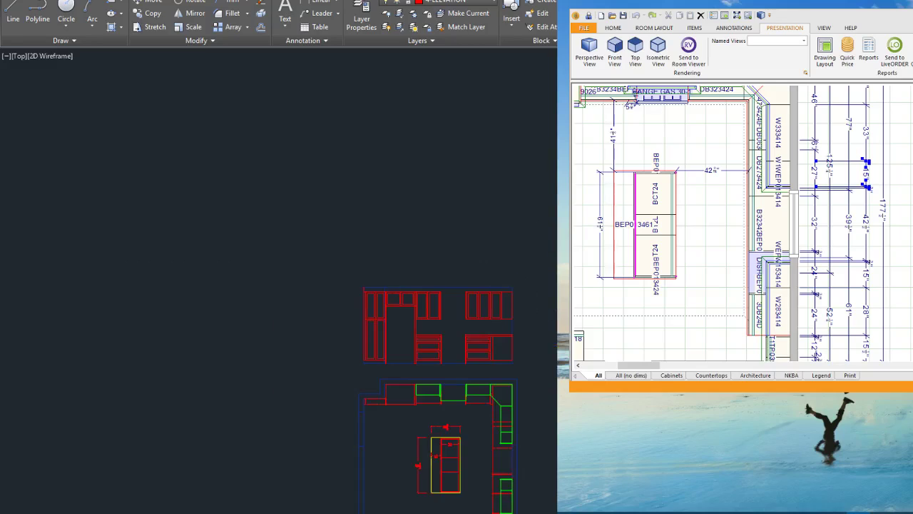
scroll(656, 289, up, 4)
scroll(512, 287, up, 2)
scroll(464, 284, up, 3)
scroll(496, 284, down, 5)
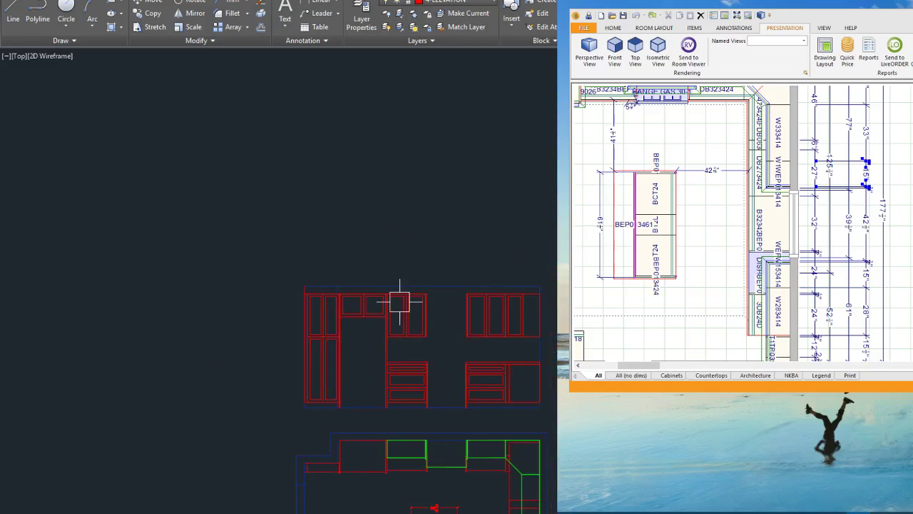
scroll(548, 297, up, 3)
scroll(642, 292, up, 4)
scroll(635, 286, up, 2)
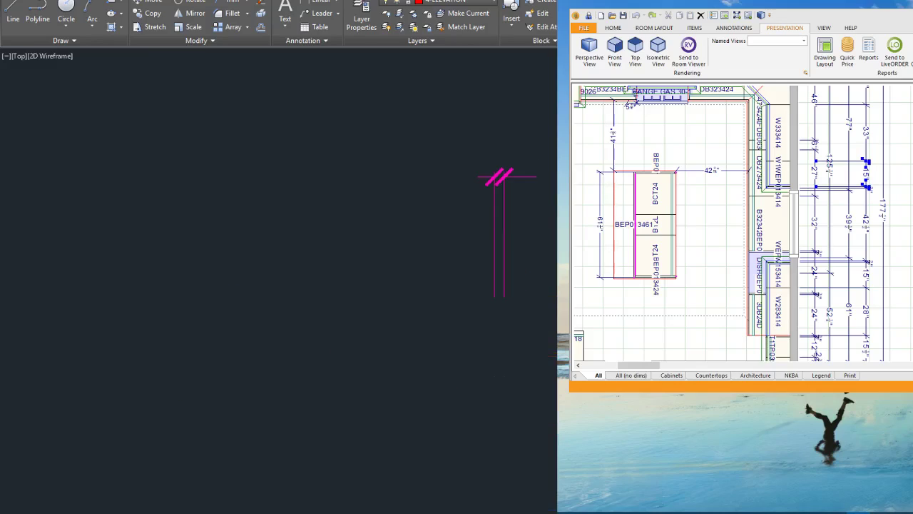
scroll(628, 286, down, 7)
Step: Draw the stepped, sloped crown moulding end profile from the wall cabinets' upper right corner to the ceiling line
scroll(360, 253, up, 7)
scroll(460, 302, up, 4)
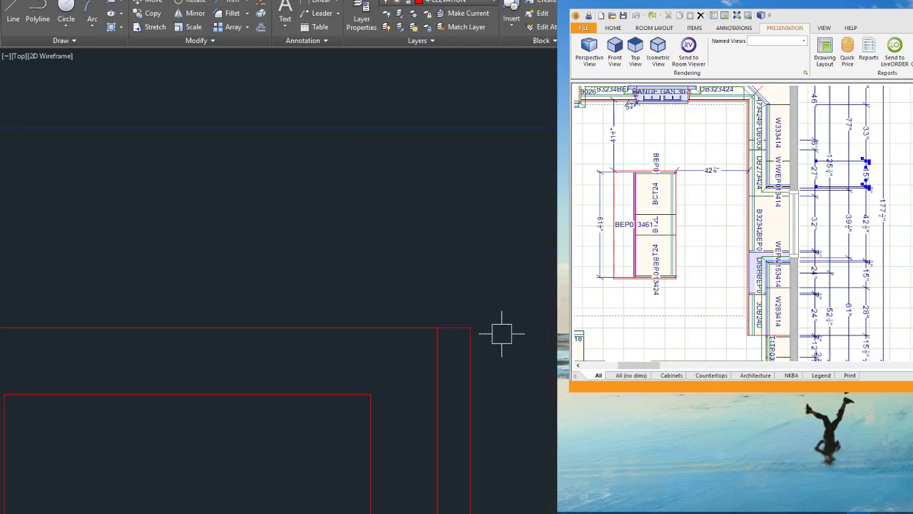
text(l)
key(space)
key(Return)
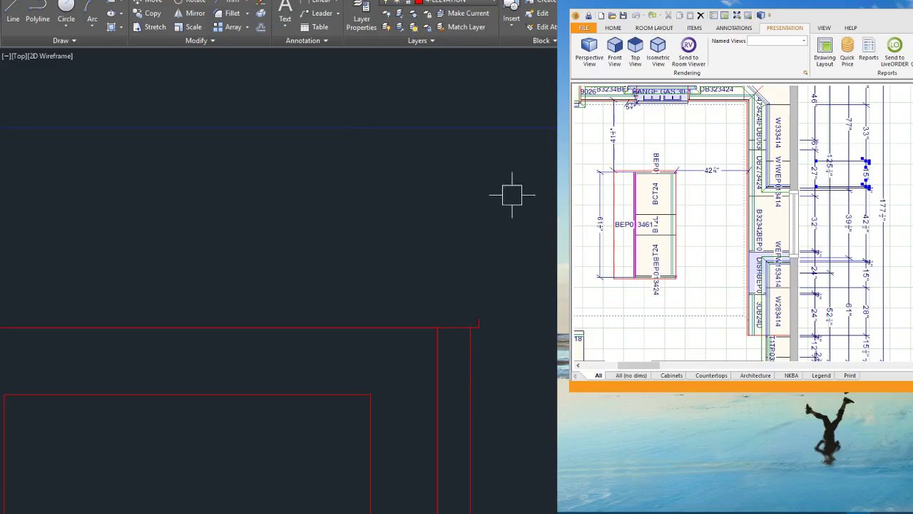
click(470, 327)
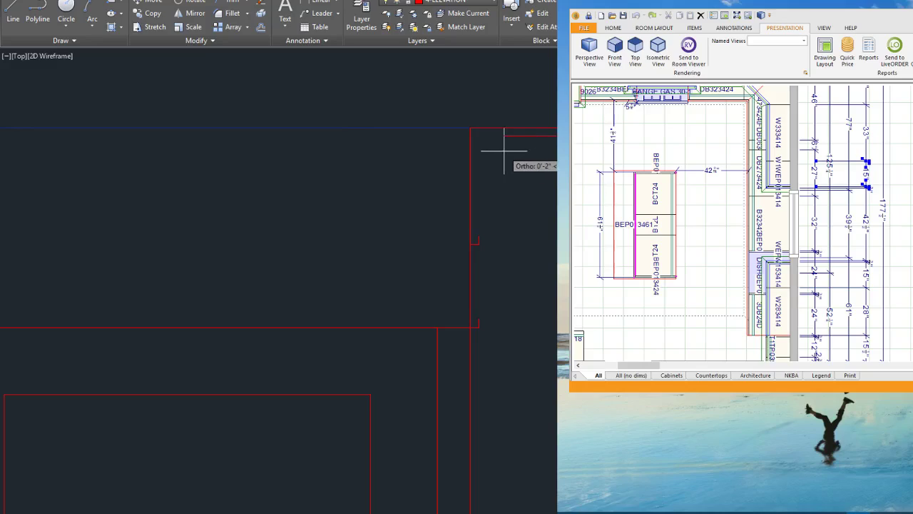
click(479, 237)
key(Escape)
Step: Delete the short vertical at the crown profile's lower corner and redraw it as a taller edge
scroll(494, 307, up, 2)
scroll(469, 338, up, 4)
click(469, 326)
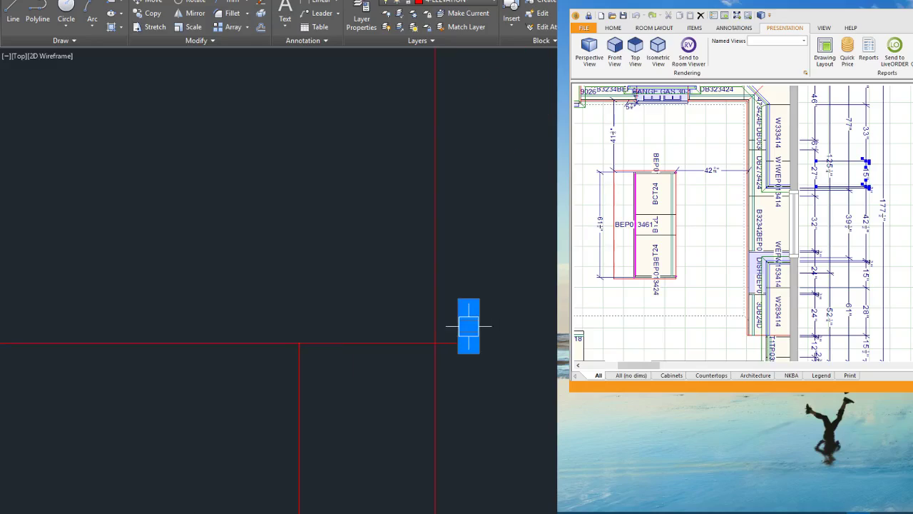
key(Delete)
click(471, 343)
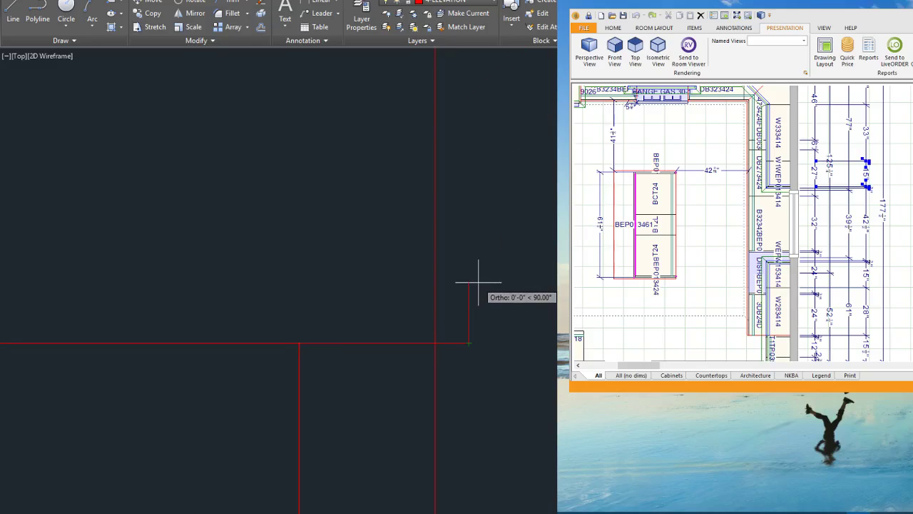
text(1)
scroll(606, 243, down, 5)
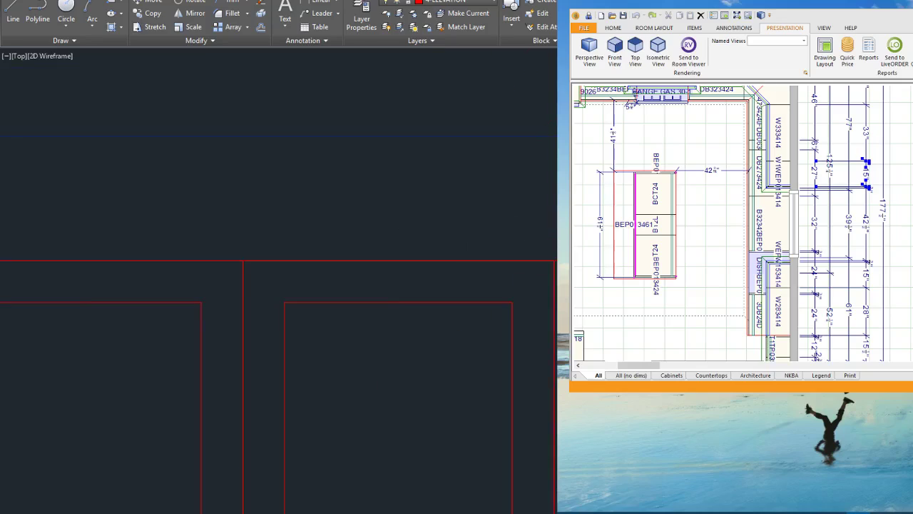
middle_drag(82, 192, 247, 215)
scroll(401, 242, down, 1)
scroll(430, 251, down, 2)
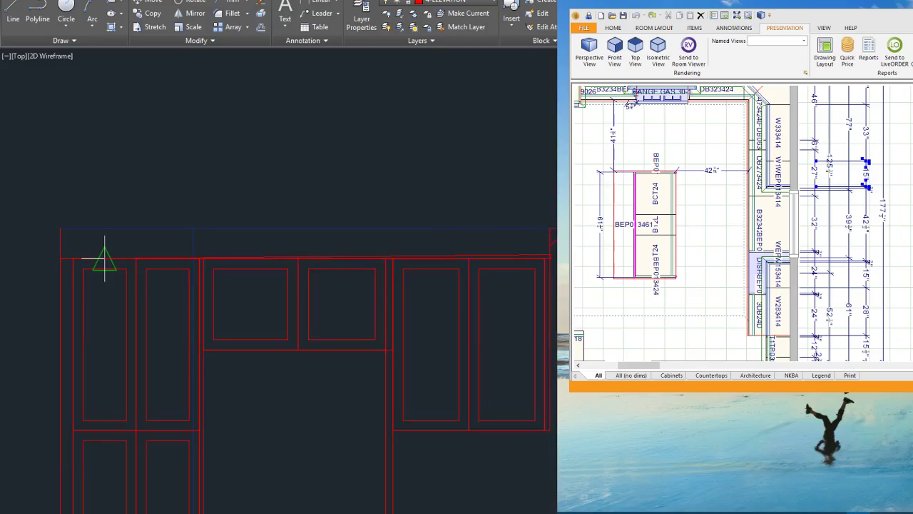
key(Escape)
Step: Move the whole crown profile straight up, clear of the wall cabinets and the ceiling line
scroll(571, 247, up, 4)
click(584, 273)
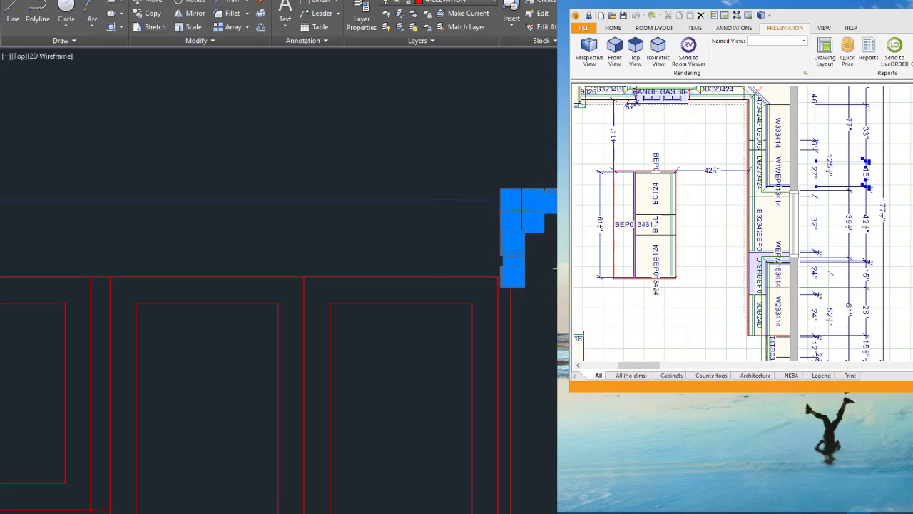
key(m)
key(Return)
click(583, 272)
click(584, 96)
Step: Draw horizontal lines leftward from the crown profile's lower strip, the slope's foot and the slope's head
scroll(532, 379, down, 4)
scroll(531, 222, up, 5)
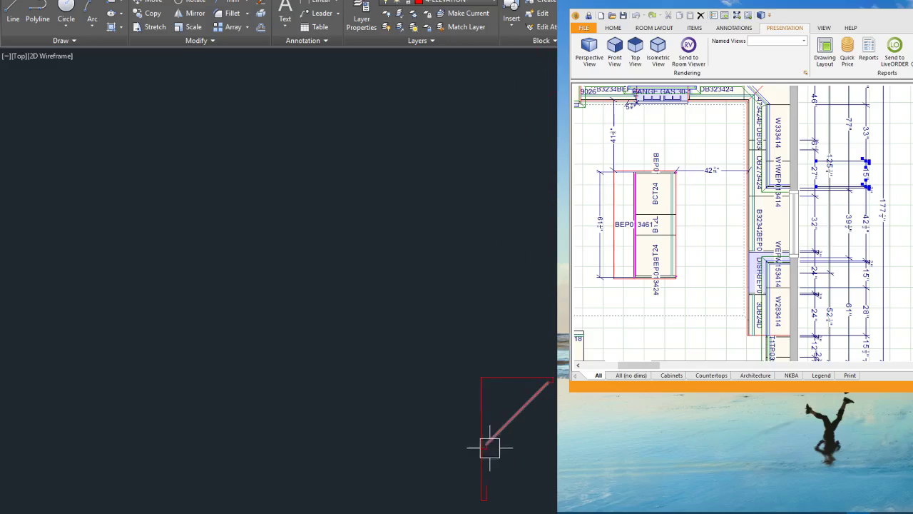
scroll(489, 457, up, 4)
click(485, 500)
click(90, 473)
key(Return)
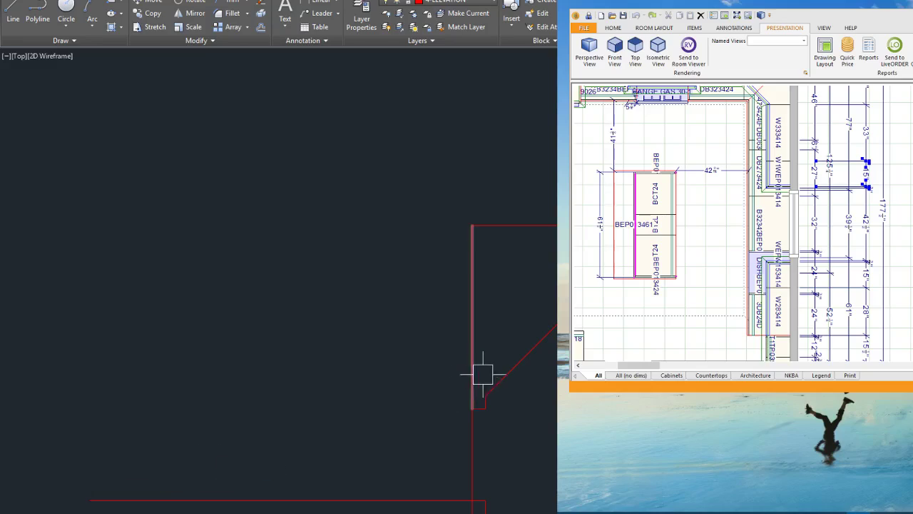
key(Return)
click(485, 396)
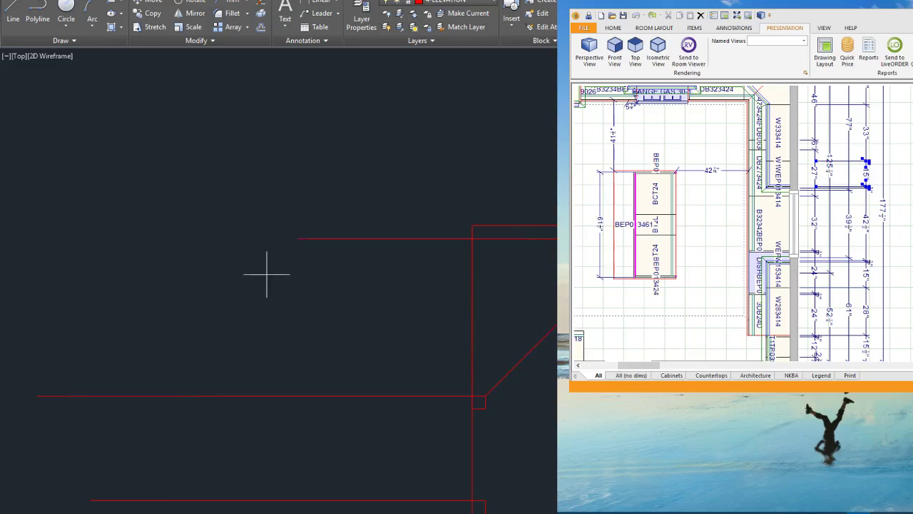
click(63, 269)
key(Return)
Step: Delete the vertical back lines of the crown profile
scroll(371, 208, down, 2)
click(433, 276)
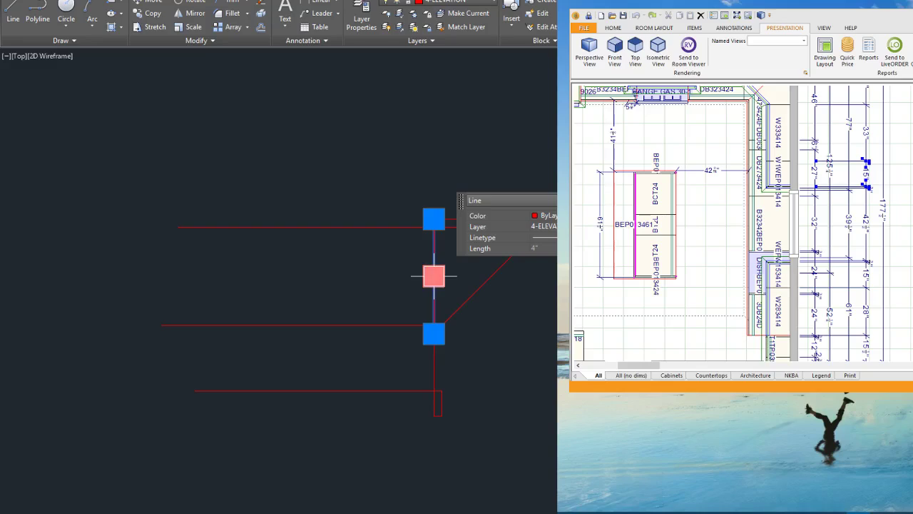
key(Escape)
click(433, 283)
key(Delete)
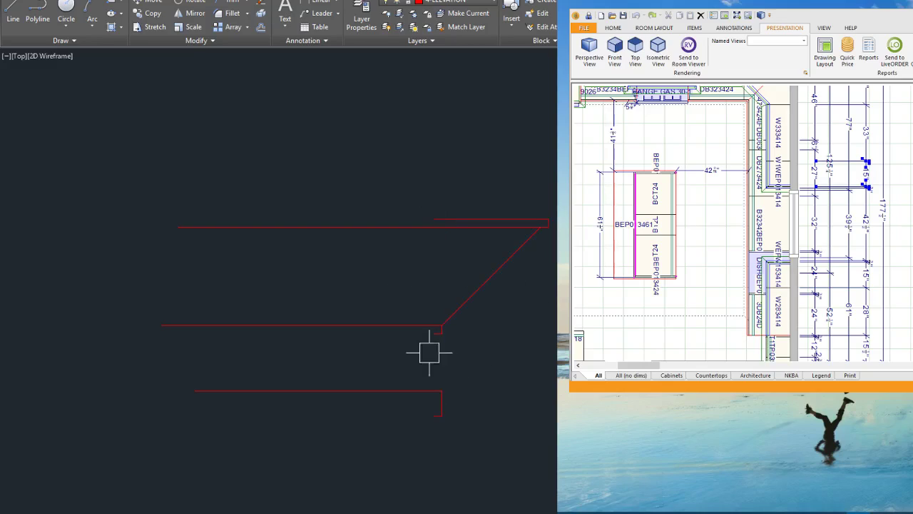
Step: Stretch the short underside edges of the crown's sloped section and of its bottom strip leftward into long horizontal lines
scroll(428, 331, up, 2)
click(456, 335)
click(444, 335)
scroll(443, 335, down, 3)
middle_drag(443, 335, 549, 328)
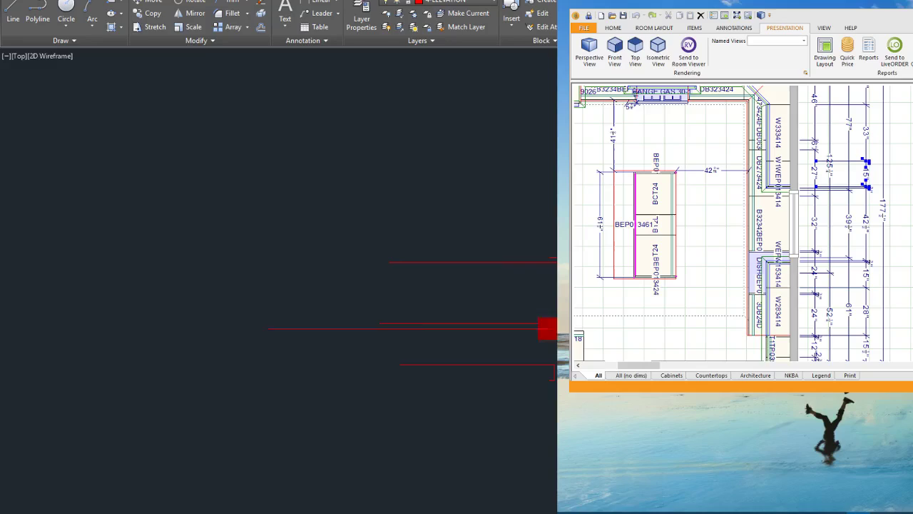
scroll(555, 367, up, 3)
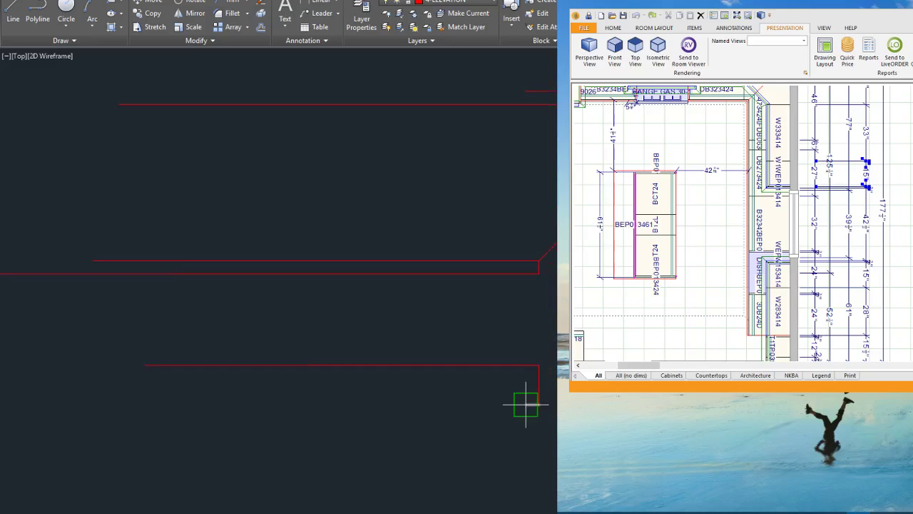
click(526, 404)
click(127, 401)
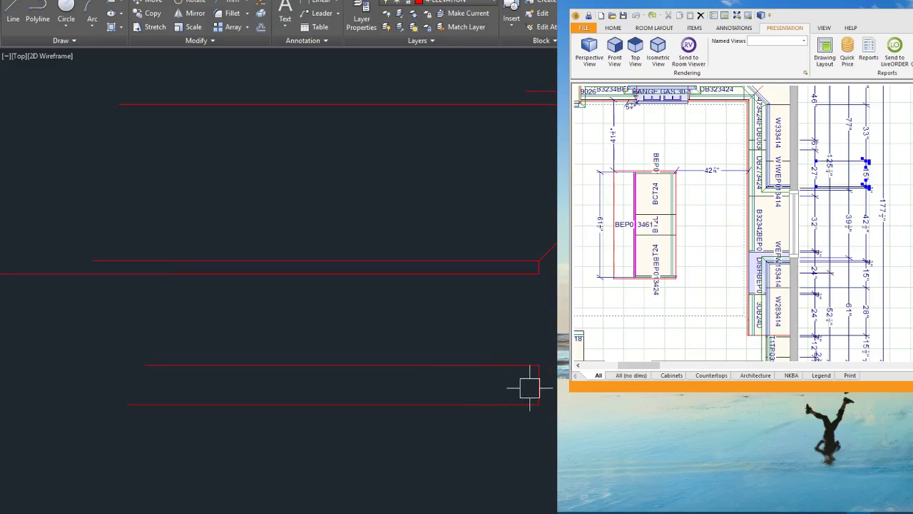
Step: Draw the vertical face joining the crown's sloped section to its bottom strip
scroll(536, 287, up, 3)
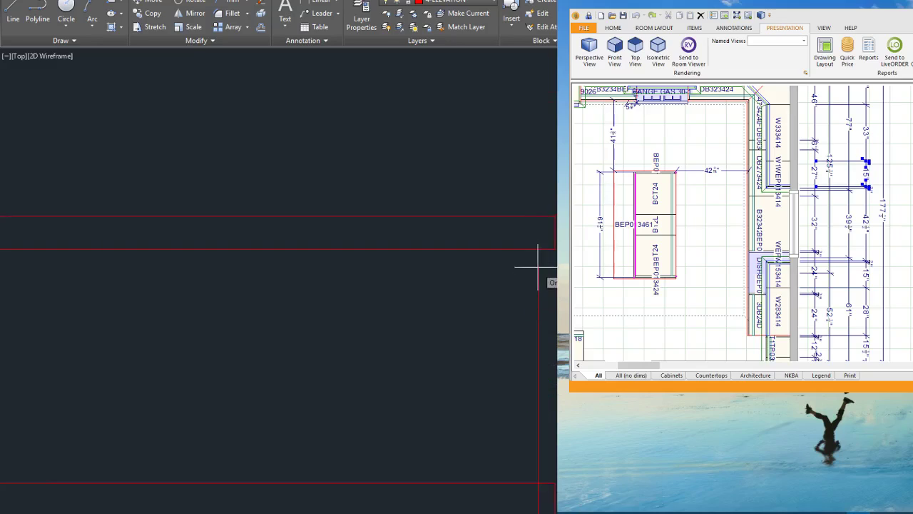
scroll(534, 500, down, 4)
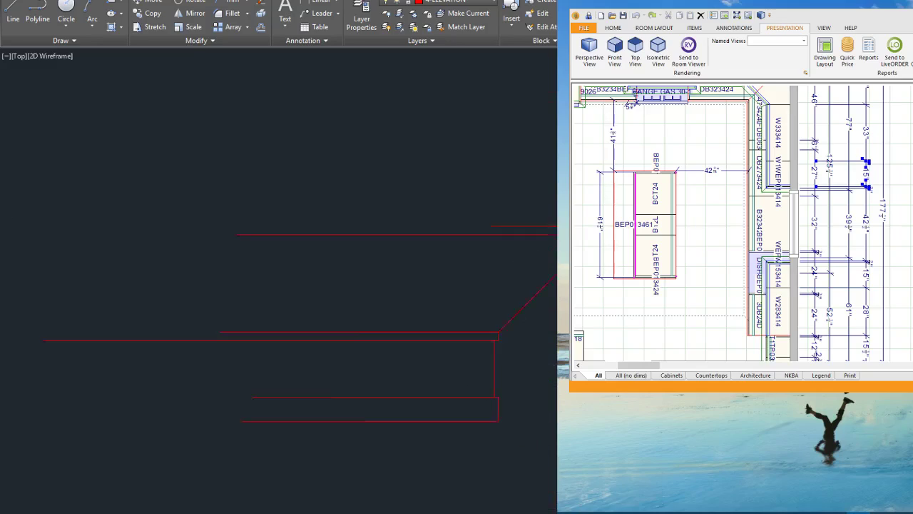
click(559, 437)
click(456, 197)
key(Escape)
Step: Stretch the crown profile's top edge far to the left as a long horizontal line
scroll(501, 256, up, 2)
click(496, 312)
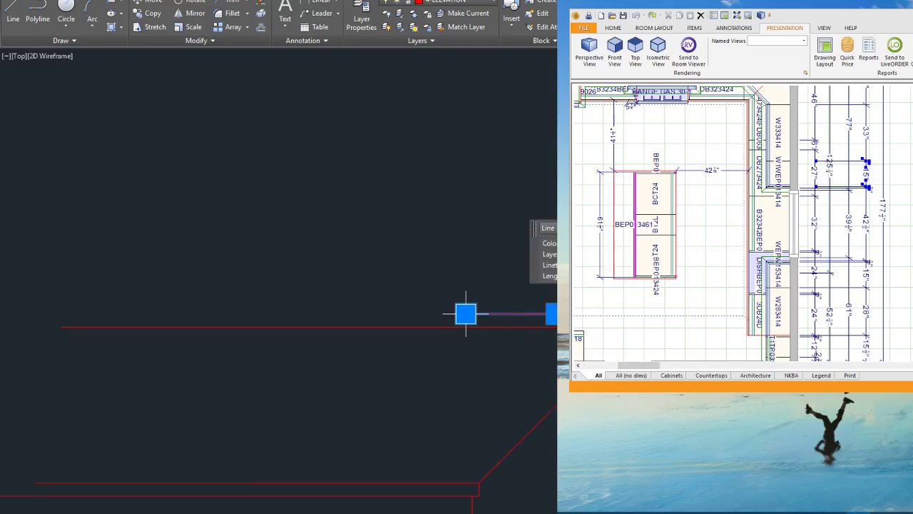
click(465, 313)
scroll(557, 279, down, 4)
click(292, 283)
key(Escape)
scroll(539, 329, up, 3)
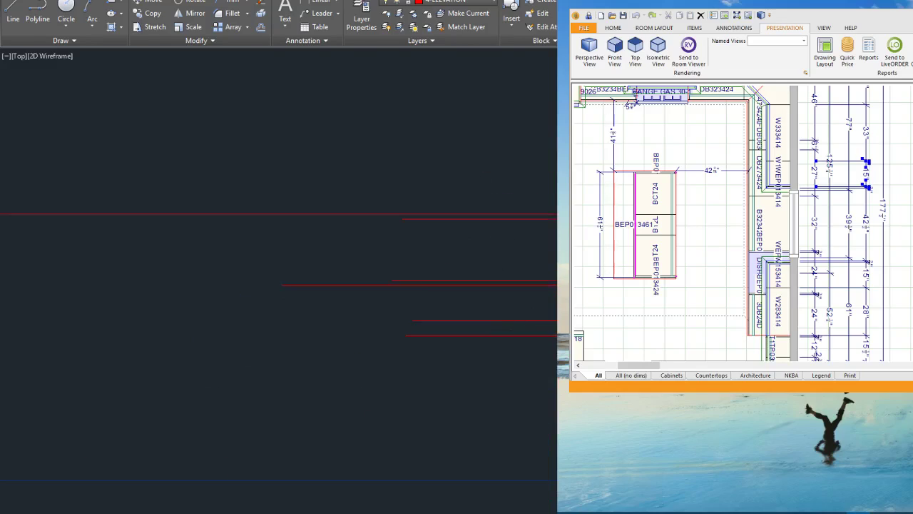
Step: Assign all lines of the crown profile to the 7-CROWN-BASEBOARD layer
key(ctrl+a)
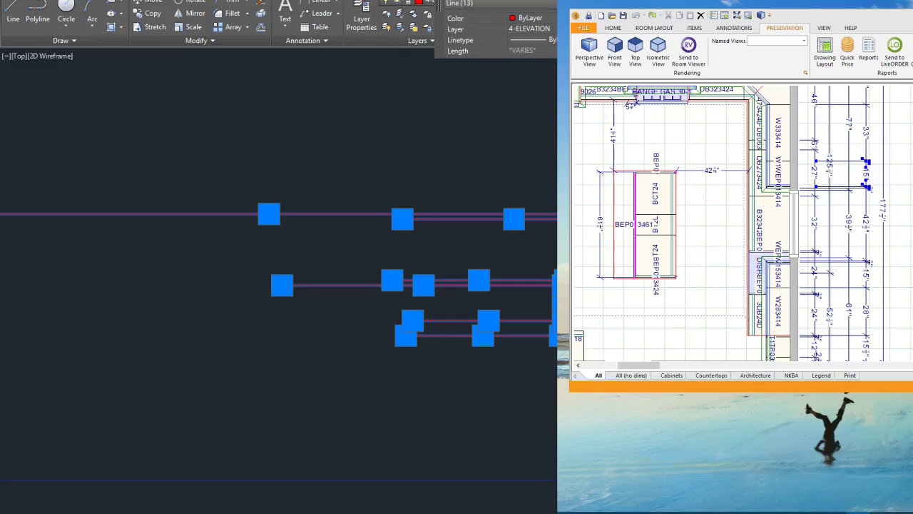
click(433, 3)
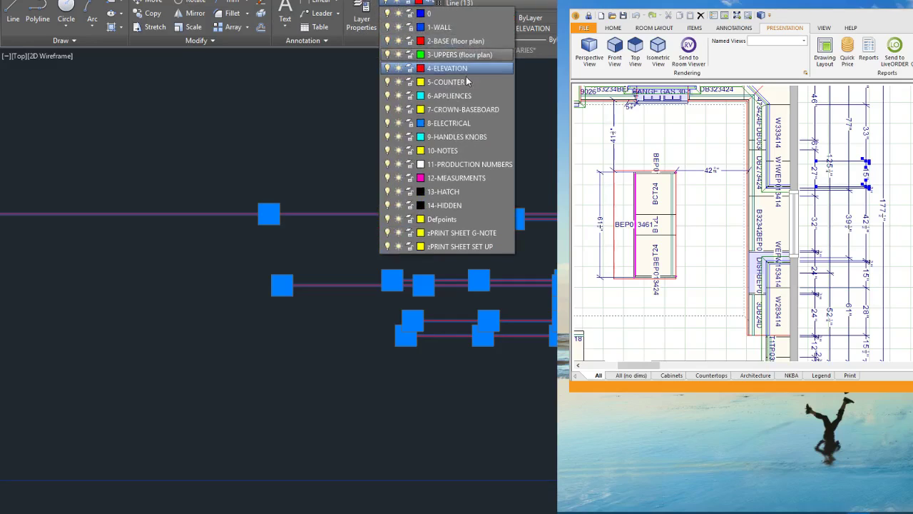
click(444, 111)
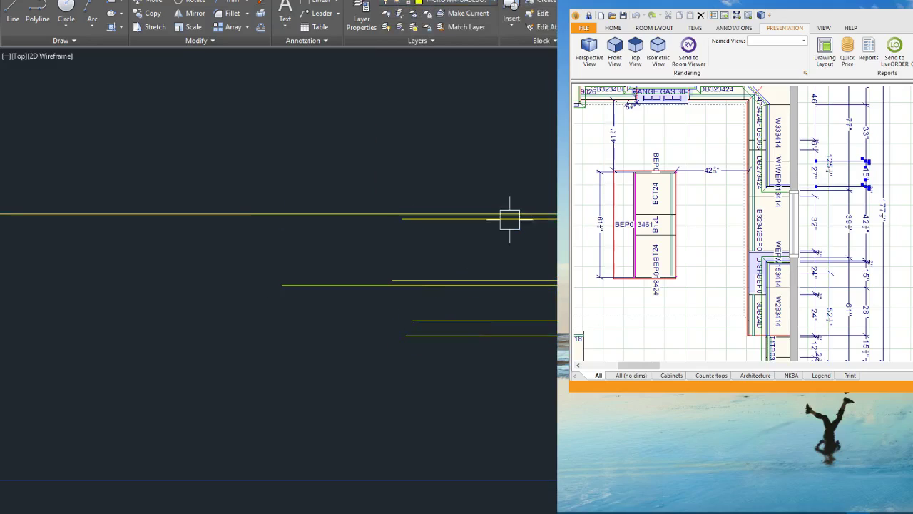
key(Escape)
Step: Copy the crown profile to a spot right of the wall cabinets, with its underside level with their top
scroll(505, 224, down, 3)
click(571, 314)
click(518, 184)
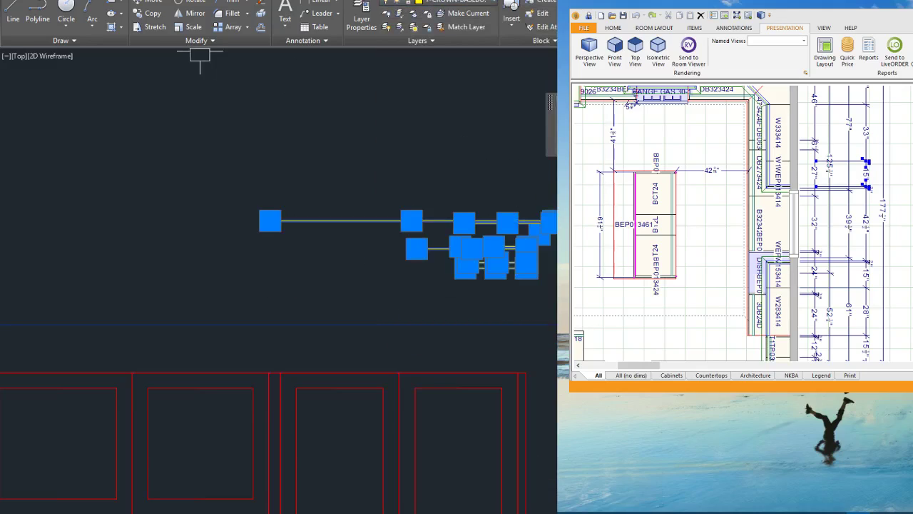
click(163, 17)
scroll(539, 291, up, 4)
click(424, 177)
scroll(447, 172, down, 4)
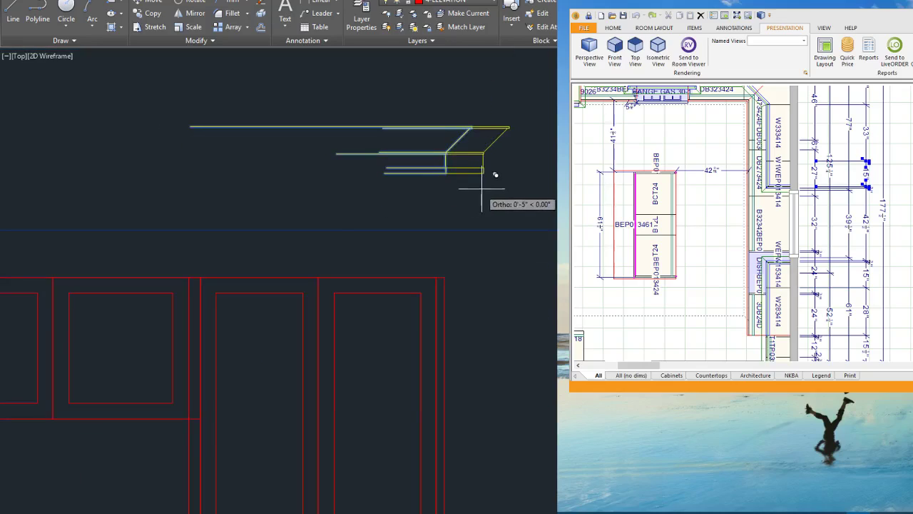
scroll(692, 245, up, 4)
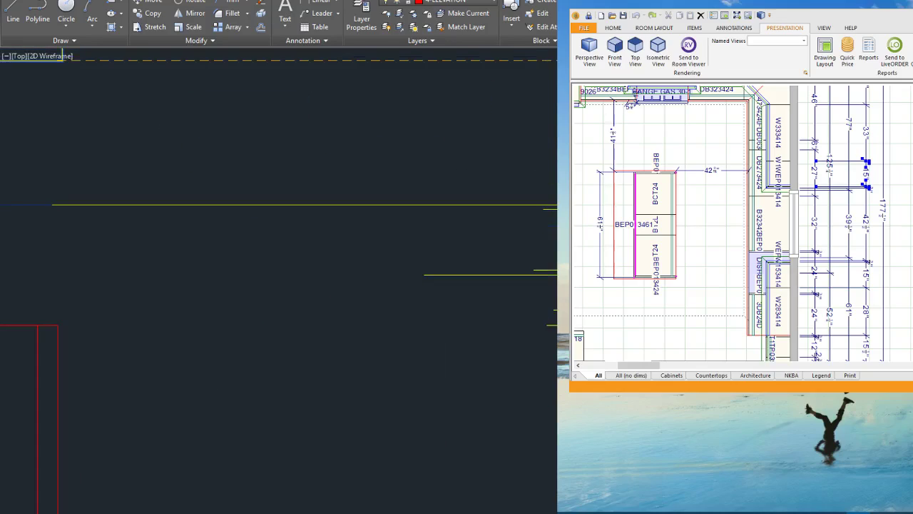
scroll(504, 239, down, 2)
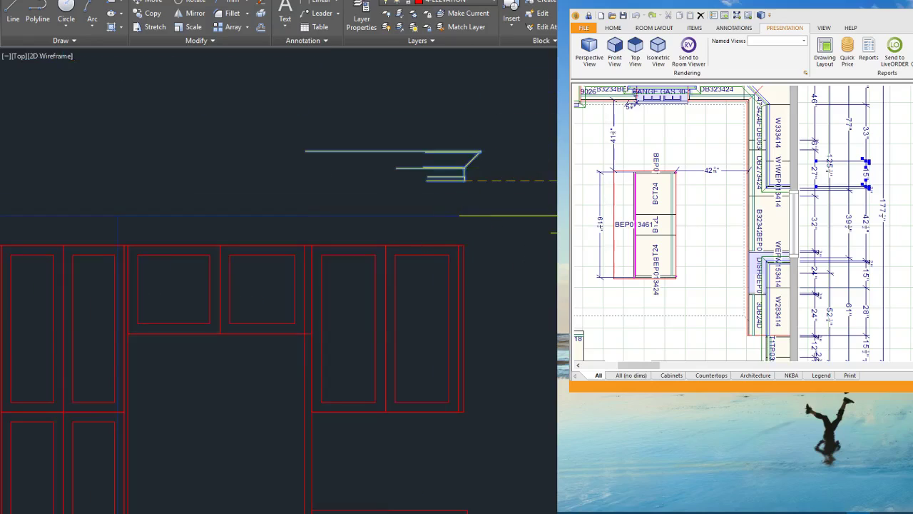
scroll(546, 223, up, 1)
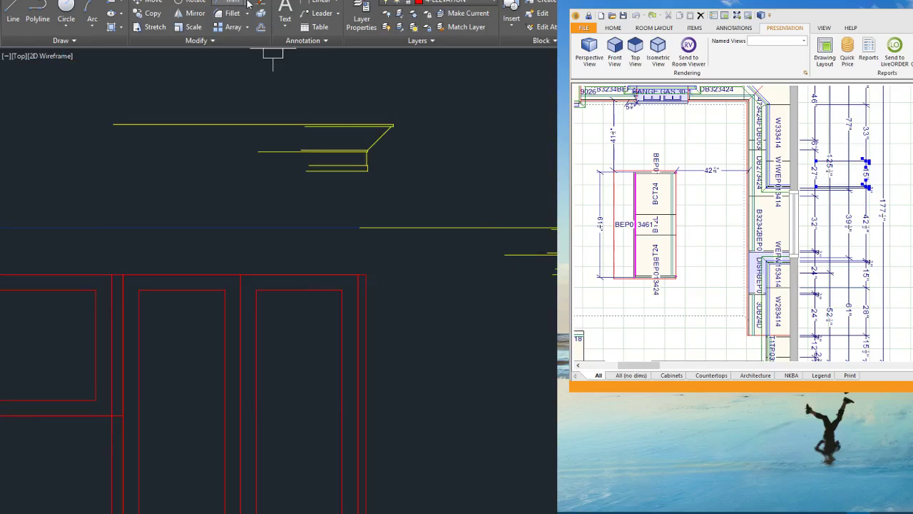
Step: Extend the copied crown's horizontal lines leftward across the top of the wall cabinets
scroll(497, 314, down, 2)
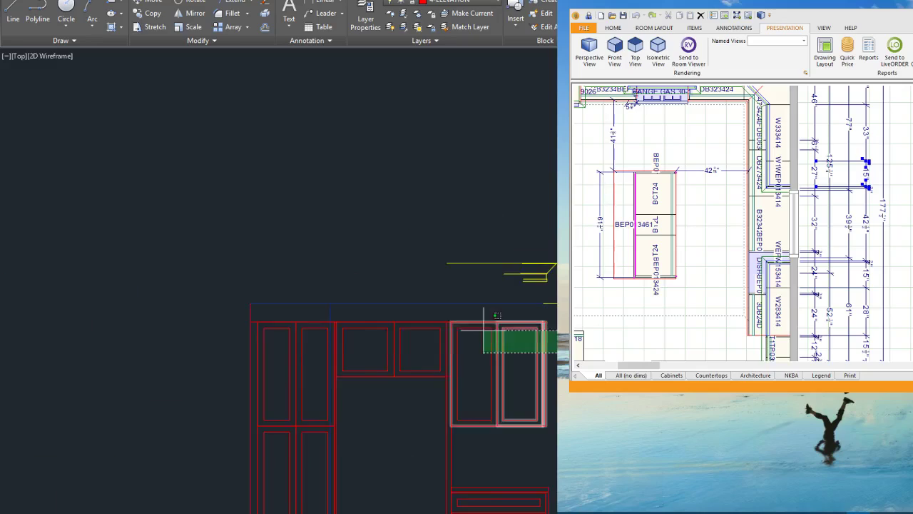
click(204, 296)
key(Return)
scroll(628, 341, up, 2)
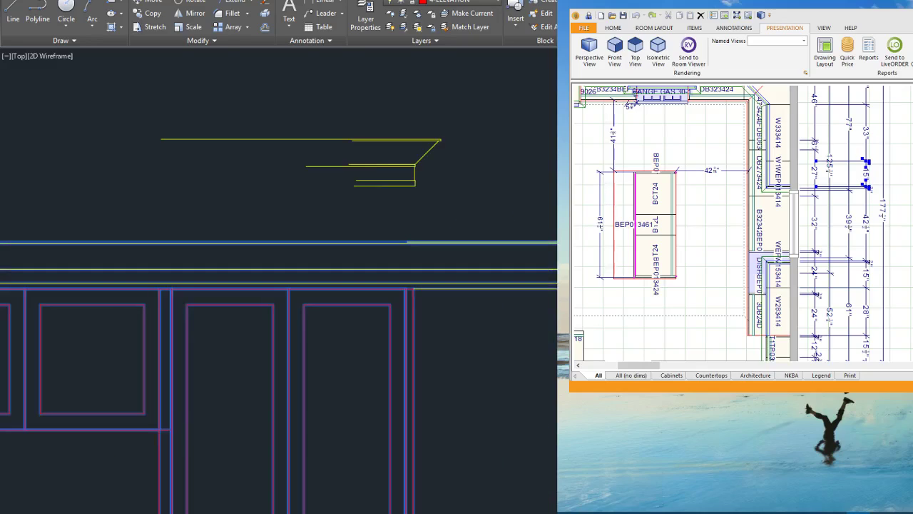
scroll(671, 285, up, 3)
click(555, 213)
key(Escape)
Step: Mirror the copied crown's end profile and move it onto the wall cabinets' upper right corner
scroll(671, 289, down, 2)
scroll(511, 193, down, 2)
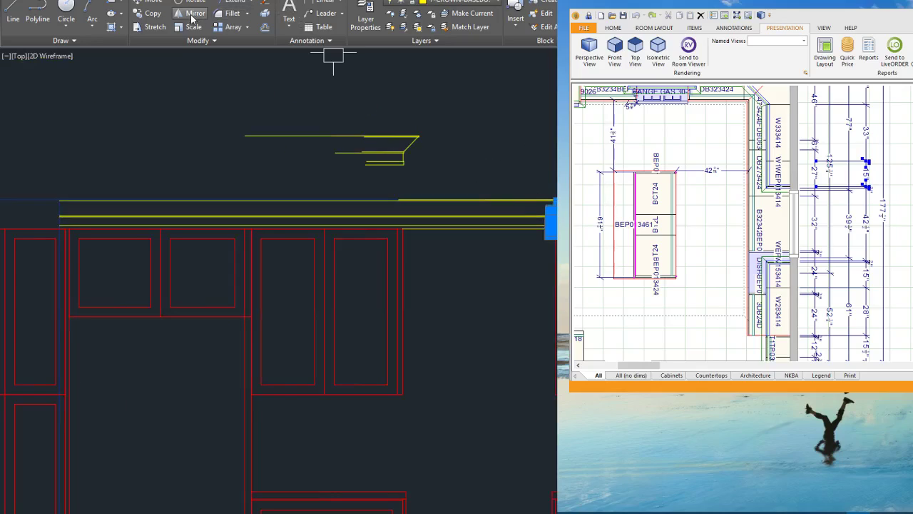
scroll(428, 179, up, 4)
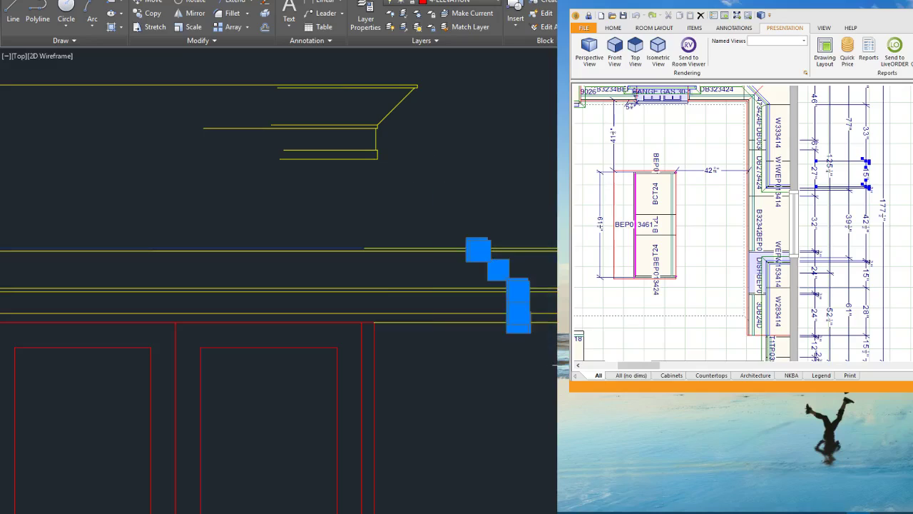
scroll(528, 334, up, 3)
click(464, 336)
scroll(497, 330, down, 3)
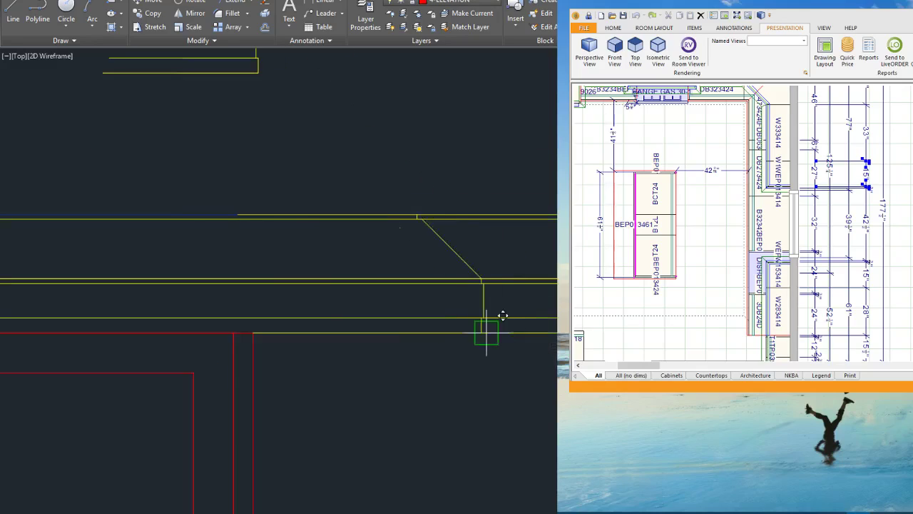
click(252, 331)
scroll(458, 216, down, 3)
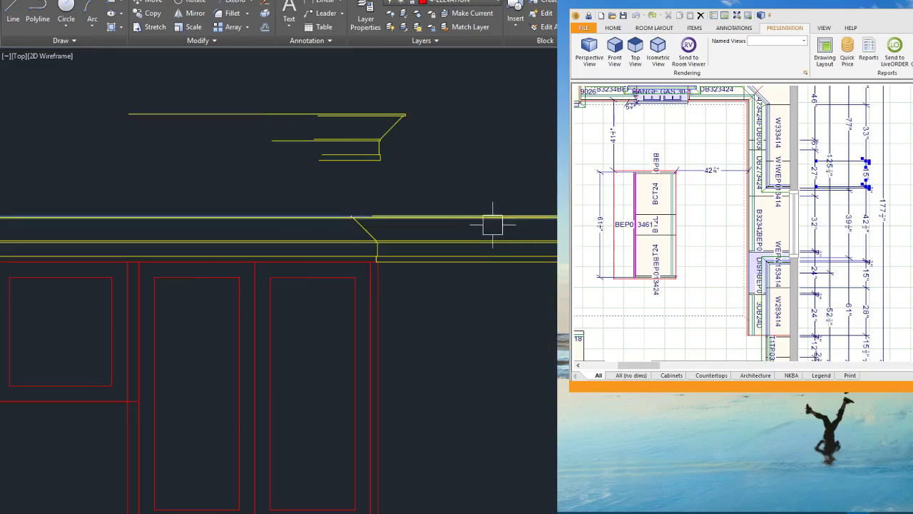
Step: Mirror the crown end profile about the vertical centreline of the left pair of wall cabinets, keeping the original
click(320, 199)
click(434, 287)
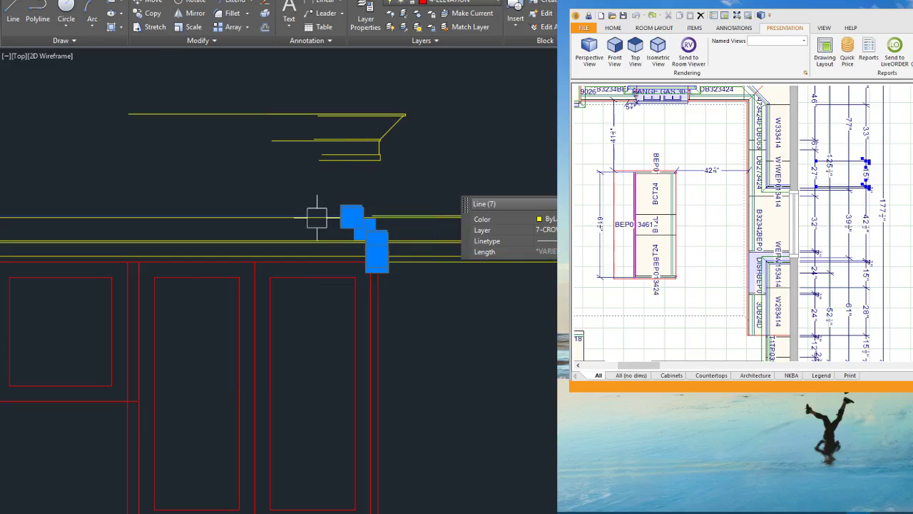
key(Escape)
click(251, 254)
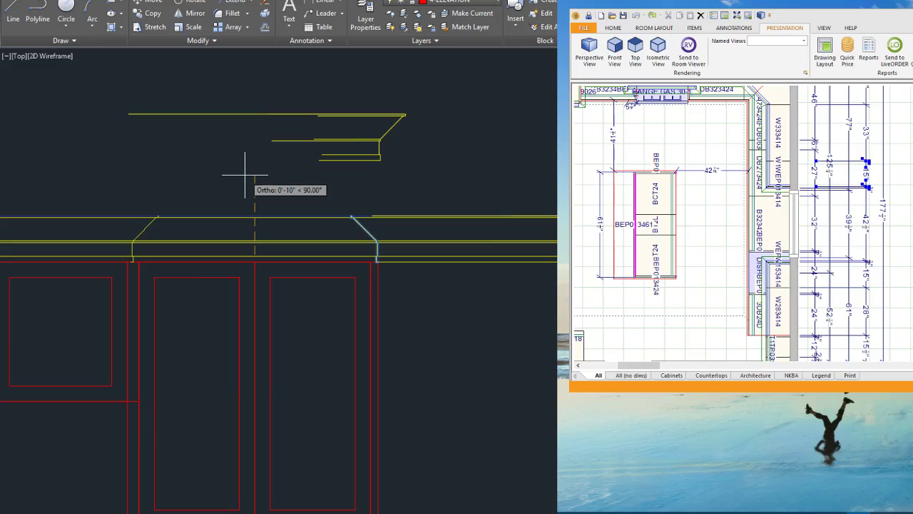
key(Escape)
click(337, 213)
click(420, 290)
key(space)
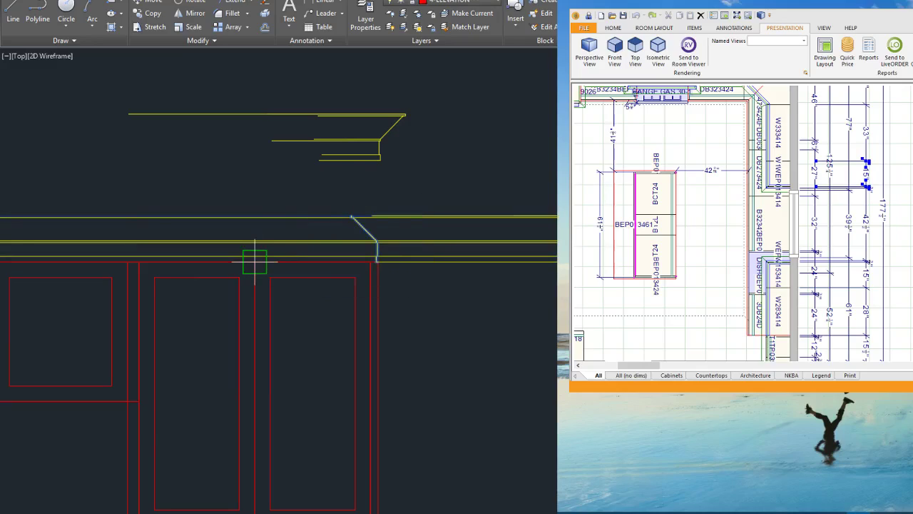
click(255, 262)
click(251, 178)
Step: Move the mirrored crown profile onto the upper left corner of the left wall cabinets
click(122, 185)
click(184, 289)
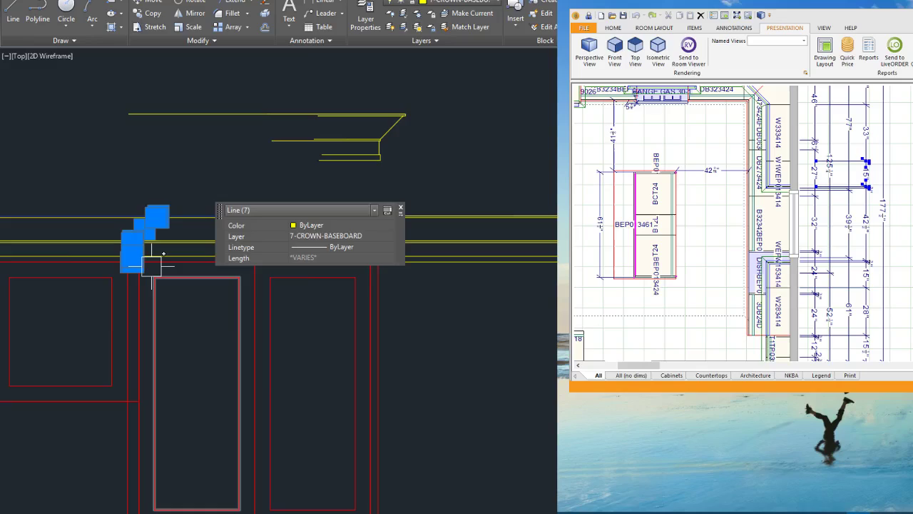
key(m)
key(space)
scroll(114, 260, up, 7)
click(309, 284)
click(359, 283)
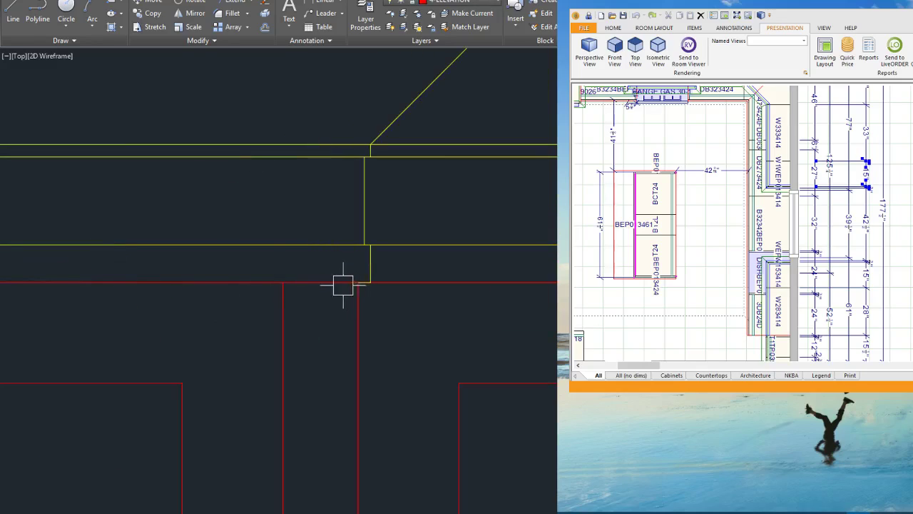
Step: Stretch the crown's top line leftward until it runs above the tall cabinet
scroll(313, 262, down, 6)
scroll(389, 205, up, 4)
scroll(241, 204, down, 4)
scroll(339, 183, up, 6)
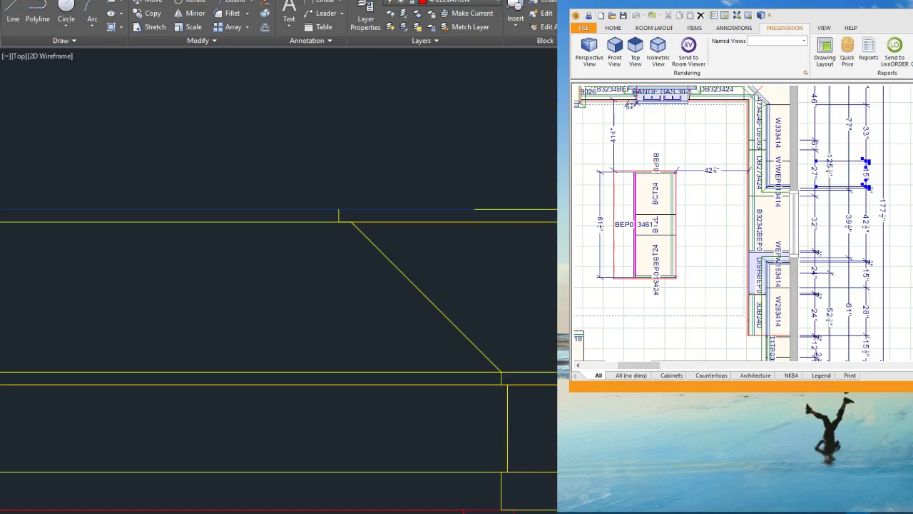
click(475, 209)
scroll(475, 209, down, 8)
scroll(273, 210, up, 4)
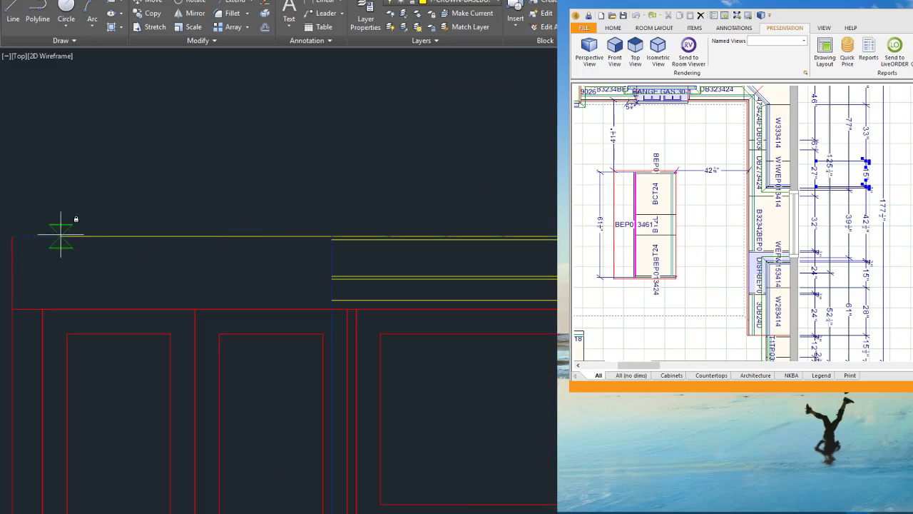
scroll(368, 205, down, 2)
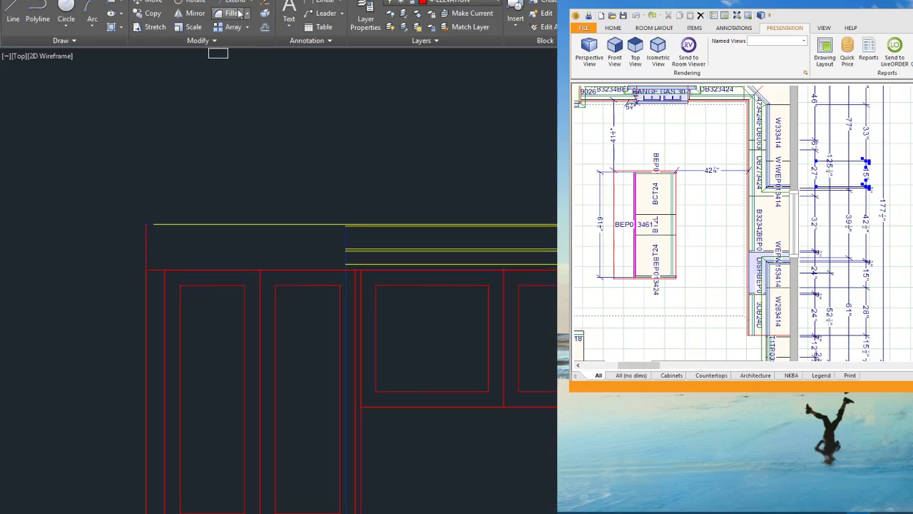
Step: Extend the crown's remaining horizontal lines to the left edge of the tall cabinet
click(90, 153)
key(Return)
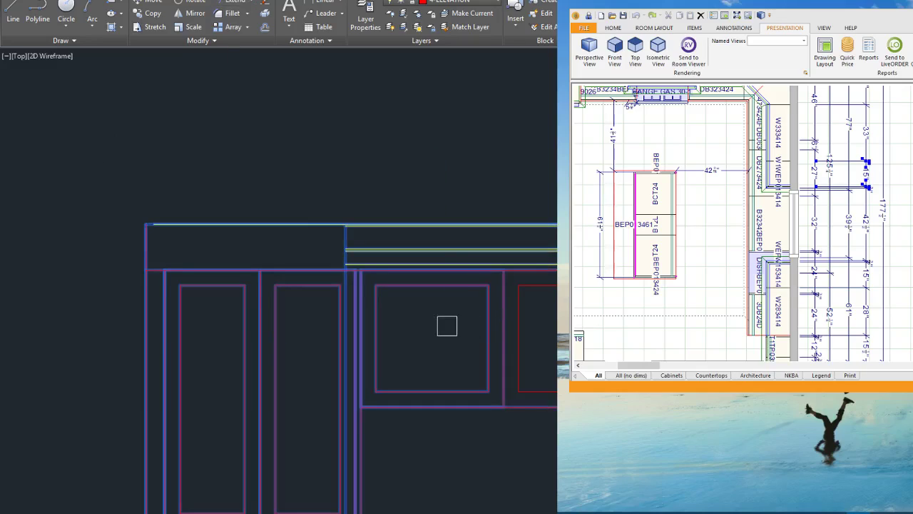
click(447, 326)
click(378, 178)
key(Escape)
scroll(179, 266, down, 5)
scroll(555, 266, up, 2)
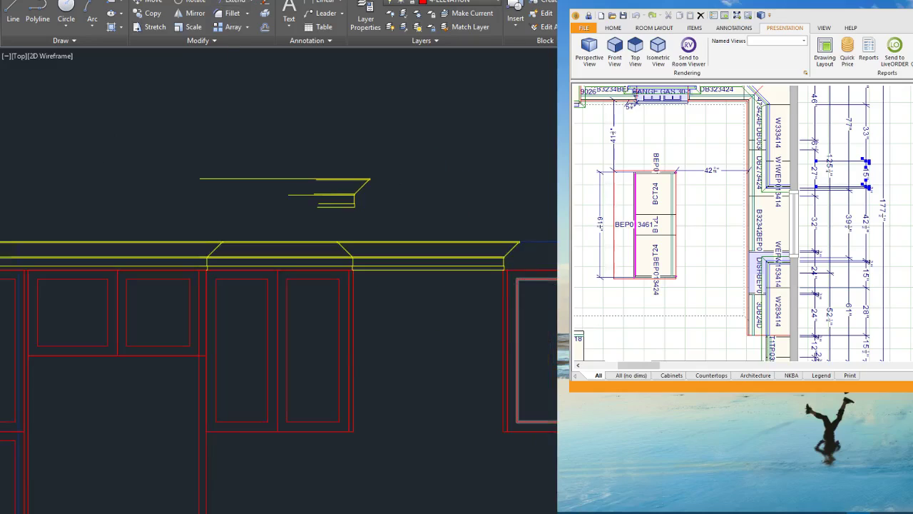
scroll(448, 204, up, 3)
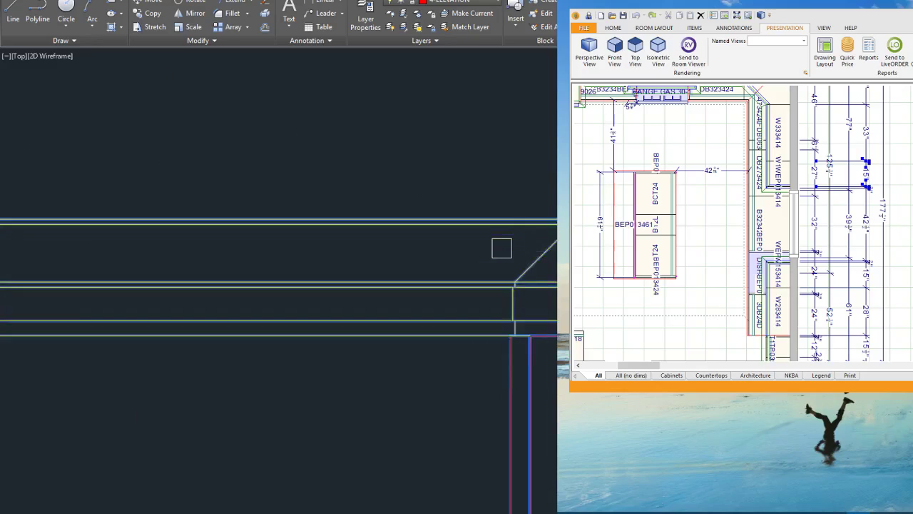
click(434, 205)
key(Escape)
Step: Copy the crown end profile from the left wall cabinets to the upper right corner of the right wall cabinets
scroll(434, 210, down, 2)
scroll(550, 254, down, 2)
scroll(519, 251, up, 2)
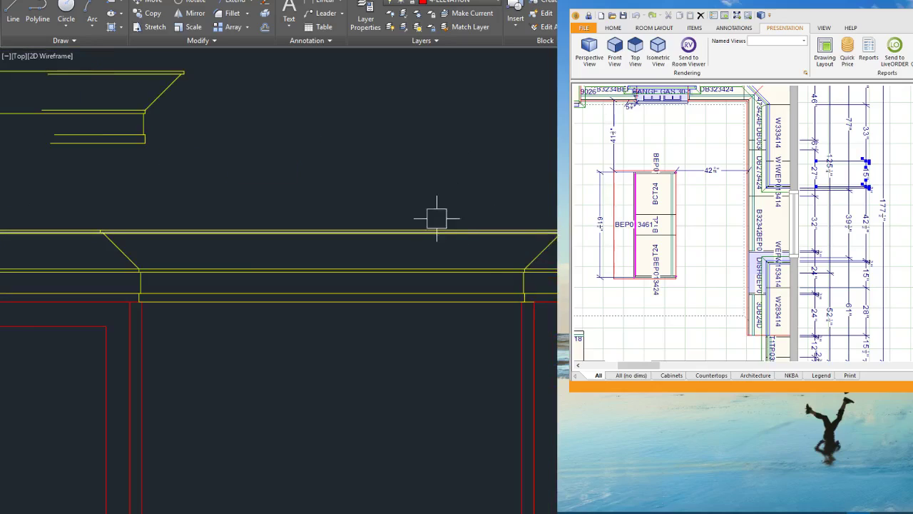
scroll(436, 219, down, 1)
scroll(207, 238, up, 1)
scroll(207, 238, up, 2)
click(199, 222)
click(410, 411)
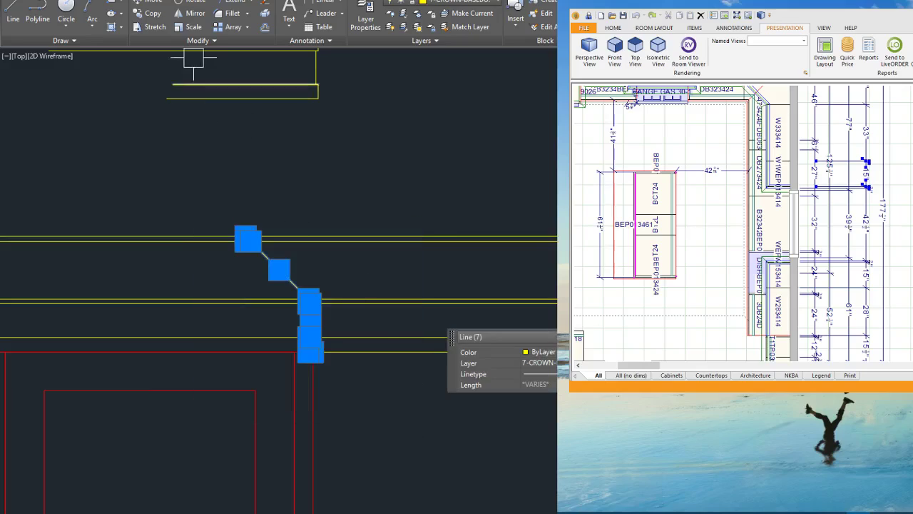
click(155, 13)
scroll(335, 334, up, 2)
click(276, 381)
scroll(181, 301, down, 4)
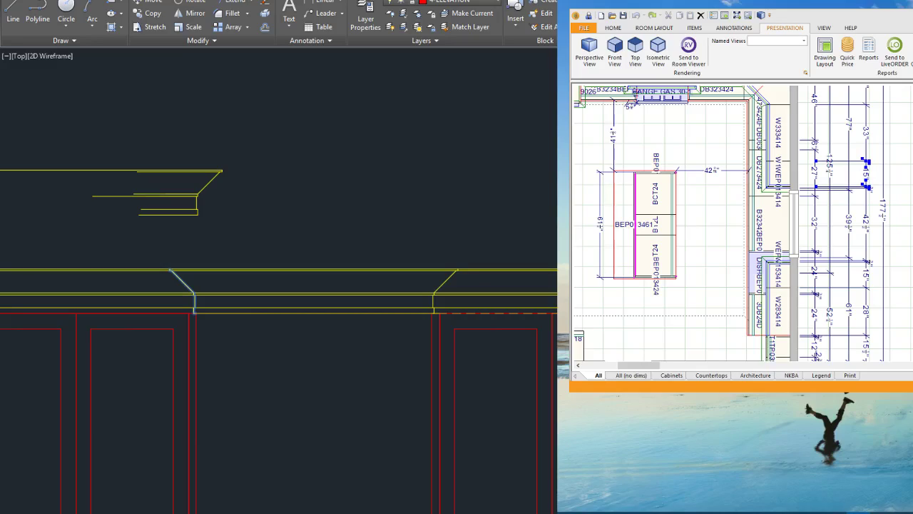
scroll(548, 231, down, 4)
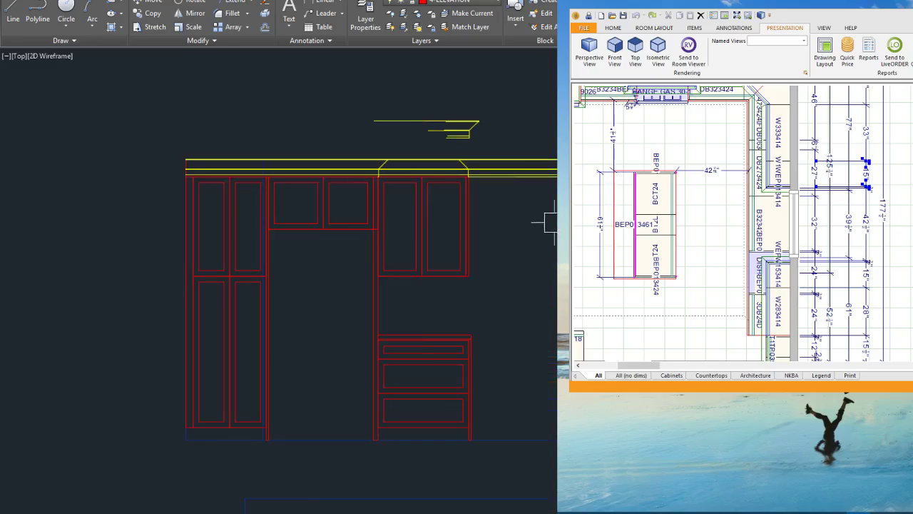
Step: Draw a 2'-6" vertical guide line upward from the right corner of the left base cabinet's countertop
scroll(553, 222, up, 2)
scroll(473, 354, up, 2)
key(l)
key(space)
click(400, 434)
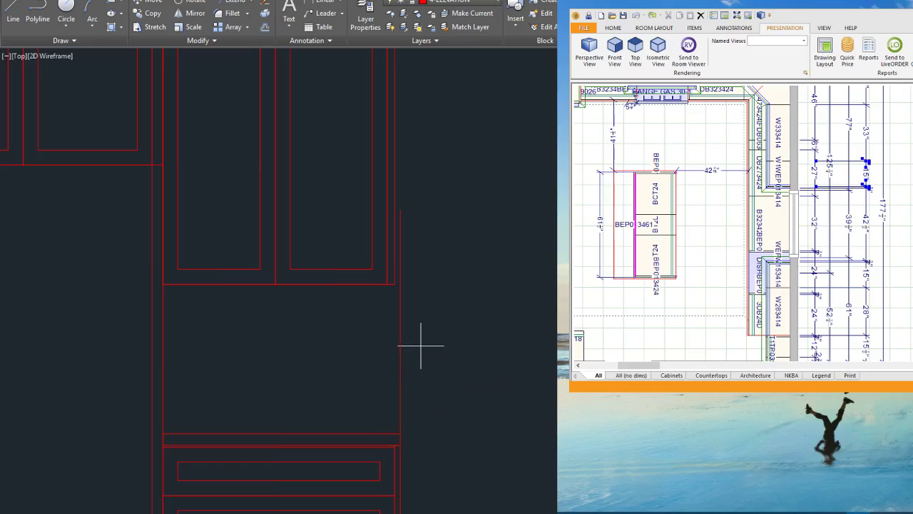
scroll(388, 235, up, 5)
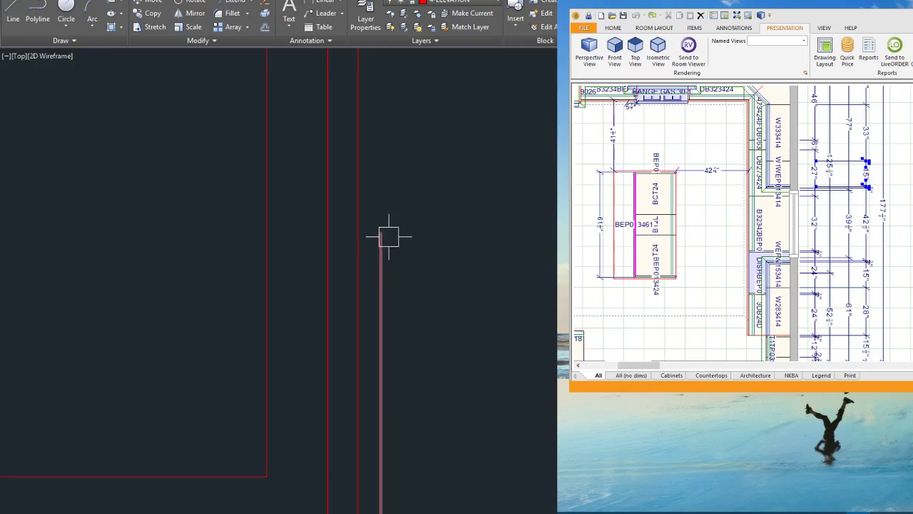
Step: Draw a cabinet between the two wall cabinet groups, with its bottom at the guide line's upper end, and give it an inset panel
click(352, 236)
scroll(371, 317, down, 5)
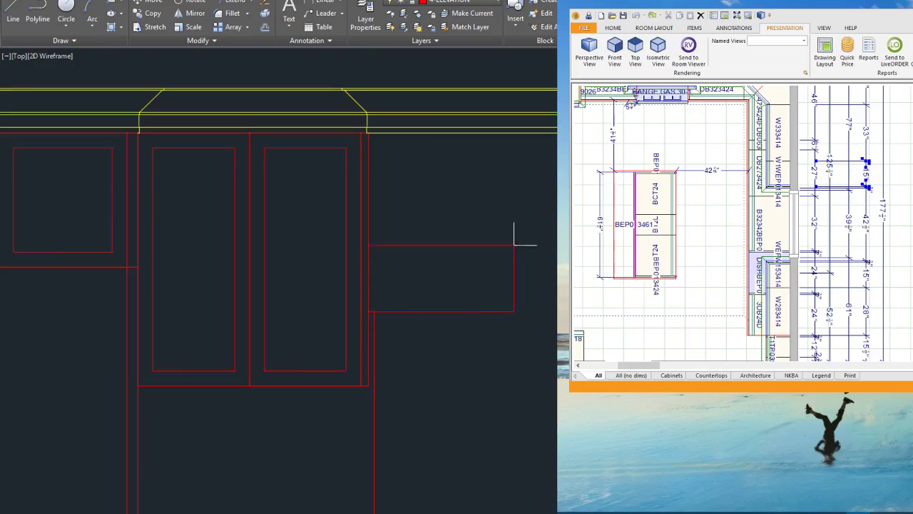
scroll(493, 147, up, 5)
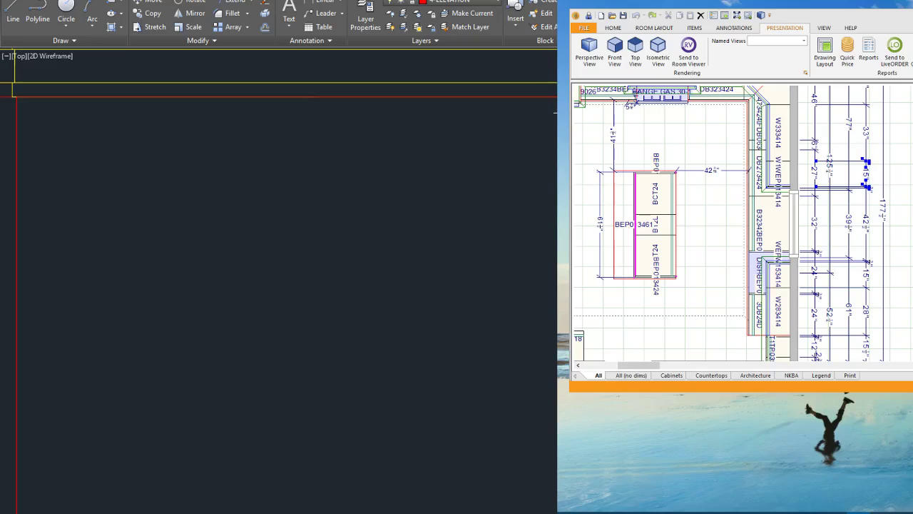
scroll(516, 95, down, 4)
Step: Delete the vertical guide line that rises from the countertop corner
click(319, 434)
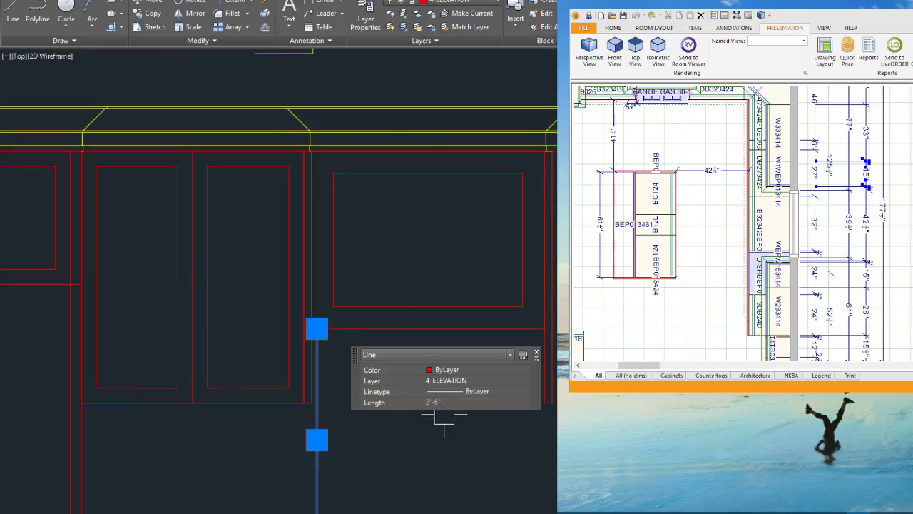
key(Delete)
scroll(483, 291, down, 4)
scroll(432, 180, down, 1)
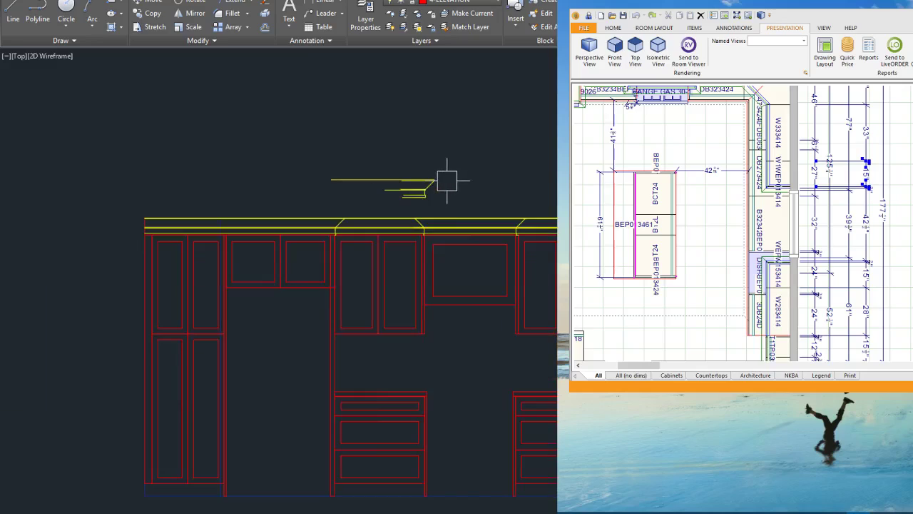
scroll(449, 225, down, 2)
scroll(295, 253, up, 2)
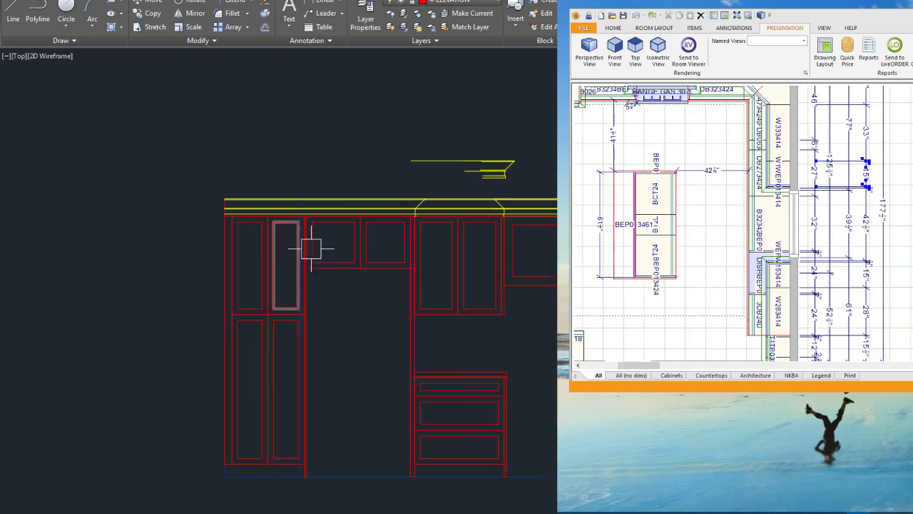
Step: Replace the outline of the cabinet over the tall opening with one fitted between the side panels, and recentre its door divider
scroll(418, 283, up, 4)
scroll(401, 243, up, 4)
click(399, 240)
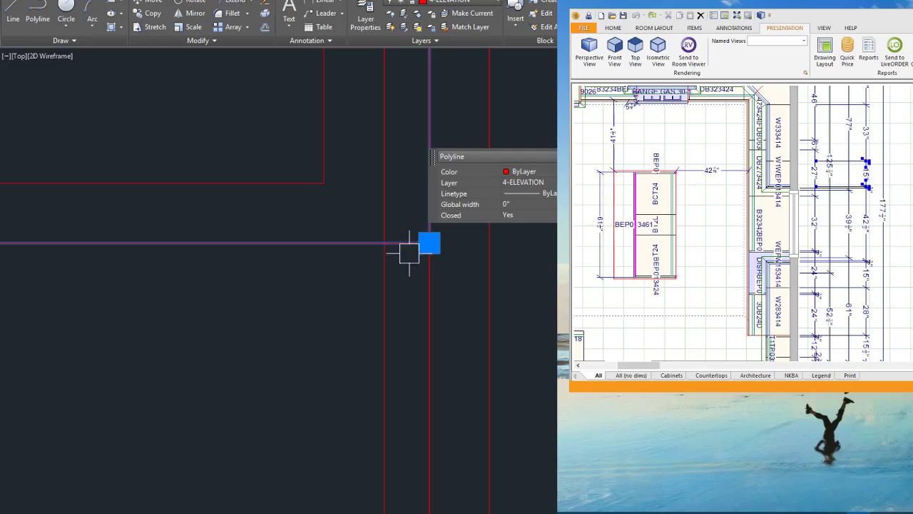
key(Delete)
scroll(410, 371, down, 3)
scroll(423, 291, down, 1)
scroll(372, 308, up, 1)
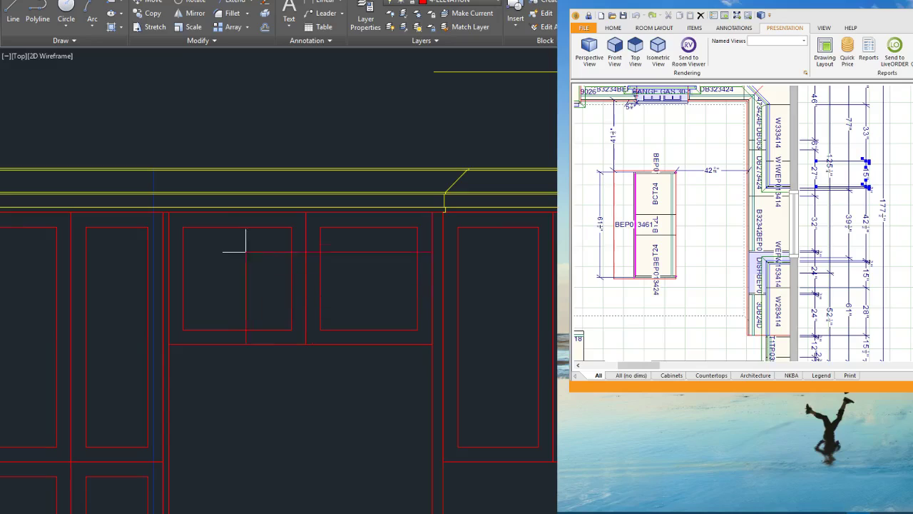
click(227, 151)
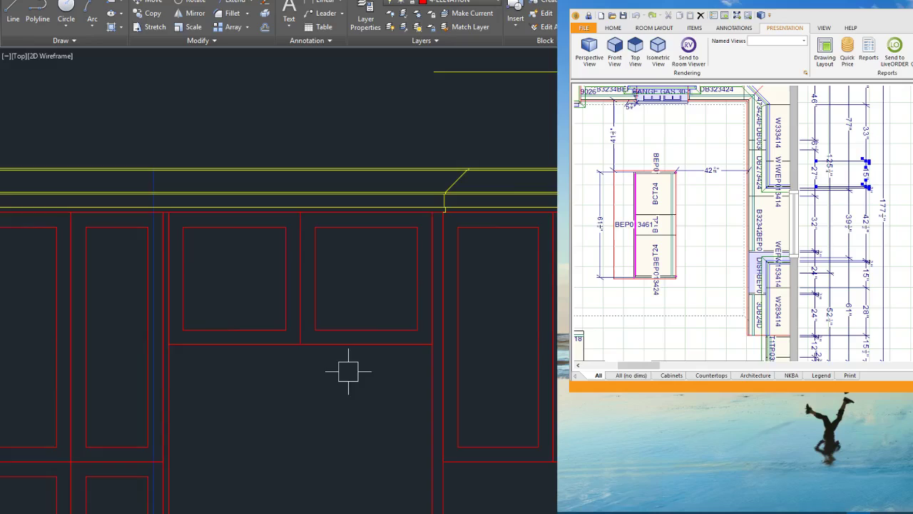
Step: Draw a 2-inch-deep strip outline beneath the left wall cabinets, running from their right end panel to the left side
scroll(371, 314, down, 2)
scroll(453, 306, up, 3)
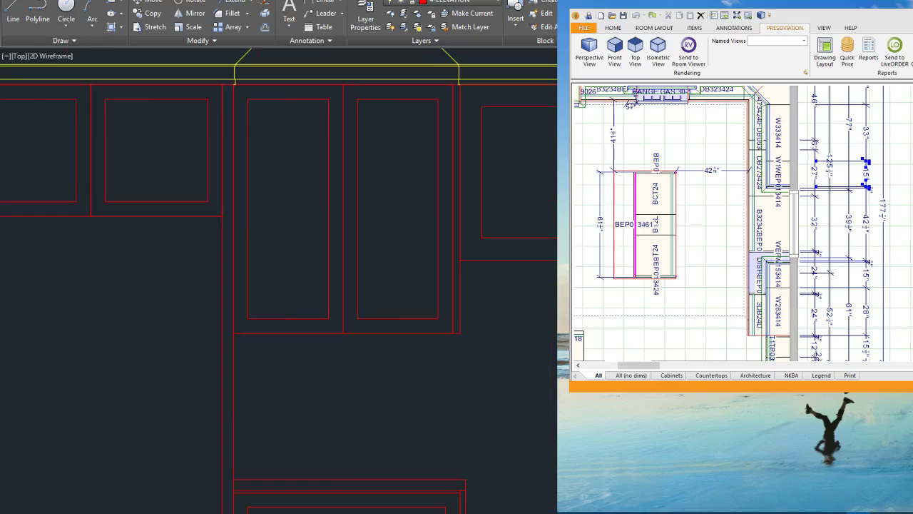
scroll(459, 329, up, 2)
click(458, 316)
text(2)
key(Return)
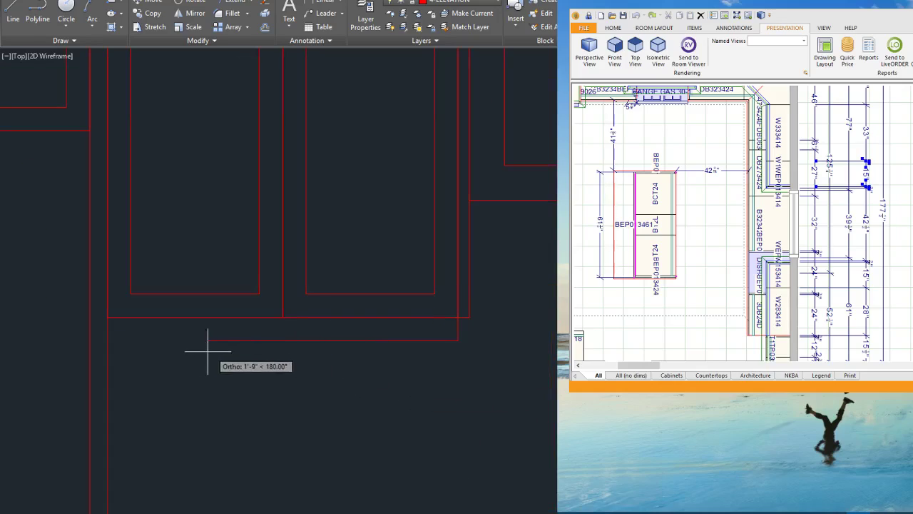
click(108, 340)
scroll(121, 353, down, 4)
key(Escape)
Step: Draw a line 2 inches down from the lower left corner of the right wall cabinets' doors and continue it rightward beneath them
scroll(485, 329, up, 4)
key(Return)
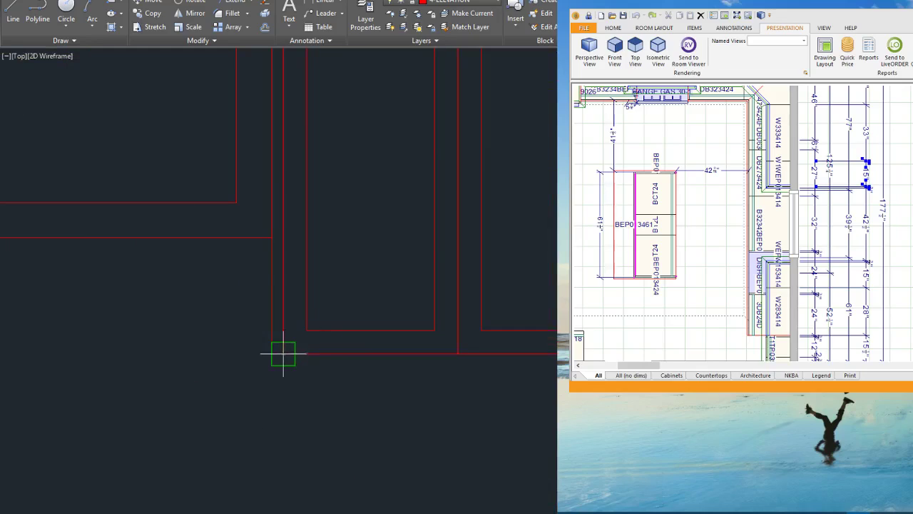
click(284, 353)
text(2)
key(Return)
scroll(553, 418, down, 4)
scroll(555, 418, up, 4)
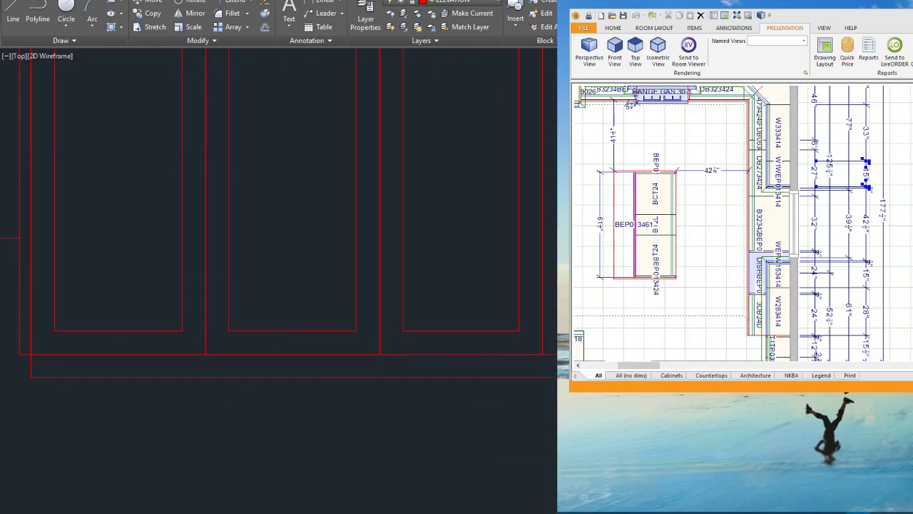
scroll(338, 398, down, 2)
scroll(430, 391, up, 3)
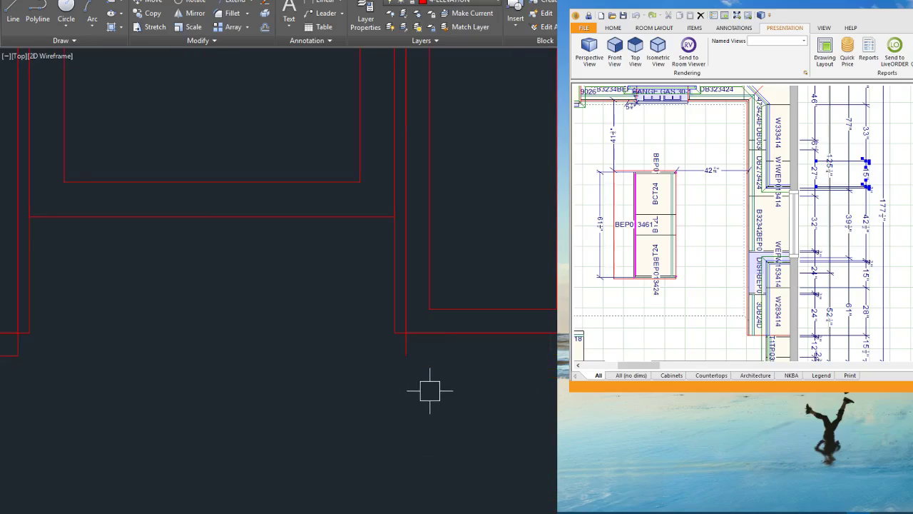
scroll(382, 355, down, 4)
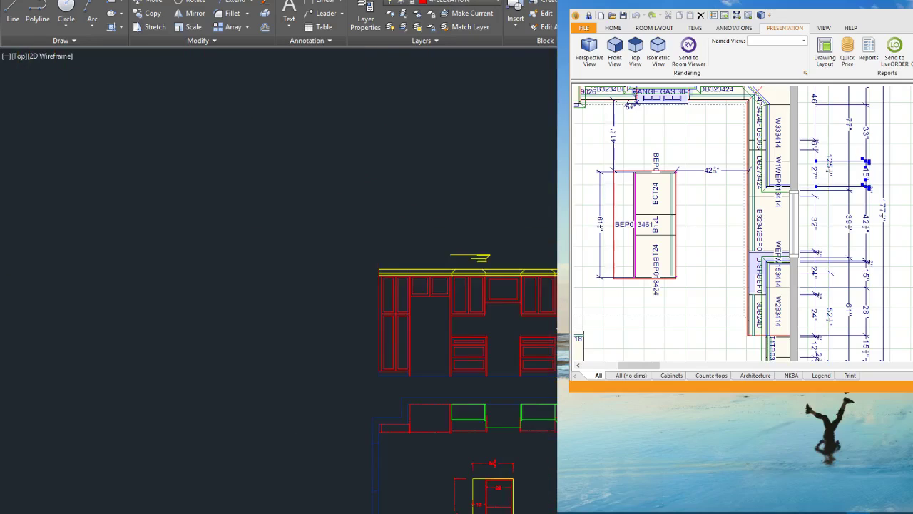
Step: Move the spare crown profile above the elevation farther up, clear of the cabinets
scroll(521, 364, up, 4)
scroll(521, 365, down, 2)
scroll(508, 181, up, 4)
click(497, 173)
click(421, 120)
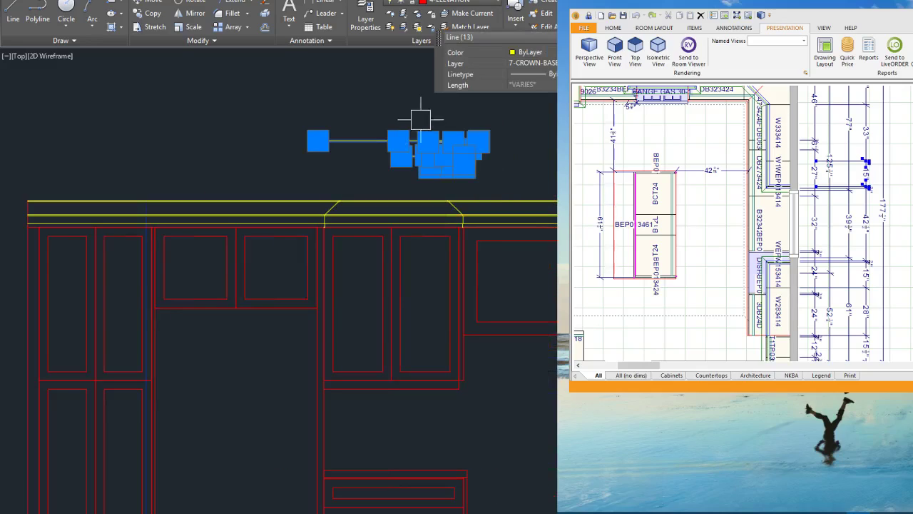
text(m)
key(Return)
click(526, 140)
click(521, 57)
scroll(523, 114, down, 4)
scroll(496, 263, down, 2)
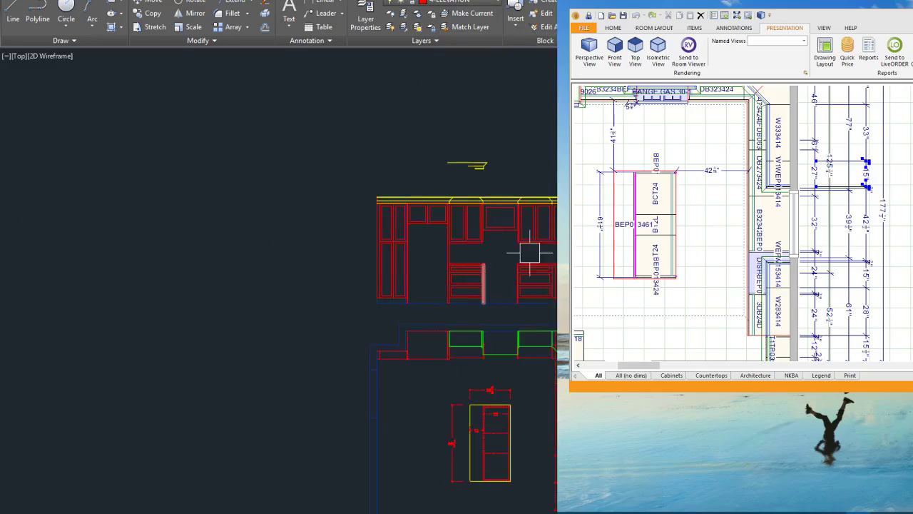
Step: Unlock the 1-WALL layer
scroll(553, 239, up, 2)
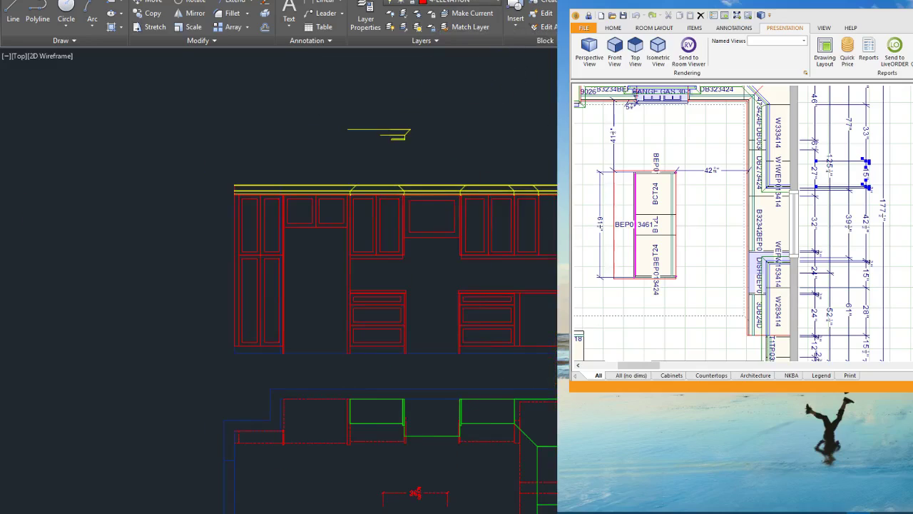
click(464, 2)
click(416, 28)
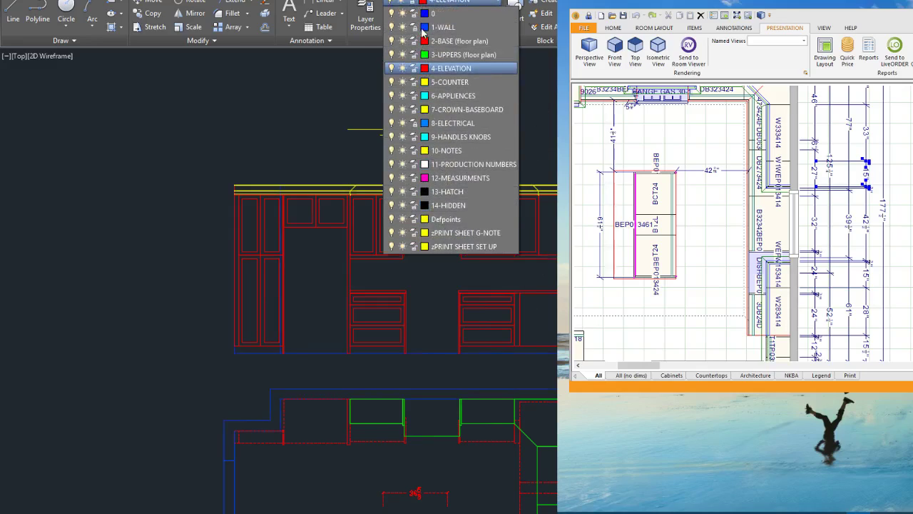
Step: Move the complete kitchen wall elevation leftward into the open area up and to the left of the floor plan
click(568, 370)
click(214, 179)
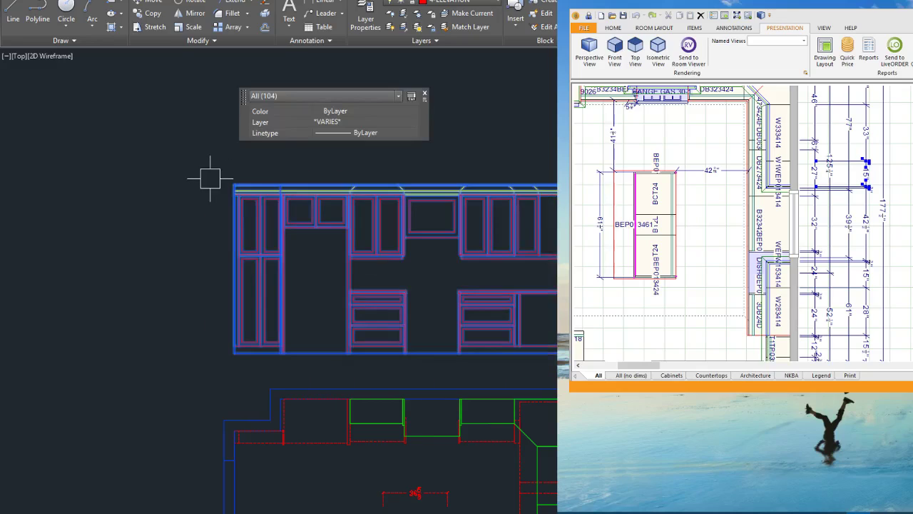
scroll(520, 310, down, 2)
text(m)
key(Return)
click(552, 180)
click(253, 132)
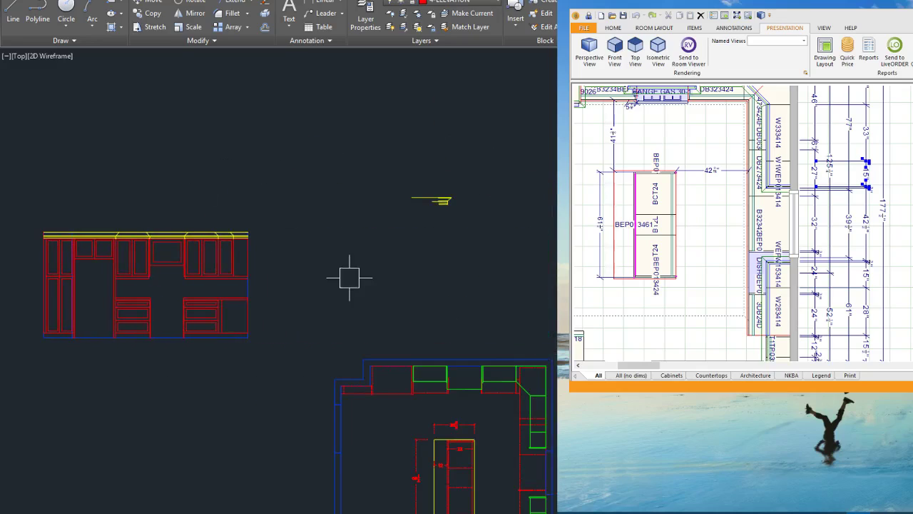
Step: Mirror the whole elevation about a vertical axis just beyond its right end, keeping the original
click(299, 367)
click(33, 179)
click(193, 14)
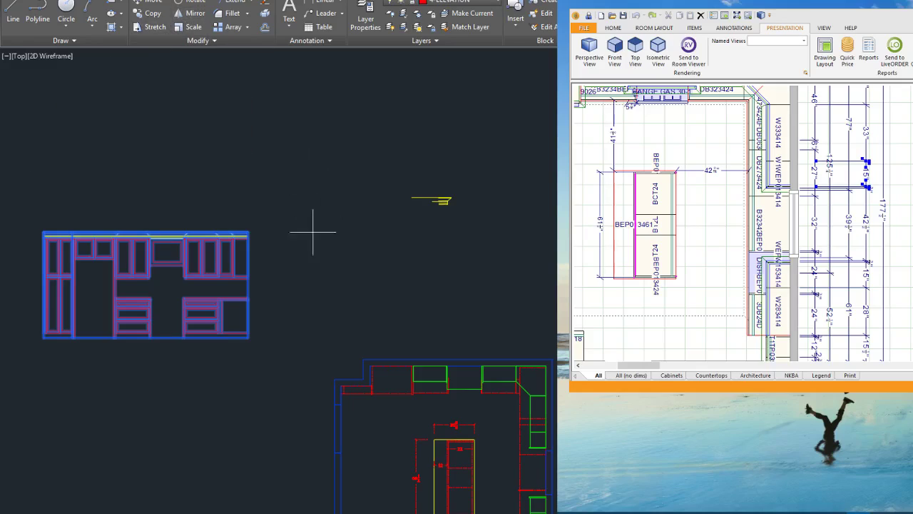
click(271, 341)
click(267, 249)
key(Return)
scroll(284, 244, up, 2)
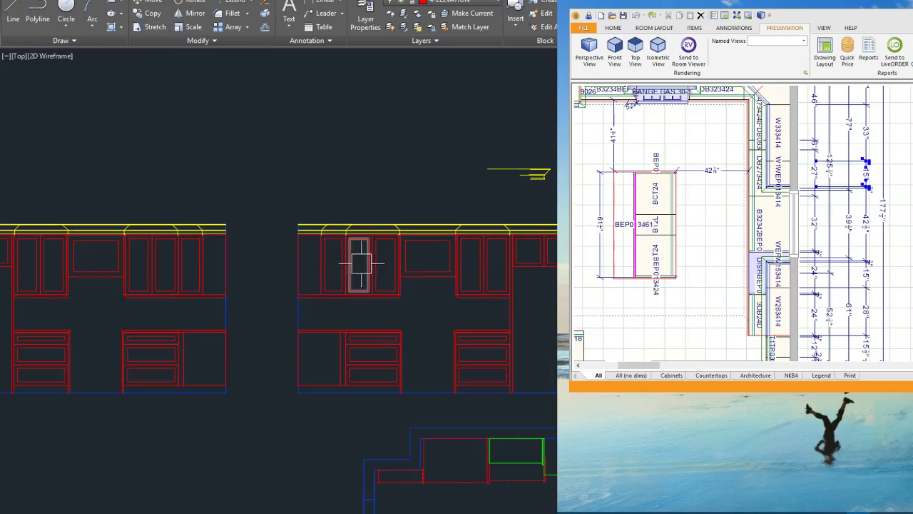
scroll(535, 277, up, 3)
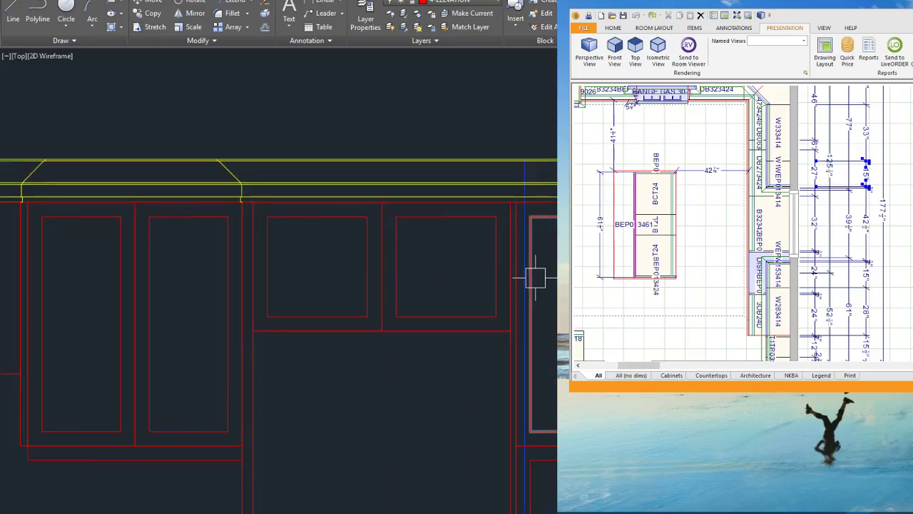
scroll(526, 219, up, 3)
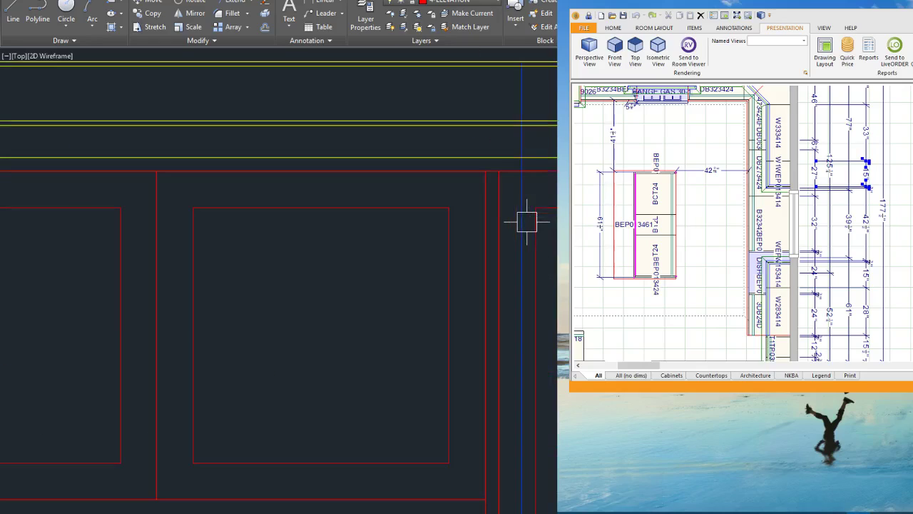
Step: Try to rotate the whole floor plan 90 degrees beneath the elevations
scroll(535, 192, down, 3)
scroll(536, 191, down, 5)
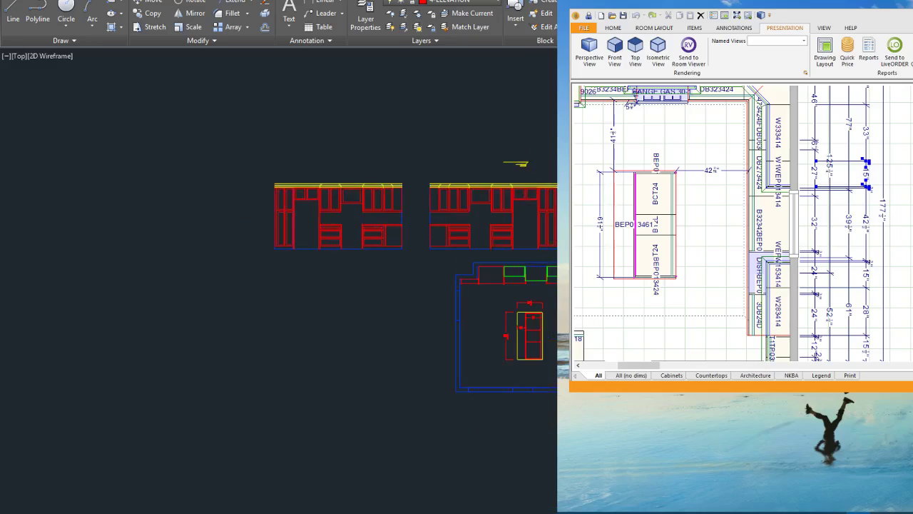
click(607, 445)
click(430, 250)
key(Escape)
click(606, 424)
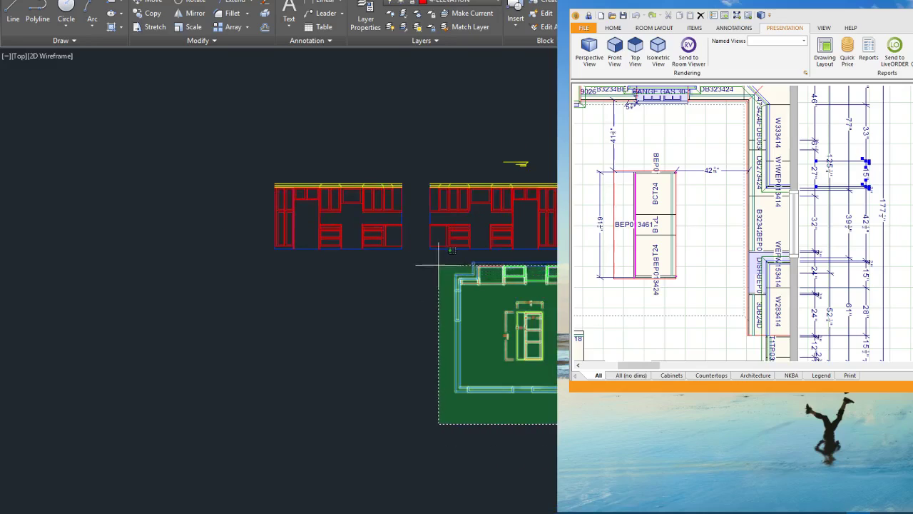
click(438, 264)
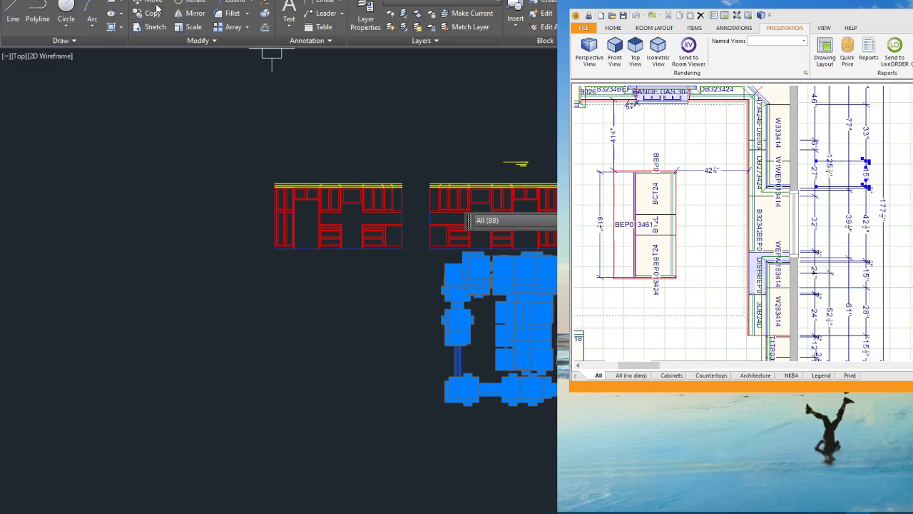
click(178, 3)
scroll(492, 351, up, 5)
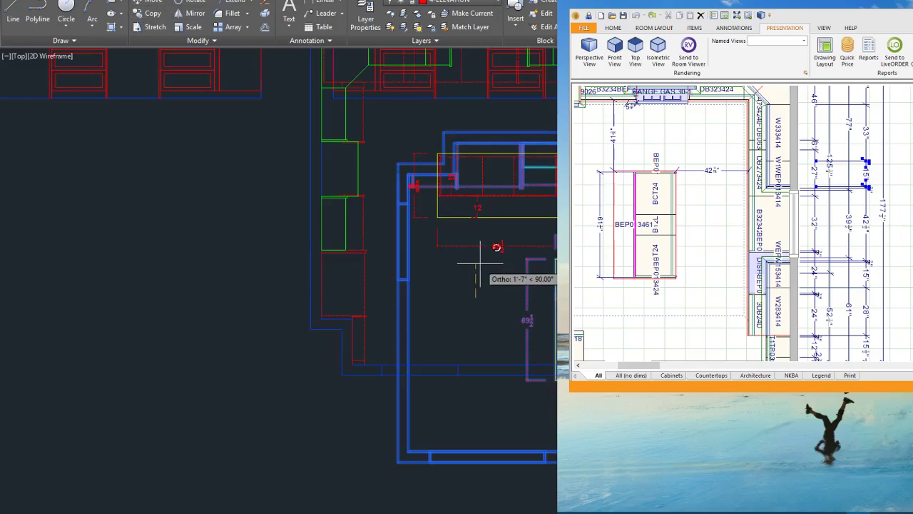
click(478, 264)
scroll(414, 363, down, 3)
Step: Move the whole floor plan straight down to open a wide gap beneath the elevations
click(642, 482)
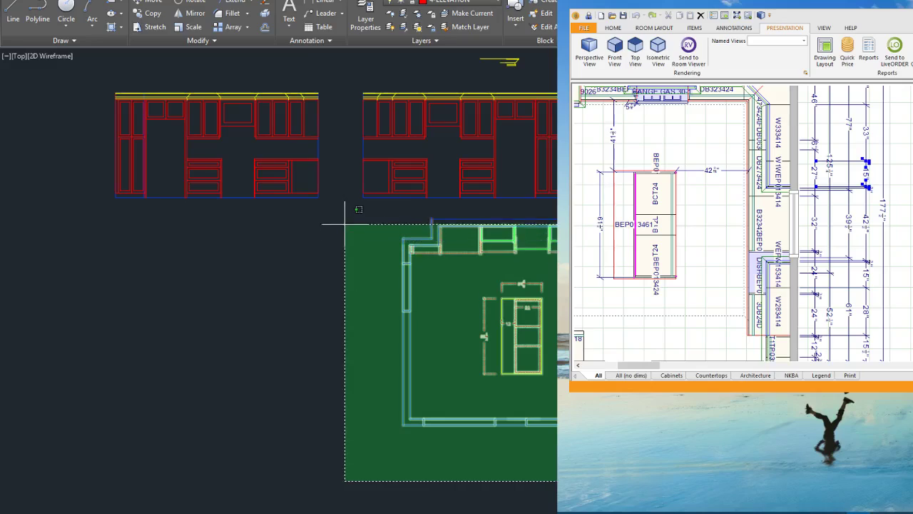
click(343, 214)
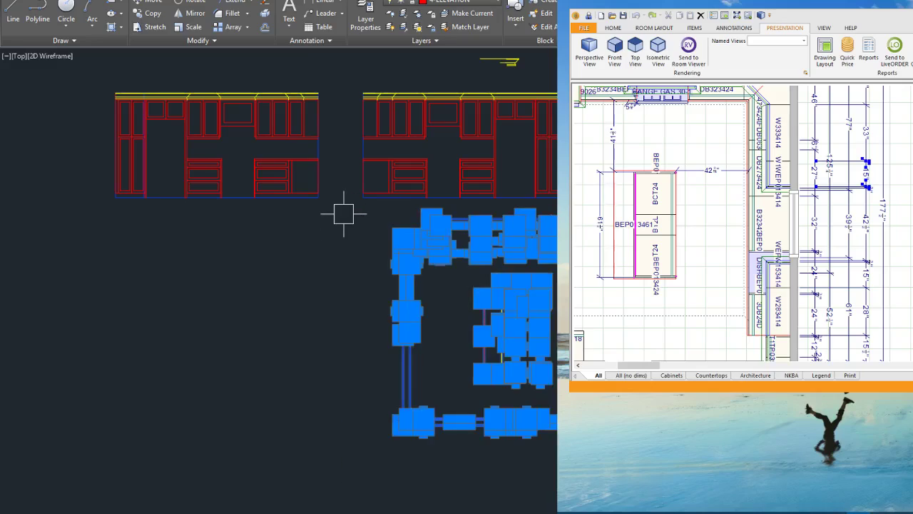
text(m)
key(Return)
click(367, 345)
click(432, 440)
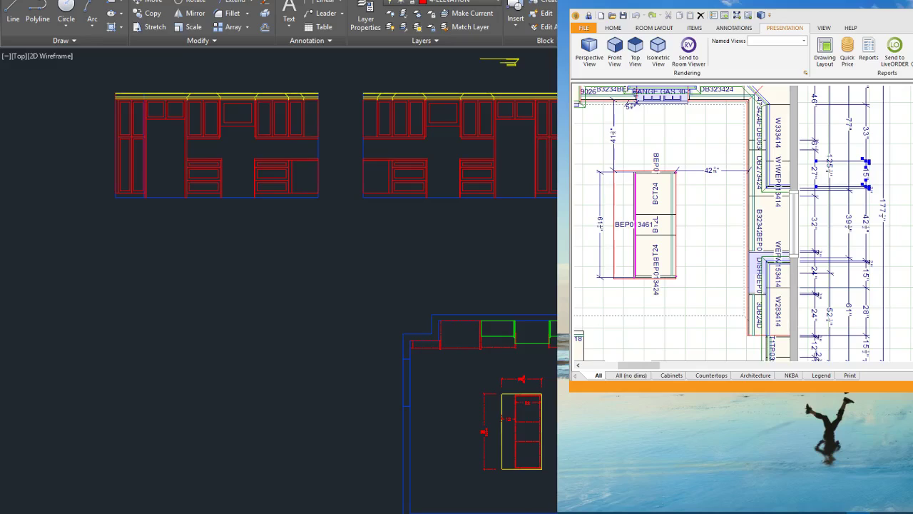
Step: Rotate the whole floor plan 90 degrees counterclockwise so its right-hand cabinet wall runs along the top
click(628, 510)
drag(370, 312, 369, 312)
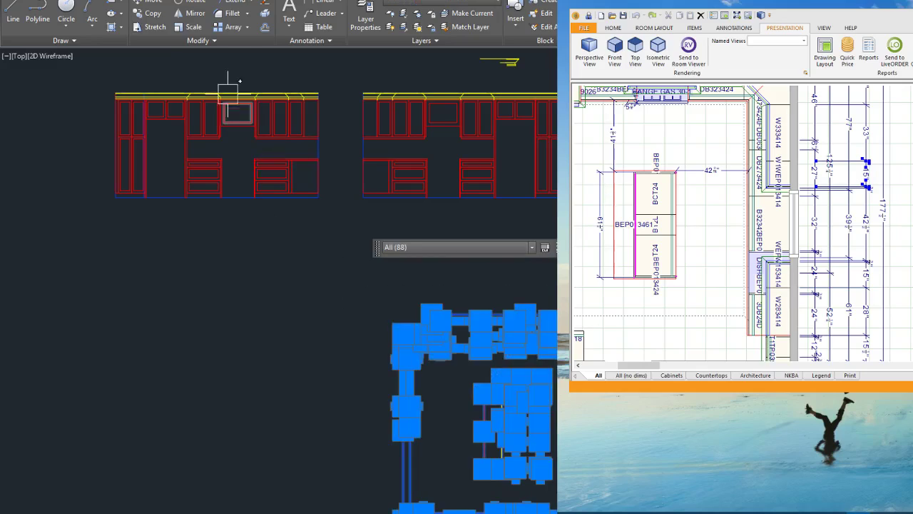
click(186, 3)
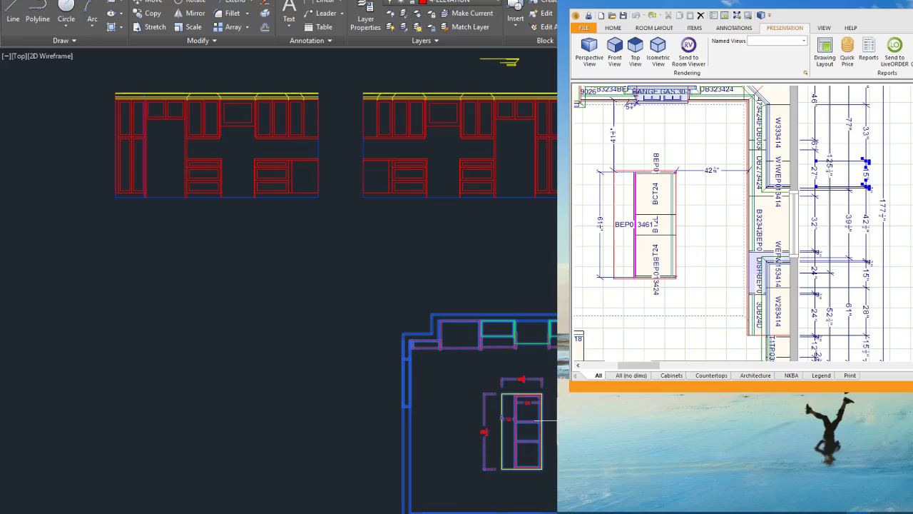
click(453, 293)
scroll(451, 290, down, 2)
scroll(575, 482, up, 2)
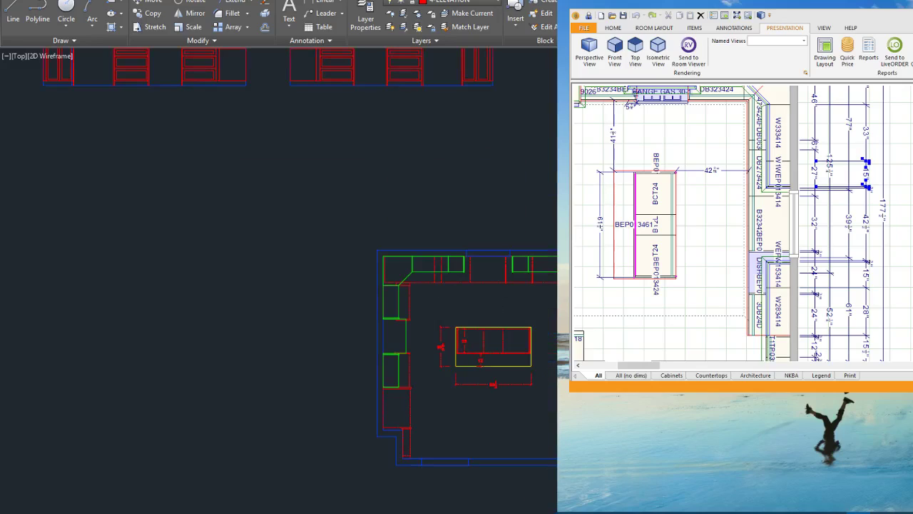
Step: Place vertical construction lines along the inner faces of the floor plan's left and right walls
click(47, 41)
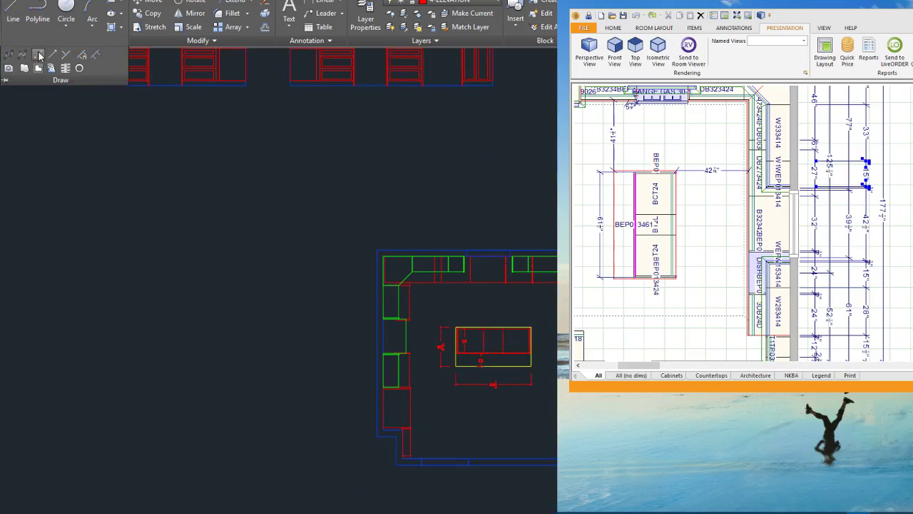
scroll(567, 362, up, 2)
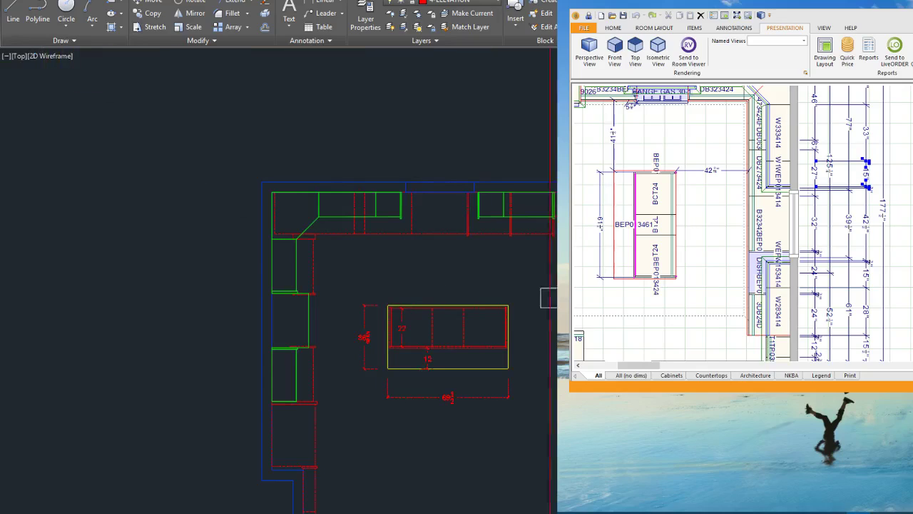
scroll(249, 215, up, 2)
click(308, 215)
key(Escape)
scroll(213, 347, down, 3)
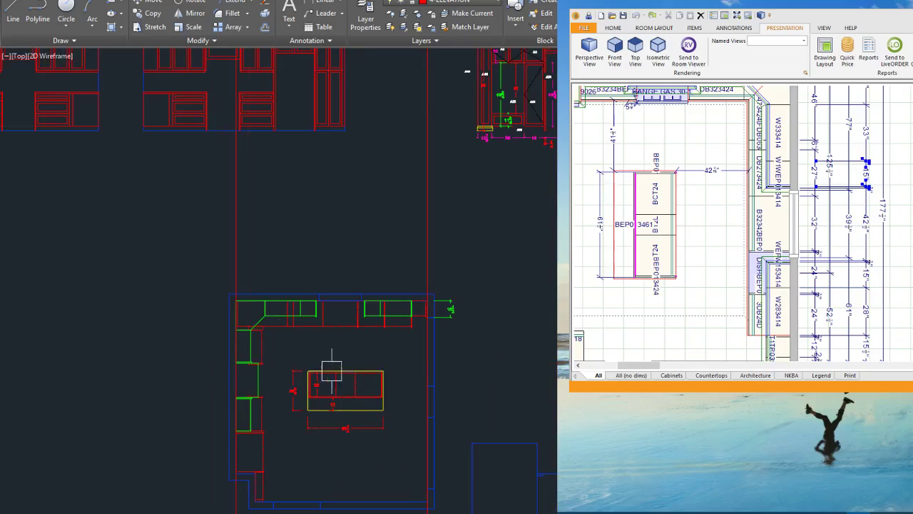
Step: Move the floor plan and its construction lines so the left line meets the mirrored elevation's left edge
drag(446, 508, 221, 255)
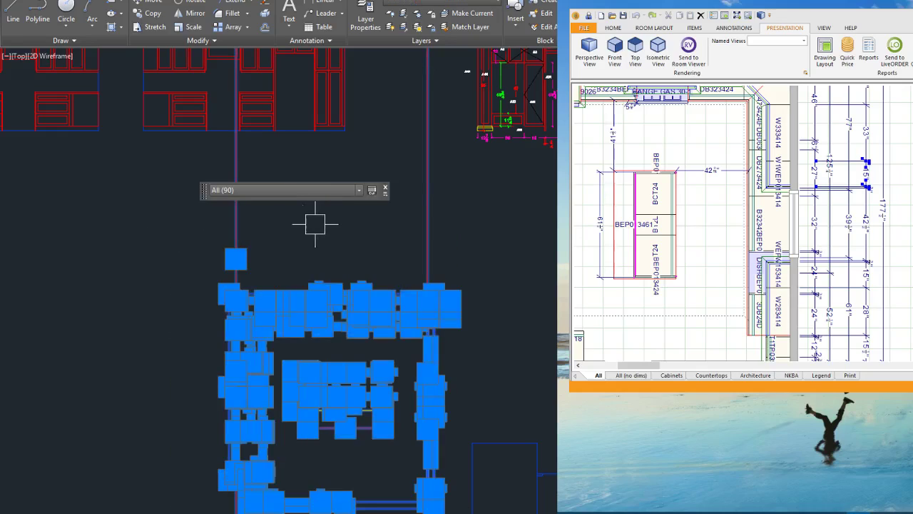
text(m)
key(Return)
scroll(227, 293, up, 2)
scroll(287, 271, down, 2)
scroll(266, 174, up, 2)
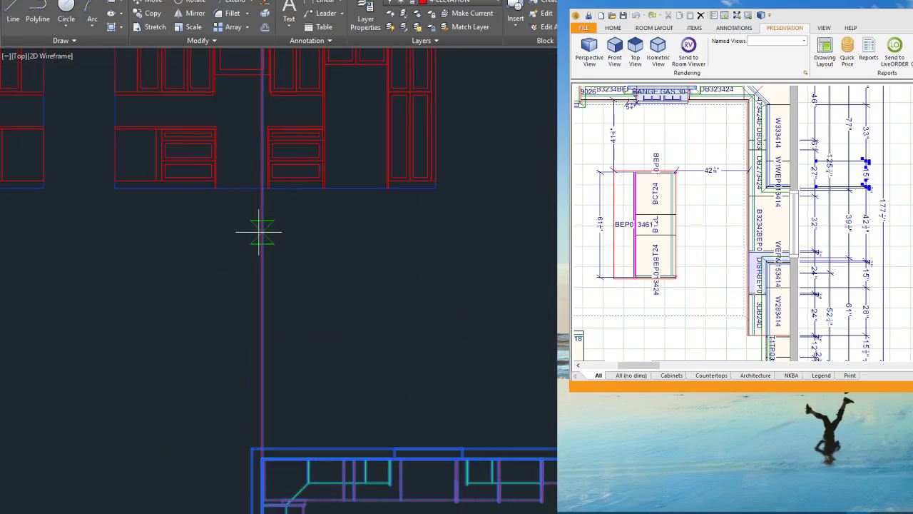
click(262, 232)
click(115, 188)
scroll(361, 272, down, 3)
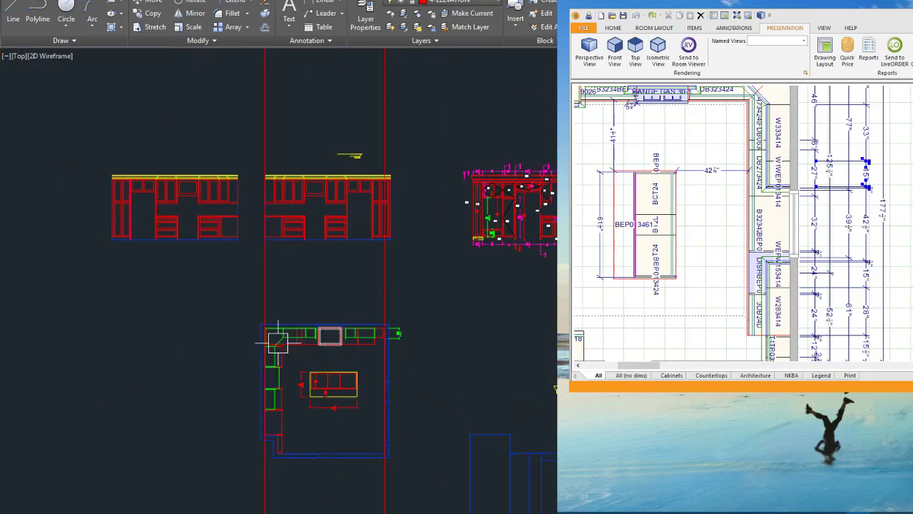
Step: Place vertical construction lines at the left base cabinets' front and the base cabinet divisions along the plan's upper wall
scroll(278, 342, up, 2)
scroll(316, 351, up, 1)
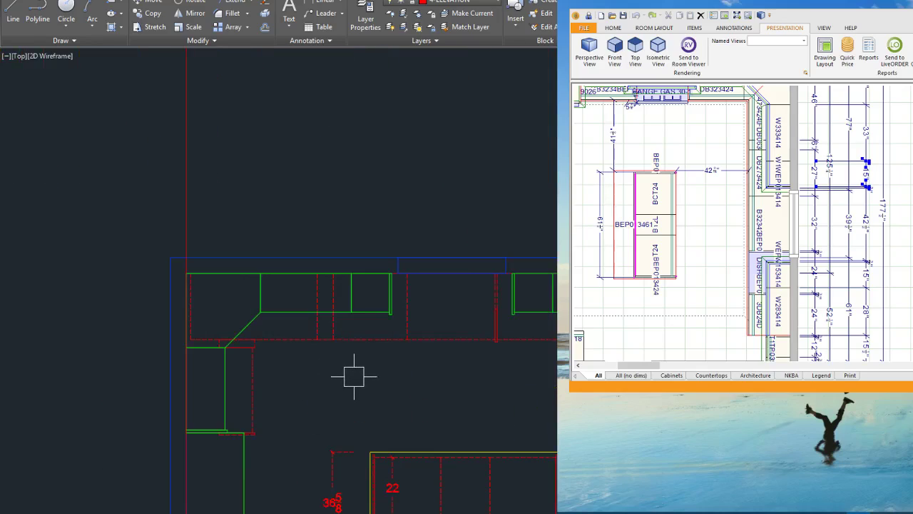
click(64, 43)
scroll(254, 341, up, 3)
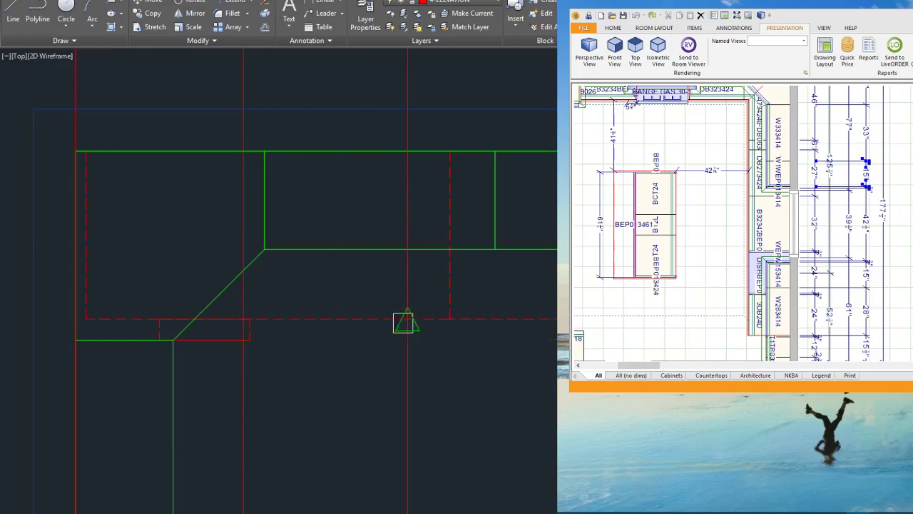
click(450, 318)
scroll(354, 323, down, 4)
click(464, 323)
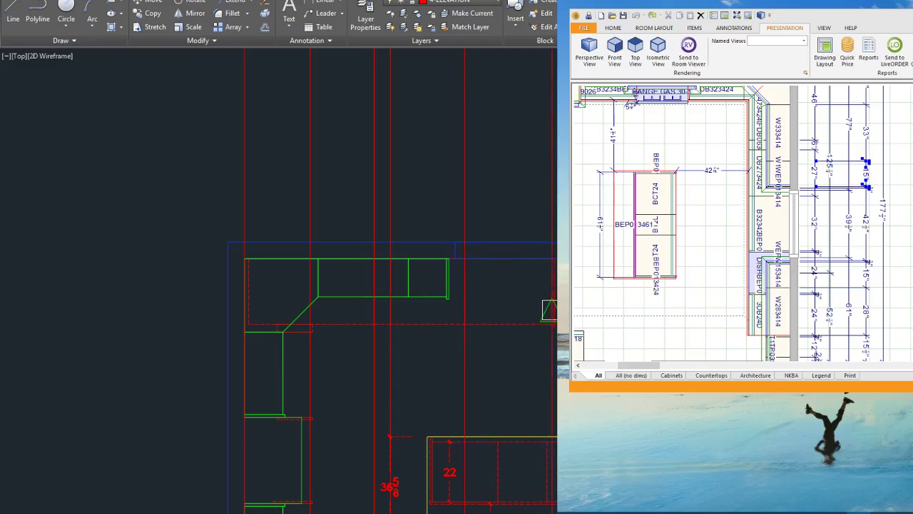
Step: Add vertical construction lines on the edges of the base end panels along the plan's upper wall
scroll(551, 309, up, 7)
scroll(328, 376, down, 6)
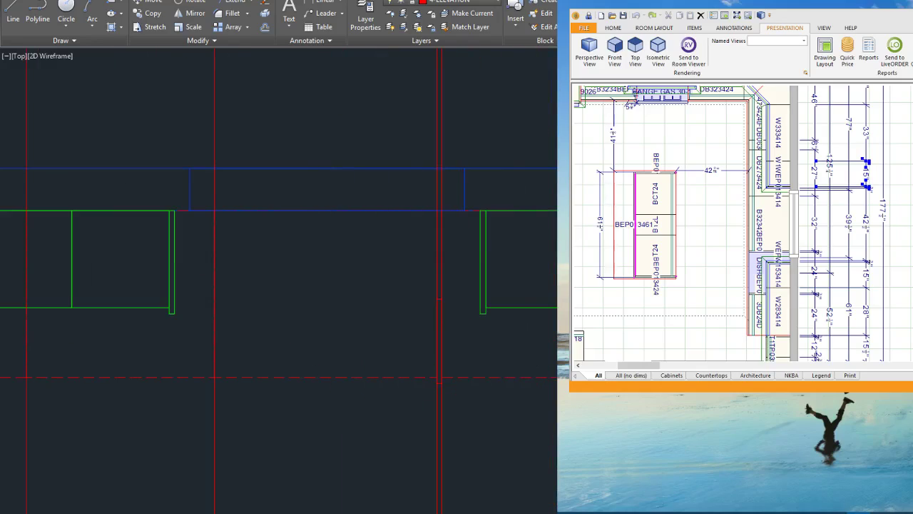
scroll(534, 367, up, 8)
click(520, 356)
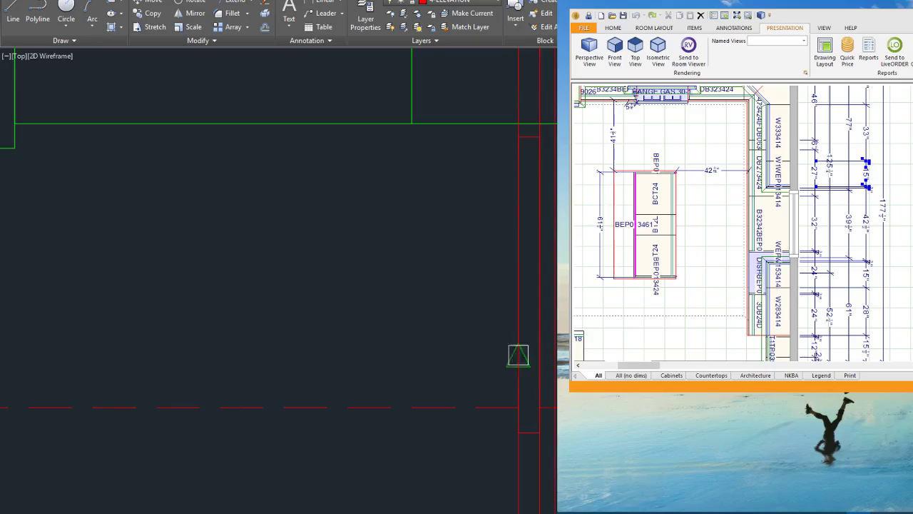
scroll(364, 400, down, 6)
scroll(565, 384, up, 2)
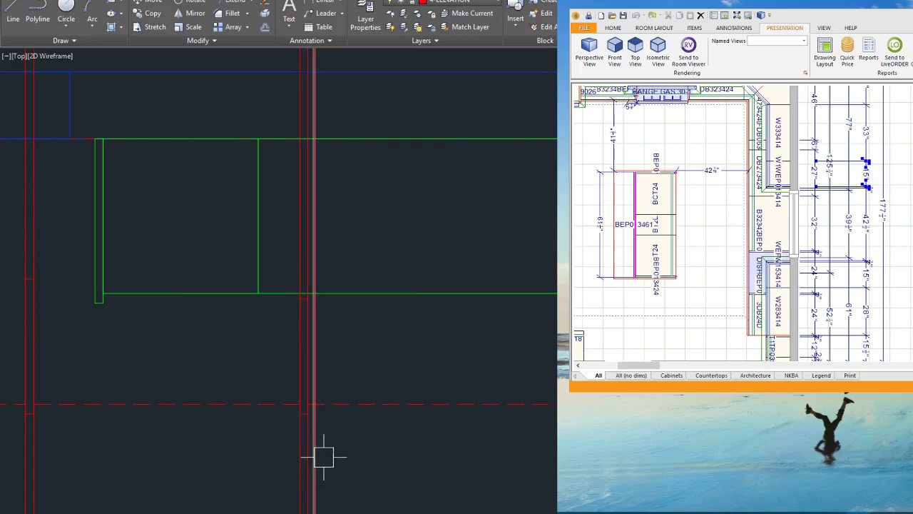
Step: Delete the extra construction line just to the right of the right-hand base end panel in the plan
click(312, 425)
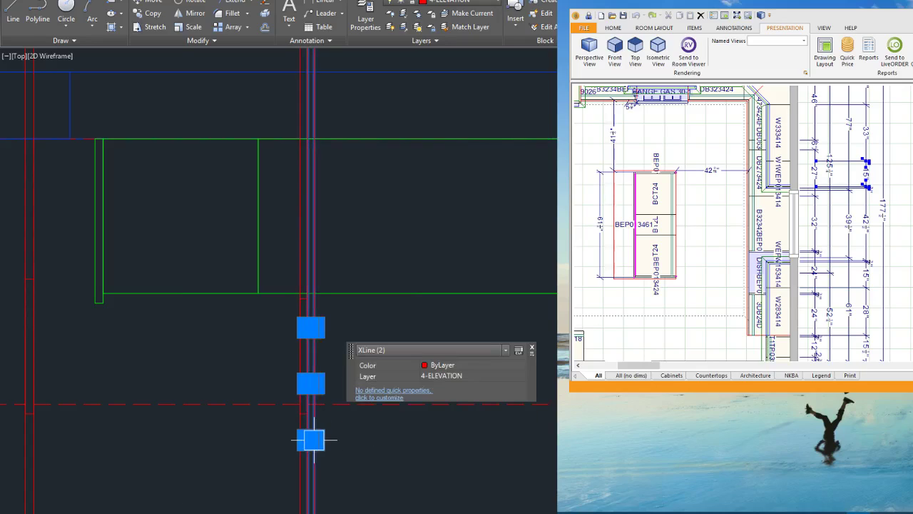
key(Escape)
click(318, 422)
key(Delete)
Step: Delete the short wall cabinet and its inset panel above the open gap in the mirrored elevation
scroll(441, 419, down, 7)
scroll(441, 418, down, 2)
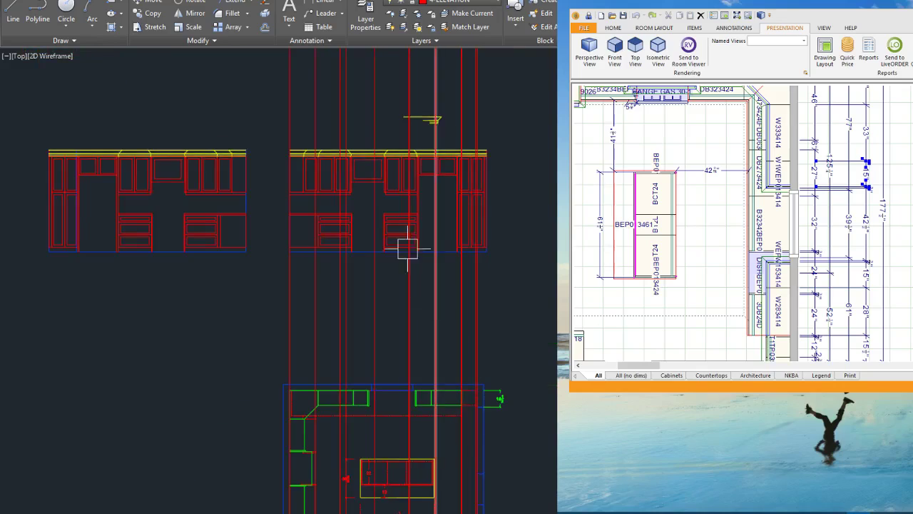
scroll(360, 183, up, 6)
click(359, 216)
click(341, 145)
key(Delete)
scroll(426, 304, down, 2)
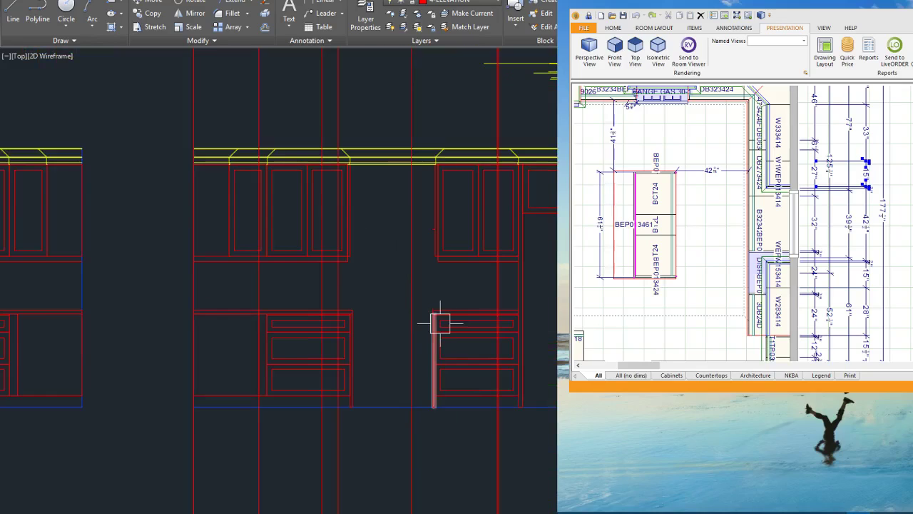
Step: Delete the three-drawer base cabinet next to the blind corner section at the left end of the mirrored elevation
scroll(261, 177, up, 4)
scroll(383, 285, down, 2)
scroll(409, 203, down, 2)
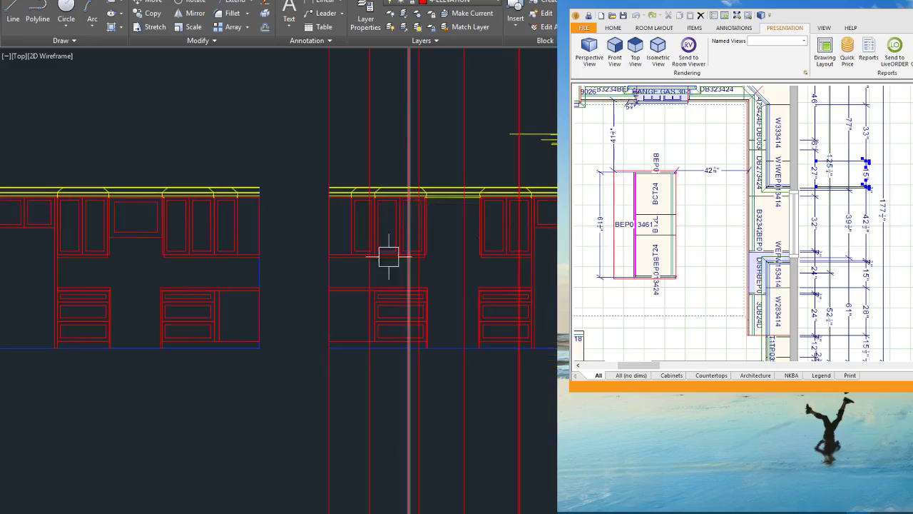
scroll(392, 316, up, 6)
scroll(412, 288, down, 2)
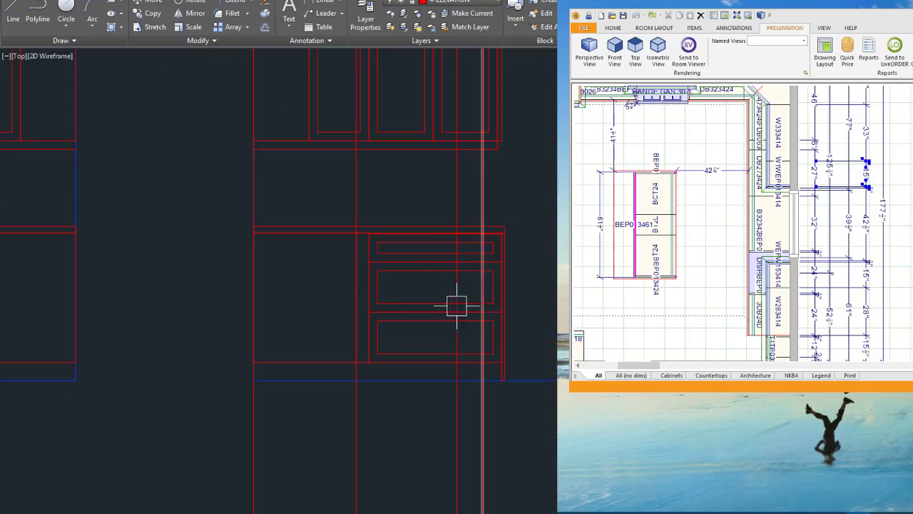
scroll(396, 350, up, 2)
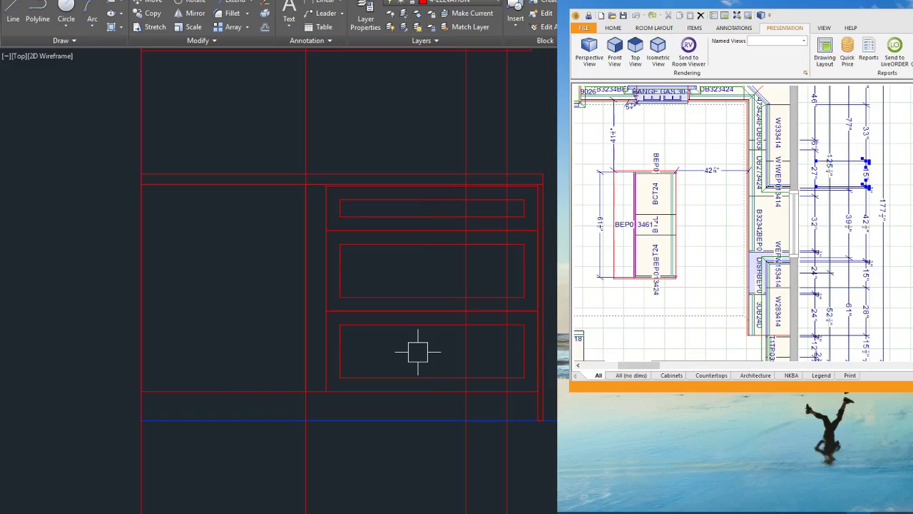
click(326, 186)
click(414, 347)
click(363, 210)
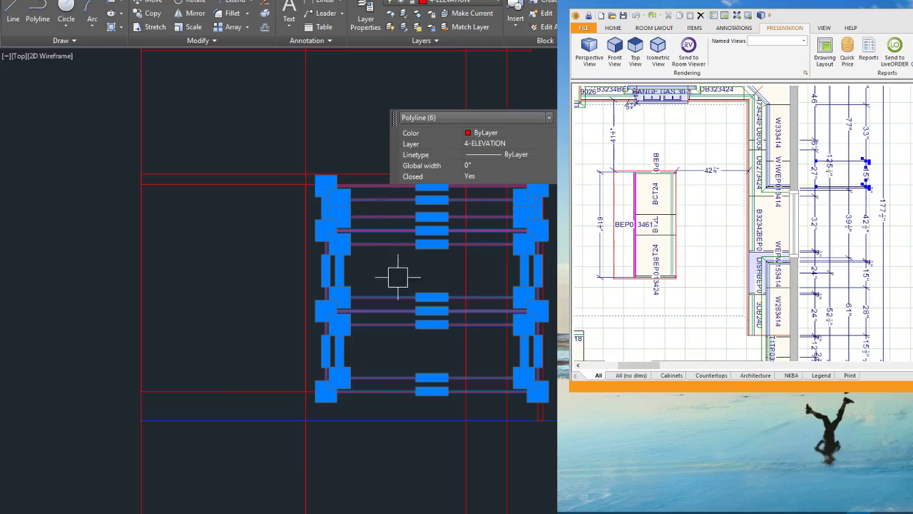
key(Delete)
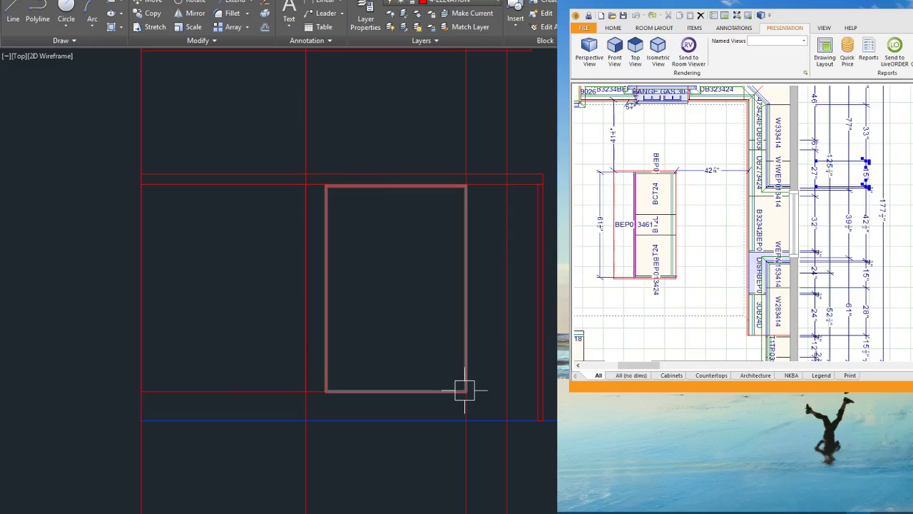
Step: Draw two adjoining base cabinet rectangles between the vertical construction lines, aligning the top edge of the narrower one with its neighbour
key(space)
key(Escape)
key(space)
click(466, 391)
scroll(496, 138, up, 4)
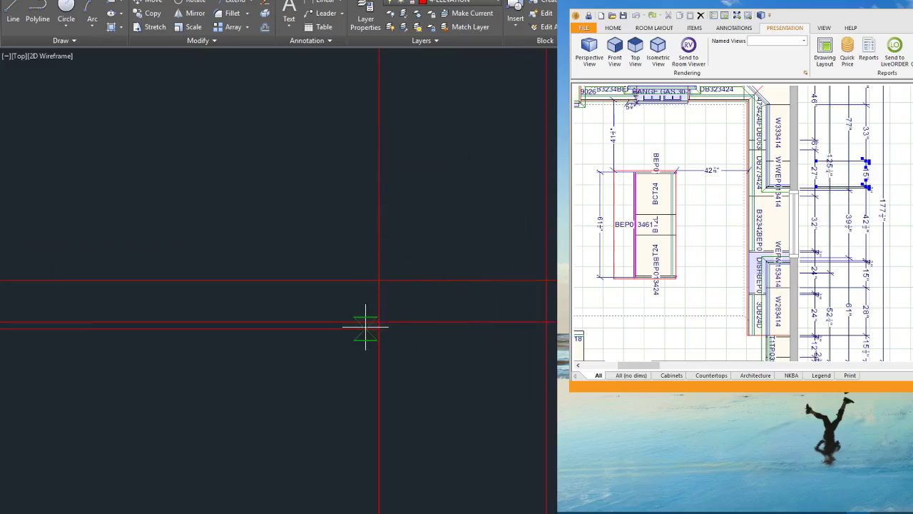
click(546, 321)
click(464, 321)
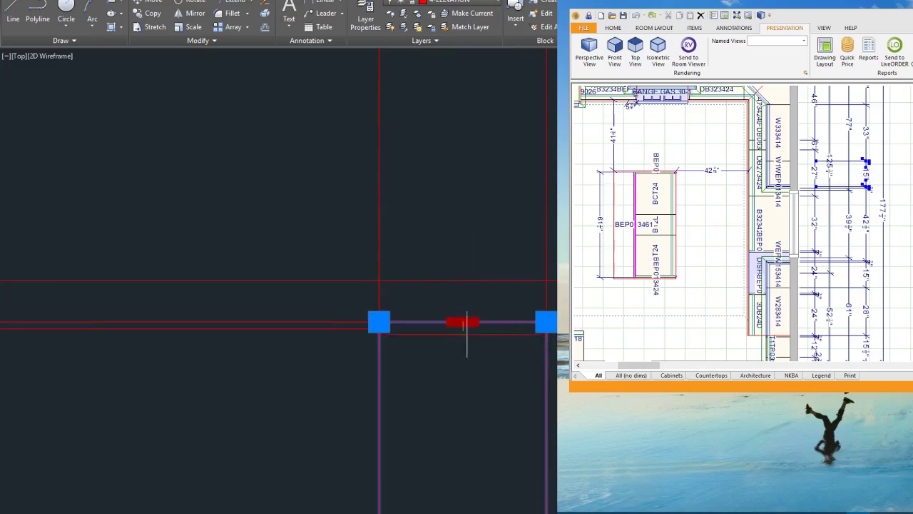
key(Return)
key(Escape)
Step: Delete the old base end panel just to the right of the new cabinet rectangles in the mirrored elevation
scroll(401, 260, down, 6)
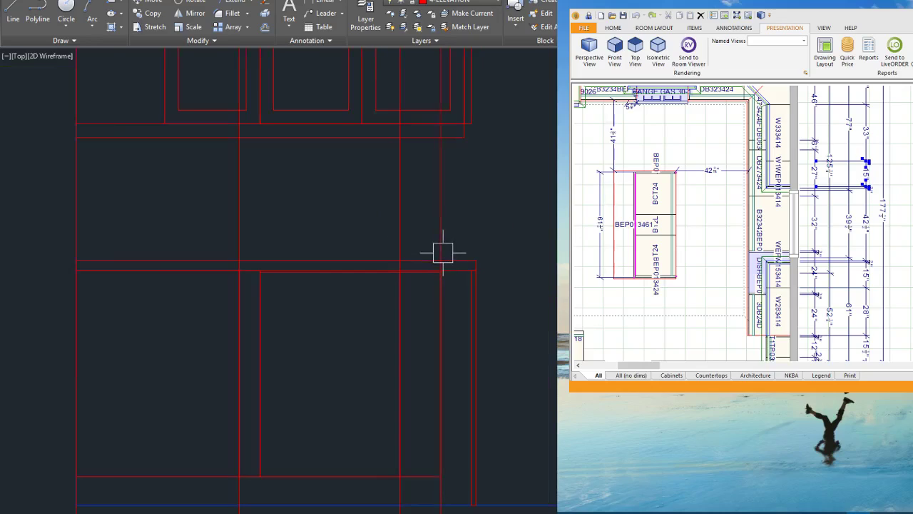
scroll(445, 253, down, 4)
scroll(452, 283, up, 4)
click(463, 294)
key(Escape)
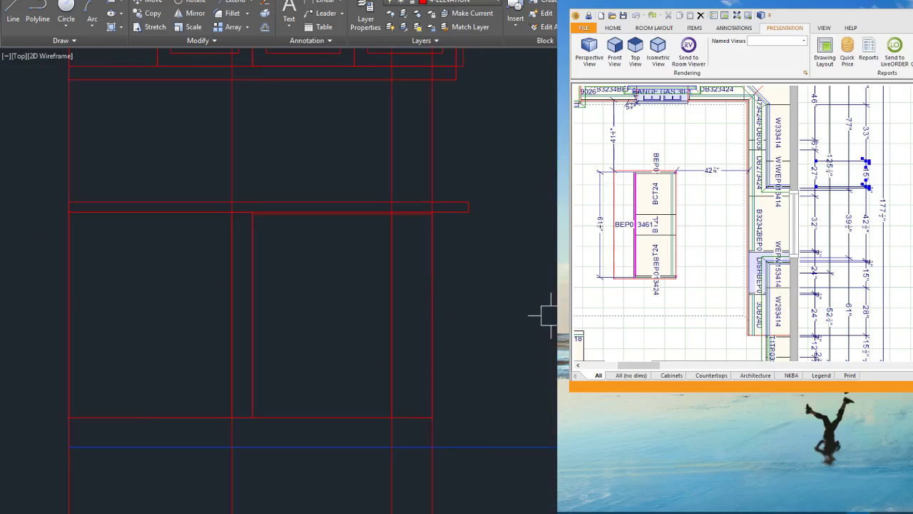
Step: Move the remaining three-drawer base cabinet against the right edge of the new cabinet rectangles
scroll(440, 257, down, 5)
scroll(446, 513, up, 3)
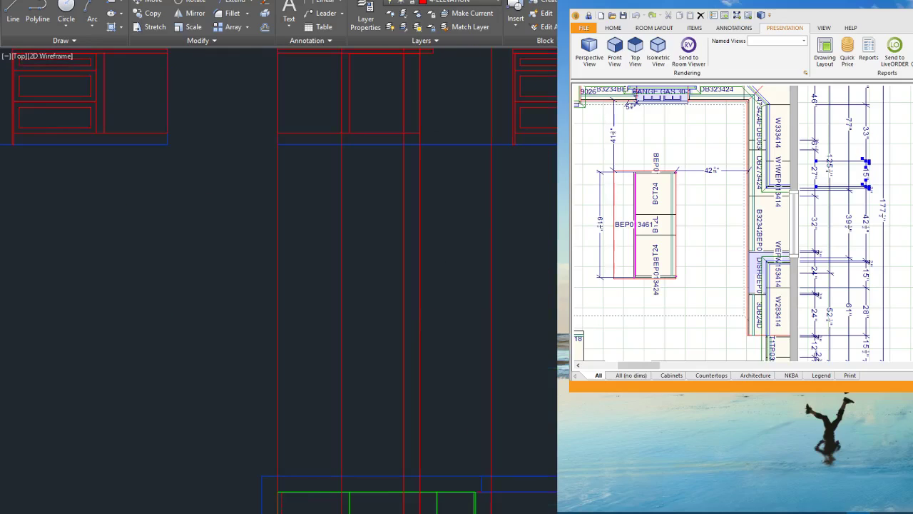
scroll(446, 513, down, 3)
scroll(441, 266, up, 5)
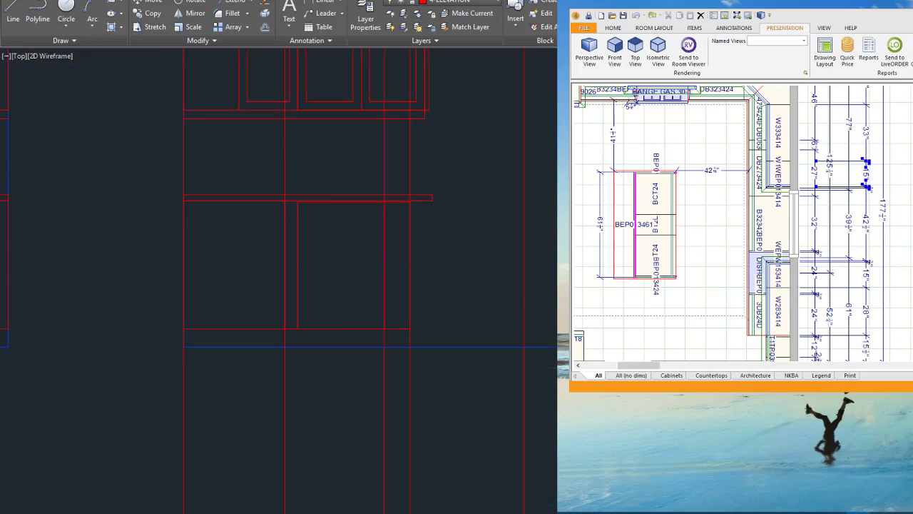
scroll(542, 341, up, 2)
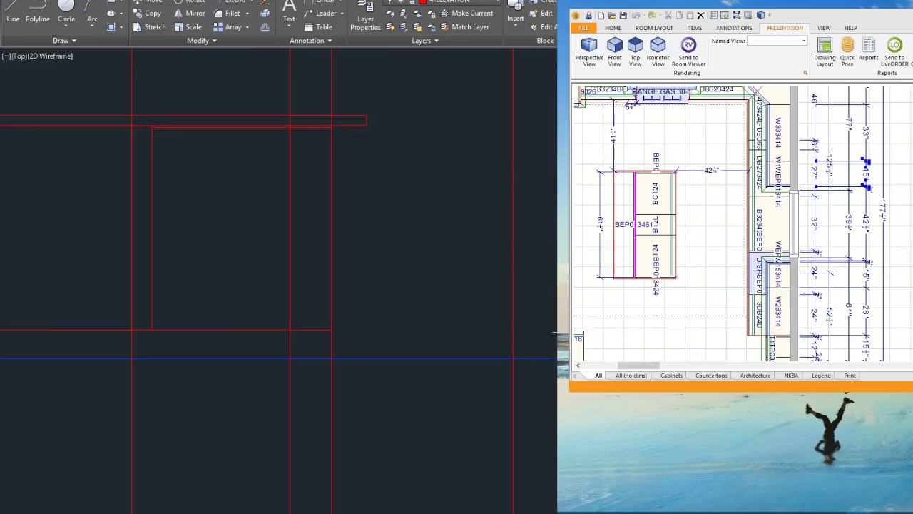
click(332, 329)
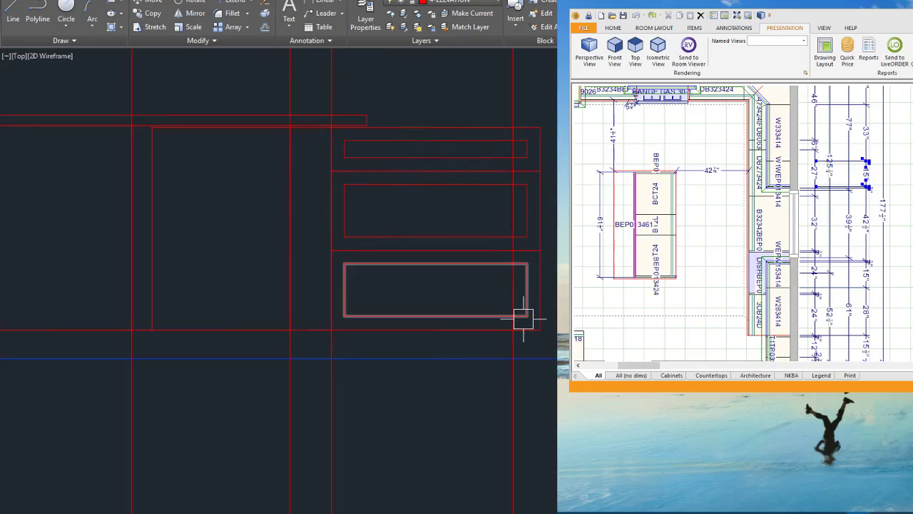
Step: Stretch the right side of the three-drawer base cabinet inward to the next vertical construction line
click(551, 347)
click(524, 126)
key(space)
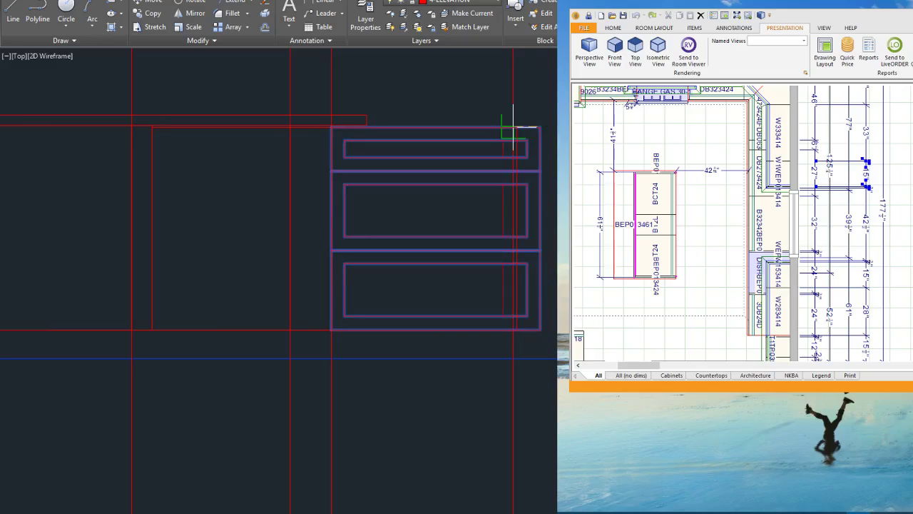
click(513, 127)
scroll(401, 237, down, 4)
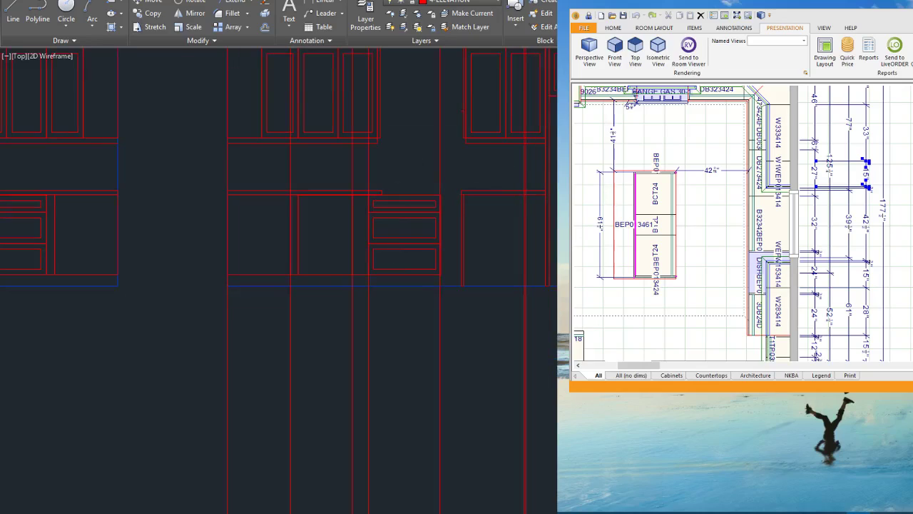
Step: Delete the short wall cabinet with its inset panel and the tall end panel beside it in the mirrored elevation
scroll(548, 389, down, 2)
scroll(556, 232, up, 4)
click(556, 233)
click(515, 181)
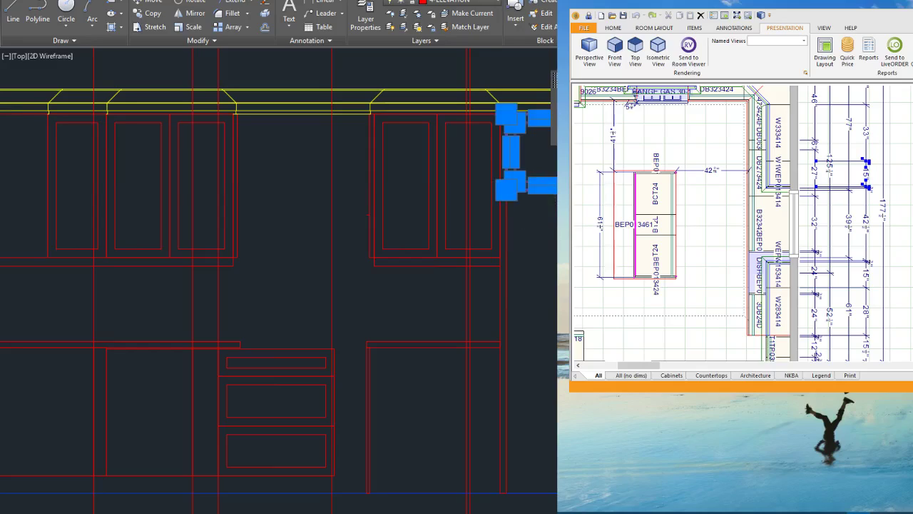
key(Delete)
click(528, 310)
click(489, 310)
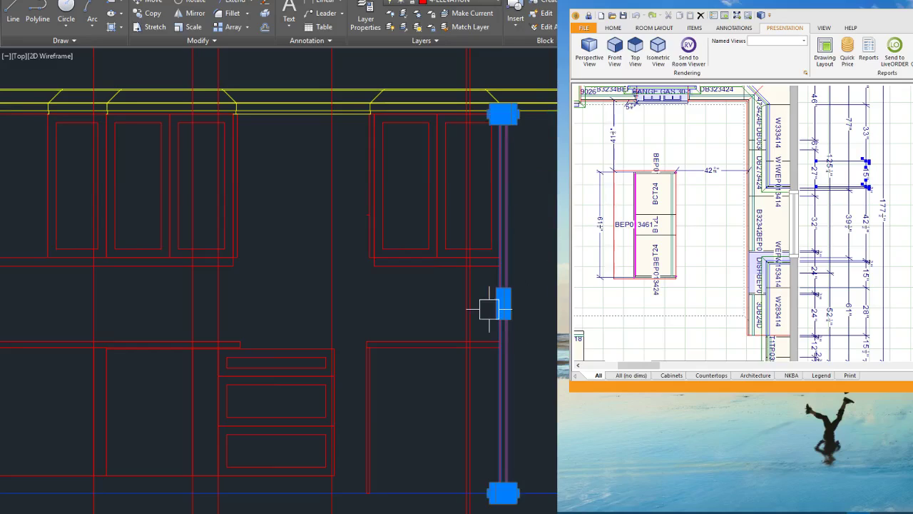
key(Delete)
Step: Stretch the right side of the three-drawer base cabinet again so it meets the vertical construction line exactly
scroll(548, 269, down, 2)
scroll(456, 263, down, 2)
scroll(419, 292, up, 2)
scroll(478, 365, up, 2)
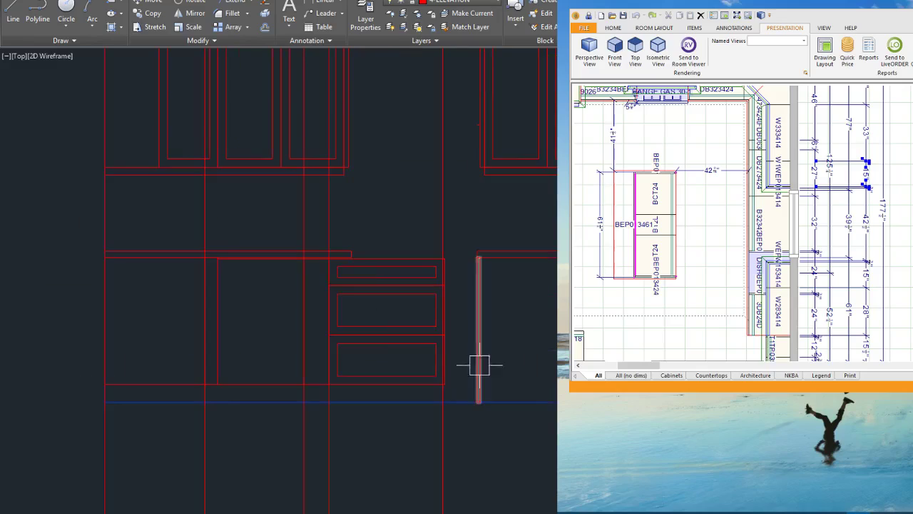
scroll(446, 329, up, 3)
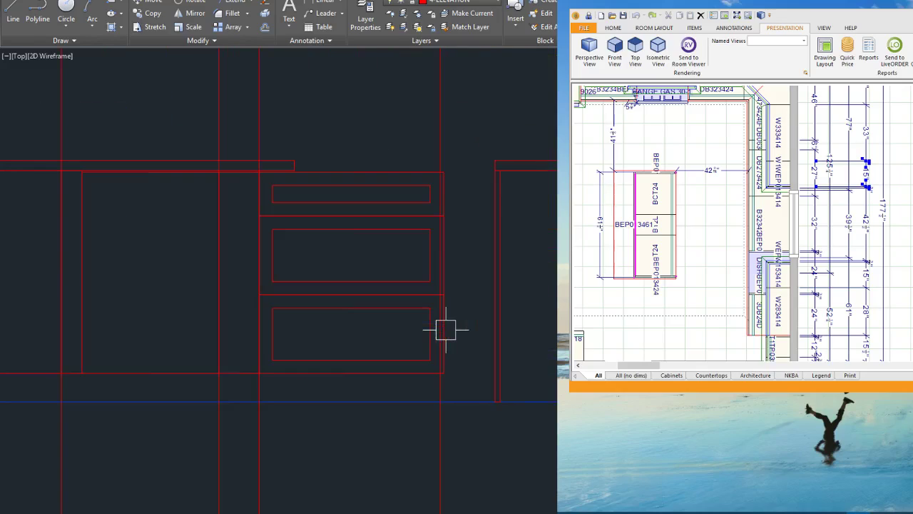
click(465, 382)
click(411, 164)
scroll(449, 157, up, 4)
click(423, 220)
click(409, 221)
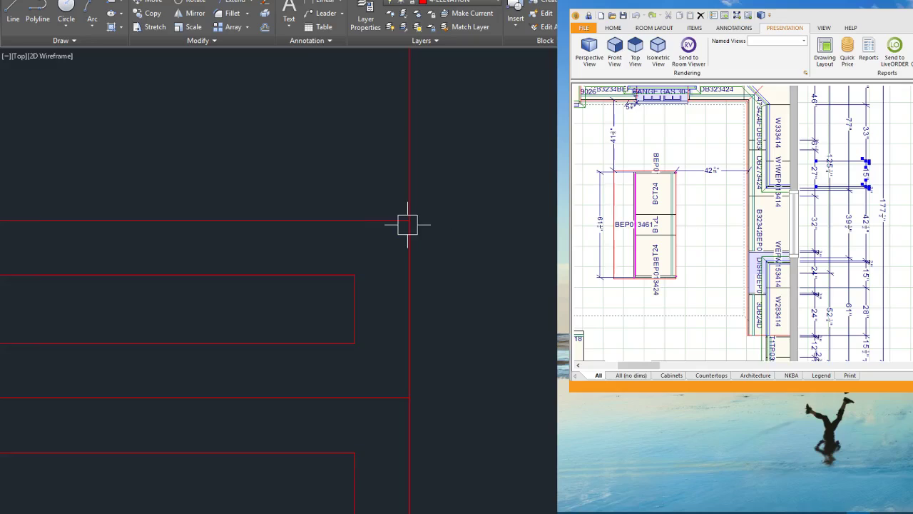
Step: Delete the leftover countertop piece and base end panel to the right of the three-drawer base cabinet
scroll(441, 180, down, 10)
scroll(436, 483, up, 2)
scroll(481, 483, down, 2)
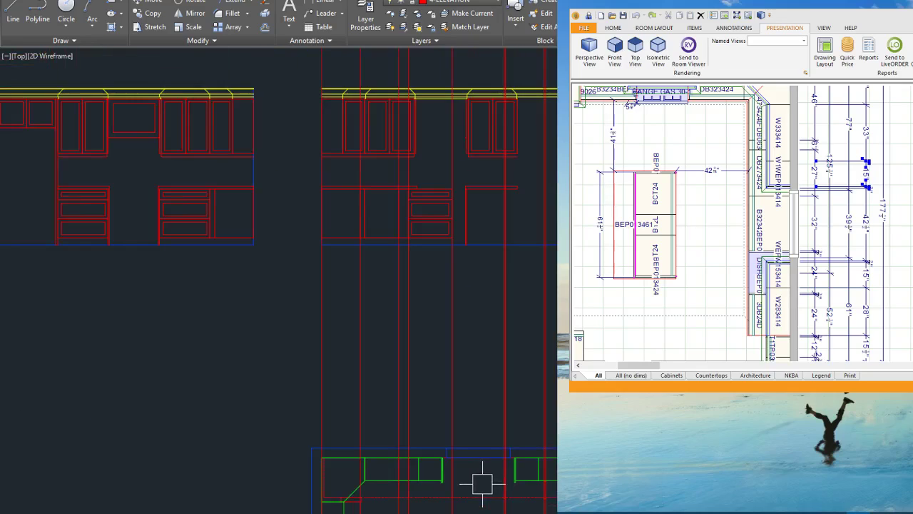
scroll(503, 207, up, 4)
click(449, 206)
click(381, 129)
key(Delete)
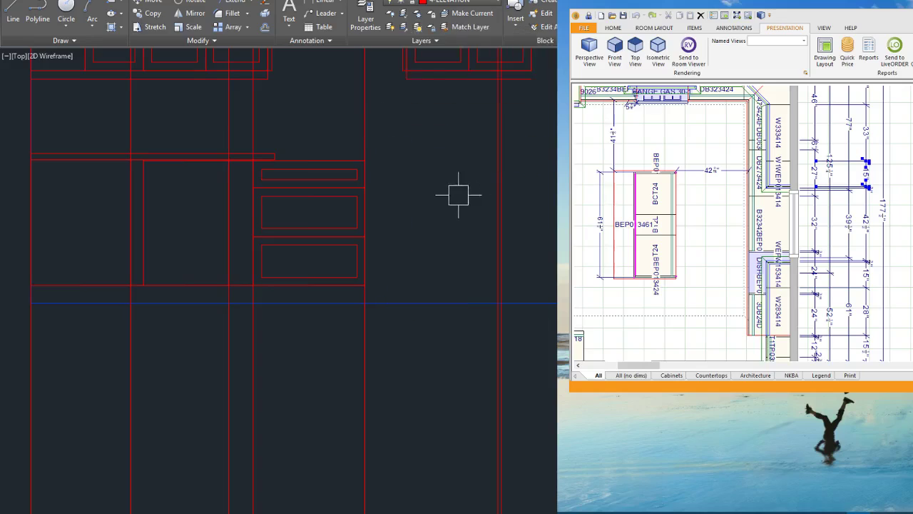
Step: Place horizontal construction lines through the top and bottom of the upper drawer section and the cabinet bottom in the dimensioned reference elevation
scroll(431, 191, up, 2)
scroll(418, 178, down, 5)
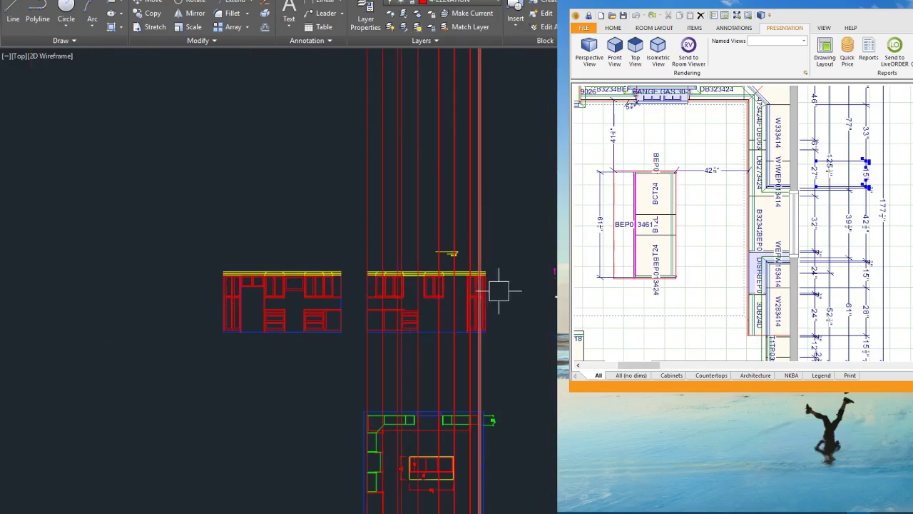
click(64, 40)
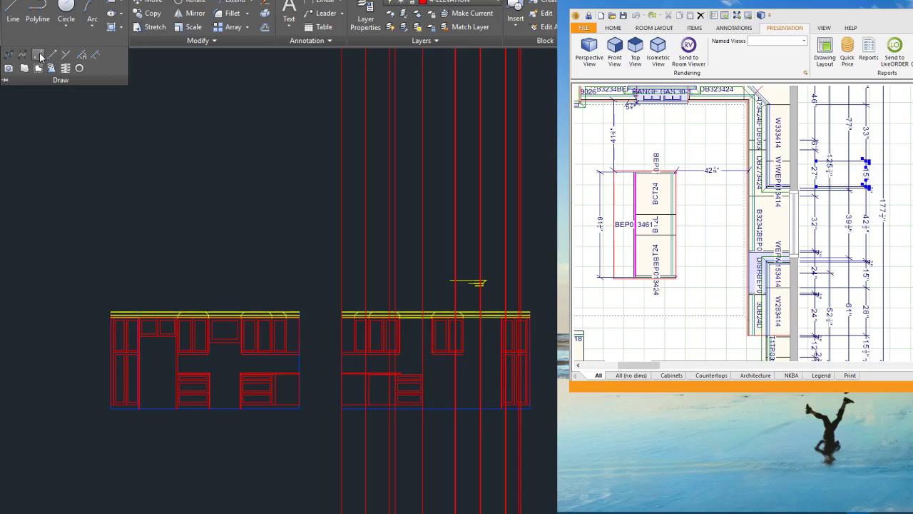
text(h)
key(Return)
scroll(278, 282, up, 9)
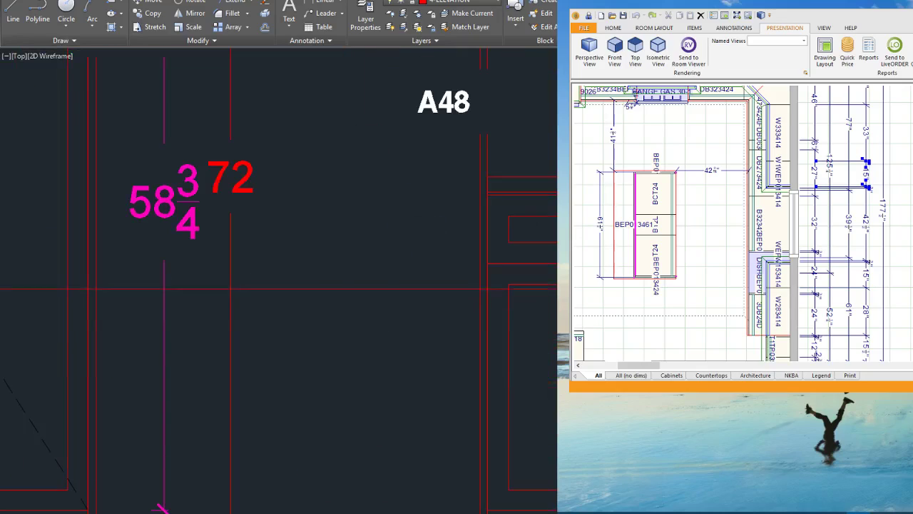
click(487, 263)
click(487, 195)
scroll(484, 316, down, 2)
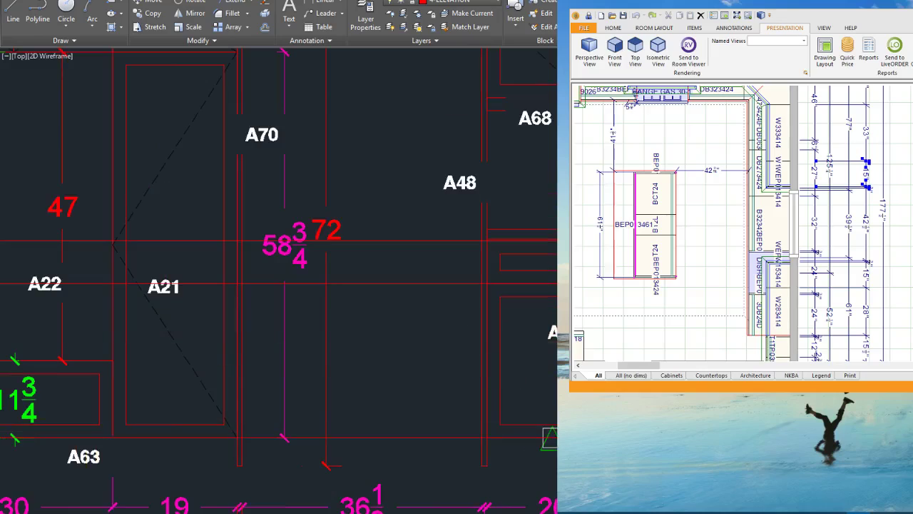
click(486, 437)
Step: Draw the drawer-front rectangle right of the three-drawer cabinet between the construction lines and divide the space below it into two doors
scroll(492, 436, down, 6)
scroll(93, 386, up, 4)
scroll(471, 311, down, 2)
scroll(314, 380, up, 4)
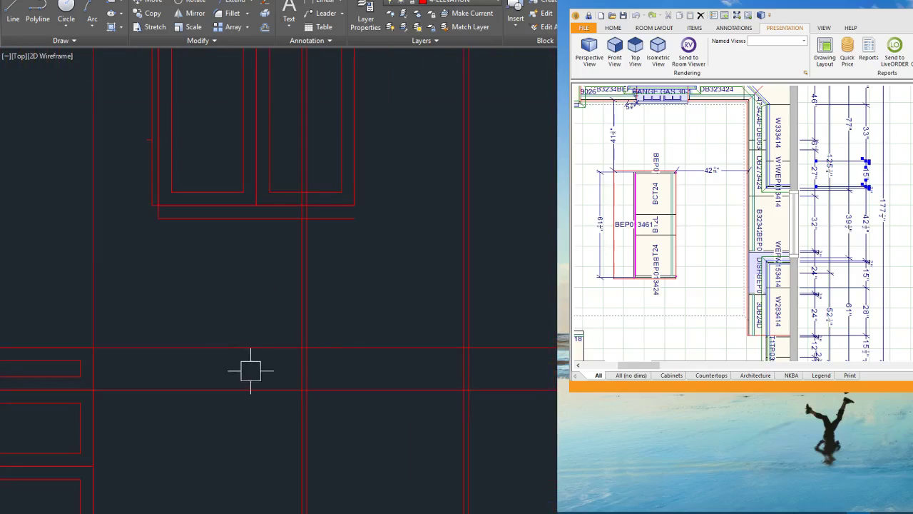
scroll(443, 339, down, 2)
scroll(219, 345, up, 2)
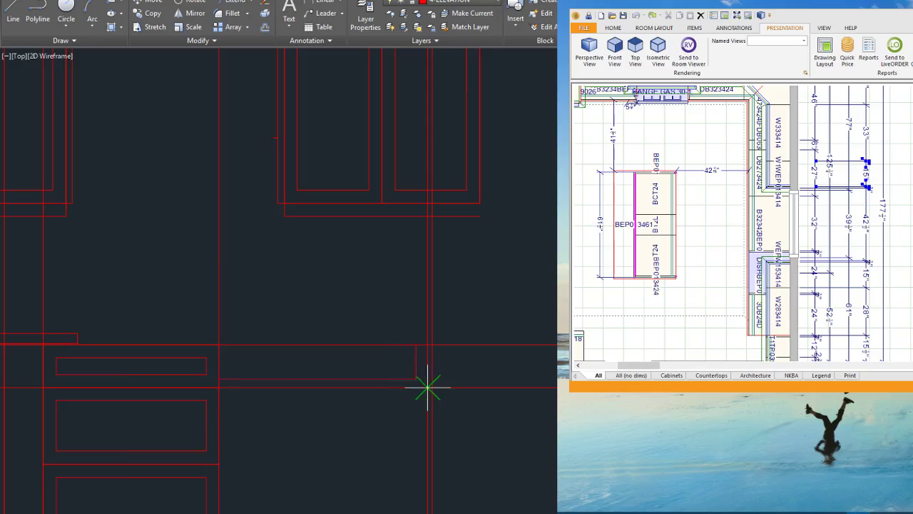
click(334, 394)
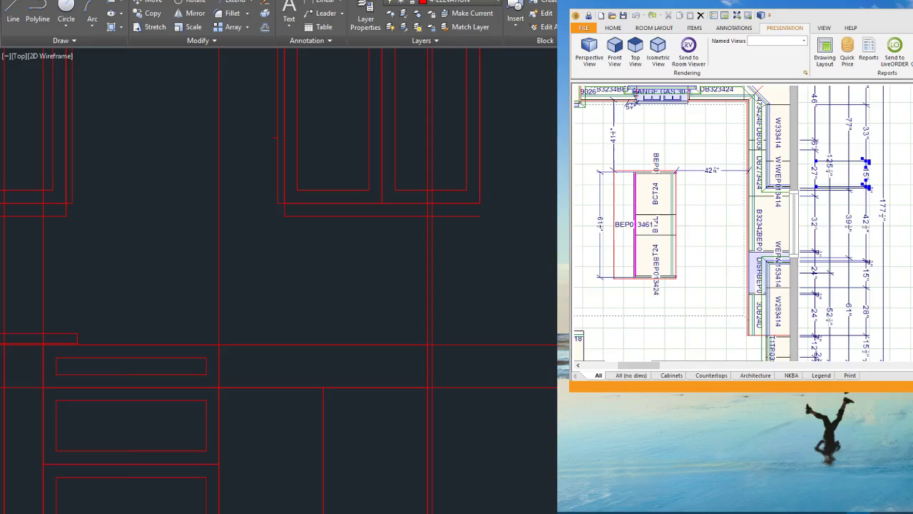
scroll(428, 344, up, 3)
scroll(536, 325, down, 2)
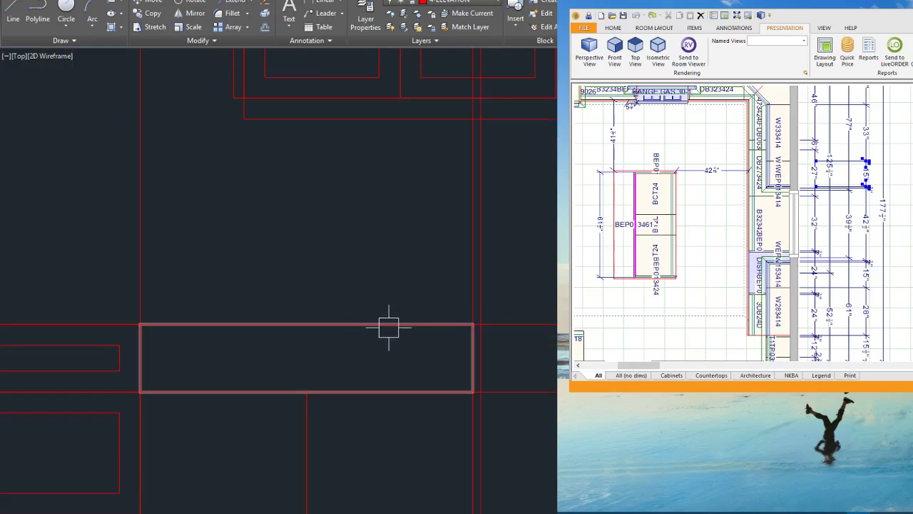
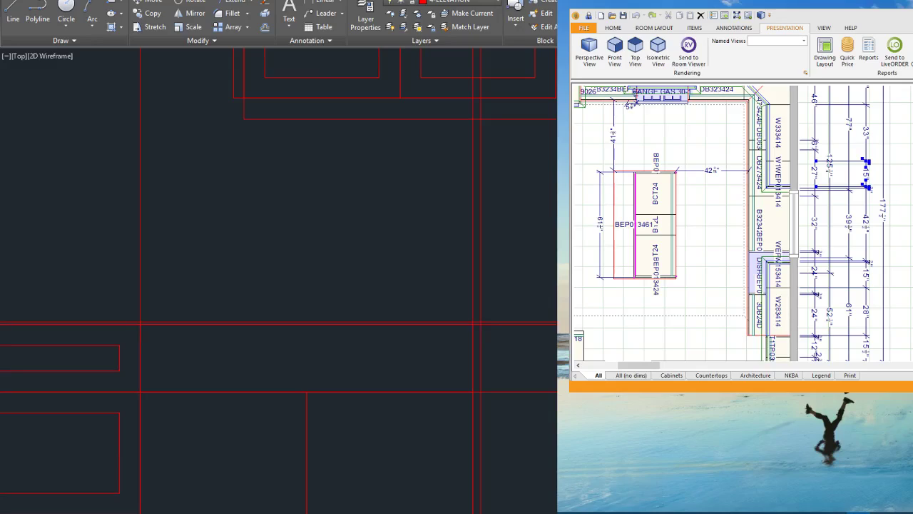
Step: Add horizontal construction lines at the underside and top of the countertop above the new base cabinet
click(550, 322)
click(539, 293)
key(Escape)
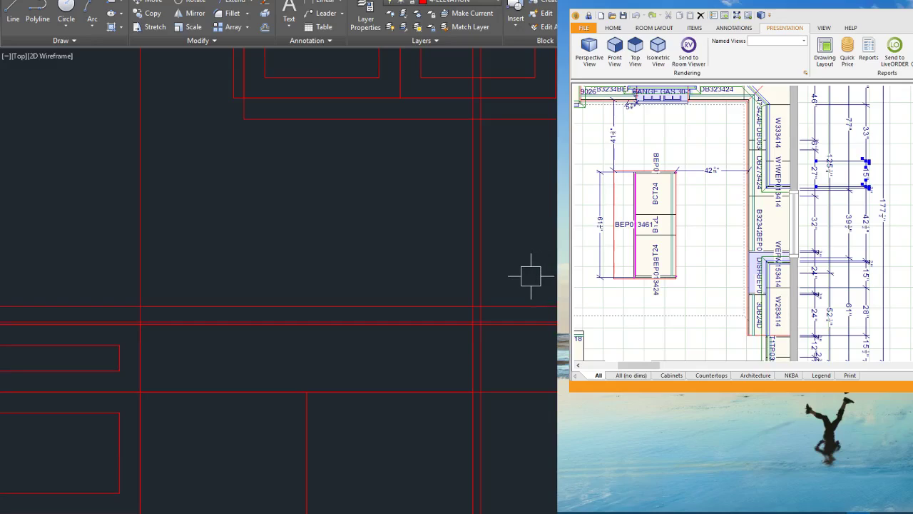
Step: Draw the base end panel rectangle between the paired vertical construction lines right of the two-door cabinet, down to the floor line
scroll(481, 320, up, 5)
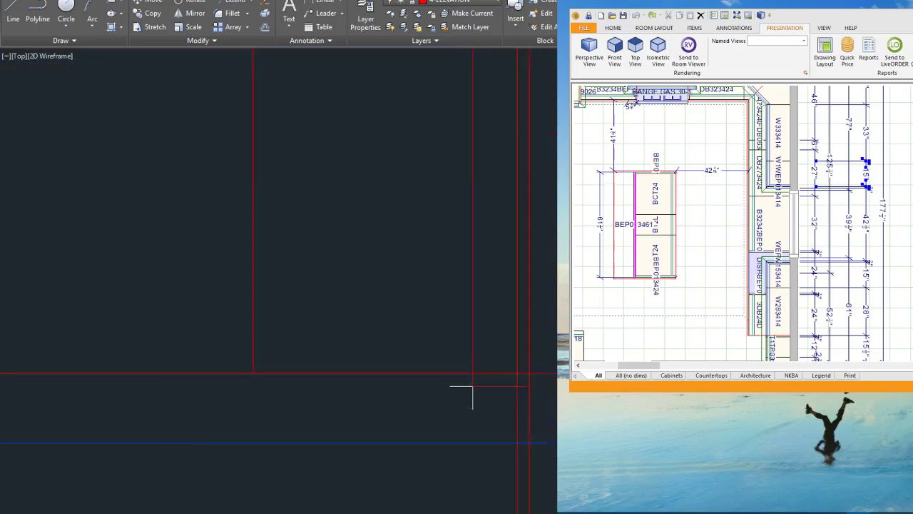
scroll(488, 388, up, 2)
click(529, 474)
scroll(525, 469, down, 7)
scroll(576, 473, up, 5)
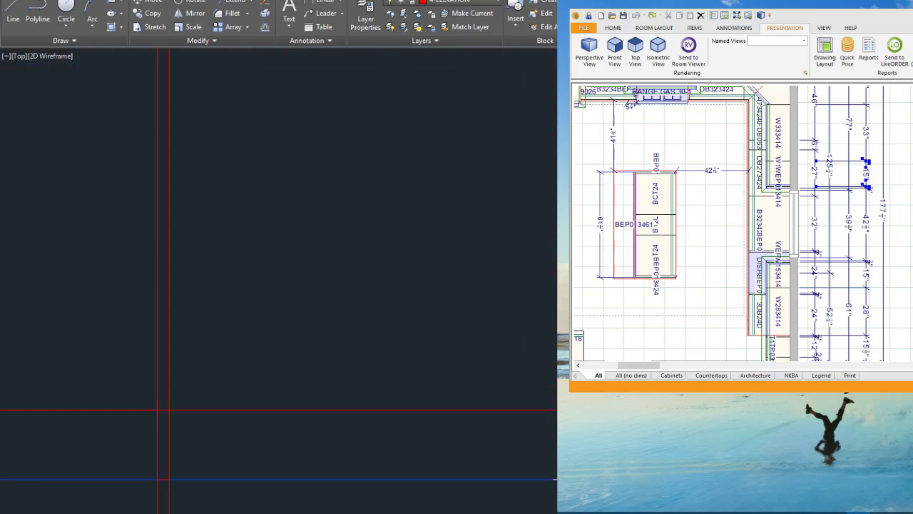
scroll(577, 479, down, 5)
scroll(569, 246, up, 6)
scroll(436, 253, down, 2)
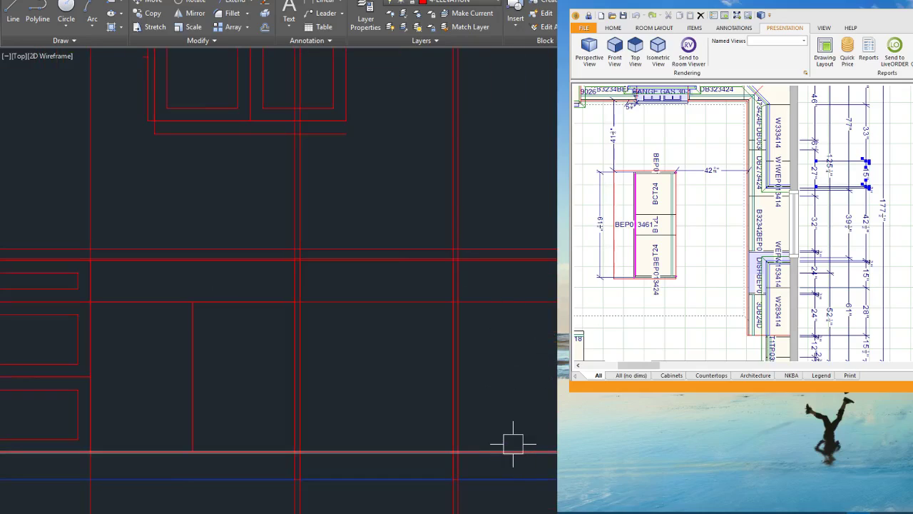
Step: Move the horizontal construction line from the cabinet bottom up to the division between the two lower drawers
scroll(513, 444, down, 2)
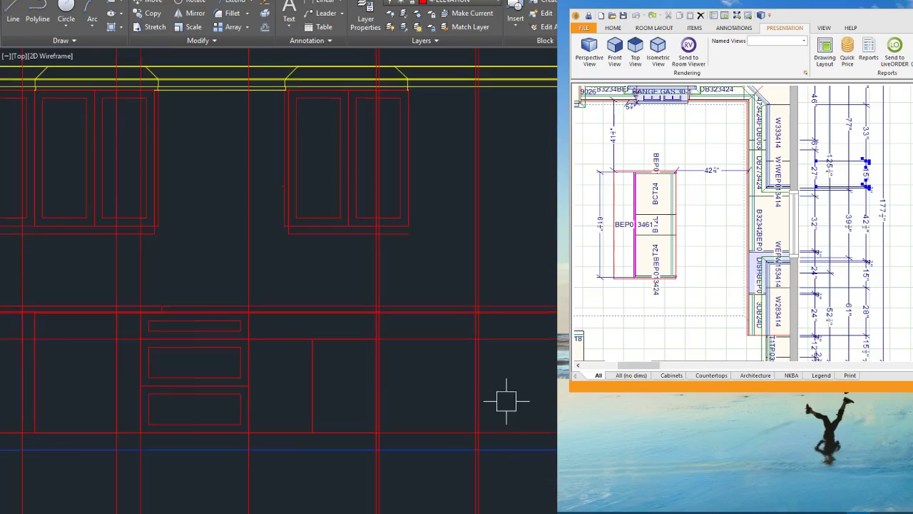
click(414, 431)
text(m)
key(space)
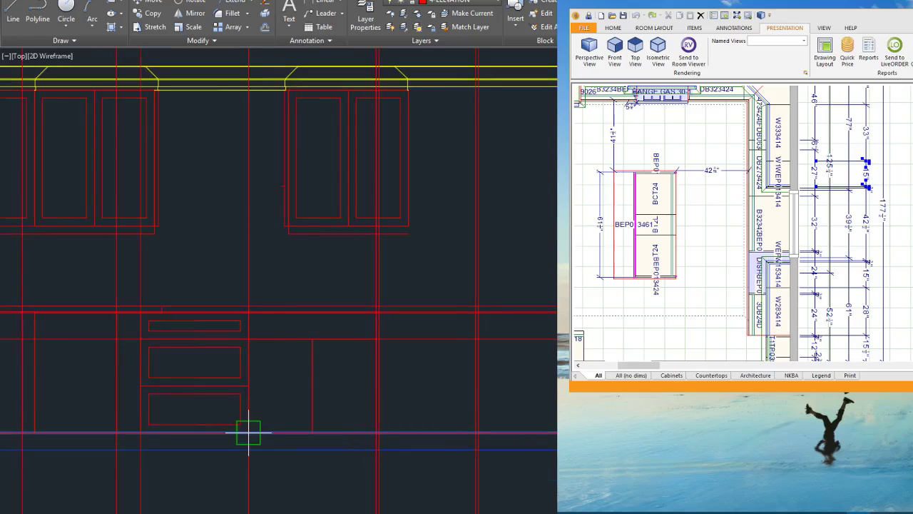
click(248, 432)
scroll(265, 361, up, 3)
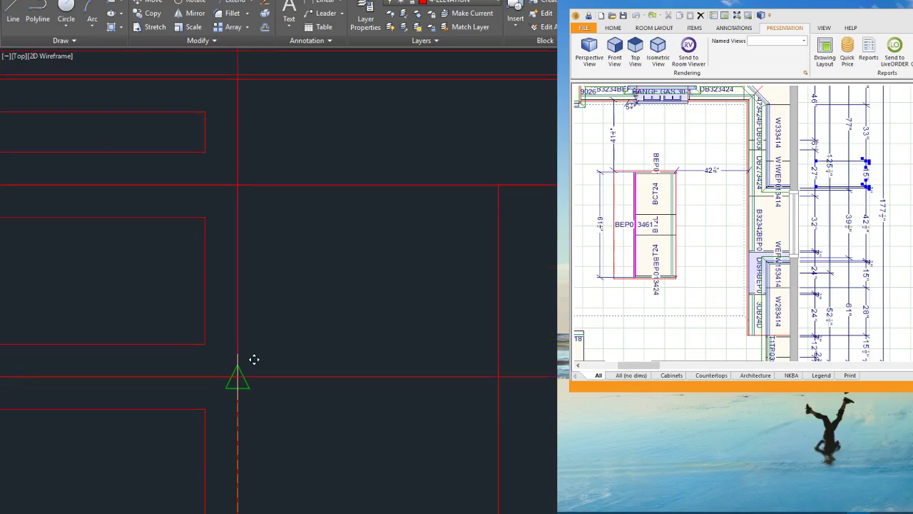
scroll(253, 361, down, 3)
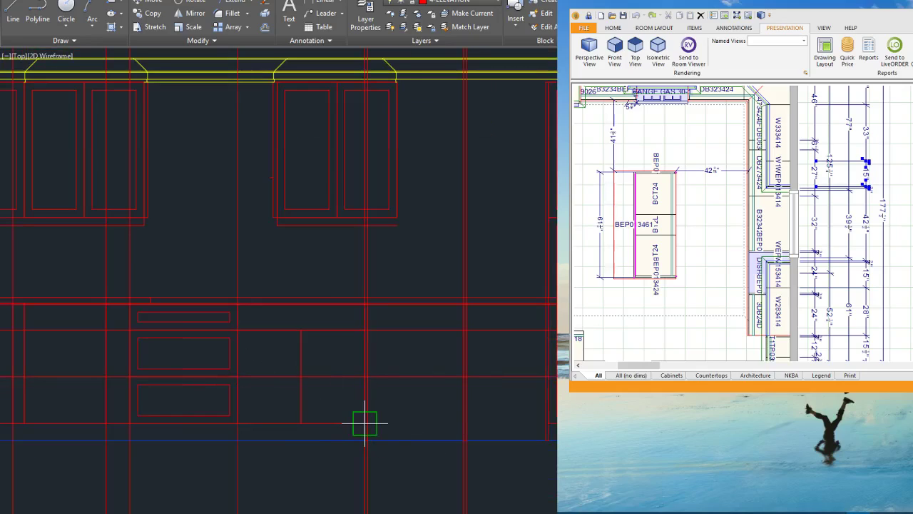
Step: Draw the end panel and three stacked drawer fronts beyond the appliance opening, and erase the horizontal construction lines
scroll(481, 387, up, 2)
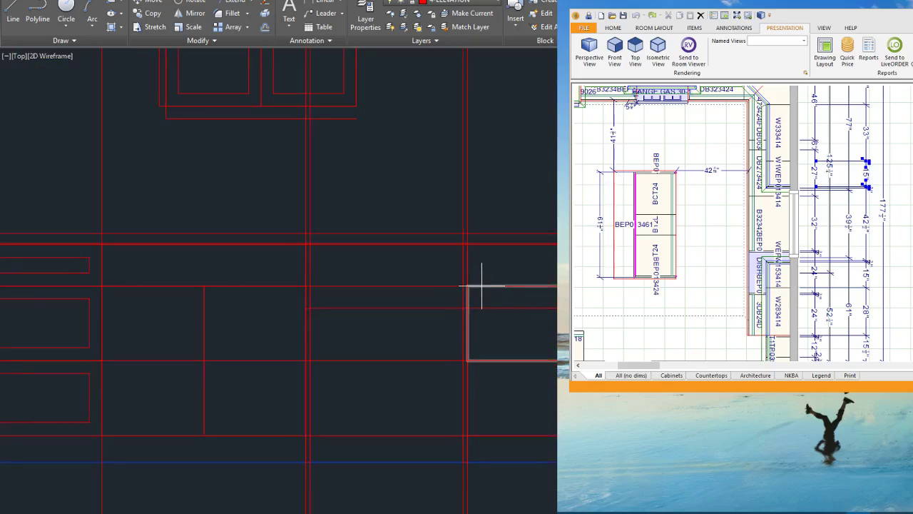
scroll(551, 251, up, 4)
scroll(469, 346, down, 3)
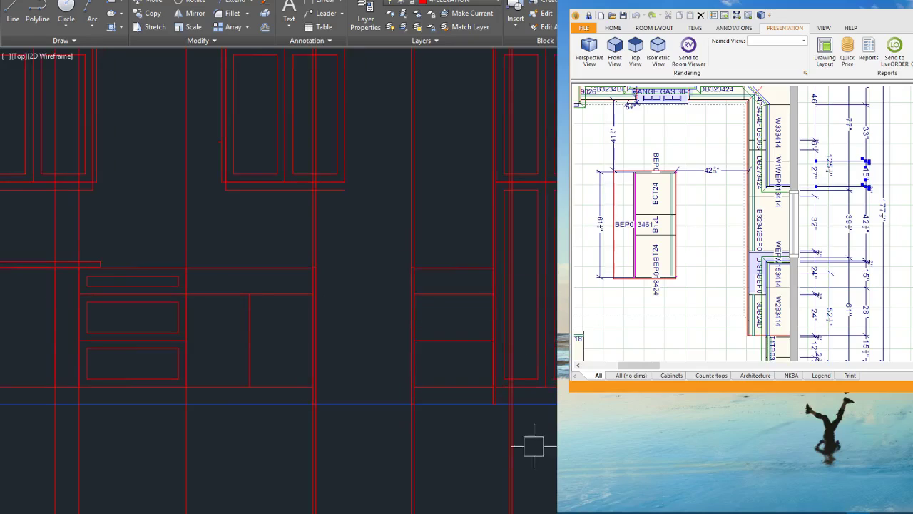
Step: Delete the right-hand lower and upper doors of the tall cabinet
scroll(530, 461, down, 2)
scroll(548, 414, up, 6)
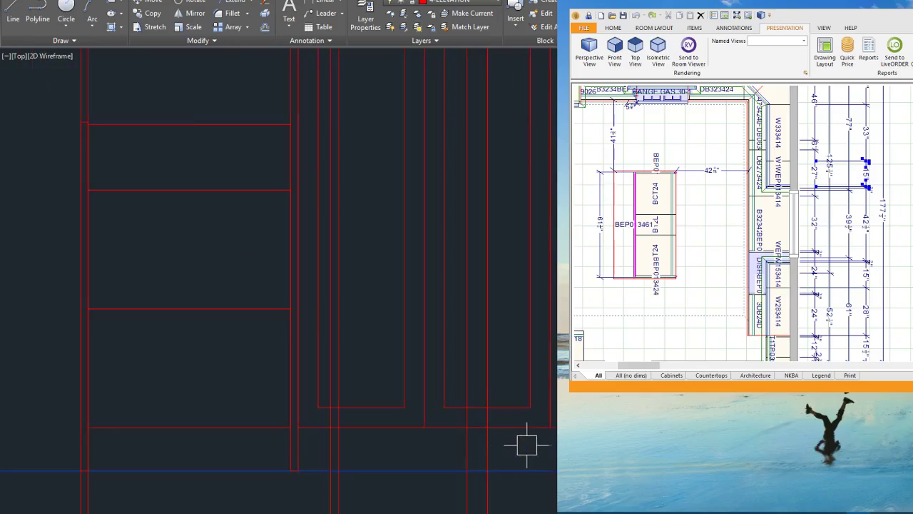
drag(548, 432, 528, 361)
key(Delete)
scroll(514, 463, down, 4)
scroll(517, 267, up, 6)
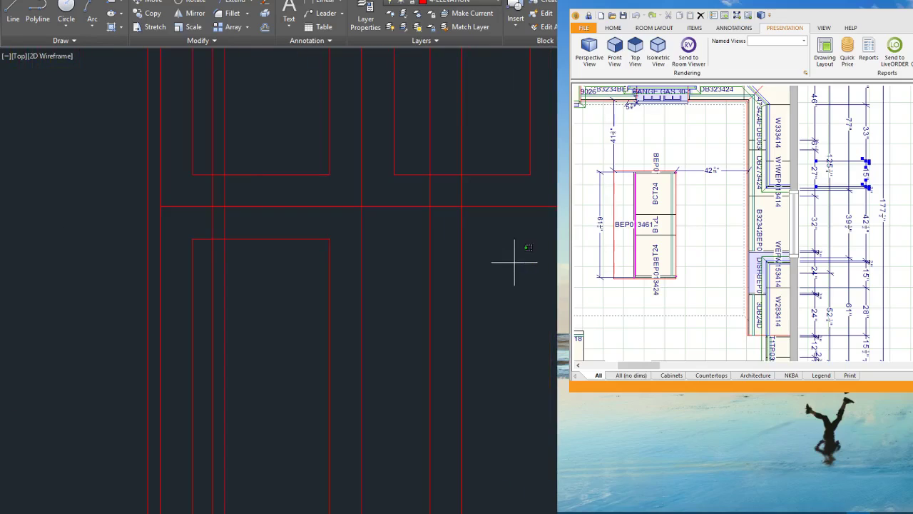
drag(516, 261, 505, 163)
key(Delete)
scroll(491, 285, down, 8)
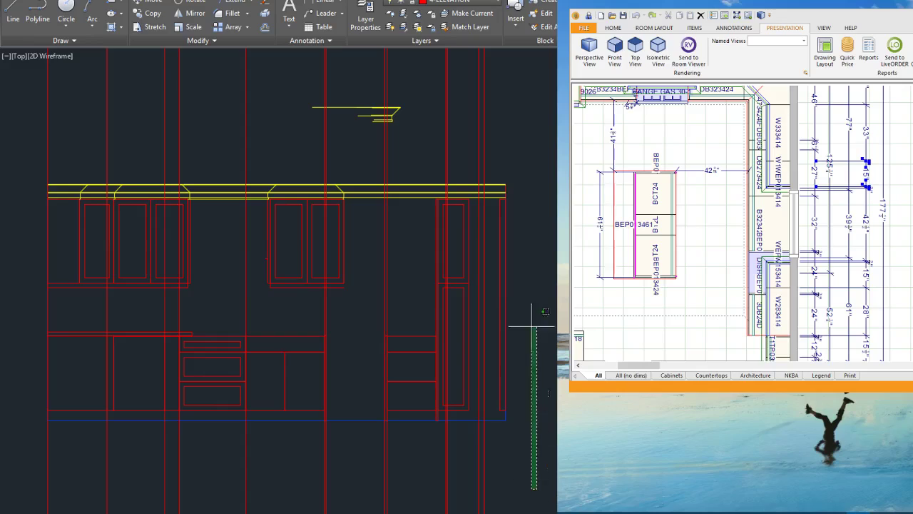
Step: Stretch the elevation's right end, with the crown, floor line and tall end panel, to the outermost vertical construction line
scroll(544, 249, up, 5)
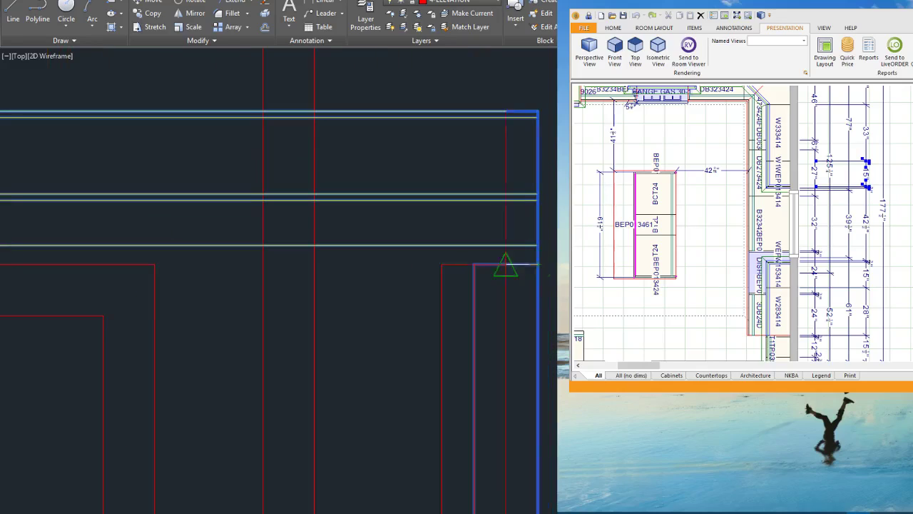
scroll(477, 175, down, 4)
scroll(518, 461, up, 4)
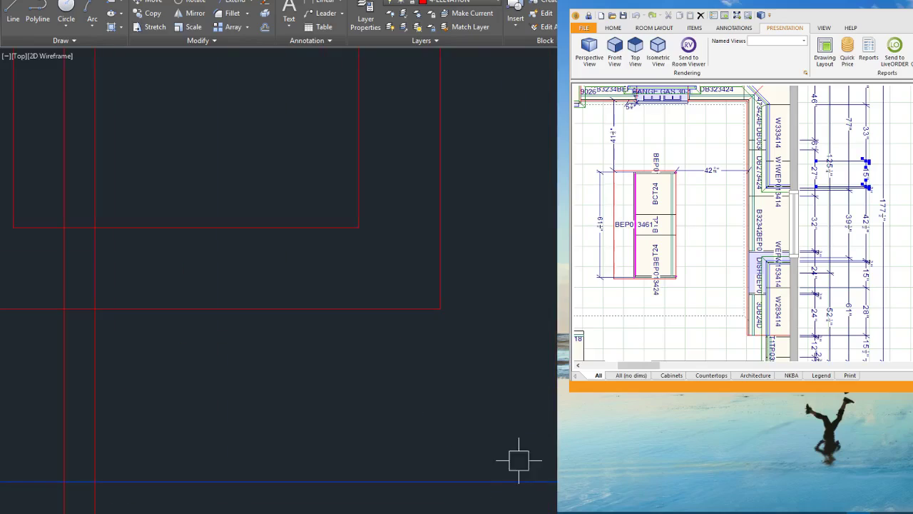
scroll(537, 263, down, 4)
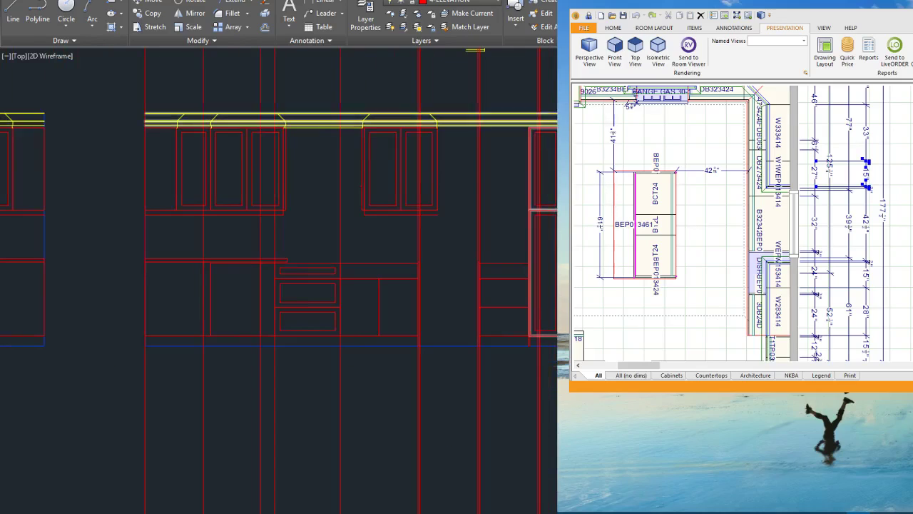
scroll(564, 105, up, 6)
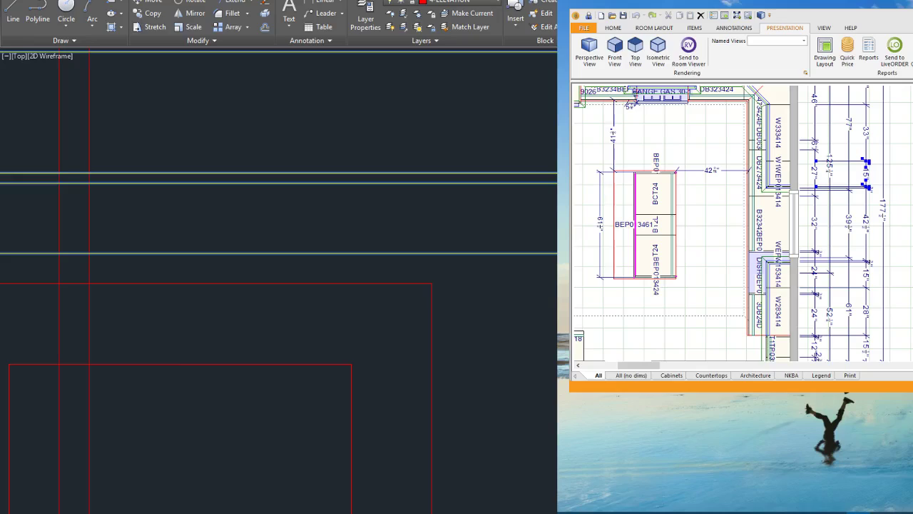
scroll(544, 204, down, 5)
Step: Move the tall cabinet's remaining upper and lower doors by their top-right corner against the repositioned end panel
scroll(544, 343, up, 2)
click(540, 442)
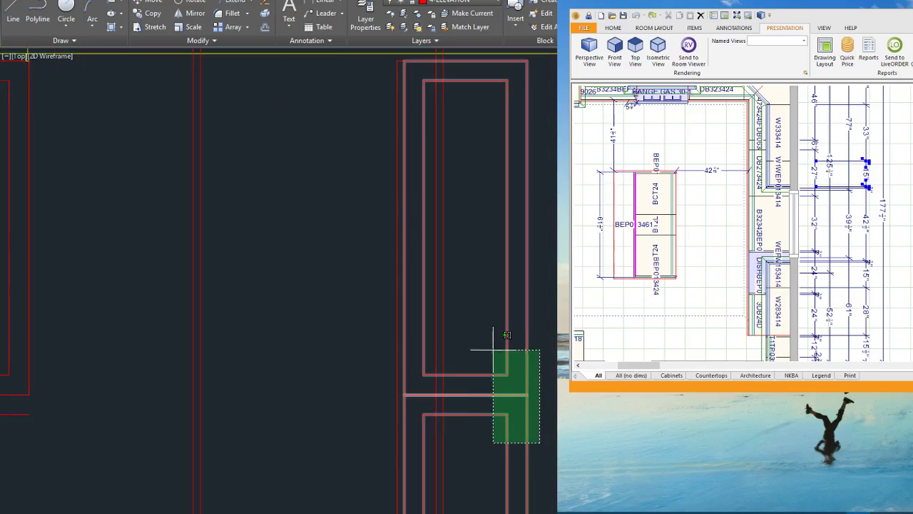
click(493, 349)
text(m)
key(space)
scroll(540, 82, up, 4)
middle_drag(522, 193, 514, 255)
scroll(517, 92, up, 4)
middle_drag(517, 100, 498, 191)
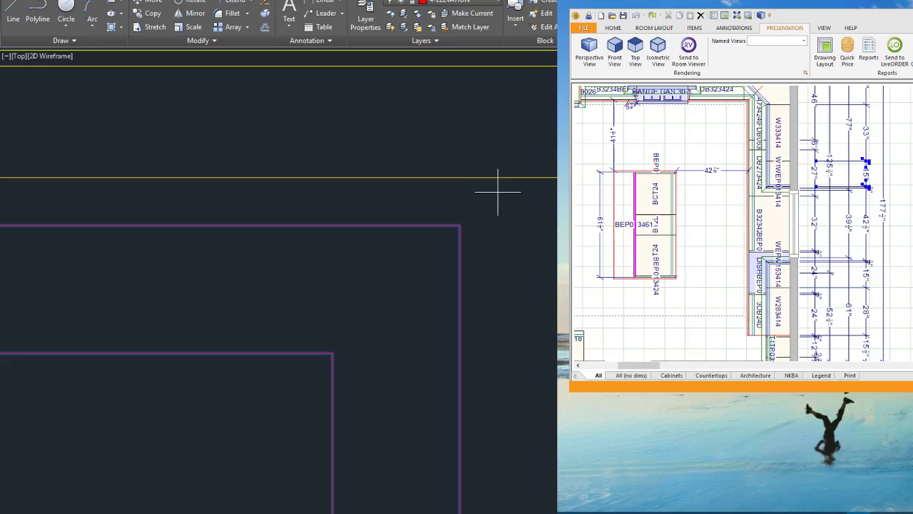
click(459, 226)
scroll(542, 251, down, 6)
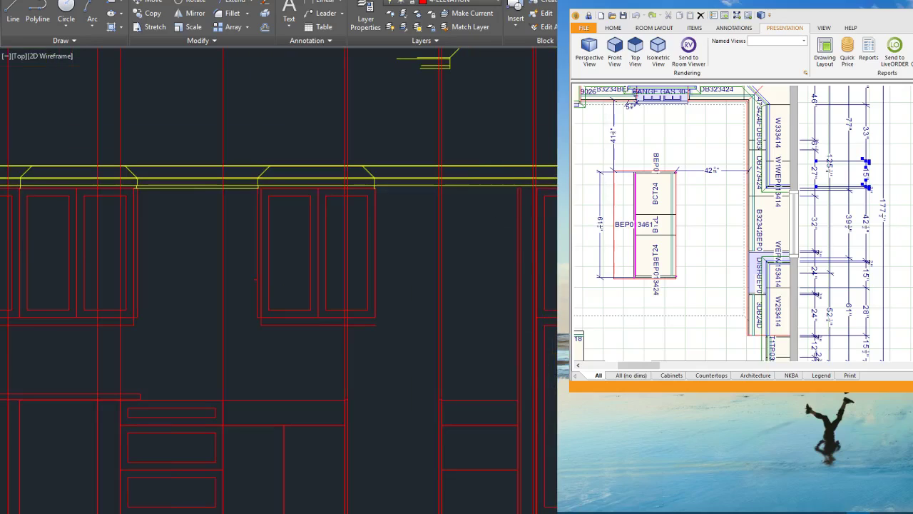
scroll(524, 149, up, 8)
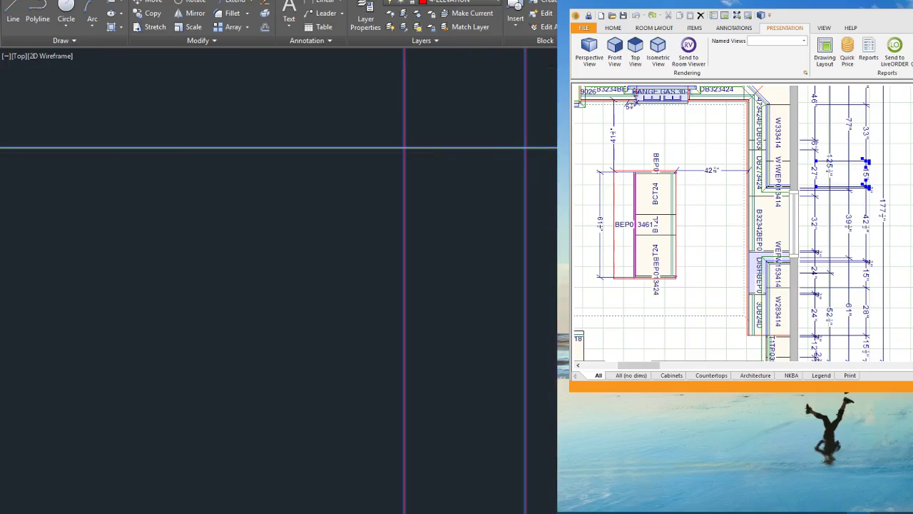
Step: Move the tall cabinet's left end panel by its top-right corner against the cabinet's left edge
scroll(498, 138, down, 4)
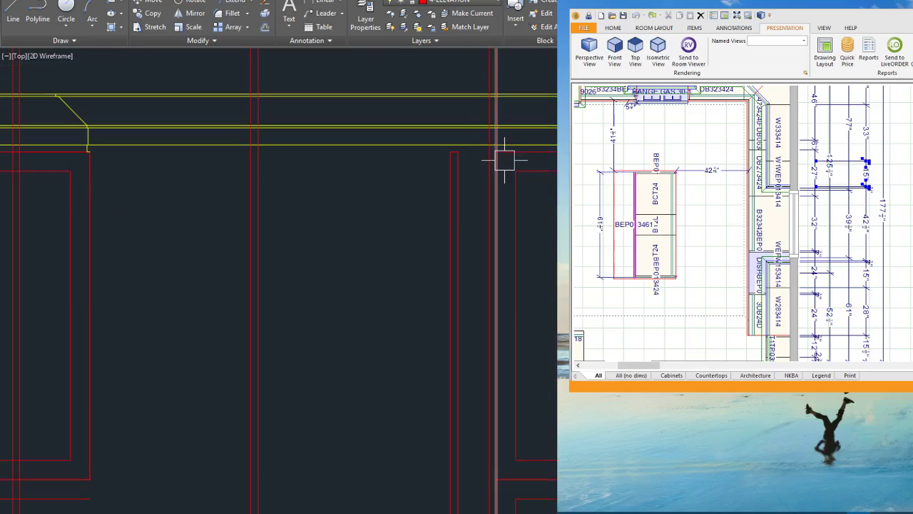
click(456, 201)
key(m)
key(space)
scroll(464, 121, up, 6)
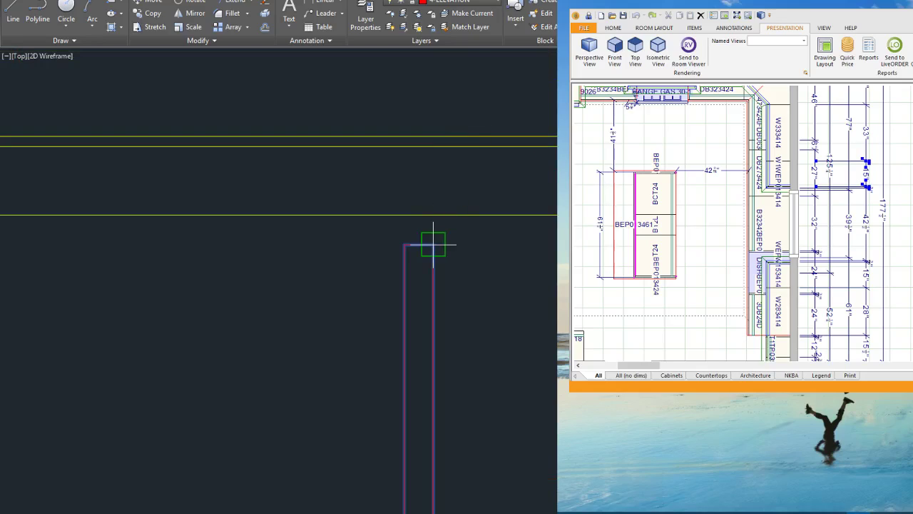
click(433, 245)
scroll(535, 180, down, 8)
Step: Stretch the right edges of the new three-drawer base cabinet to the tall cabinet's left end panel
scroll(519, 257, up, 5)
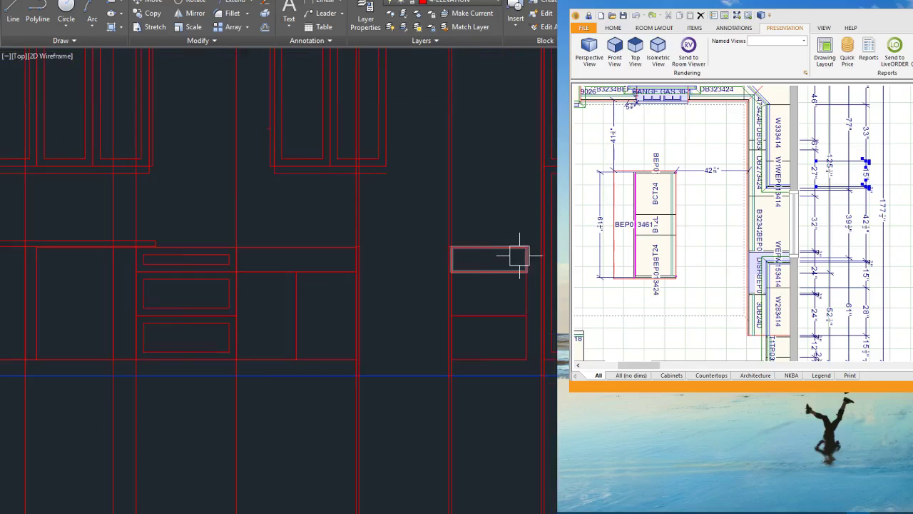
scroll(526, 266, up, 5)
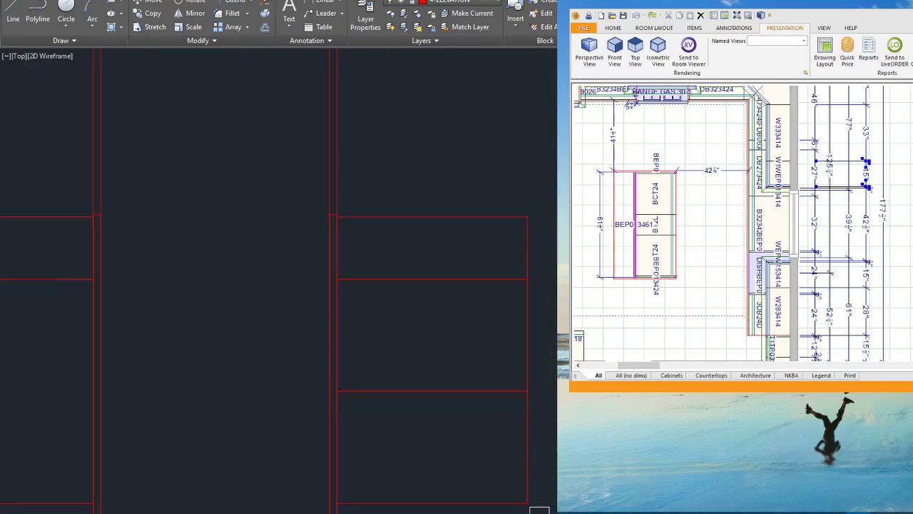
click(540, 513)
click(496, 241)
scroll(528, 218, up, 4)
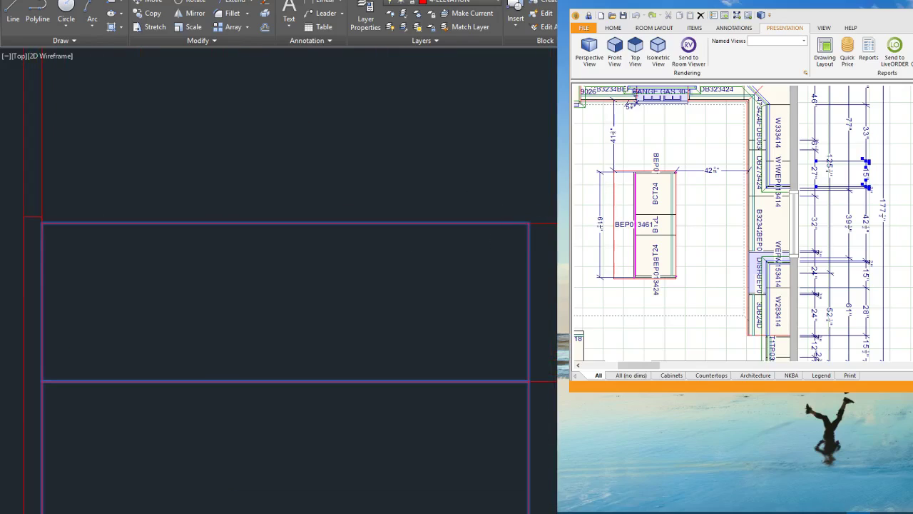
key(Return)
scroll(557, 194, down, 4)
Step: Offset the outlines of the three drawer fronts beside the tall cabinet inward to form their inner panels
key(Return)
click(518, 206)
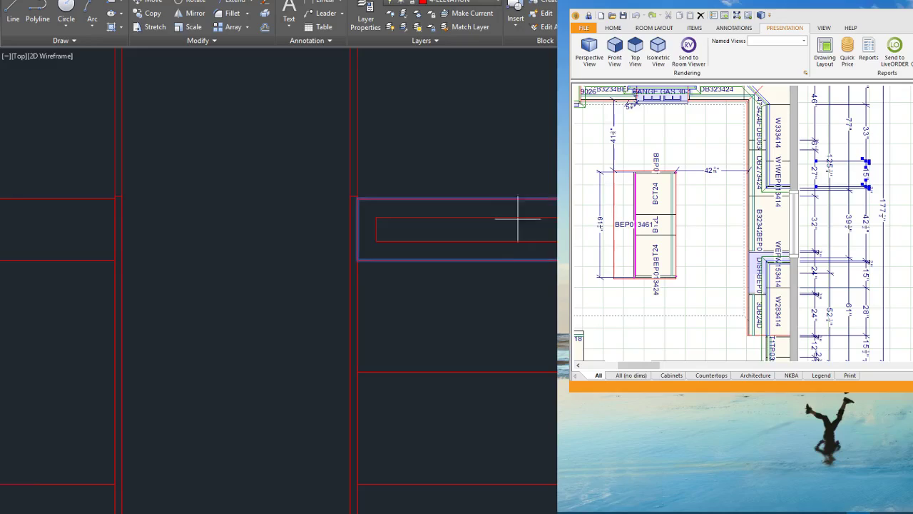
click(518, 218)
click(366, 337)
click(448, 341)
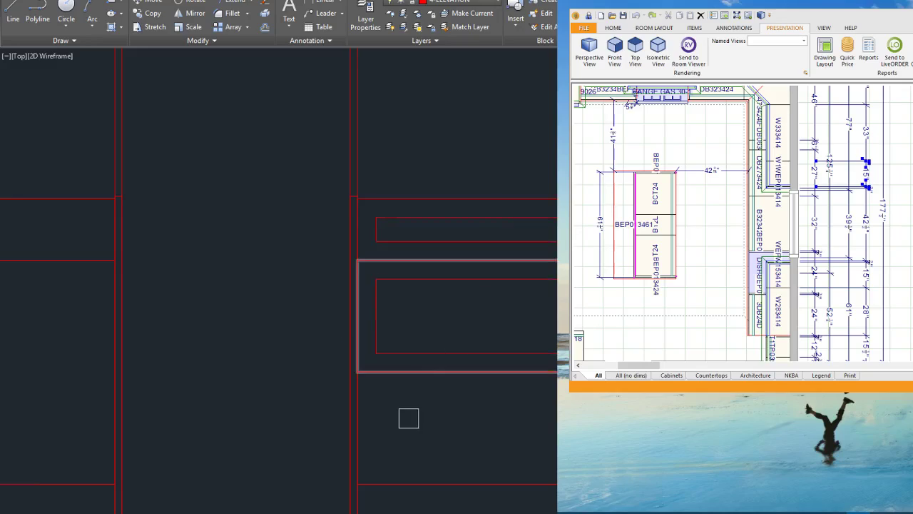
click(404, 484)
click(404, 435)
key(Escape)
Step: Stretch the countertop's right end across the appliance opening and over the three-drawer cabinet beside the tall cabinet
scroll(471, 353, down, 3)
scroll(250, 257, up, 3)
scroll(388, 259, down, 6)
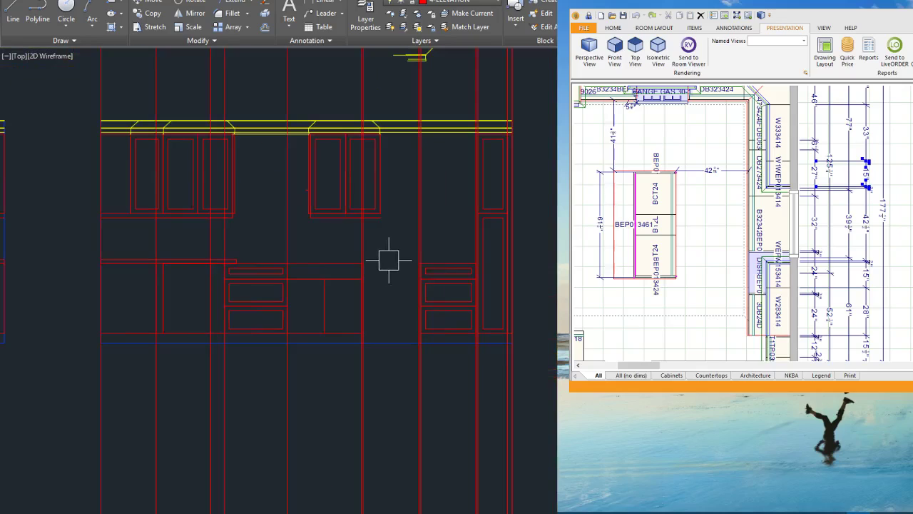
scroll(318, 272, up, 7)
scroll(187, 306, up, 2)
click(135, 274)
click(139, 295)
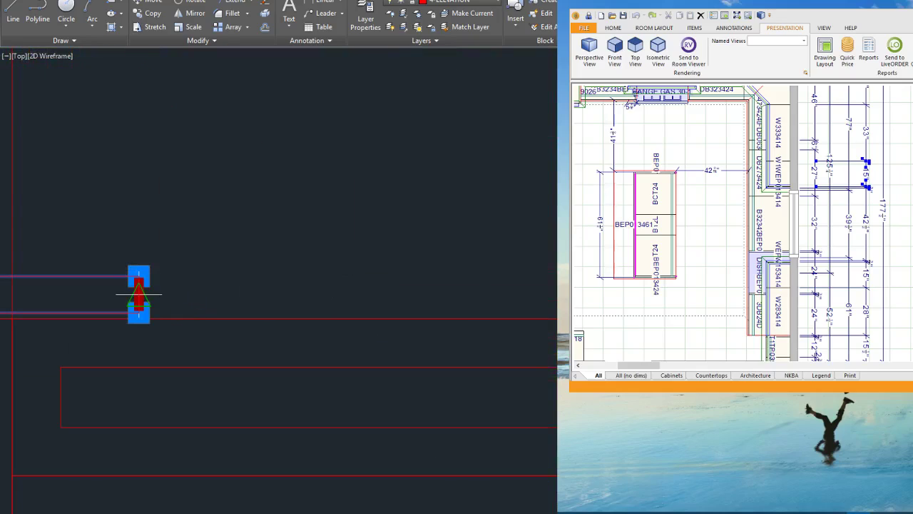
scroll(138, 295, down, 6)
scroll(471, 274, up, 6)
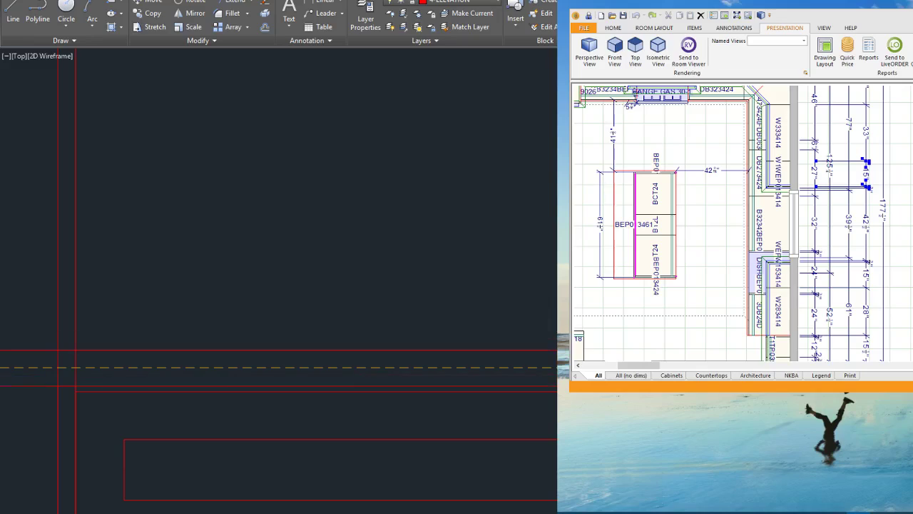
key(Escape)
scroll(553, 282, down, 6)
scroll(551, 355, down, 2)
Step: Delete all the vertical construction lines running through the rebuilt elevation
scroll(552, 294, down, 4)
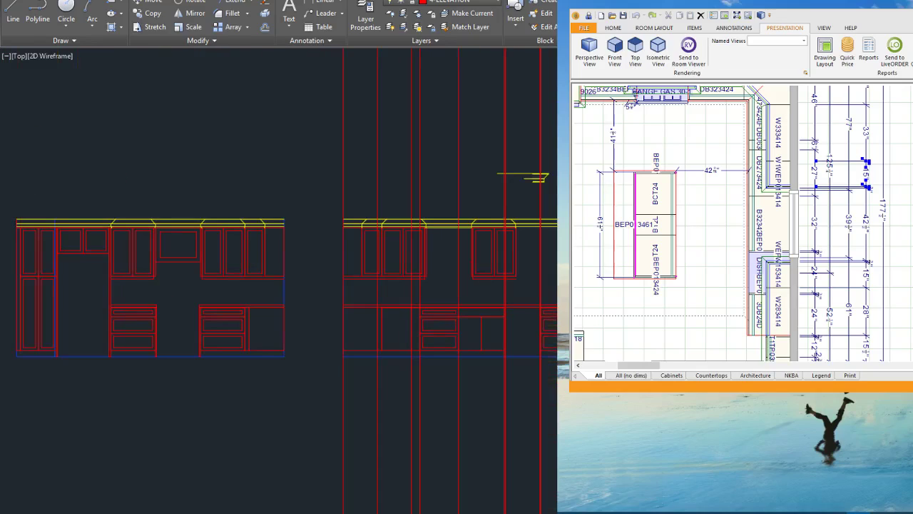
click(557, 429)
click(304, 418)
key(Delete)
Step: Offset inner panels inside the corner base door, the narrow pull-out, the drawer front and the two doors beneath it
scroll(410, 355, up, 4)
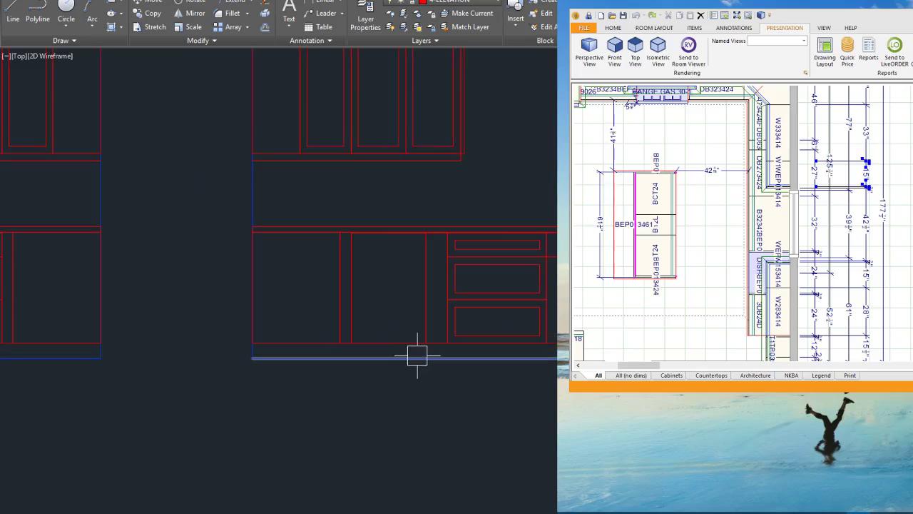
scroll(426, 321, up, 4)
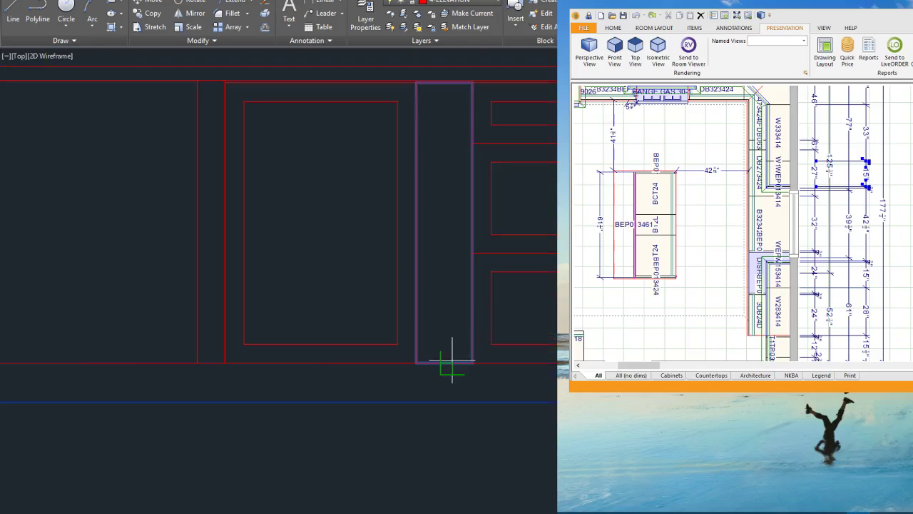
scroll(449, 367, down, 4)
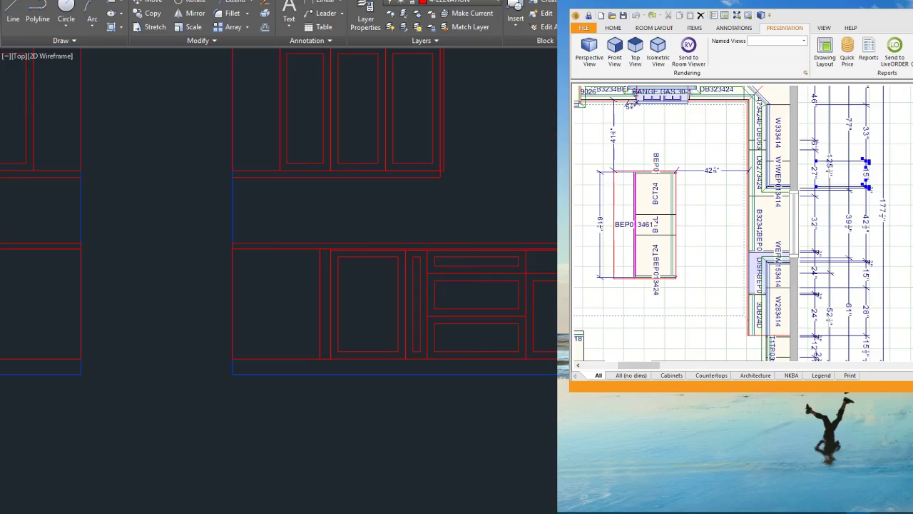
scroll(553, 254, up, 6)
click(419, 336)
click(418, 319)
scroll(419, 331, down, 6)
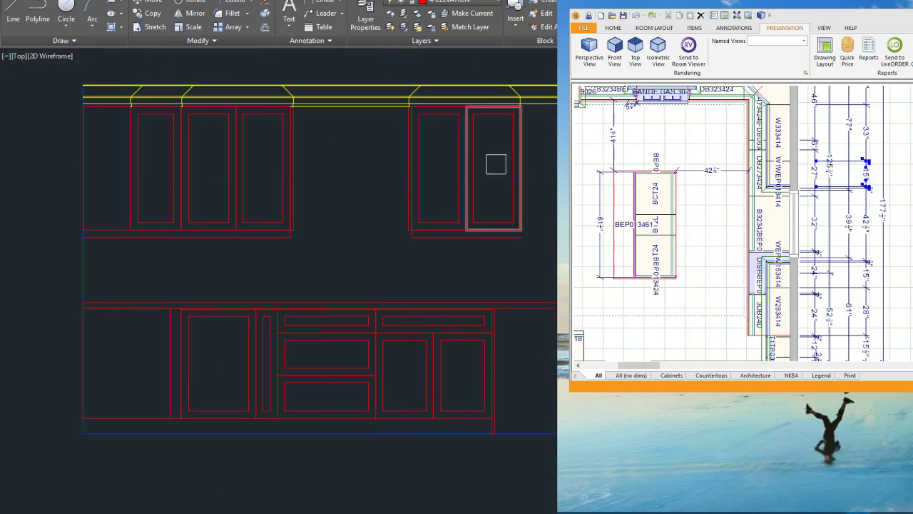
Step: Inspect the upper and base cabinets of the rebuilt elevation against the adjoining wall elevation
scroll(555, 293, down, 2)
scroll(365, 361, up, 2)
scroll(415, 209, down, 2)
scroll(392, 220, up, 2)
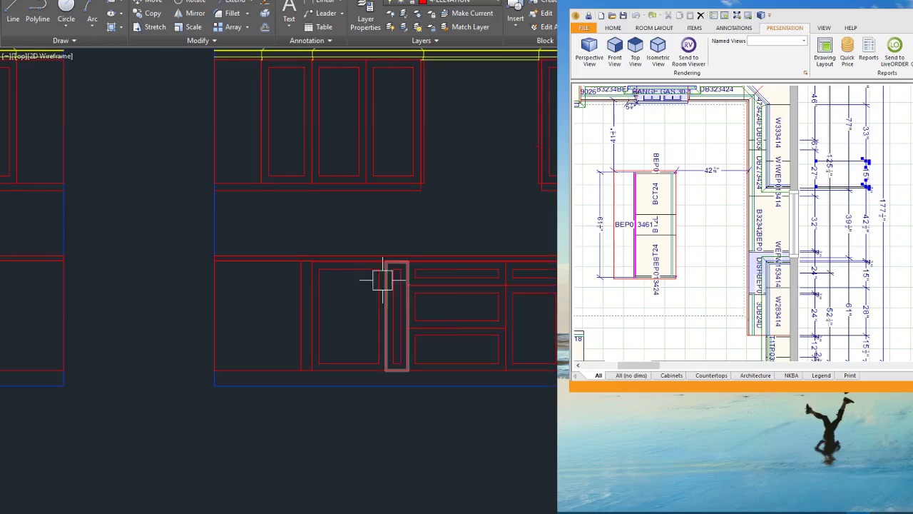
scroll(382, 280, down, 2)
scroll(646, 234, up, 2)
scroll(569, 229, down, 2)
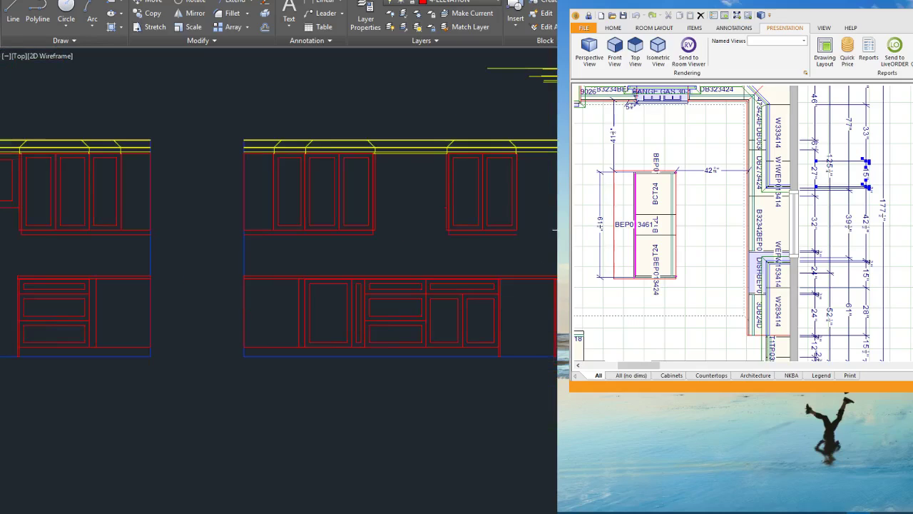
scroll(465, 154, down, 2)
scroll(372, 153, up, 5)
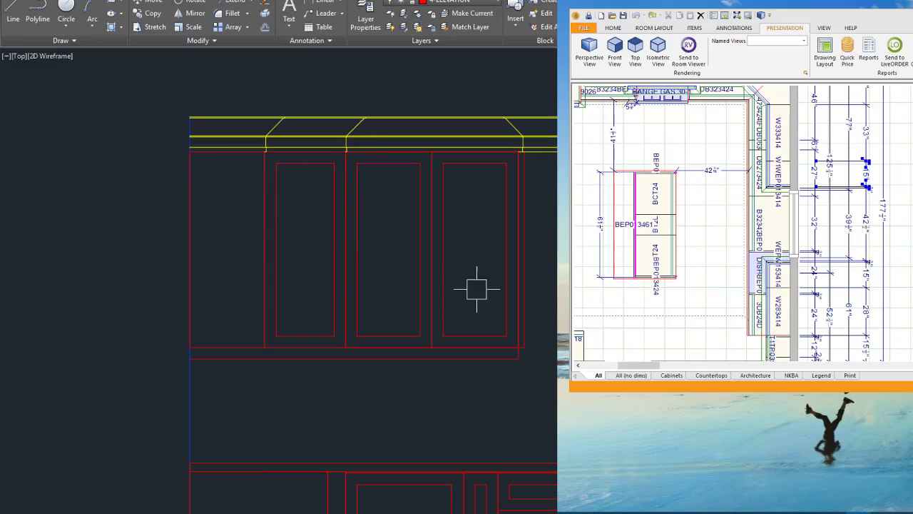
Step: Place vertical construction lines through the elevation at the plan's upper cabinet edges and the end panels beside the window
scroll(423, 214, down, 3)
click(73, 43)
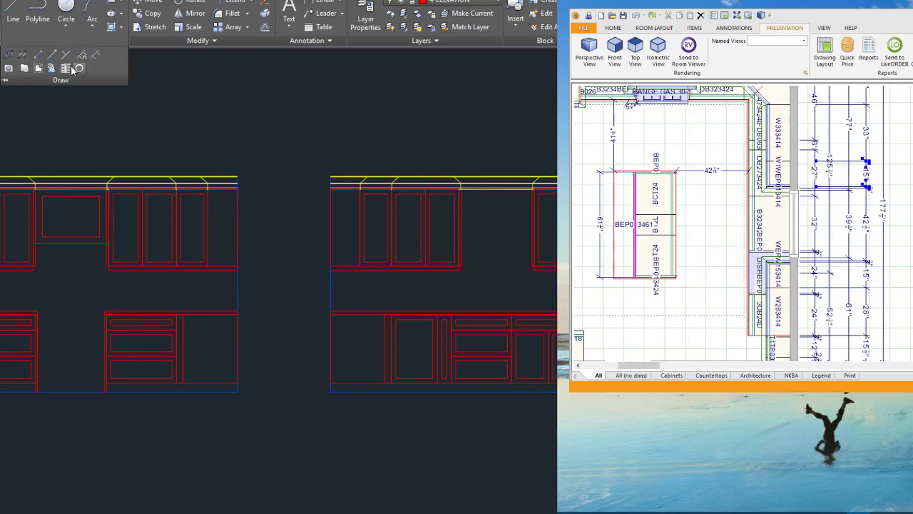
text(v)
key(Return)
scroll(405, 258, down, 5)
scroll(410, 459, up, 6)
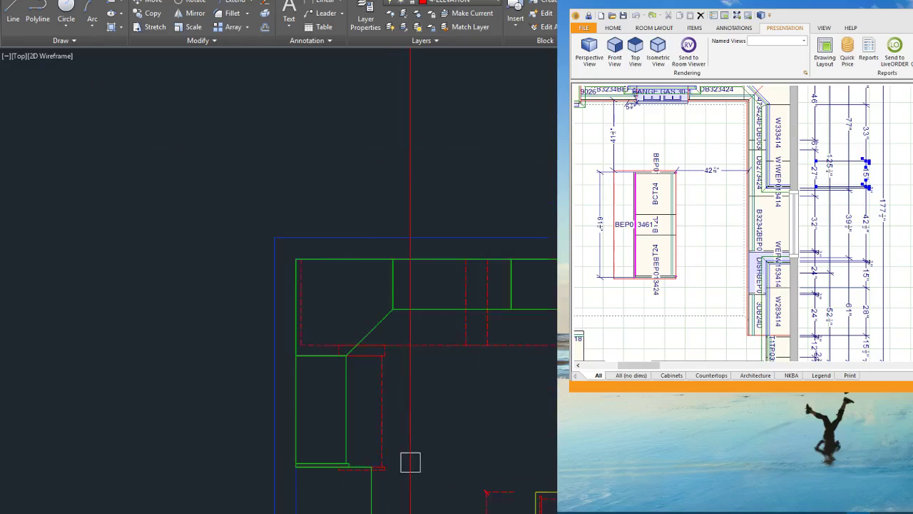
scroll(381, 214, down, 3)
scroll(467, 203, up, 7)
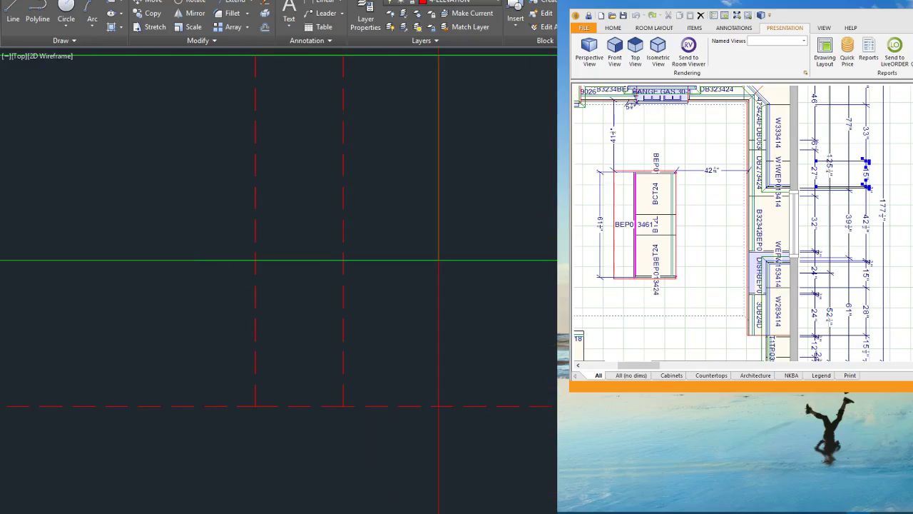
click(438, 207)
scroll(261, 408, down, 6)
scroll(527, 354, up, 6)
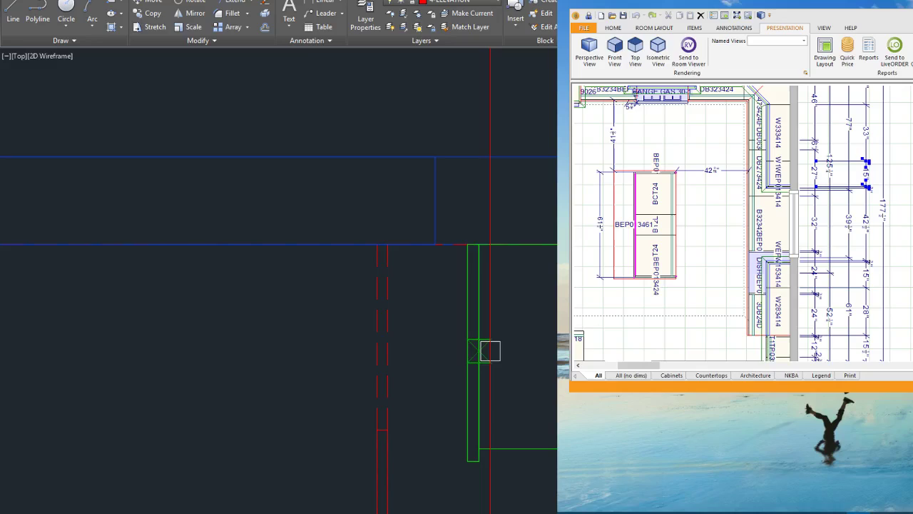
scroll(442, 357, down, 4)
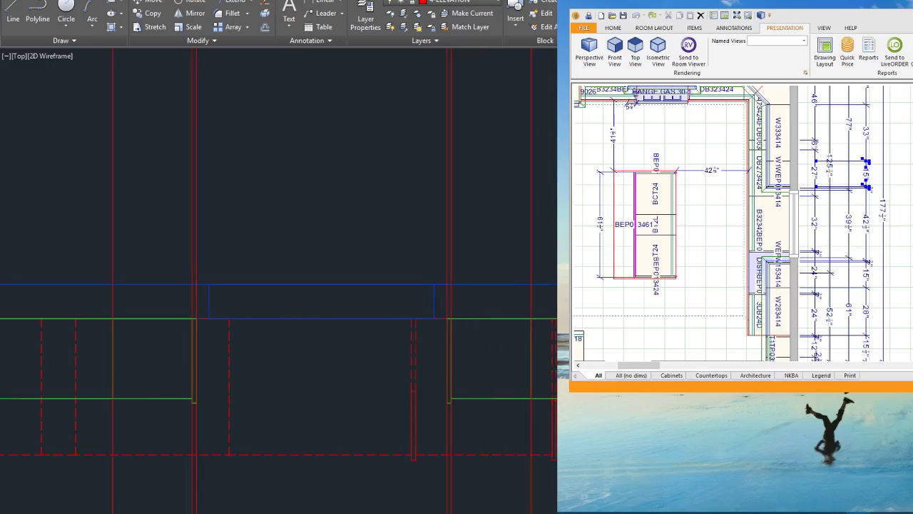
scroll(485, 421, down, 6)
scroll(527, 245, up, 6)
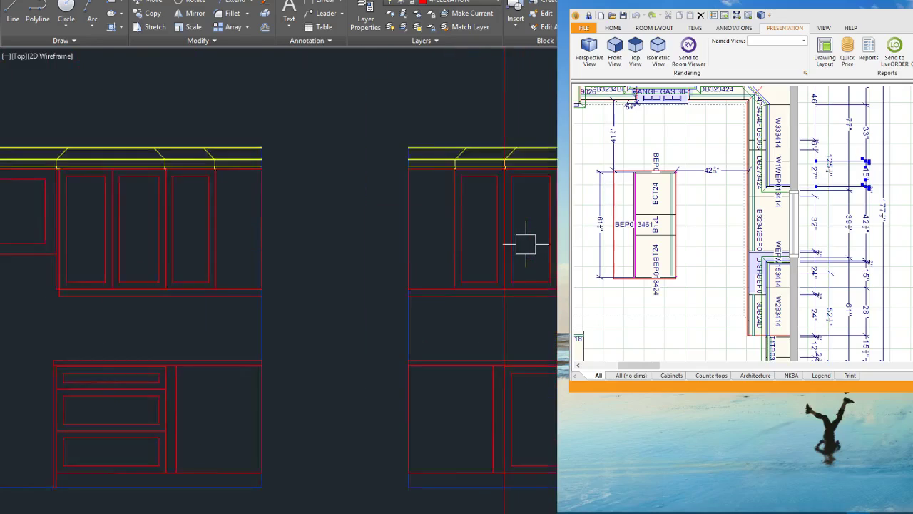
Step: Stretch the end of the upper two-door cabinet and its end panel onto the matching construction line
click(478, 300)
scroll(428, 286, down, 5)
scroll(172, 235, up, 5)
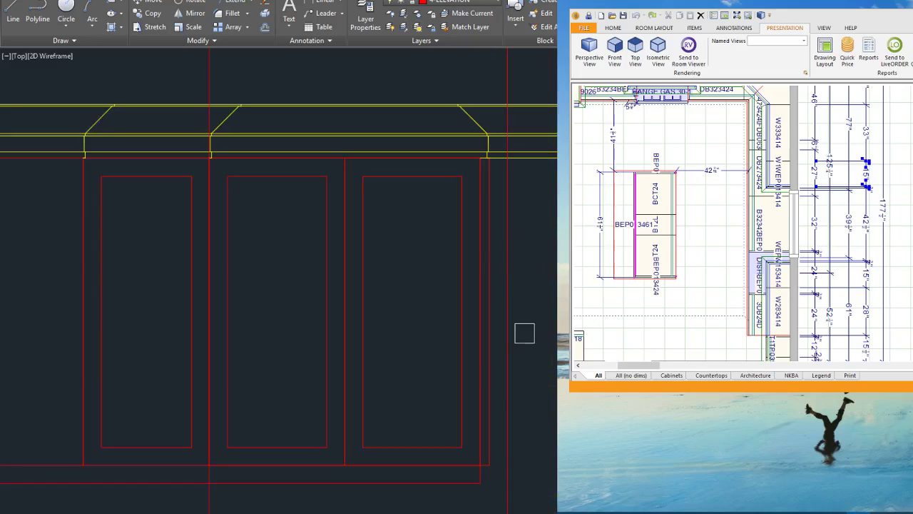
click(547, 505)
click(435, 62)
scroll(487, 195, up, 4)
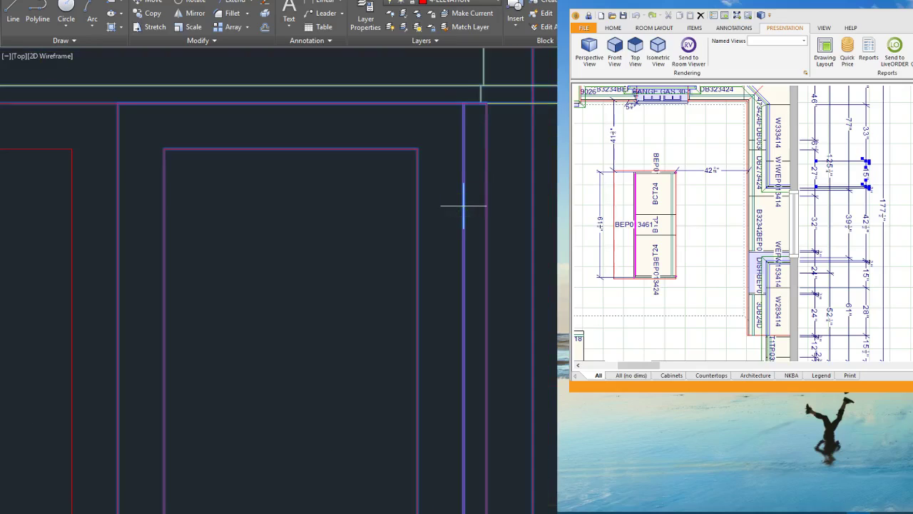
click(464, 206)
click(533, 206)
Step: Stretch the shared edge between the two upper doors to the midpoint of the widened cabinet
scroll(526, 219, down, 6)
click(460, 444)
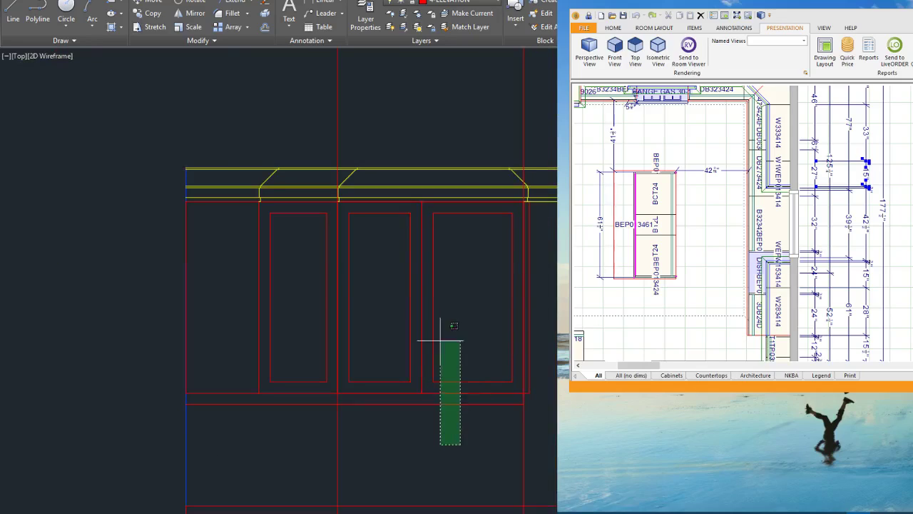
click(420, 287)
scroll(422, 394, up, 2)
click(424, 392)
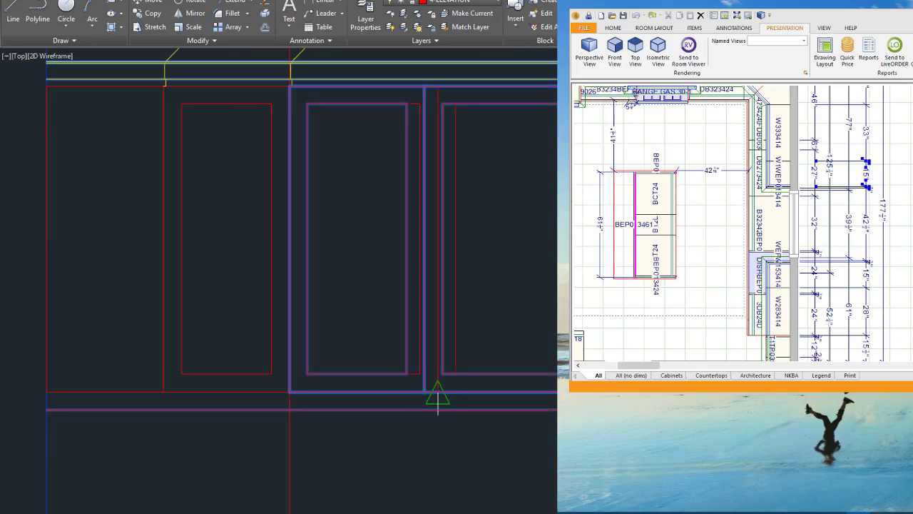
click(439, 393)
Step: Delete the narrow end panel at the exposed end of the two-door upper cabinet
scroll(429, 390, down, 4)
scroll(502, 328, up, 1)
scroll(467, 328, down, 4)
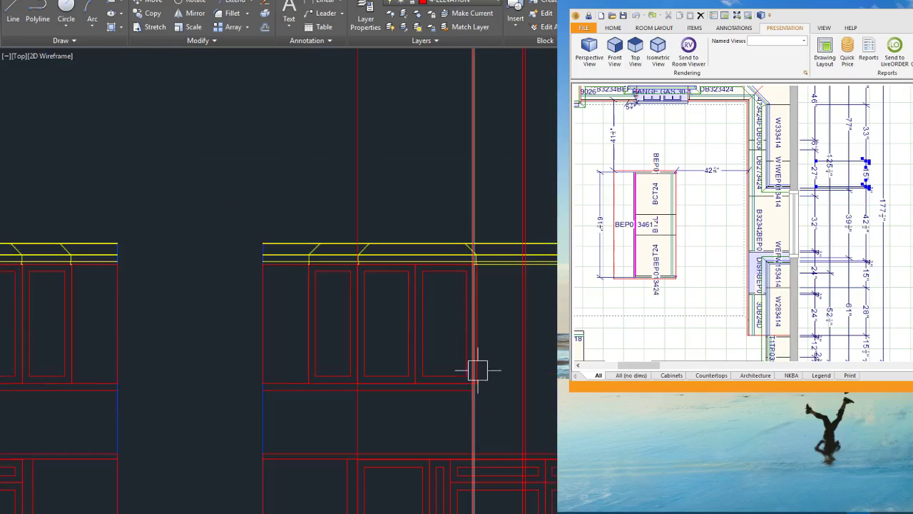
scroll(463, 463, up, 3)
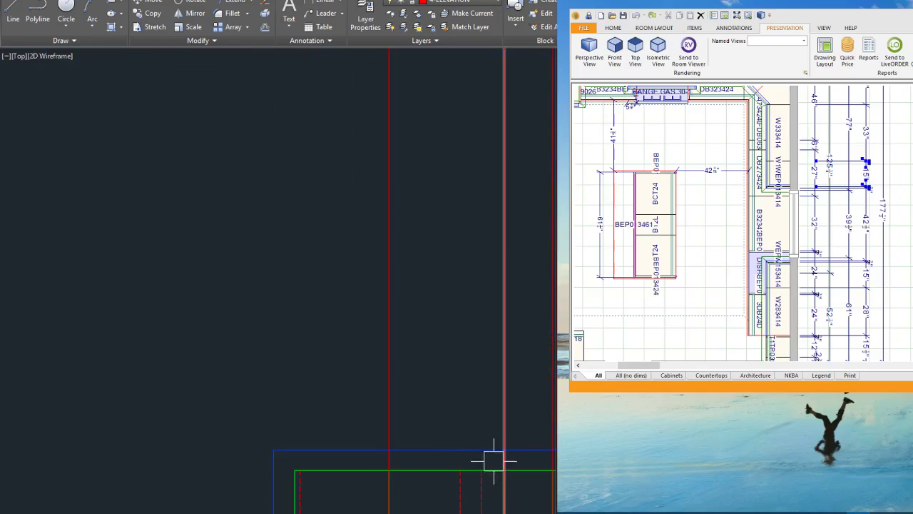
scroll(492, 458, down, 3)
scroll(467, 406, up, 4)
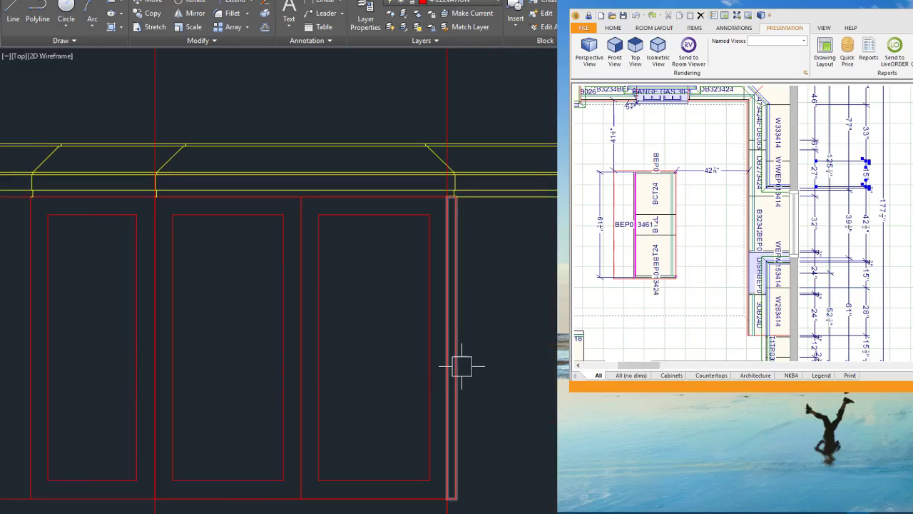
click(460, 361)
key(Delete)
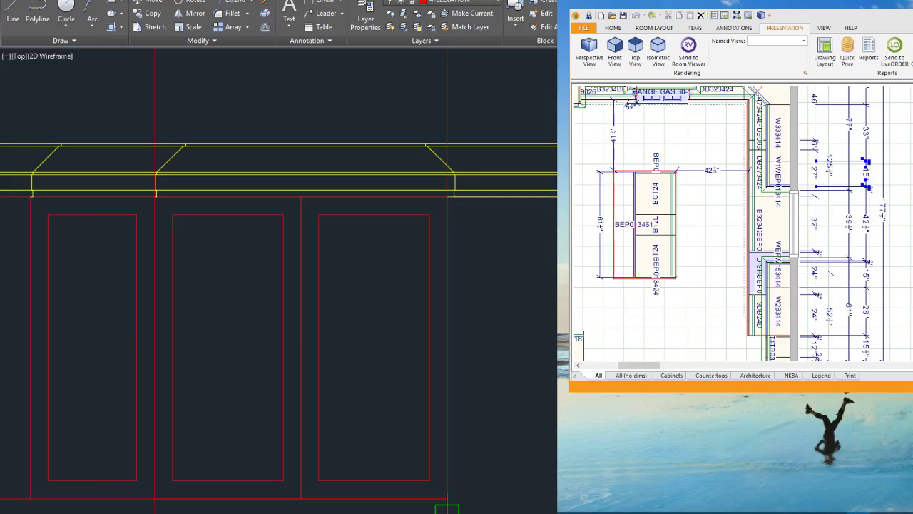
Step: Draw the single-door upper cabinet outline between the next construction lines and extend the light rail beneath it
scroll(554, 196, up, 4)
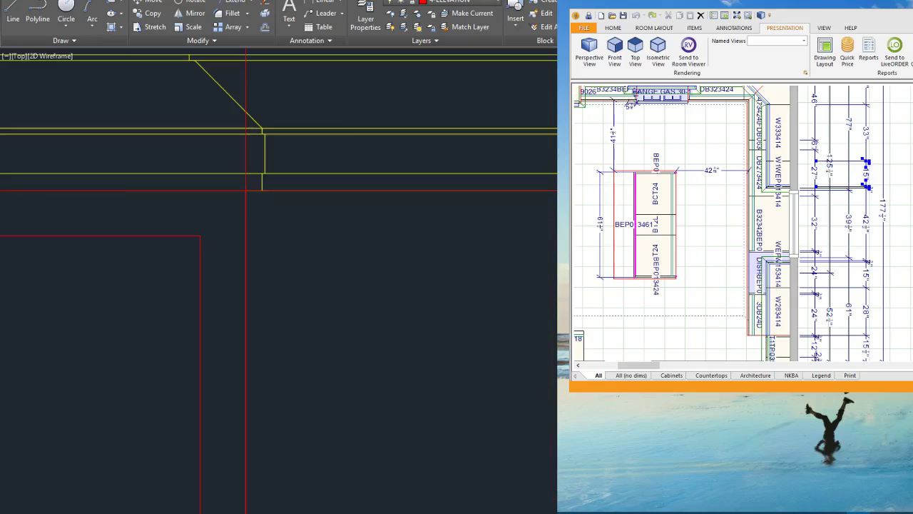
scroll(556, 196, down, 6)
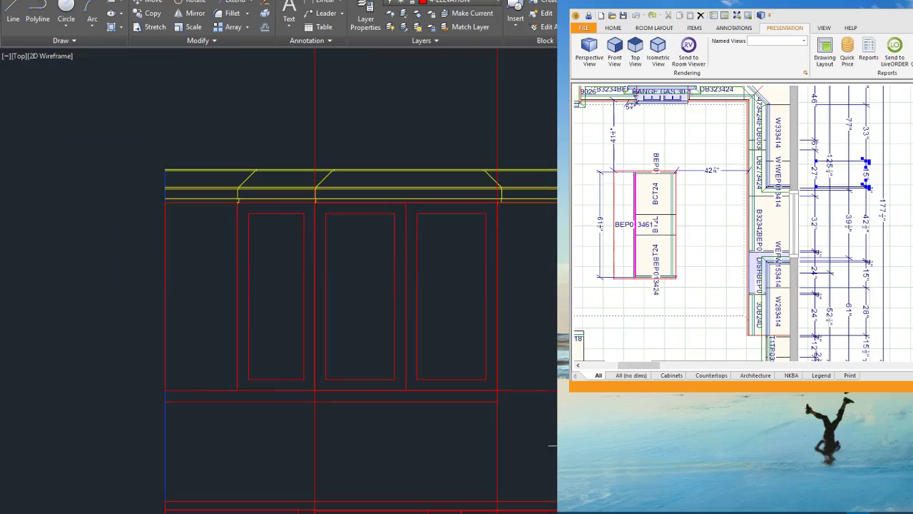
scroll(555, 442, up, 6)
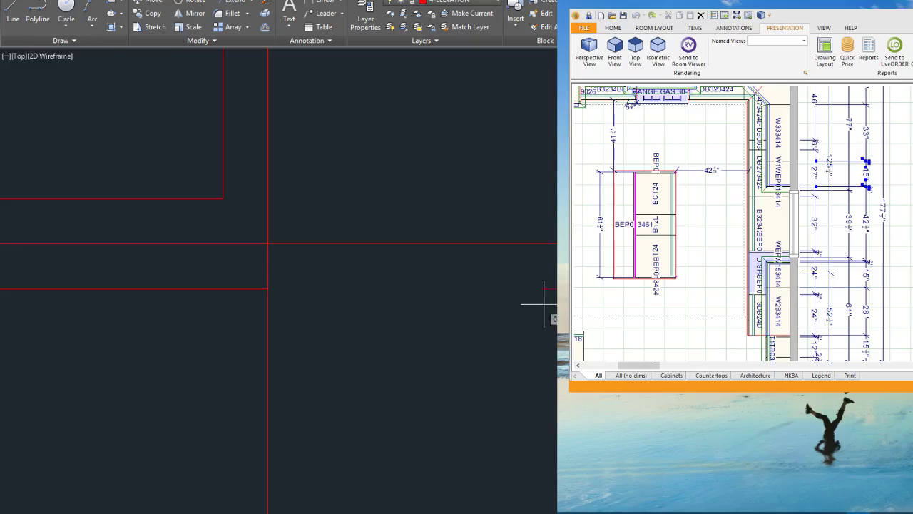
scroll(544, 304, down, 4)
scroll(533, 362, up, 3)
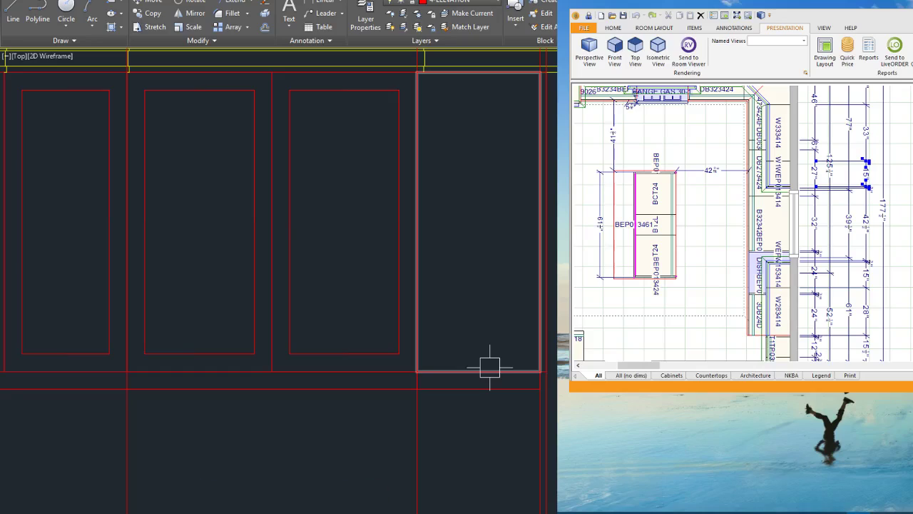
Step: Offset an inner panel inside the single upper door beside the window opening
key(space)
click(478, 371)
click(490, 298)
Step: Delete the old upper cabinet and end panel on the far side of the window opening
middle_drag(835, 308, 571, 299)
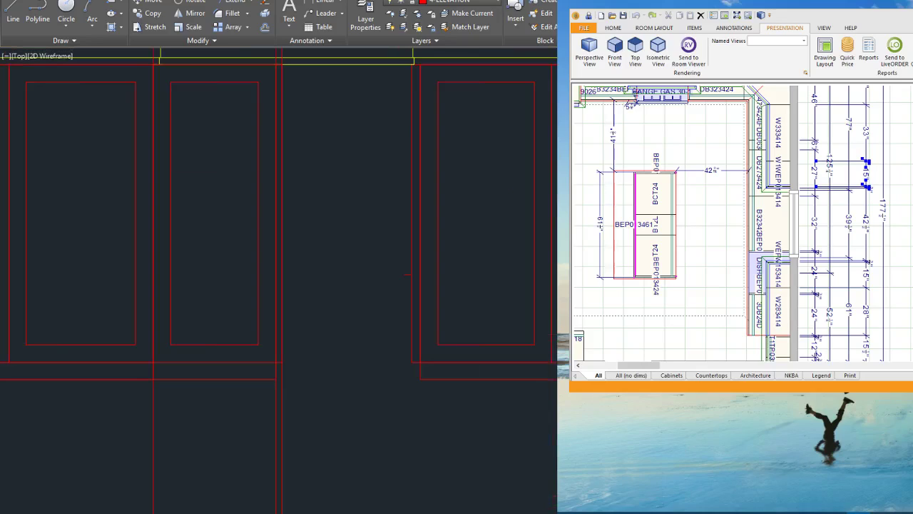
click(578, 300)
click(387, 229)
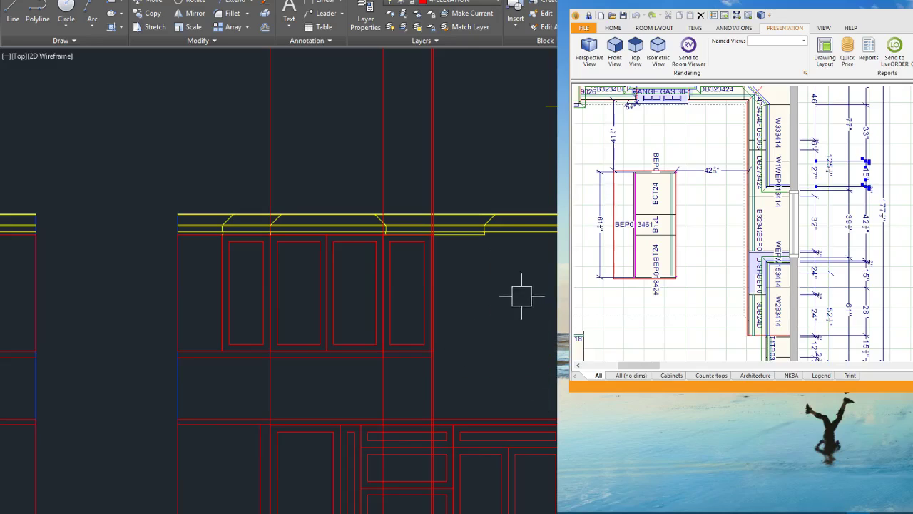
Step: Mirror the single-door upper cabinet, its end panel and the light rail about the plan window's midpoint
scroll(523, 297, down, 4)
scroll(537, 308, up, 4)
scroll(384, 349, up, 2)
click(406, 369)
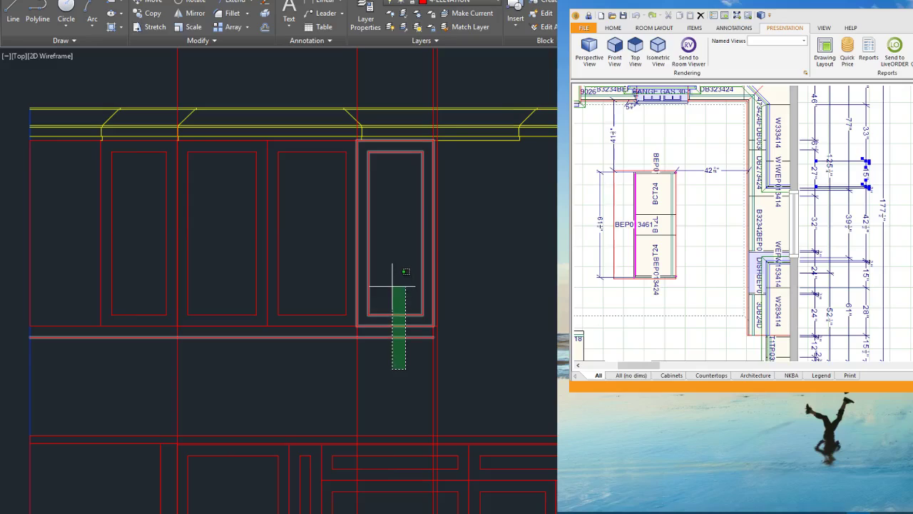
click(393, 285)
scroll(439, 293, up, 4)
click(437, 300)
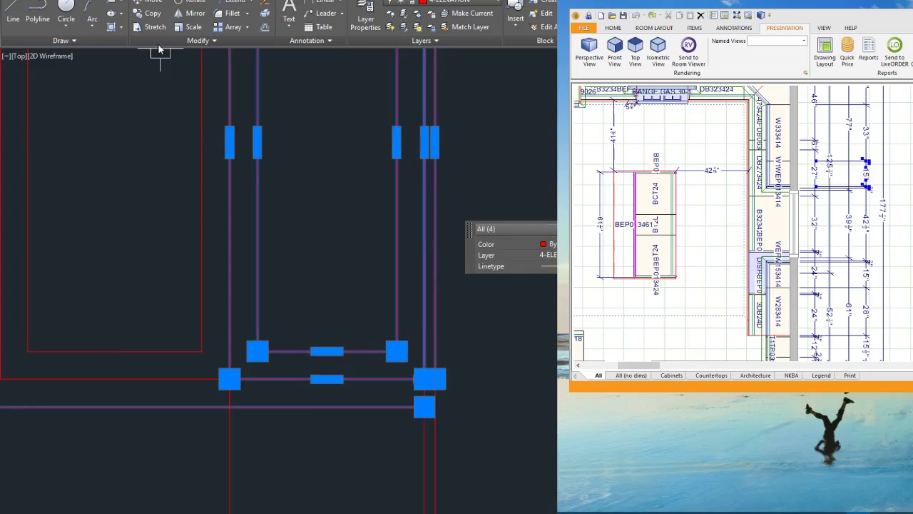
click(186, 14)
scroll(392, 207, down, 5)
scroll(460, 291, down, 4)
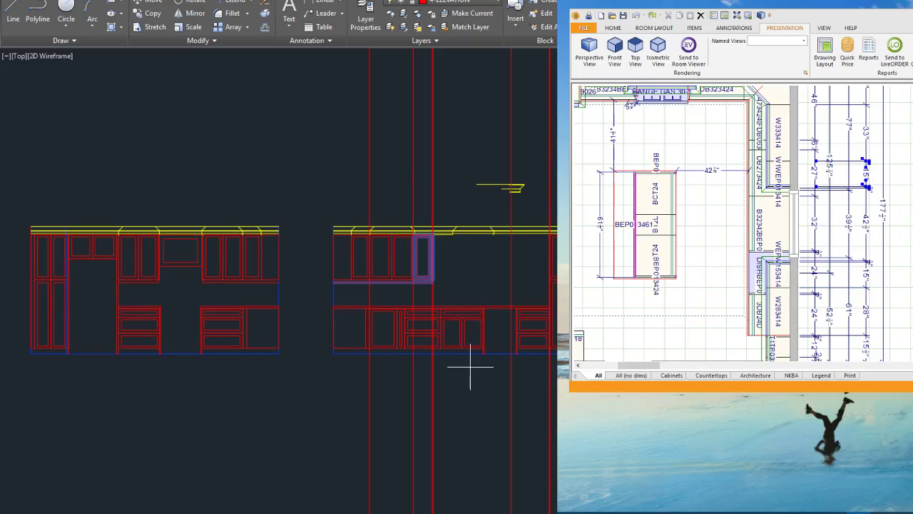
scroll(459, 324, up, 4)
scroll(445, 356, down, 3)
scroll(461, 469, up, 3)
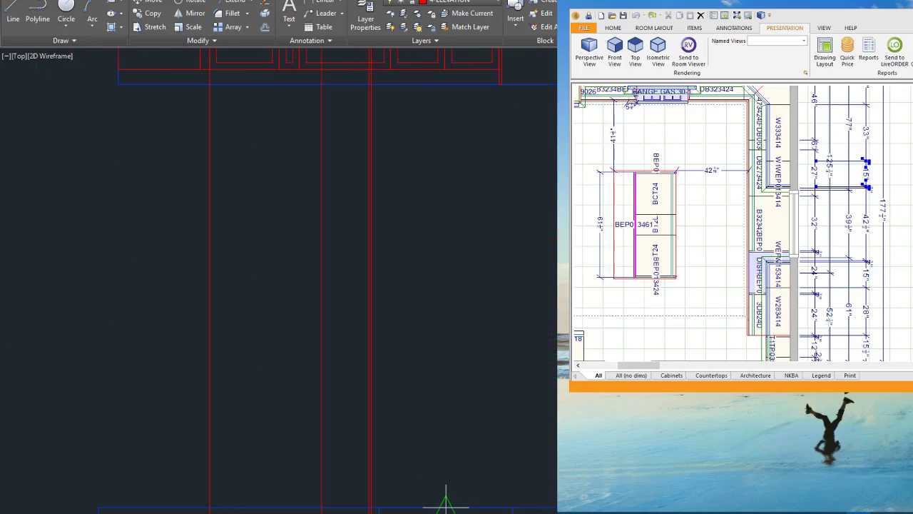
scroll(464, 321, down, 3)
Step: Draw two equal door outlines between the mirrored upper cabinet and the end panel by the tall cabinet
scroll(546, 367, up, 5)
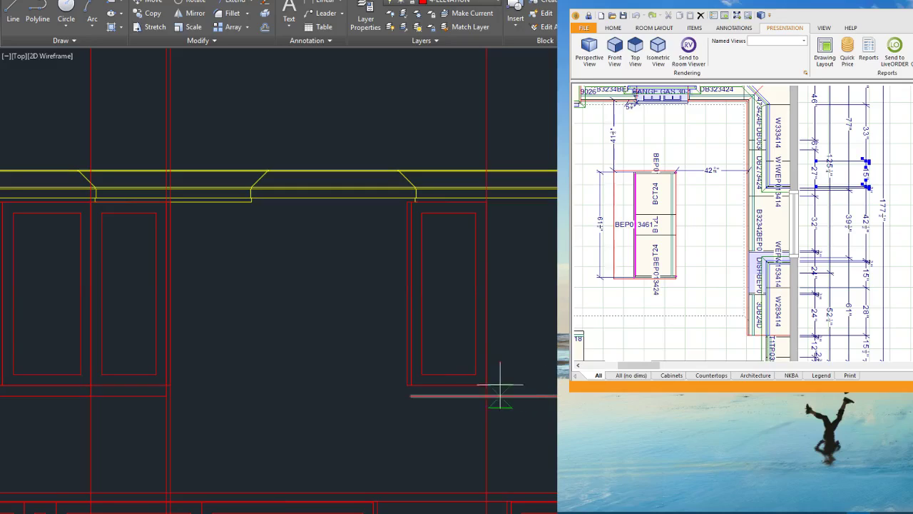
scroll(515, 218, up, 2)
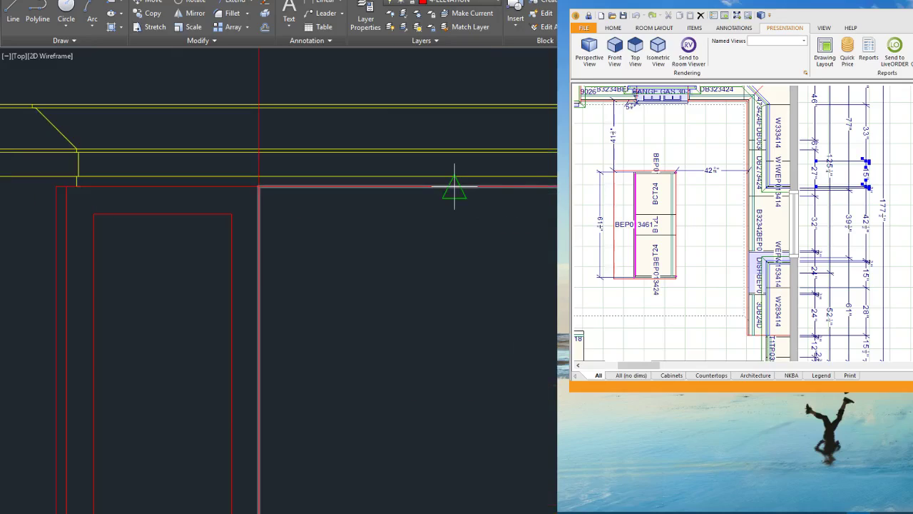
scroll(455, 187, down, 2)
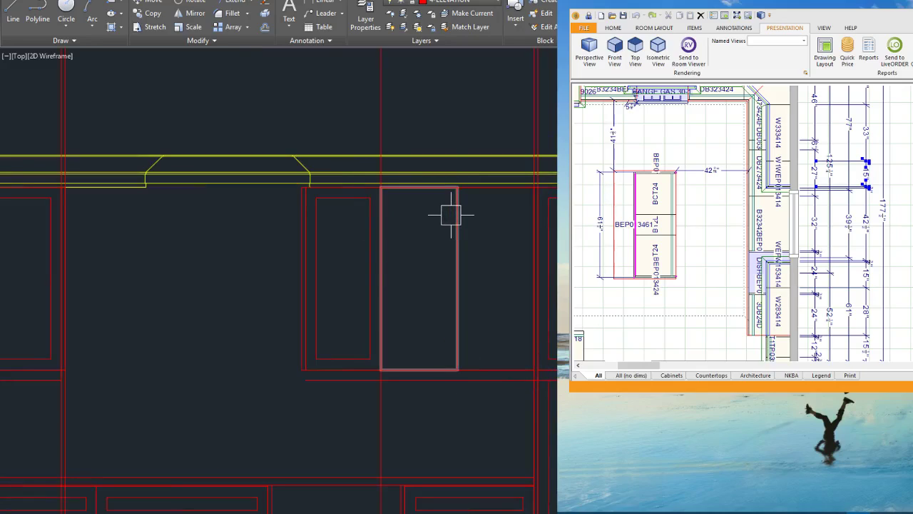
Step: Offset inner panels inside both new upper doors, keeping the current offset distance
key(o)
key(space)
key(space)
click(476, 188)
click(483, 221)
click(420, 239)
key(Escape)
Step: Move the crown return above the mirrored upper cabinet to the outer top corner of its end panel
scroll(493, 239, down, 2)
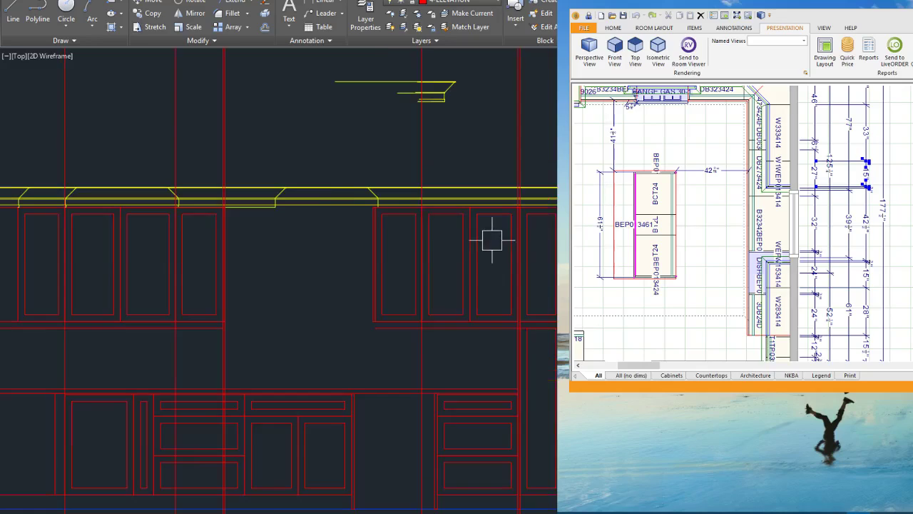
scroll(334, 169, up, 4)
click(359, 169)
click(538, 296)
key(m)
key(space)
scroll(461, 249, up, 4)
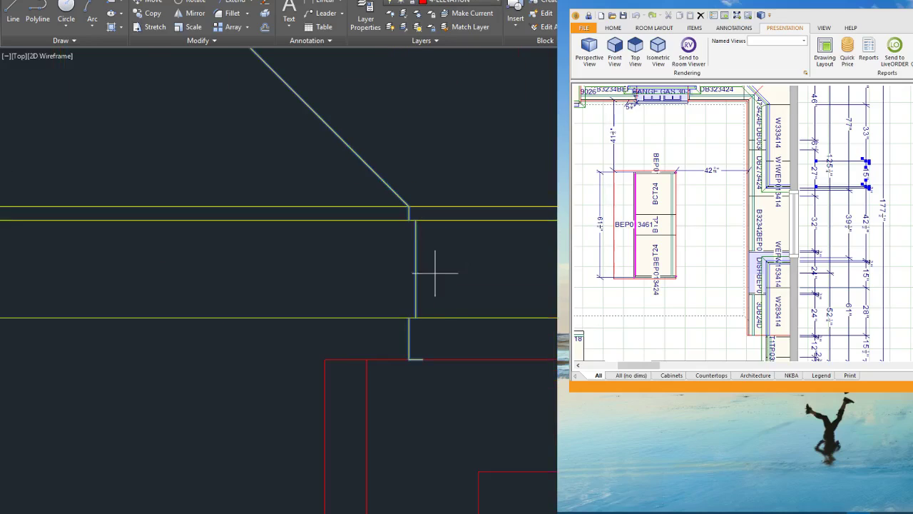
click(424, 361)
click(325, 360)
scroll(550, 212, down, 3)
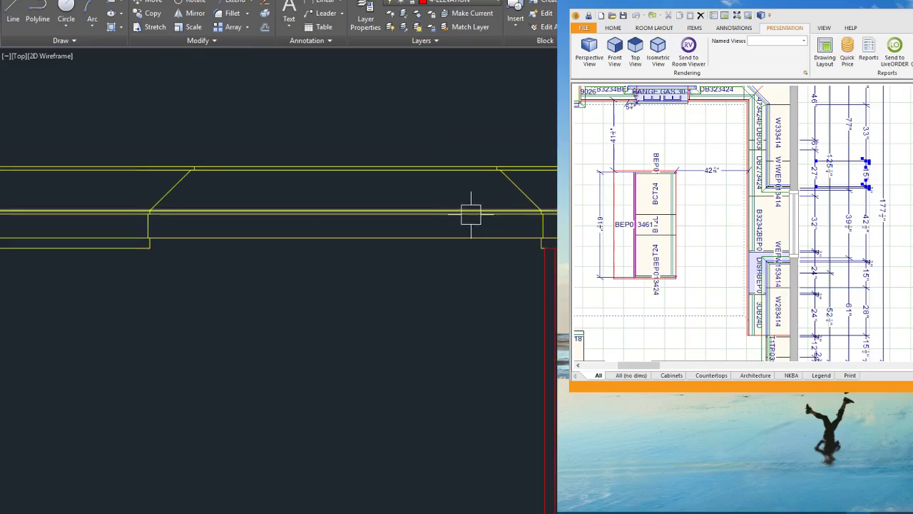
Step: Move the crown return on the window's opposite side to the outer top corner of the adjacent upper end panel
scroll(481, 212, down, 4)
scroll(323, 193, up, 4)
click(323, 179)
click(451, 285)
key(m)
key(space)
scroll(365, 272, up, 3)
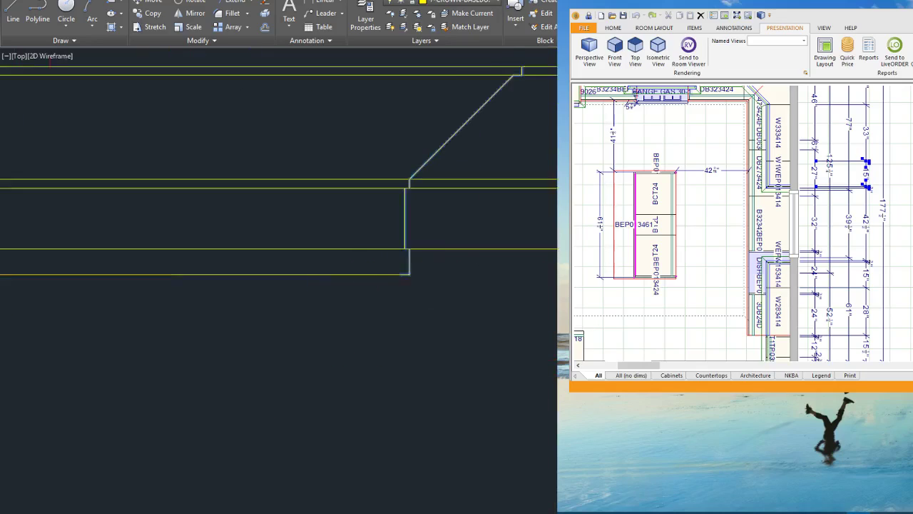
click(421, 275)
scroll(451, 279, down, 2)
click(121, 279)
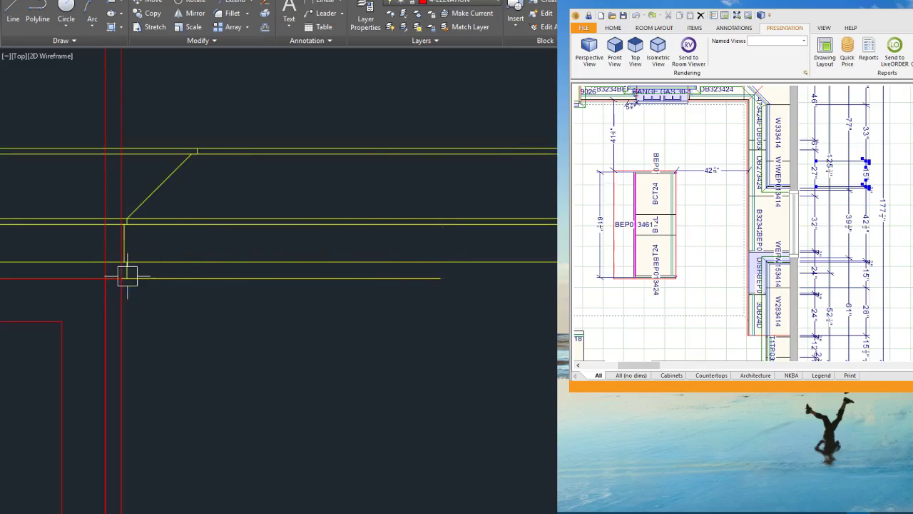
Step: Stretch the crown's bottom edge line across the window opening and over the mirrored upper cabinets
scroll(331, 249, down, 2)
click(318, 270)
click(401, 267)
scroll(304, 277, down, 5)
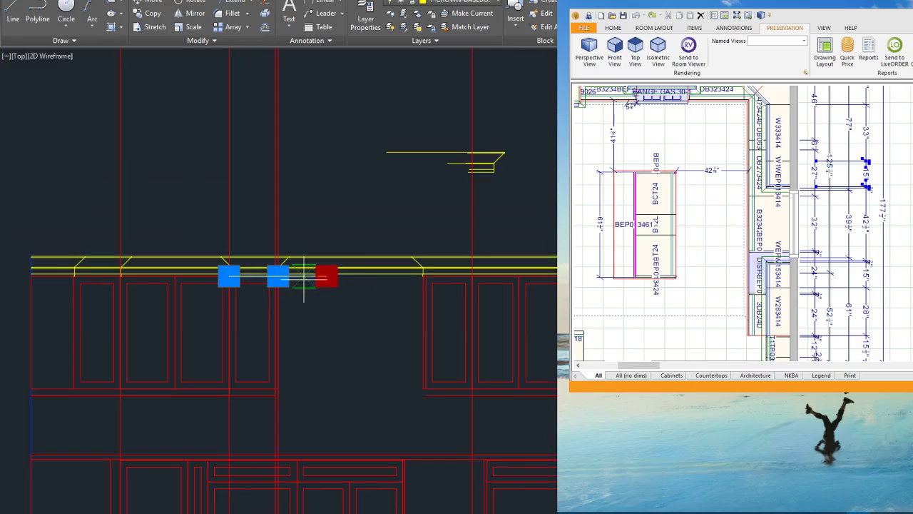
scroll(592, 277, up, 6)
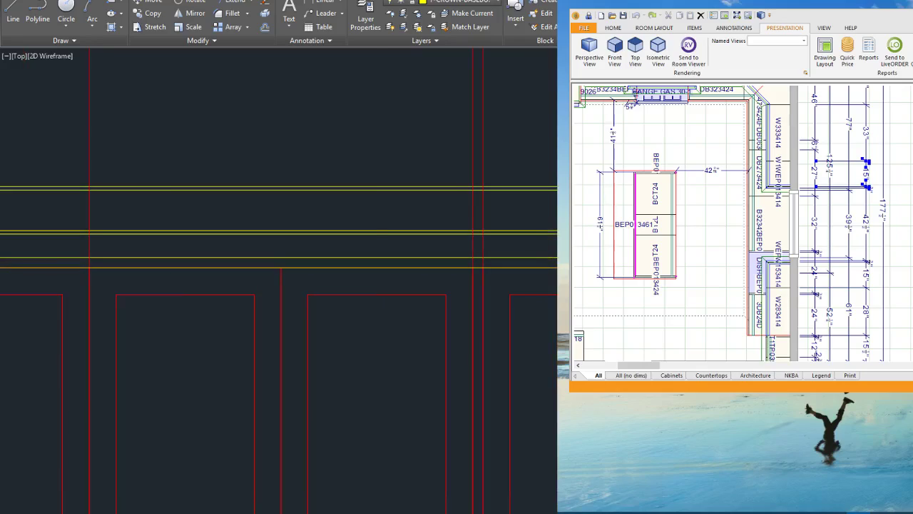
click(592, 269)
key(Escape)
scroll(692, 270, down, 4)
scroll(420, 287, down, 2)
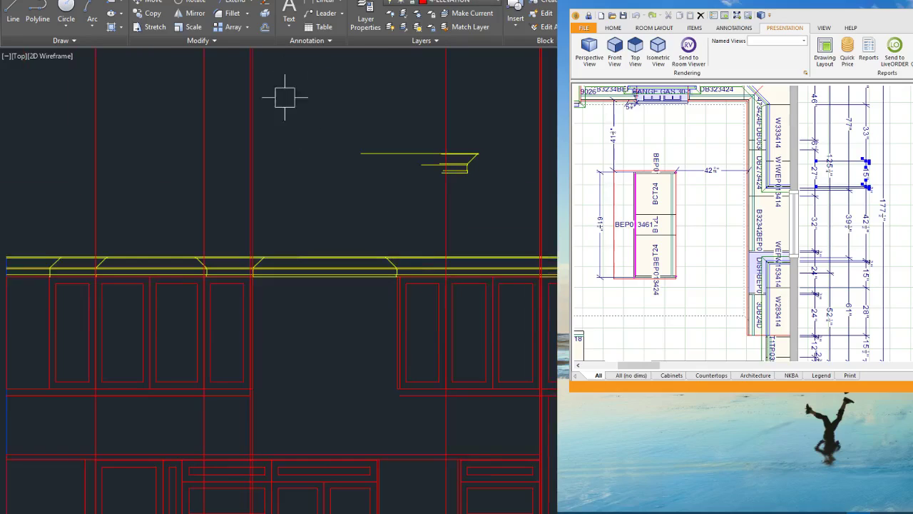
Step: Try to trim the crown lines across the window opening between the two facing crown returns, and undo the trim
click(250, 3)
click(244, 21)
click(326, 228)
click(407, 287)
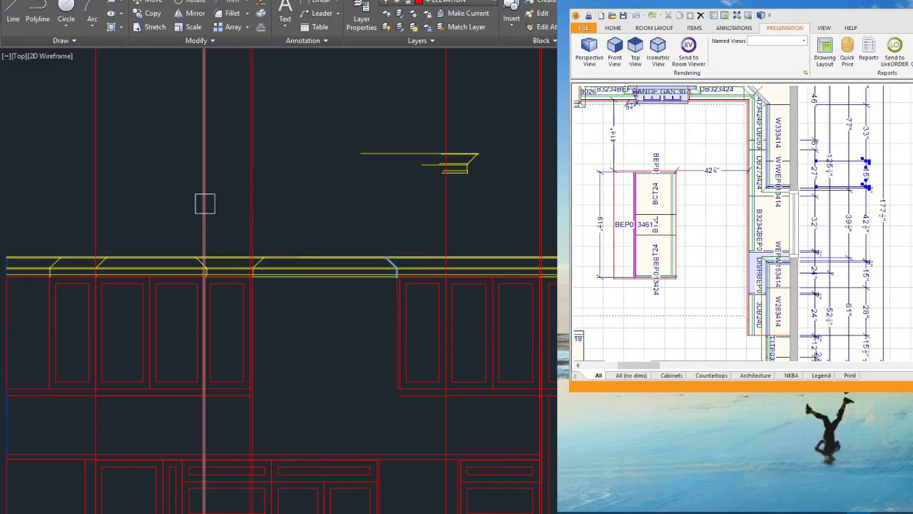
click(228, 204)
click(288, 287)
key(Return)
click(350, 307)
click(319, 251)
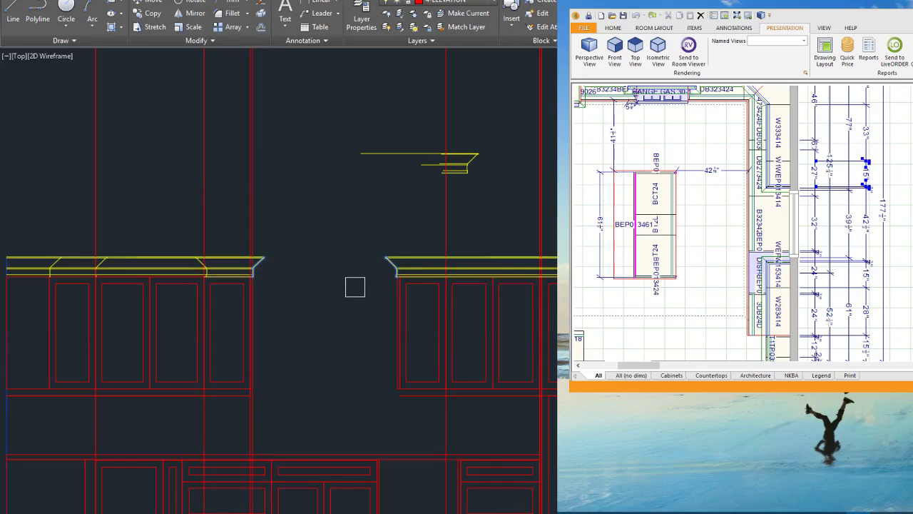
key(ctrl+z)
key(Escape)
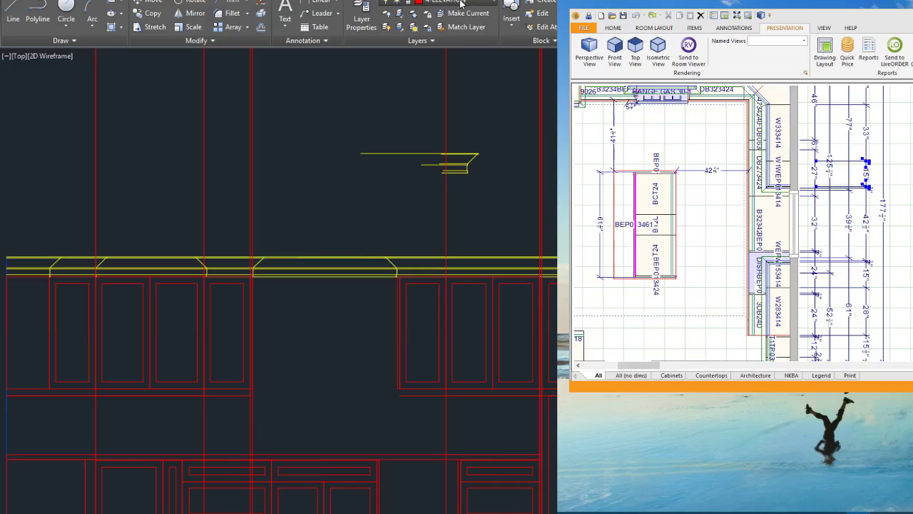
Step: Lock the blue wall outline's layer and trim the crown lines across the window opening between the two facing crown returns
click(461, 3)
click(338, 152)
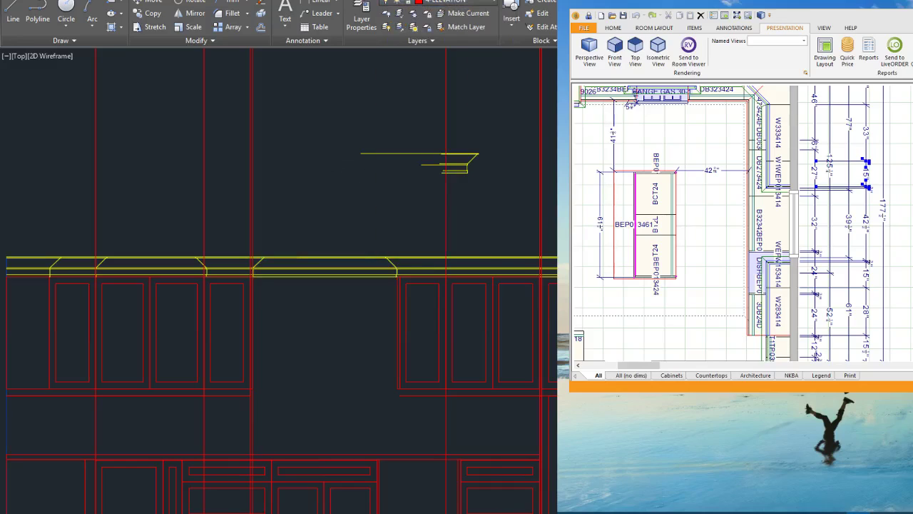
click(318, 181)
click(422, 282)
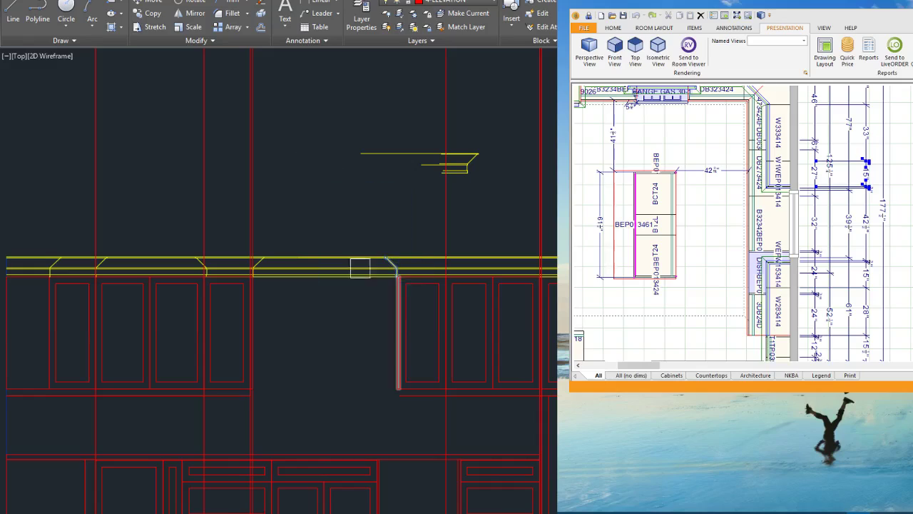
click(224, 214)
click(299, 283)
key(Return)
click(349, 318)
click(313, 194)
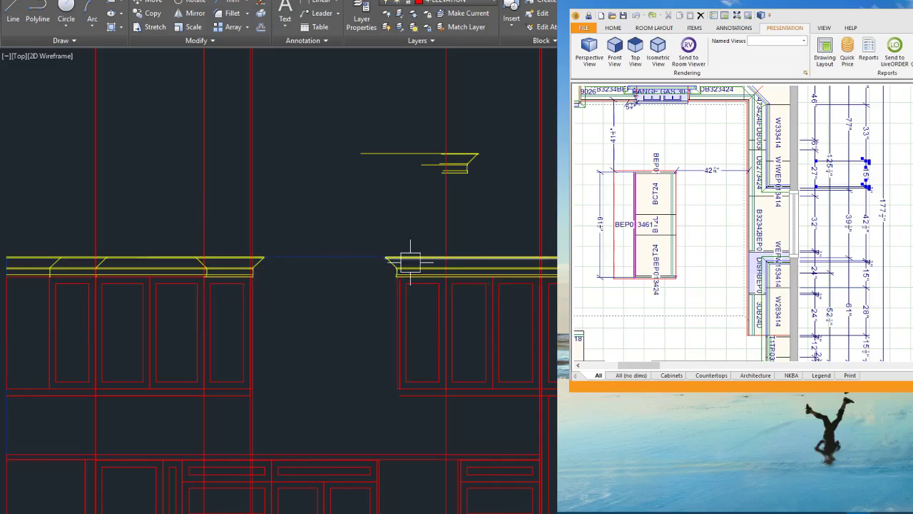
Step: Delete the vertical construction lines running through the window wall elevation
scroll(410, 262, down, 2)
scroll(284, 285, up, 6)
click(245, 189)
click(382, 335)
key(Delete)
scroll(468, 279, down, 4)
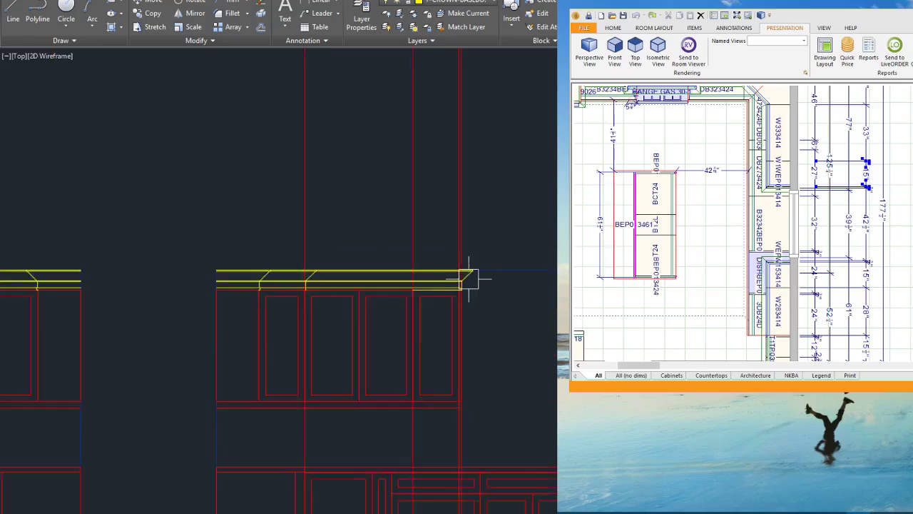
scroll(468, 277, down, 3)
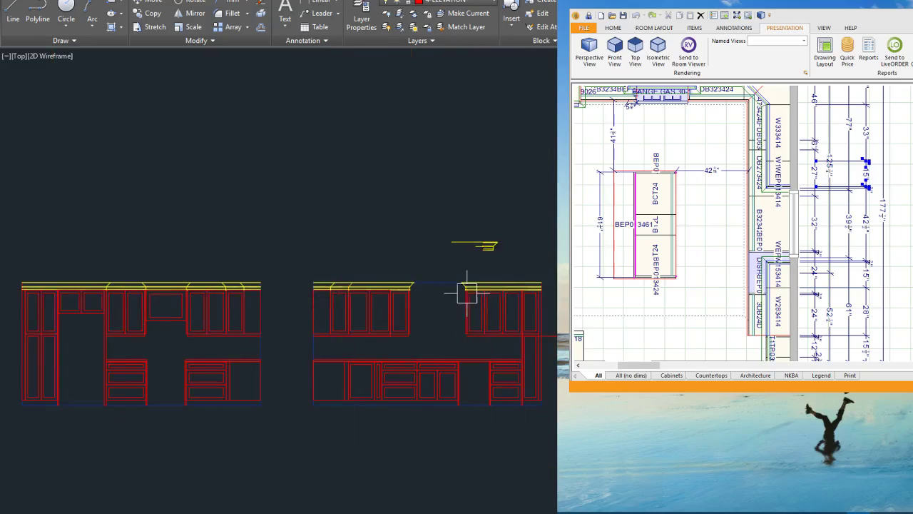
Step: Draw the light rail's end return under the mirrored upper cabinets' end panel and its bottom line over to the tall cabinet
scroll(194, 347, down, 2)
scroll(524, 405, up, 4)
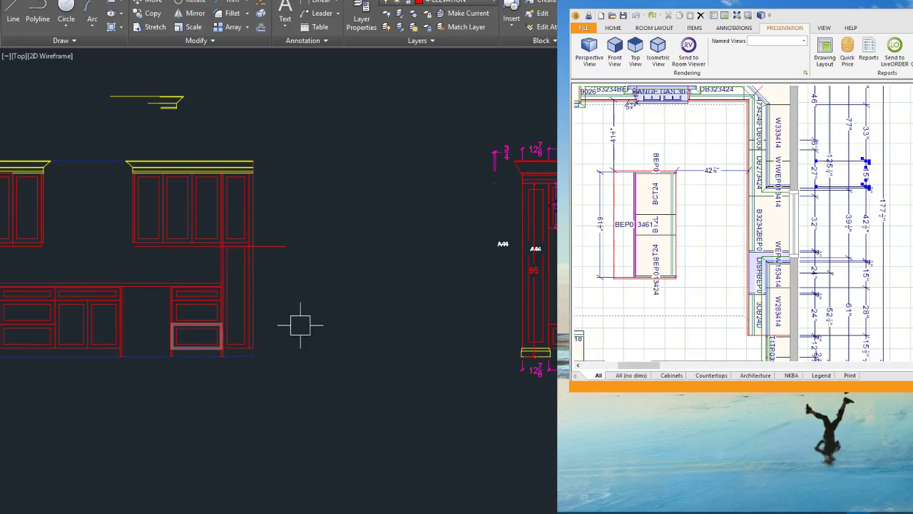
scroll(314, 274, down, 2)
scroll(137, 242, up, 4)
scroll(525, 262, down, 2)
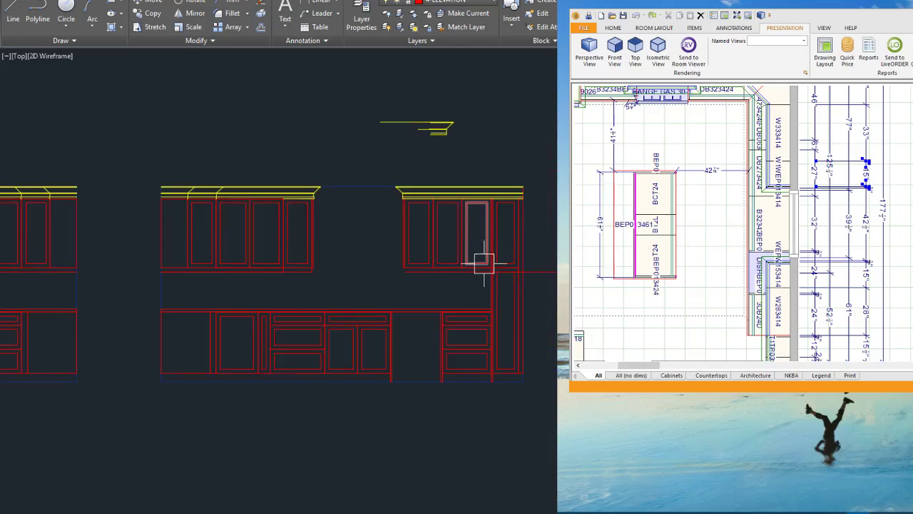
scroll(363, 355, up, 2)
scroll(535, 350, down, 2)
scroll(646, 291, up, 2)
click(592, 260)
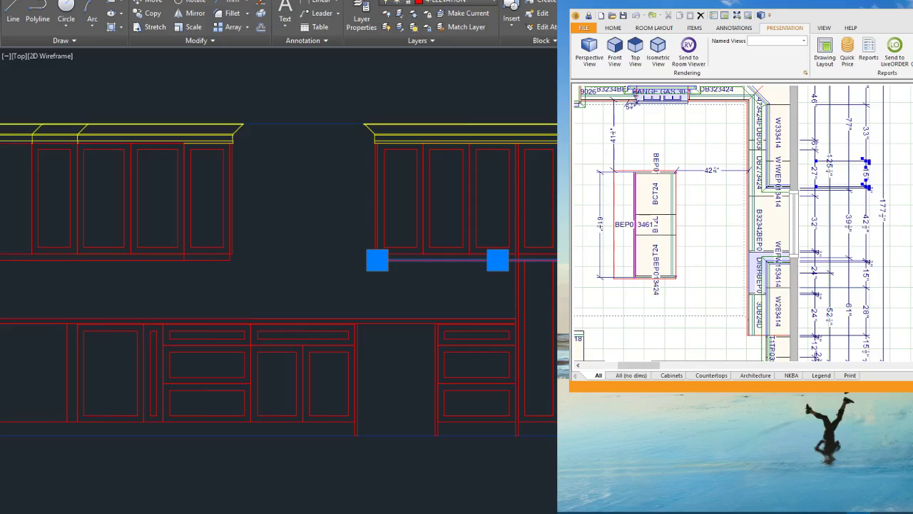
key(Delete)
scroll(388, 266, up, 5)
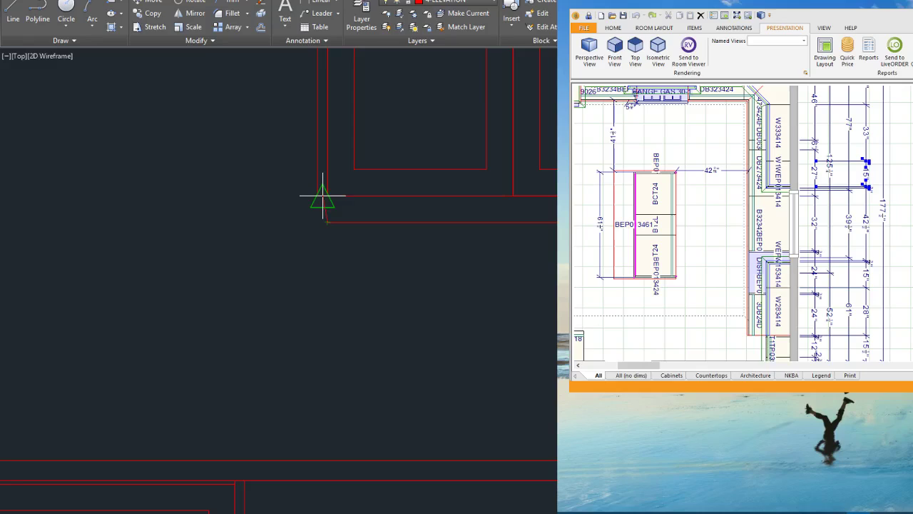
click(330, 230)
scroll(272, 261, down, 4)
scroll(492, 257, up, 4)
click(546, 231)
key(Escape)
Step: Delete the overlong light rail line that runs past the tall cabinet at the end of the window wall
scroll(472, 283, down, 2)
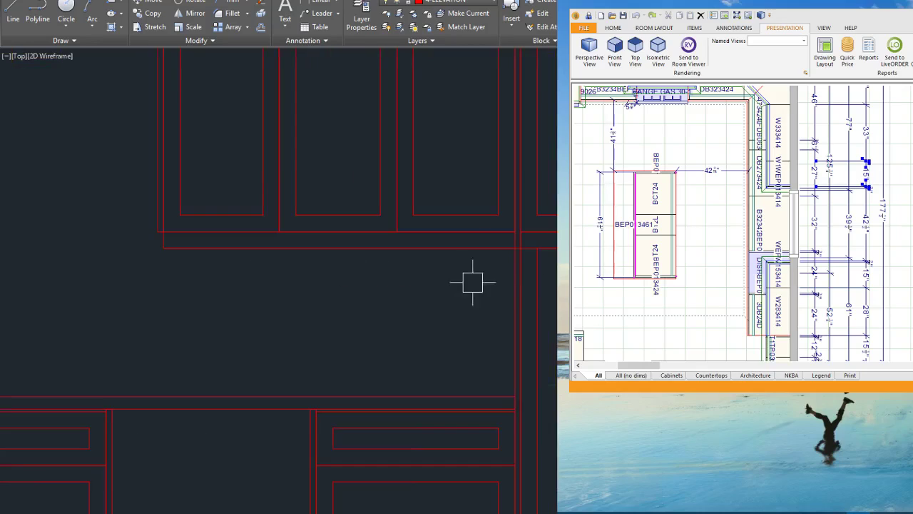
click(604, 247)
key(Delete)
scroll(603, 251, down, 4)
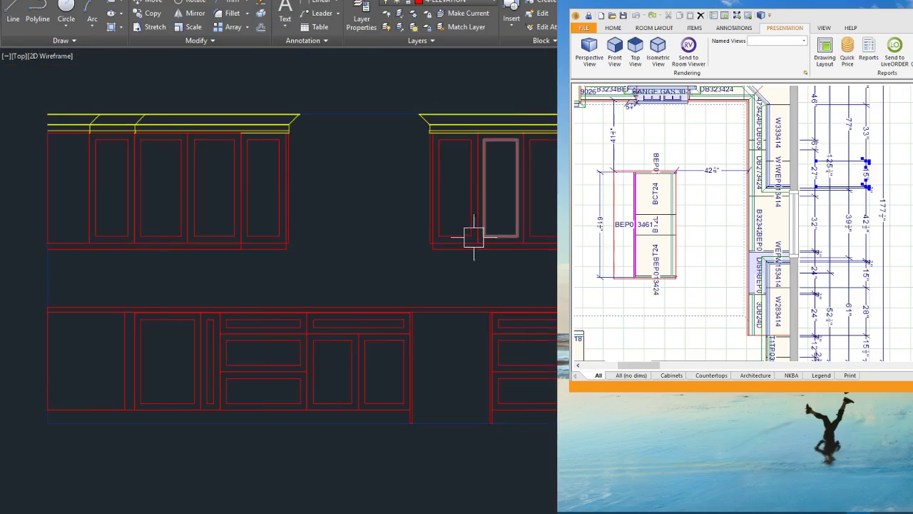
scroll(473, 239, down, 3)
scroll(246, 257, up, 1)
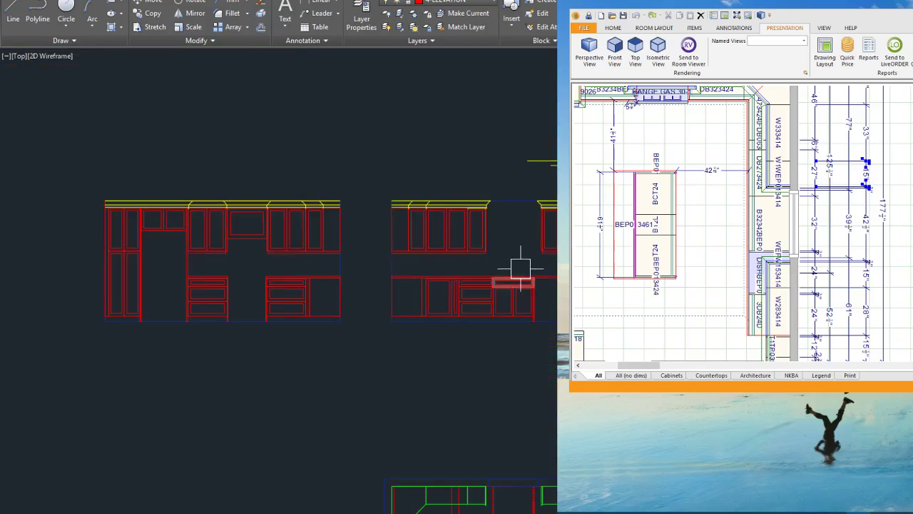
scroll(295, 239, down, 1)
scroll(428, 273, up, 1)
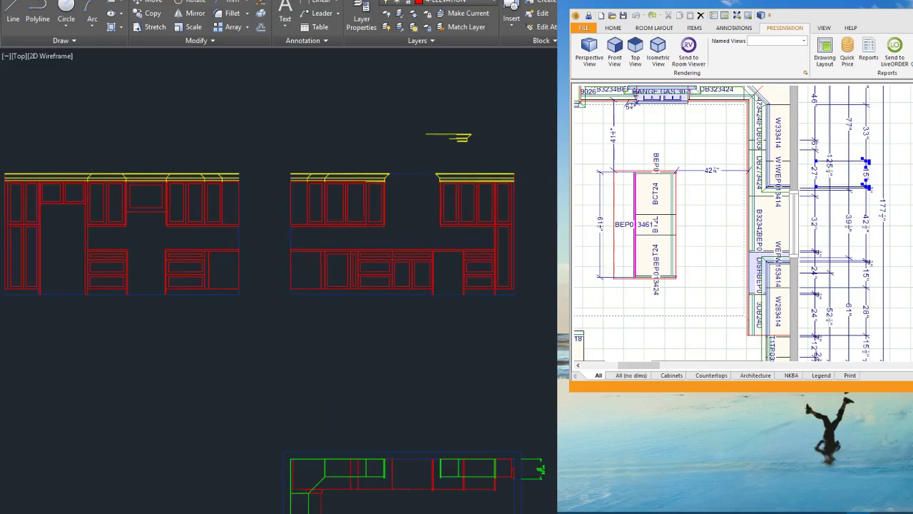